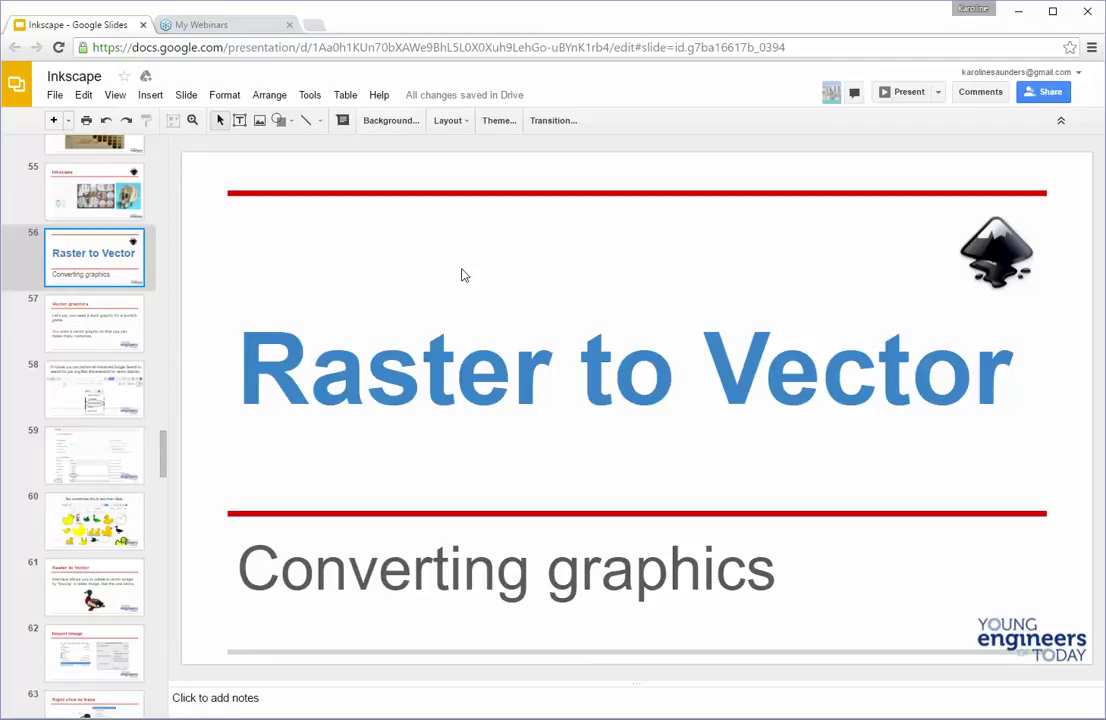
Scroll the slide filmstrip up toward the slide 39 thumbnail.
left_click_drag(166, 447, 168, 359)
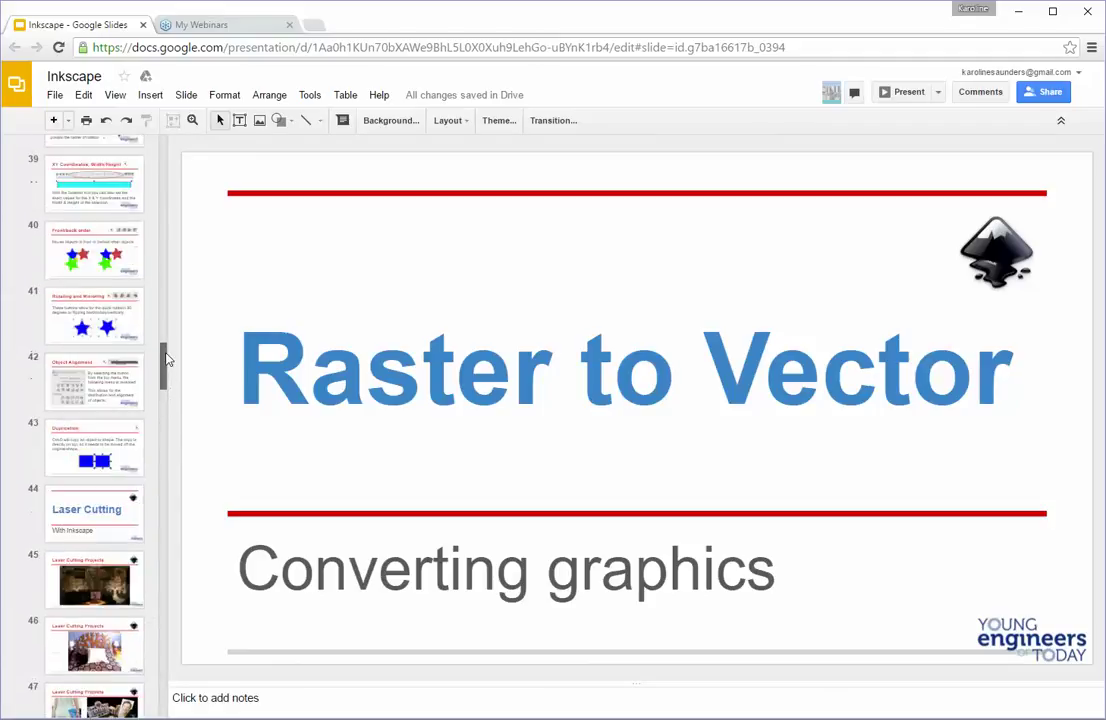
Step through the XY Coordinates, Front/back order, Object Alignment and Duplication slides.
left_click(96, 200)
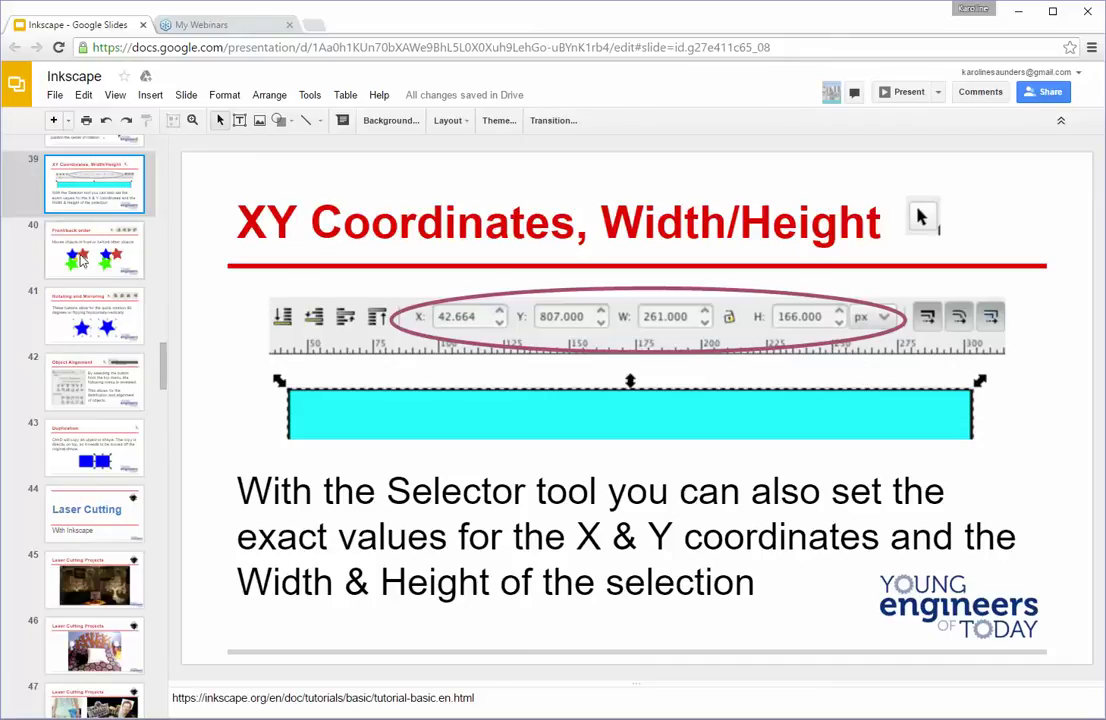
left_click(83, 262)
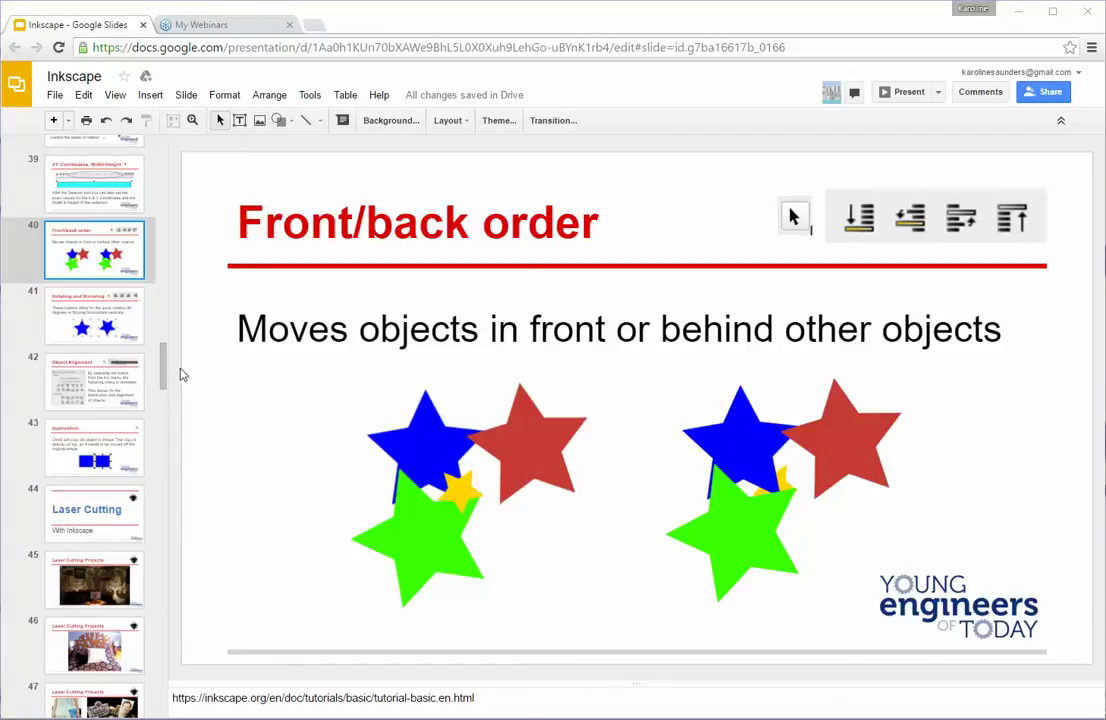
left_click(90, 385)
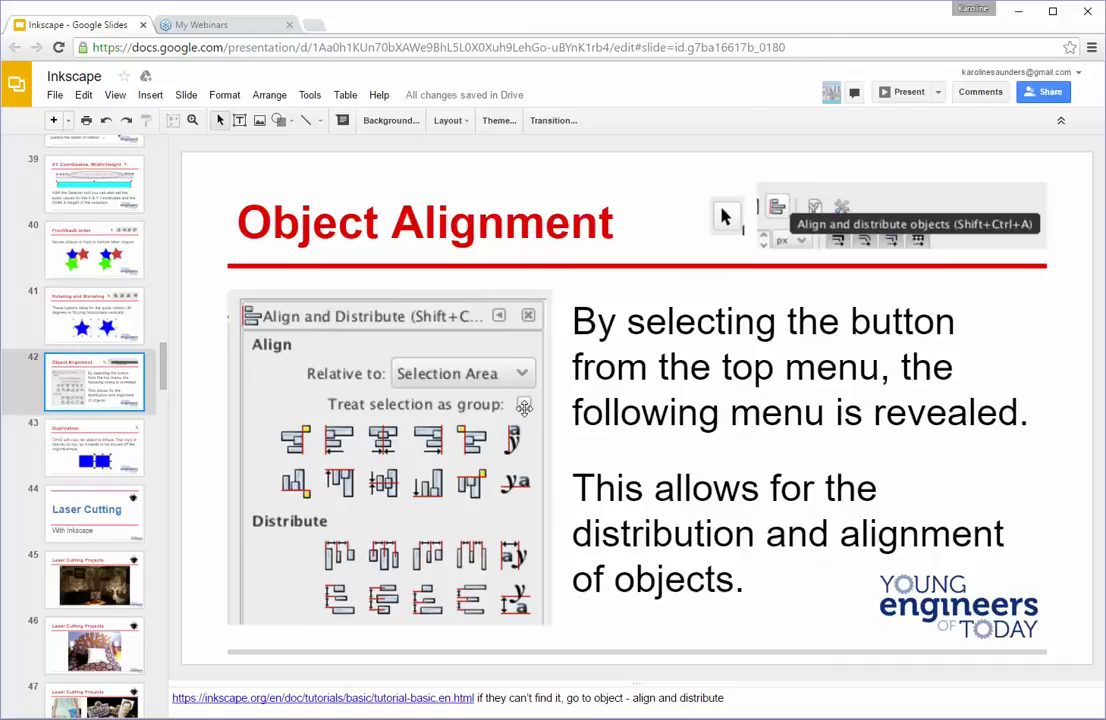
key("Down")
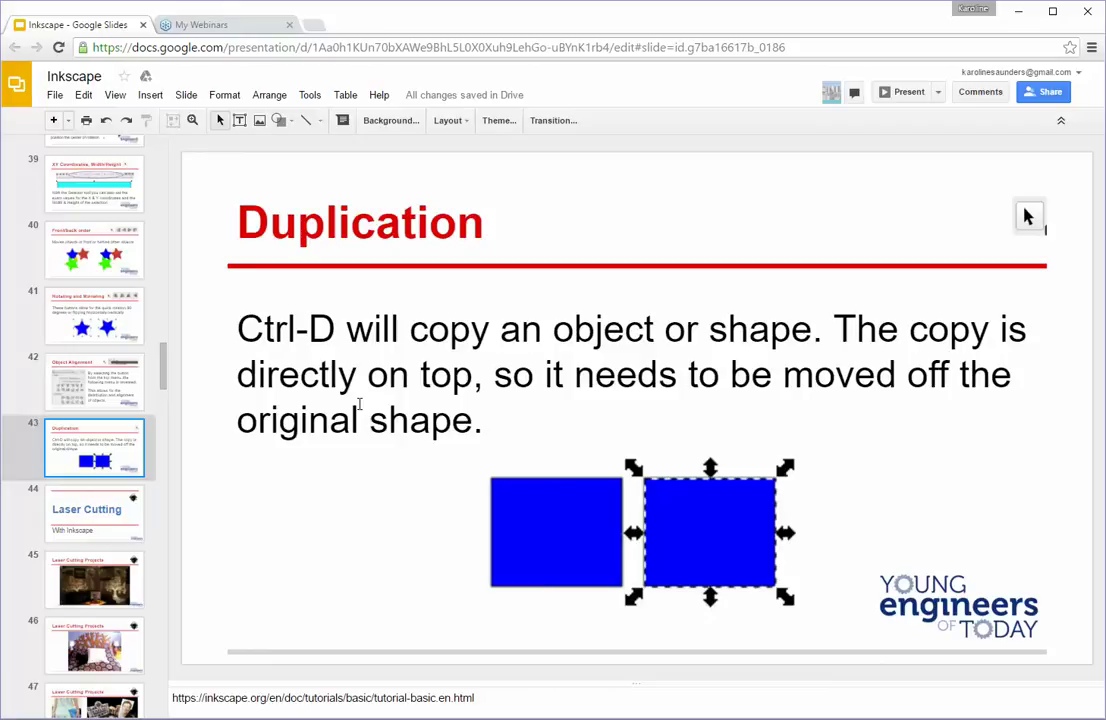
Step from the Laser Cutting title through the headboard and dress project photos to the Laser Cutter diagram.
left_click(58, 518)
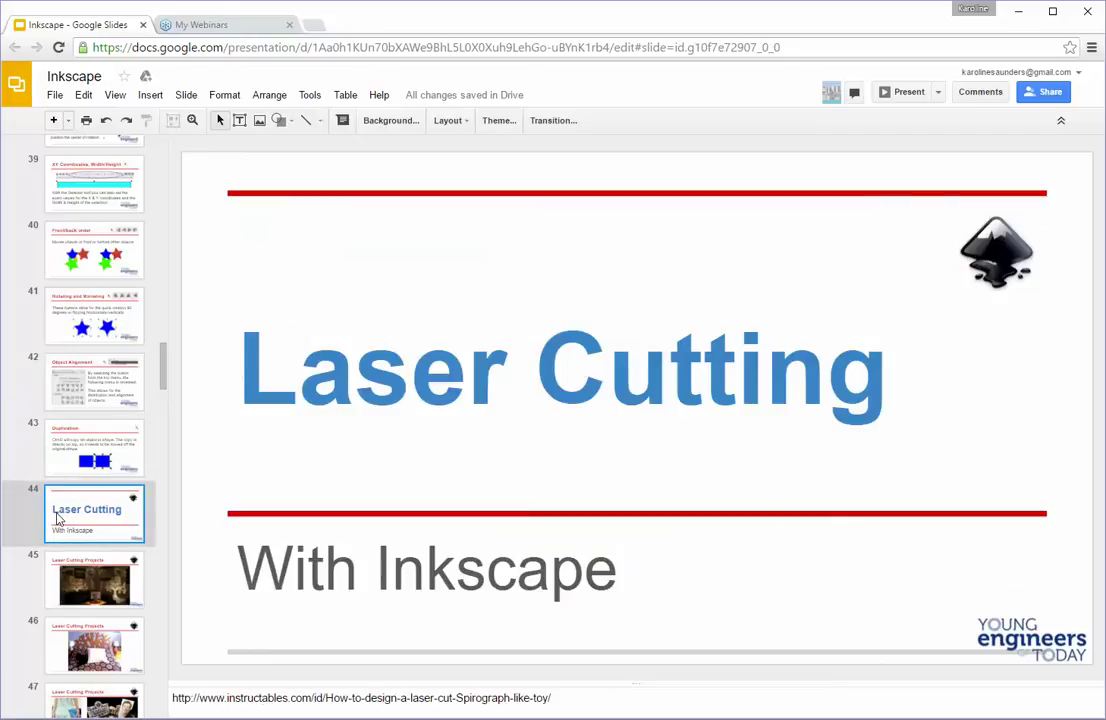
scroll(58, 518, "down", 3)
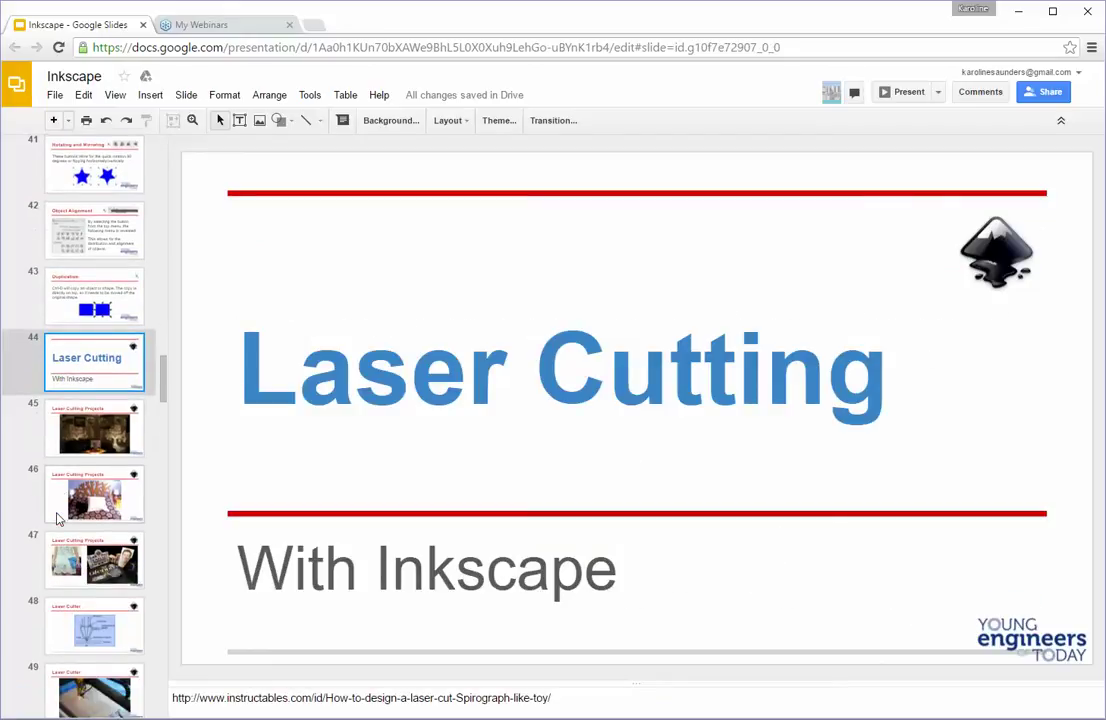
left_click(86, 445)
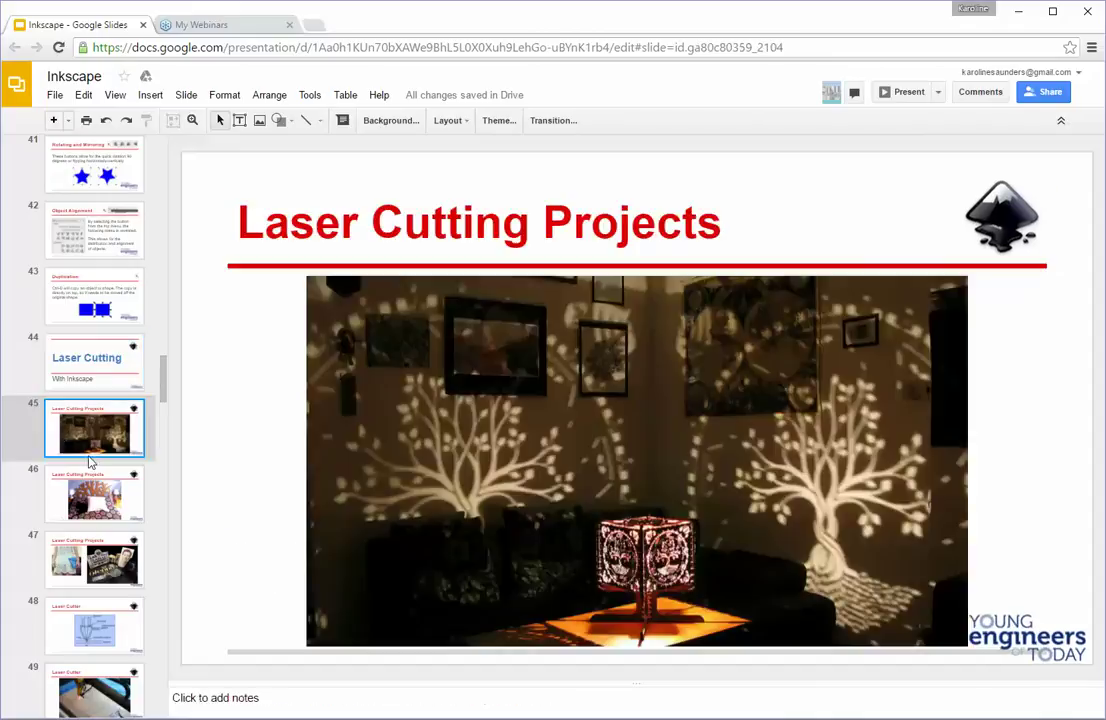
left_click(97, 507)
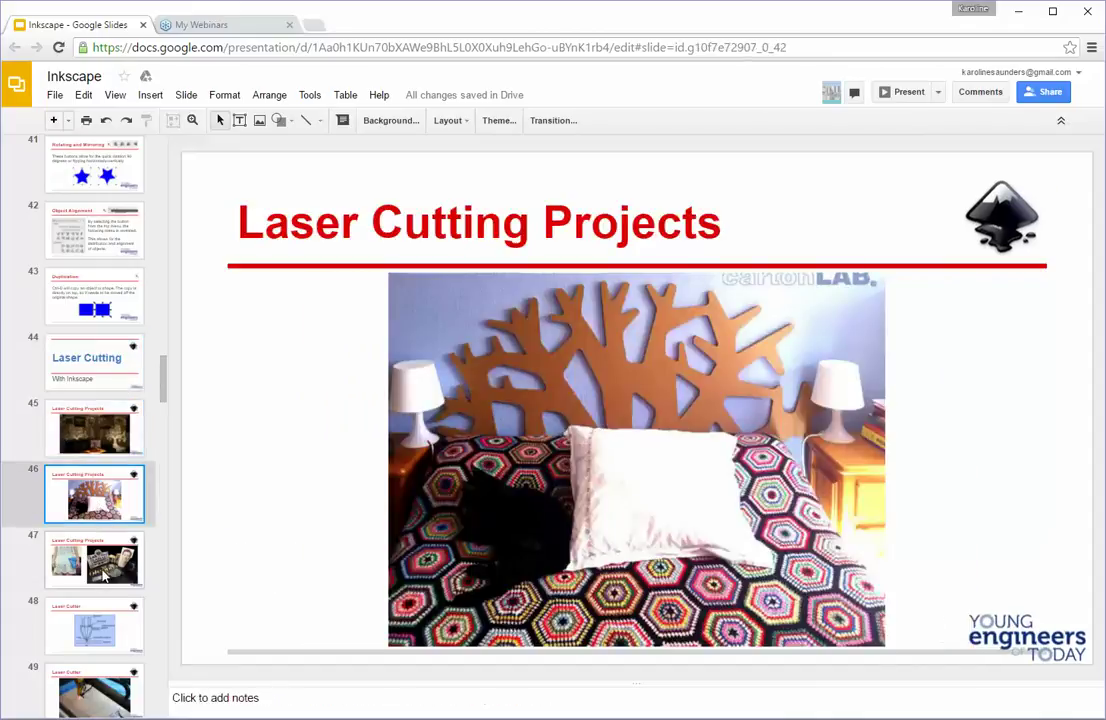
left_click(101, 575)
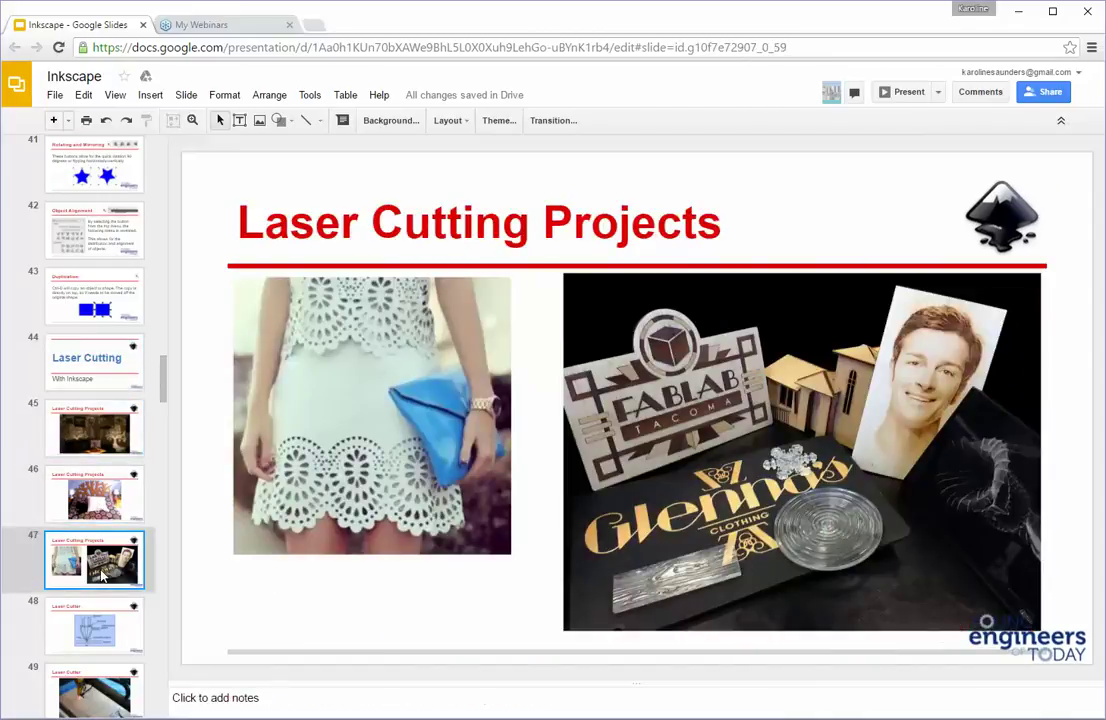
scroll(97, 565, "down", 3)
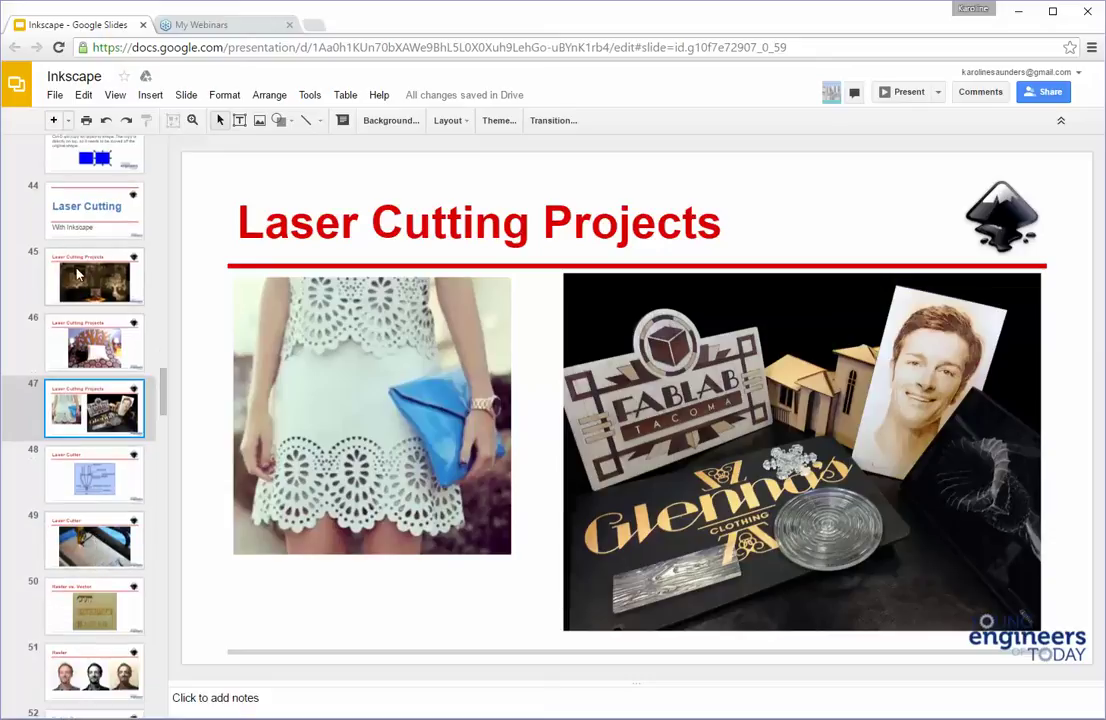
left_click(79, 475)
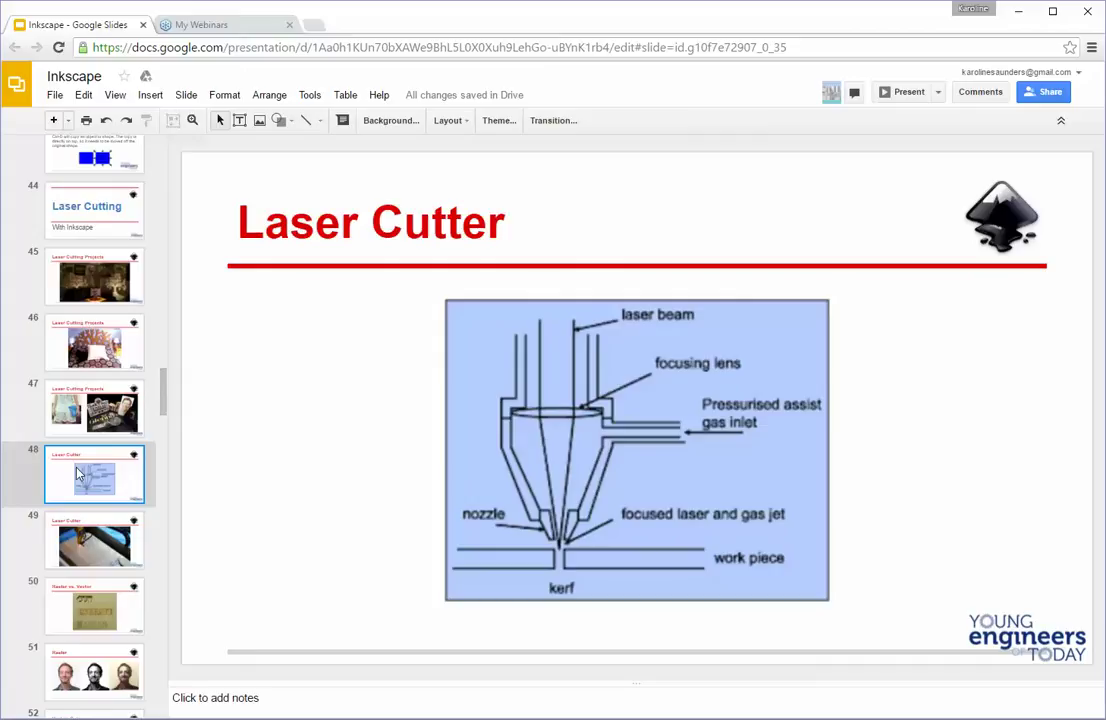
scroll(79, 475, "down", 2)
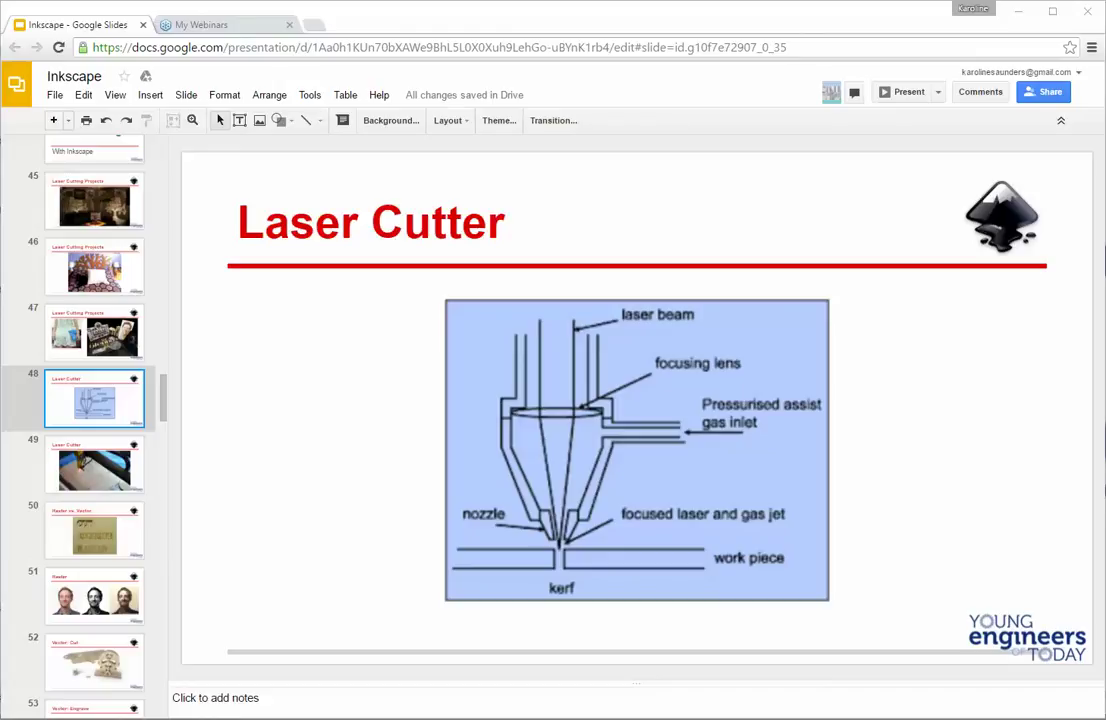
View the laser cutter photo, Raster vs. Vector and Vector: Cut slides, then return to Raster vs. Vector.
left_click(84, 474)
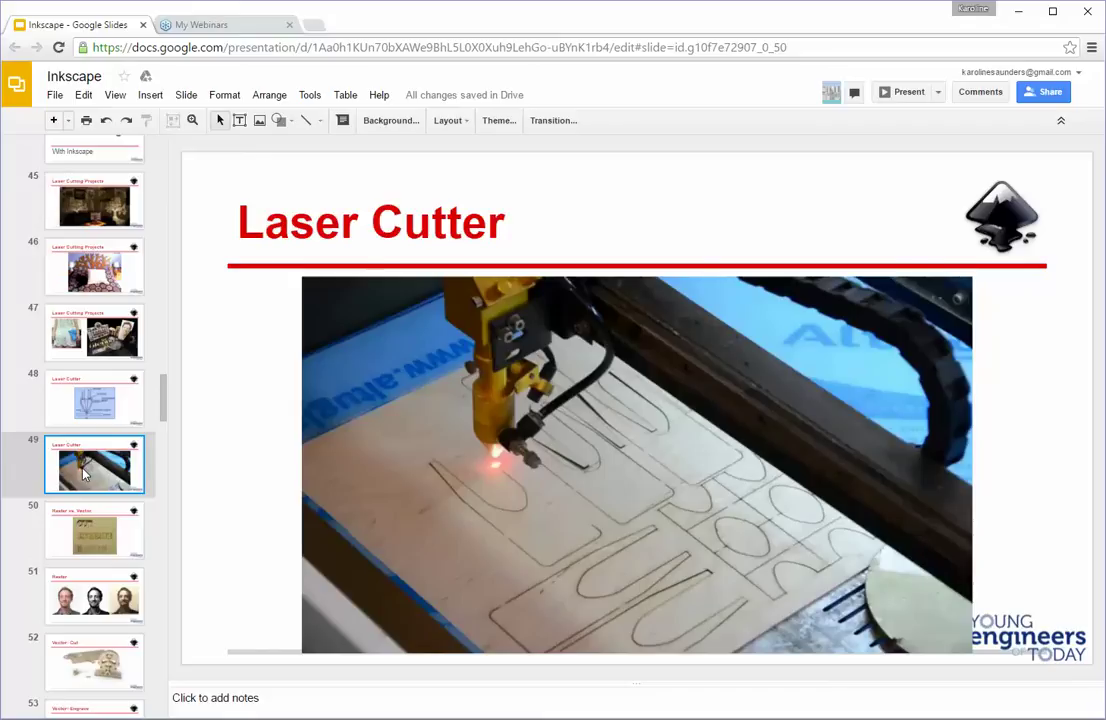
left_click(95, 550)
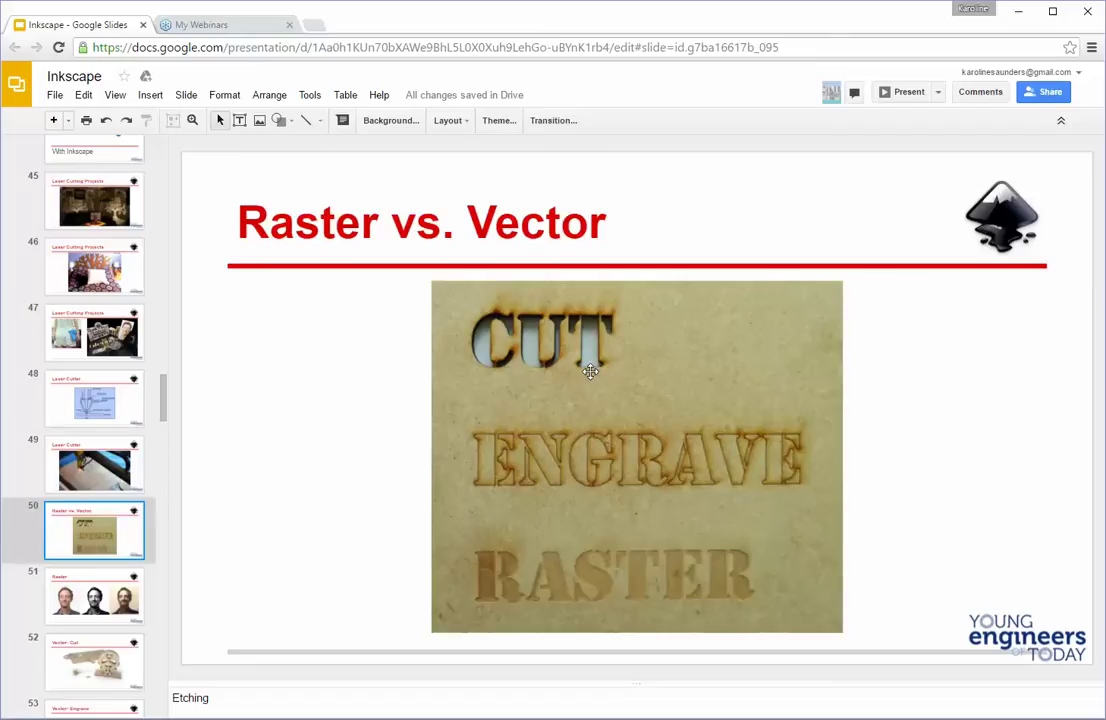
left_click(113, 662)
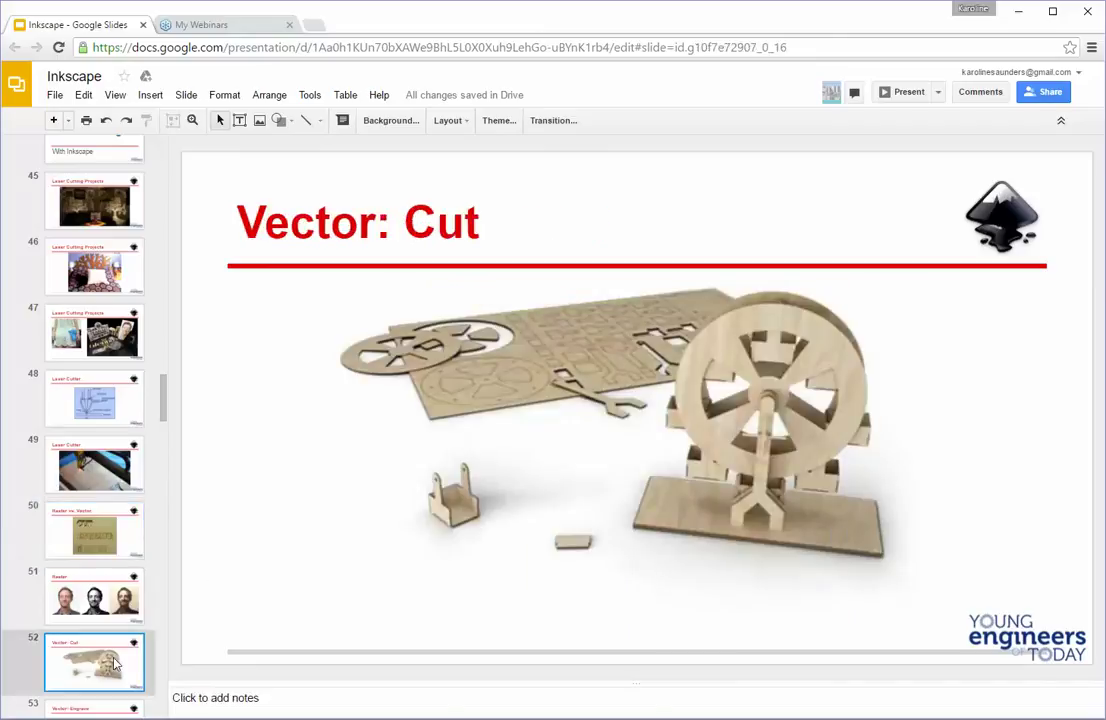
left_click(100, 541)
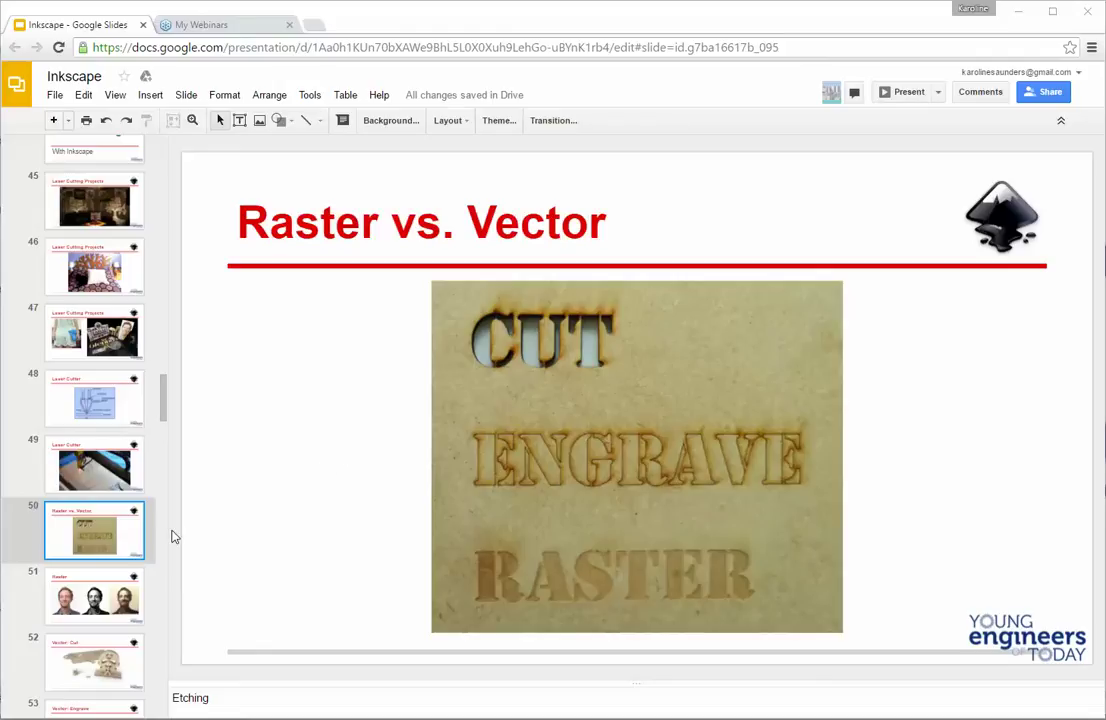
Browse the Raster portraits, Vector: Cut and Vector: Engrave slides, then show the % Power/% Speed chart.
left_click(118, 590)
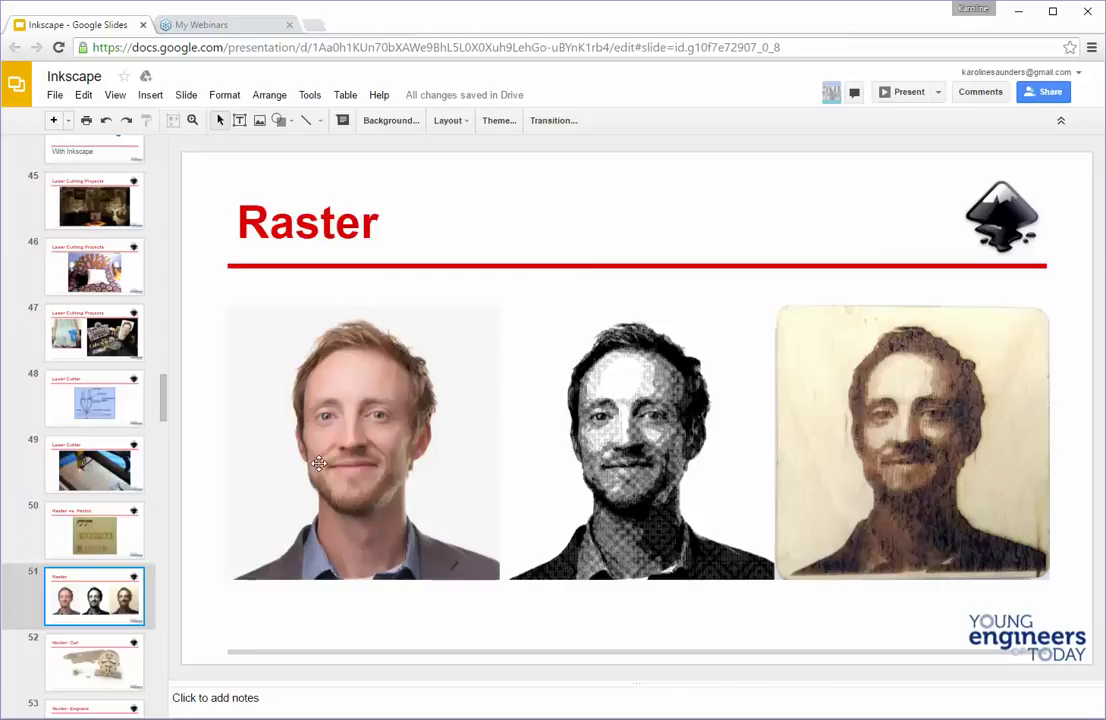
left_click(86, 668)
scroll(86, 665, "down", 3)
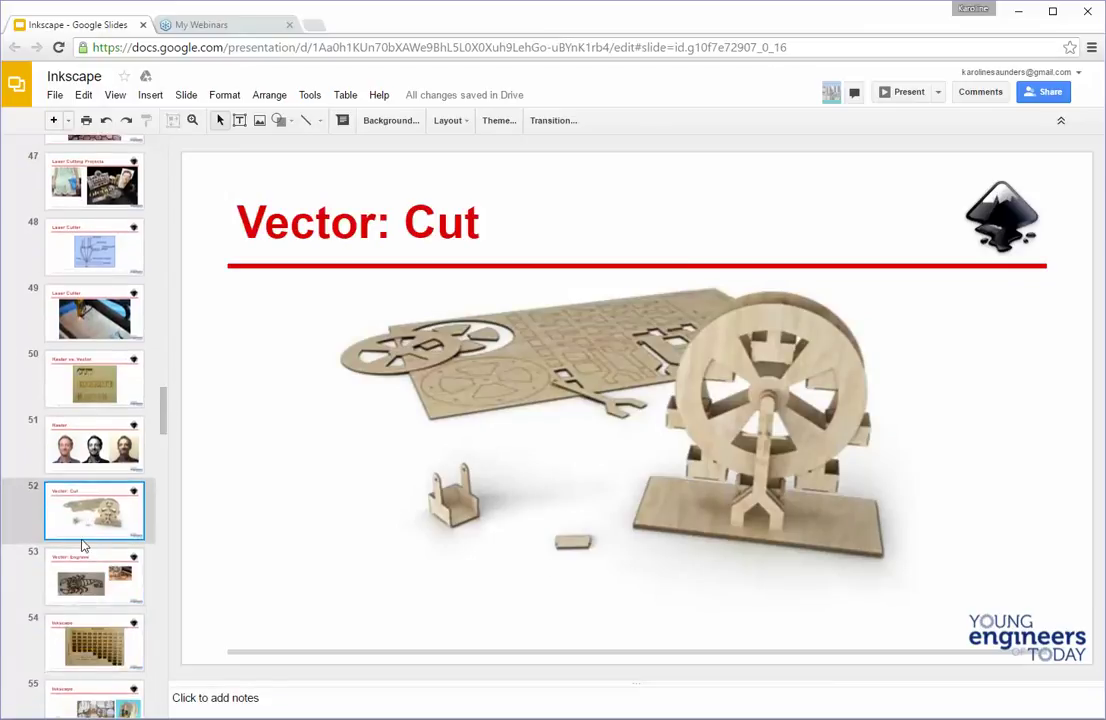
left_click(97, 580)
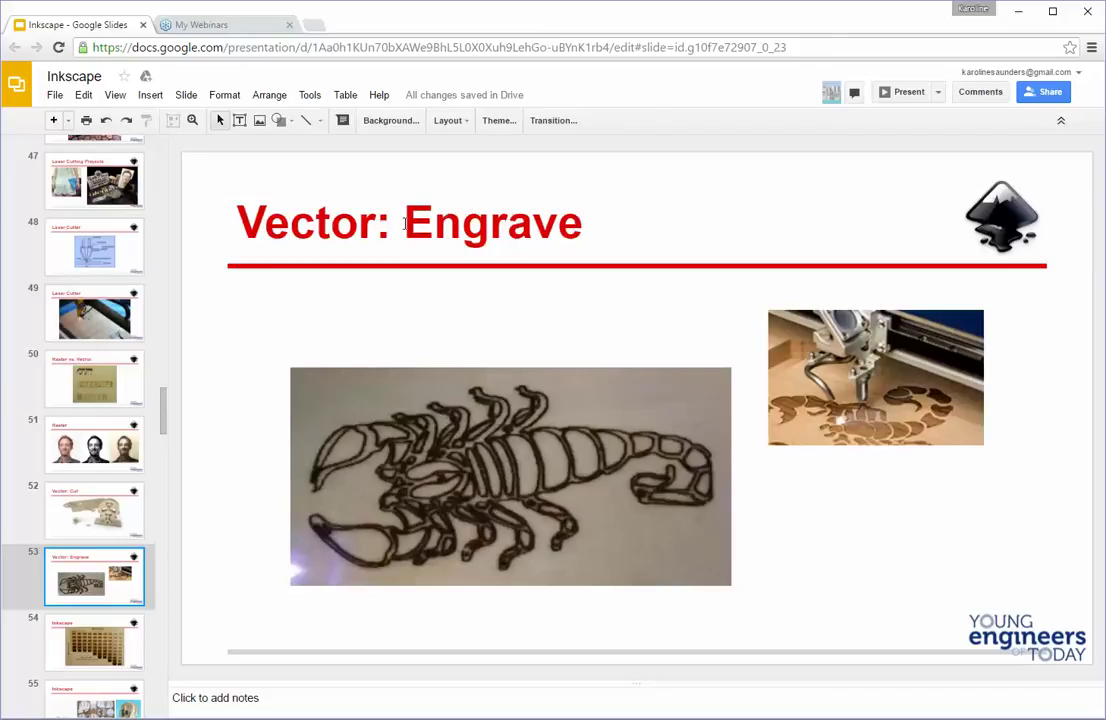
left_click(93, 378)
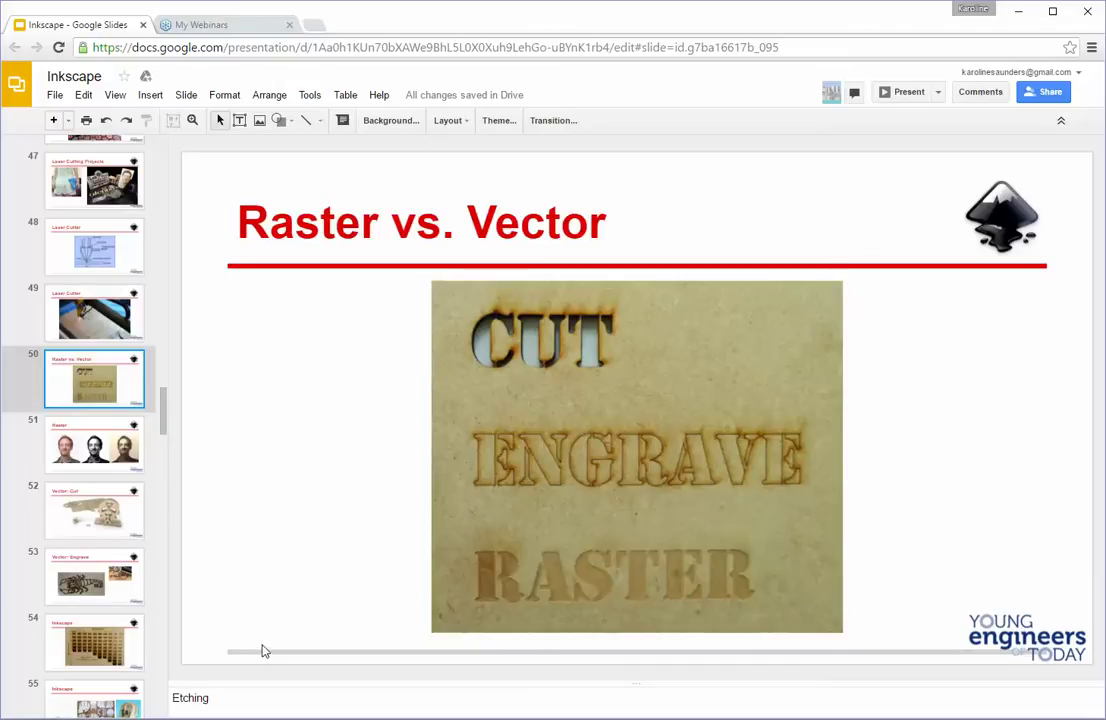
left_click(100, 640)
scroll(80, 630, "down", 1)
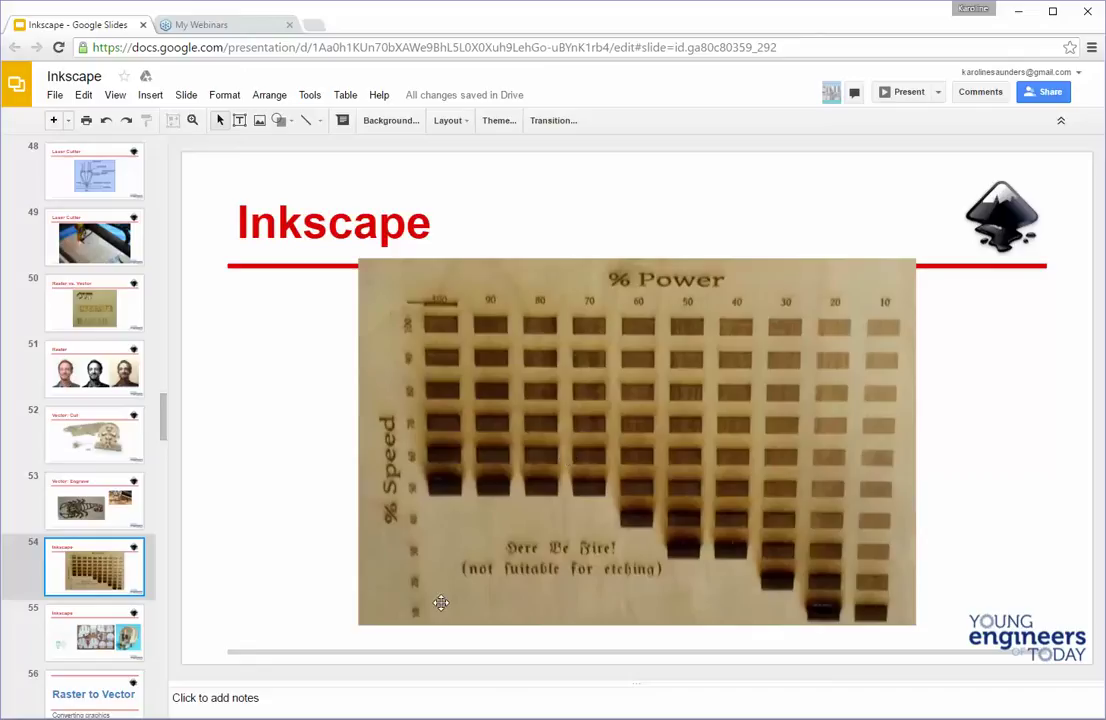
Move past the burn-test chart and skull images slides to the Raster to Vector title slide.
key("Down")
left_click(75, 585)
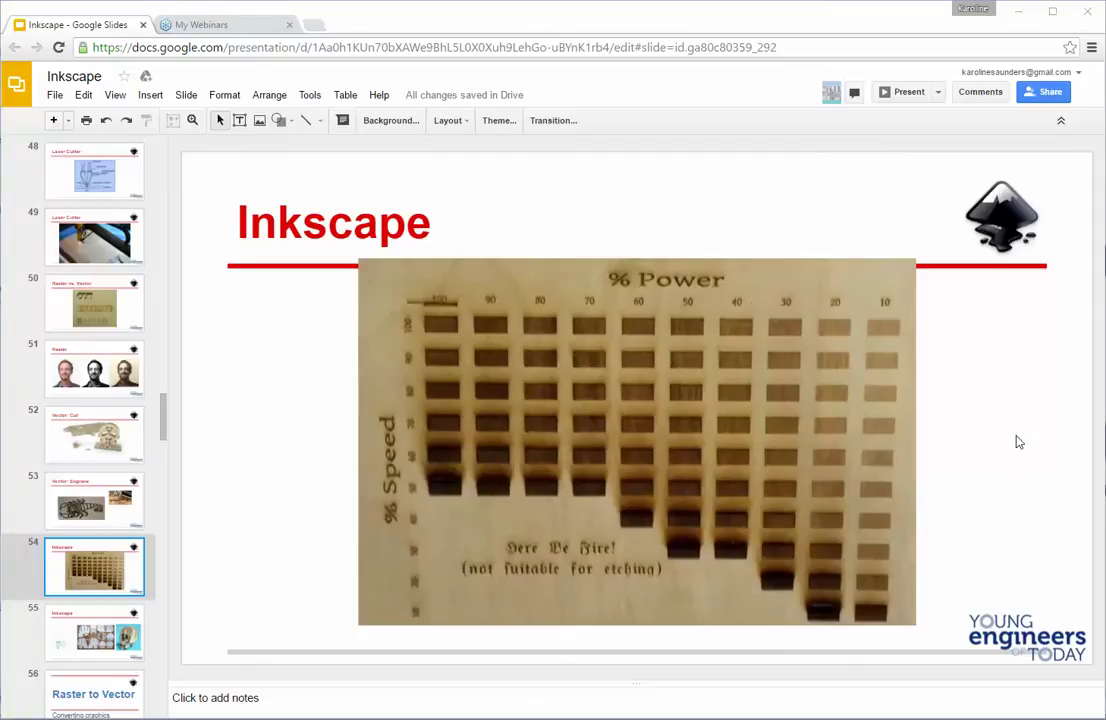
left_click(108, 626)
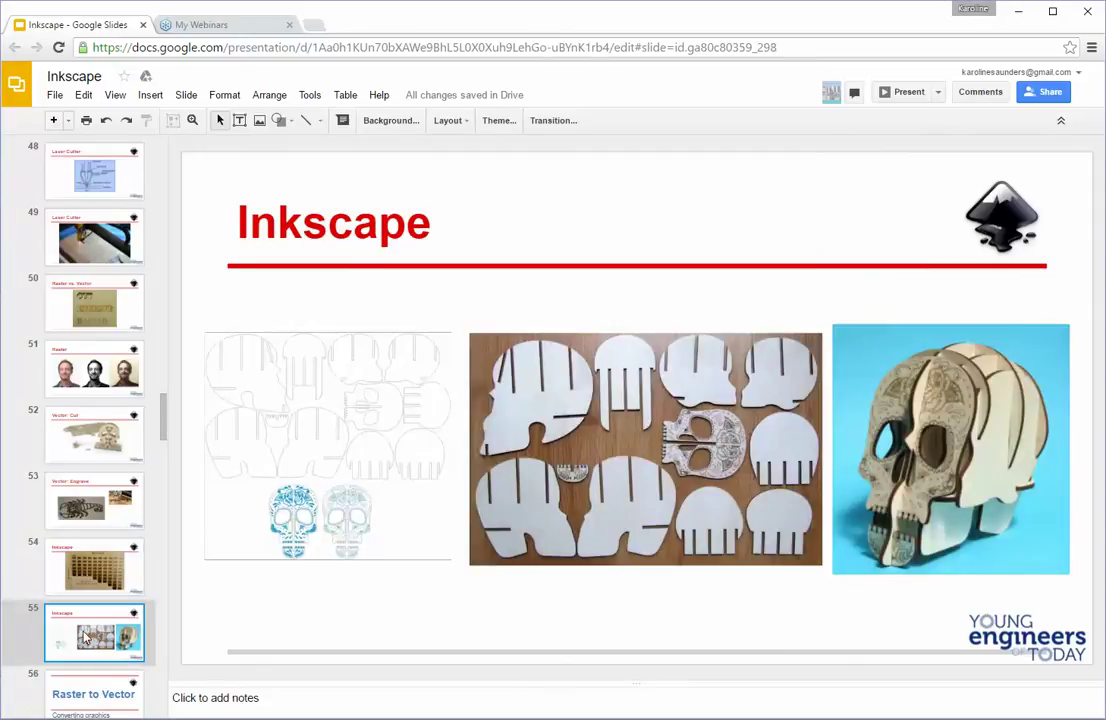
scroll(86, 625, "down", 1)
left_click(83, 627)
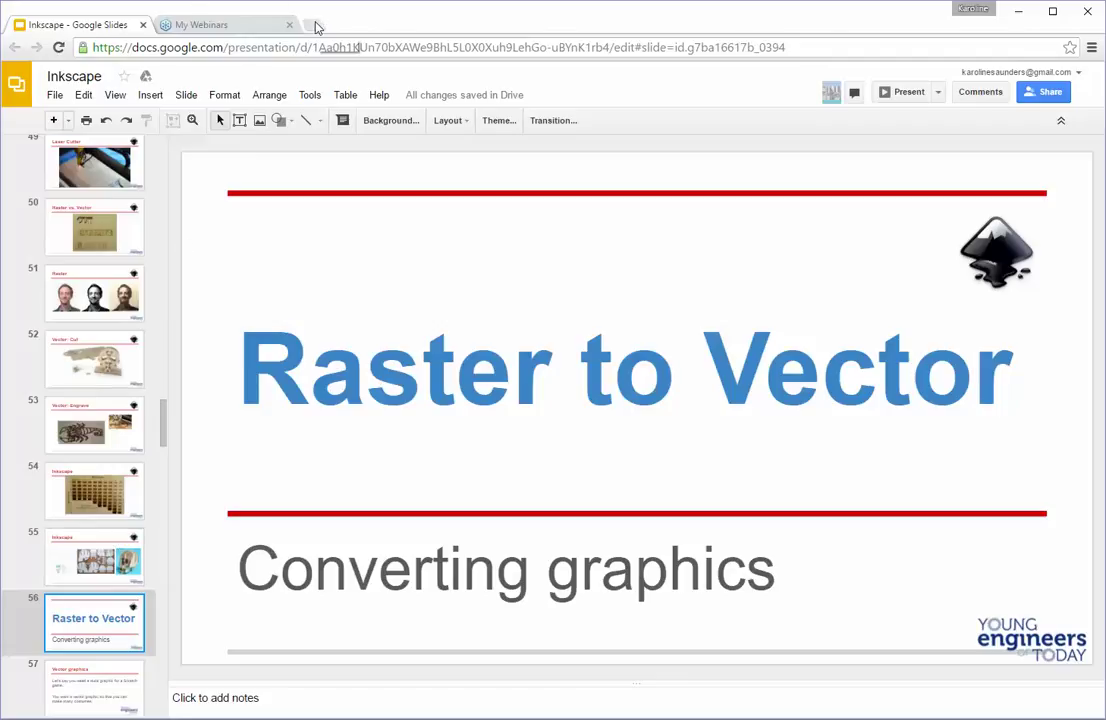
Launch Notepad and set its font size to 28 points.
key("super+s")
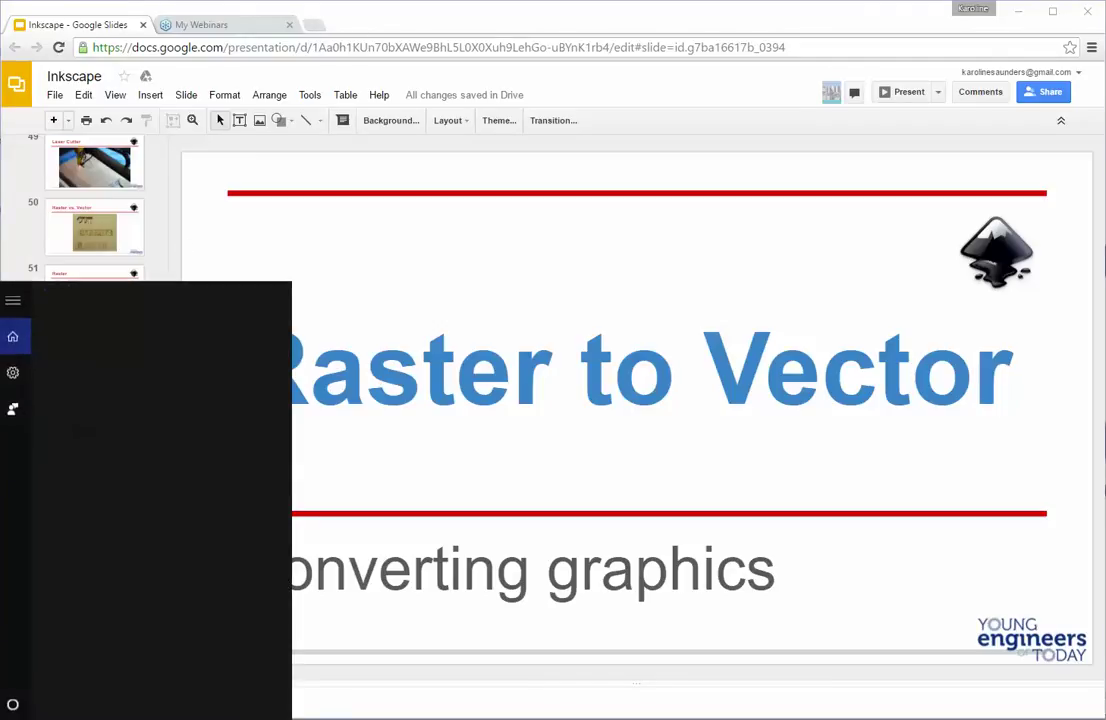
type("notepad")
key("Return")
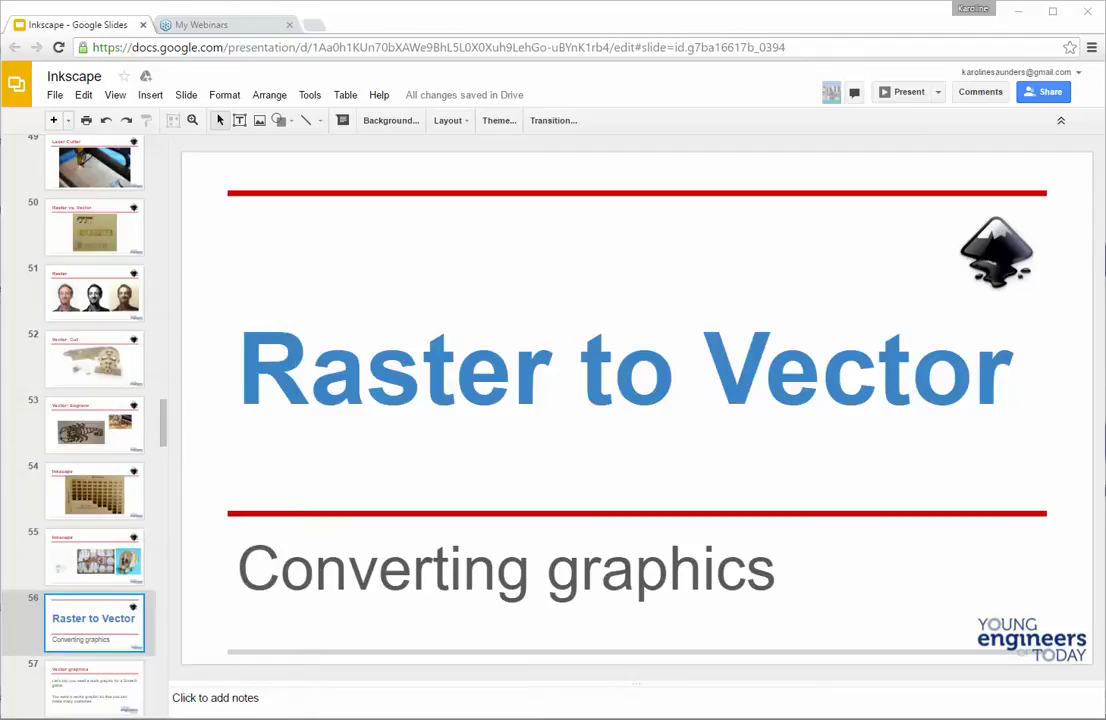
left_click(90, 50)
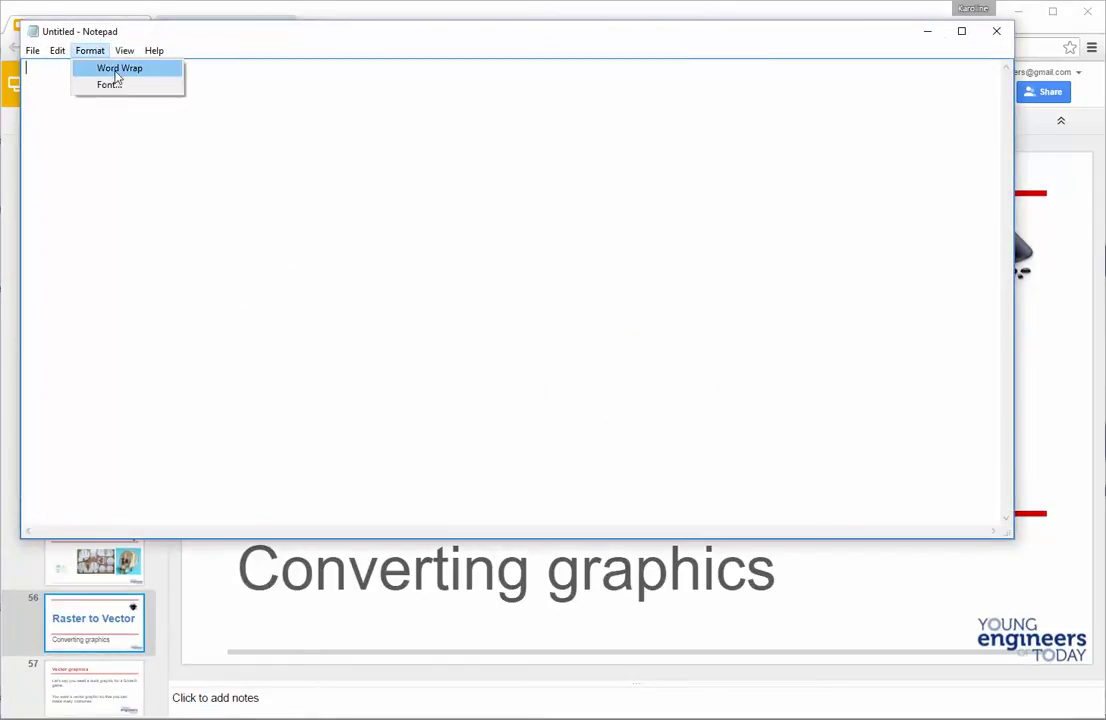
left_click(146, 85)
left_click_drag(333, 274, 331, 277)
left_click(272, 473)
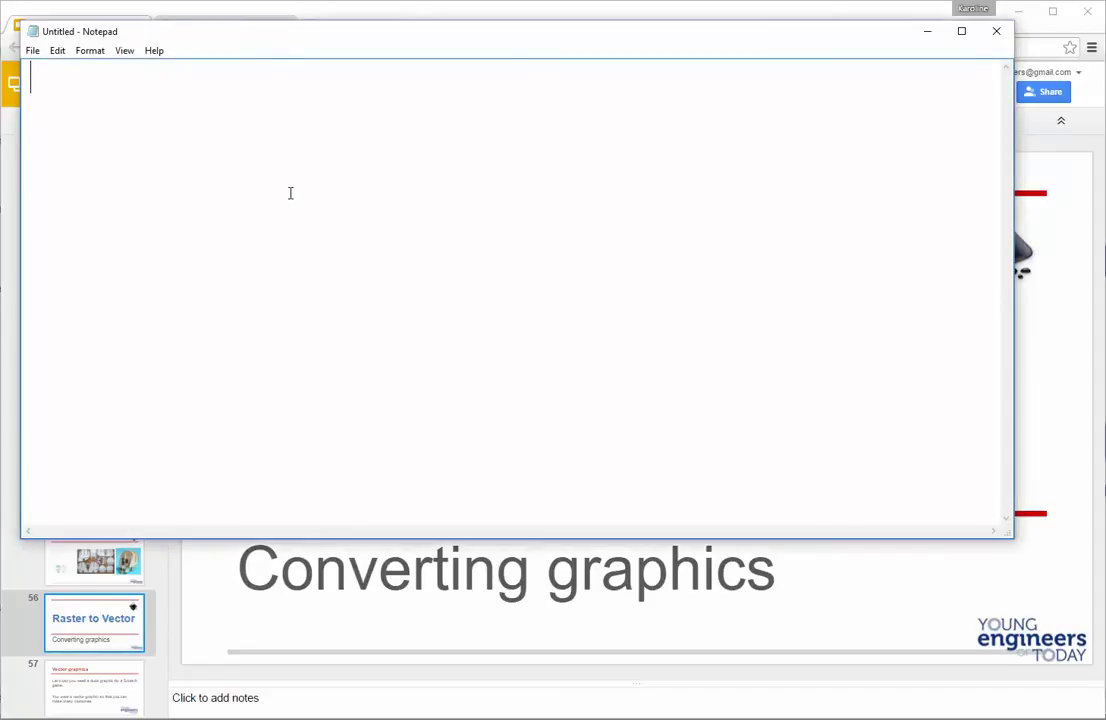
Type 'images.google' and the '[your favorite animal or superhero] clipart' search line.
type("images.google.com")
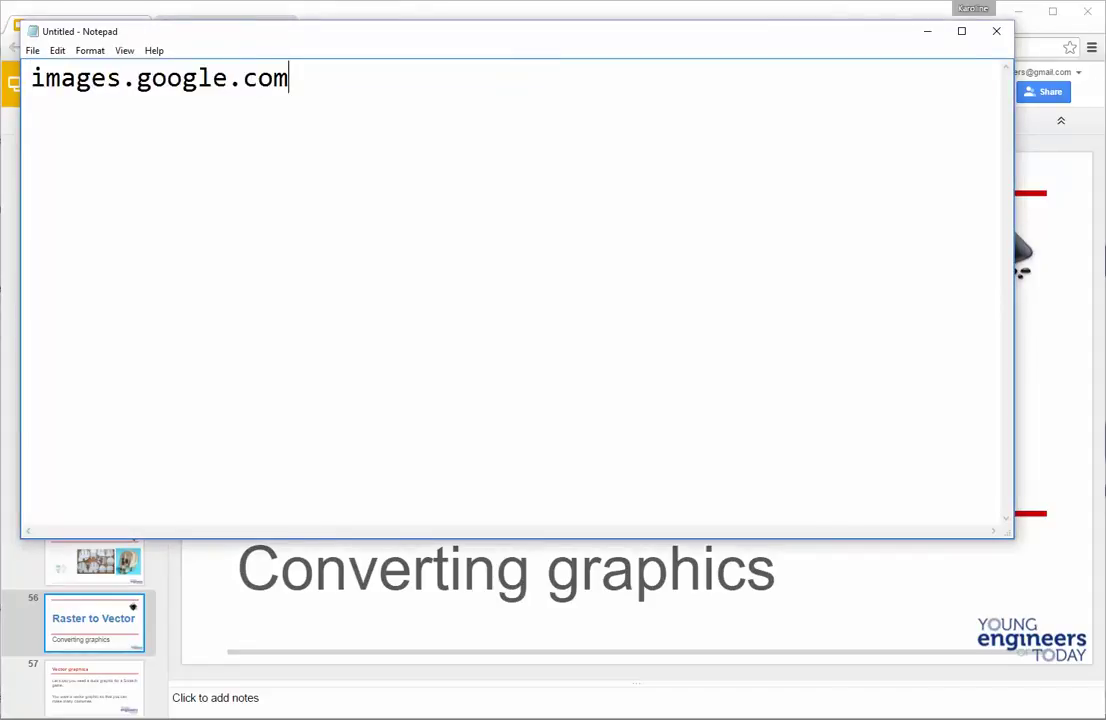
key("Return")
key("Return")
type("[your ")
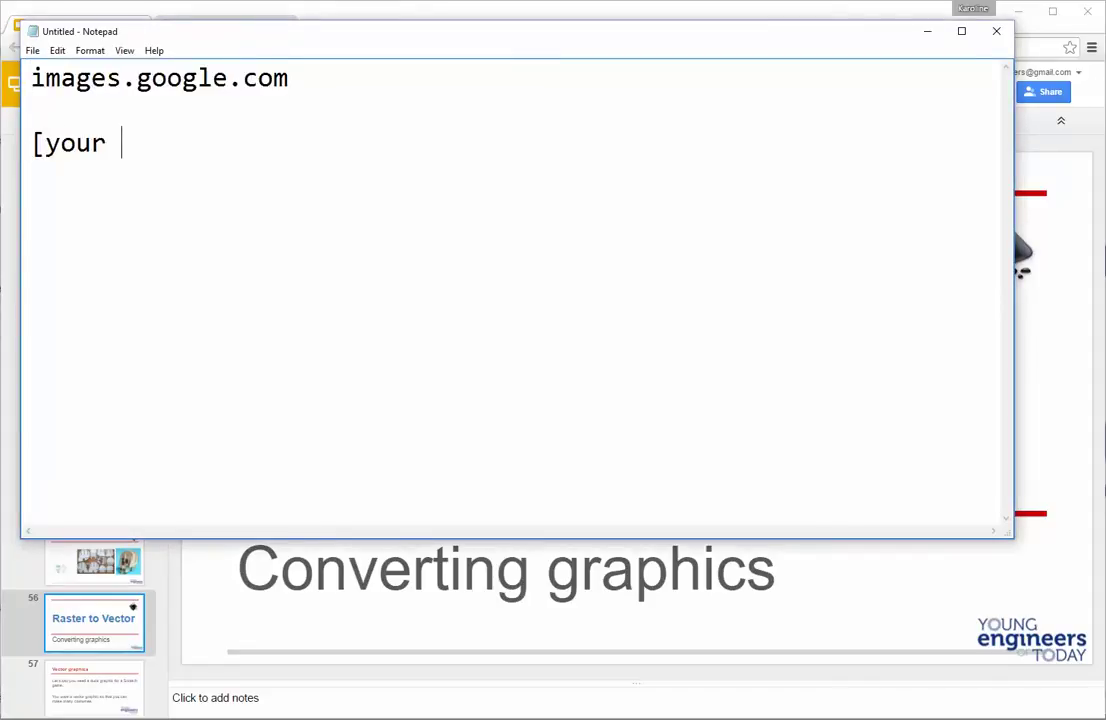
type("favorite animal or ")
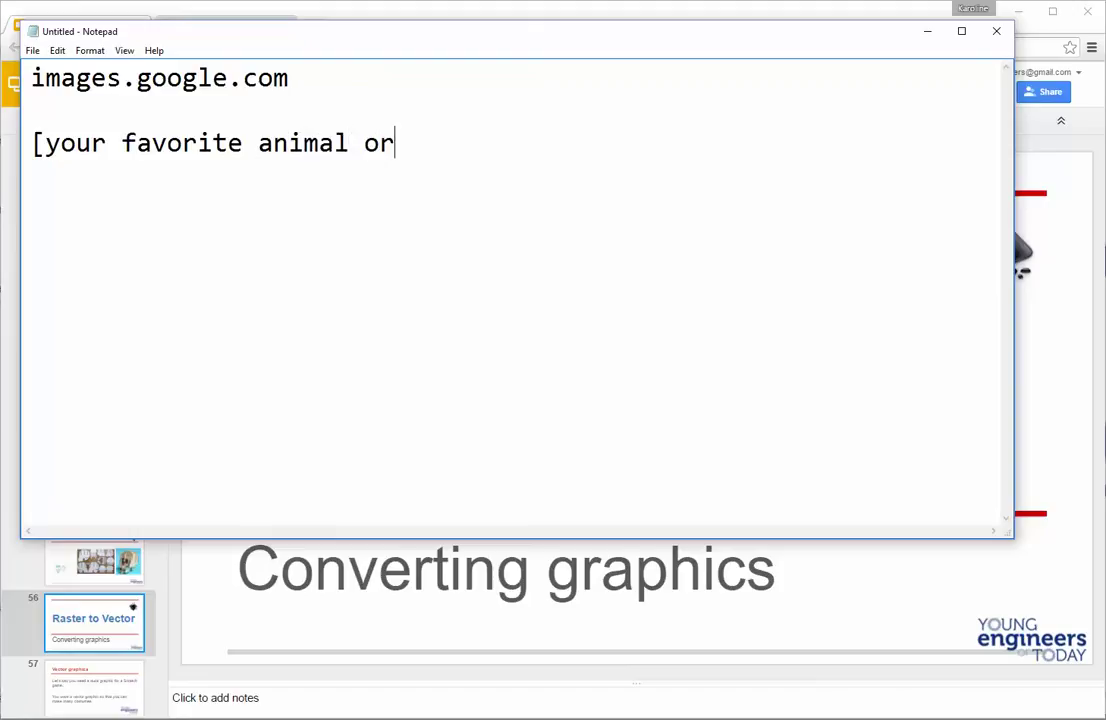
type("superhero} cli")
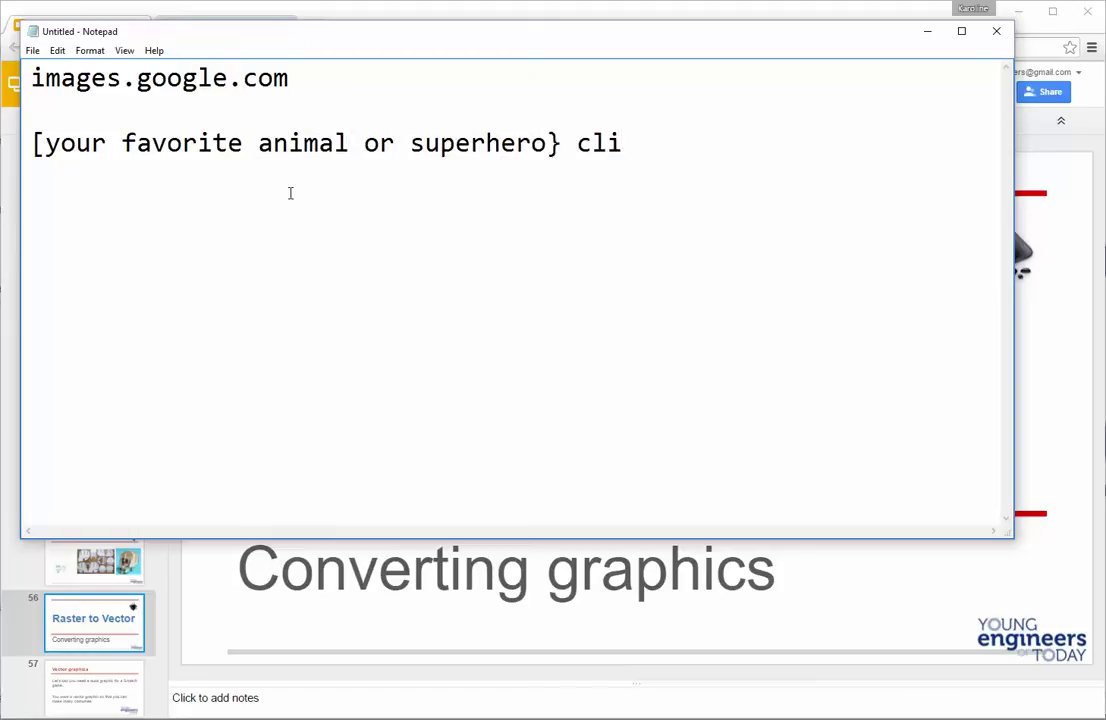
type("part")
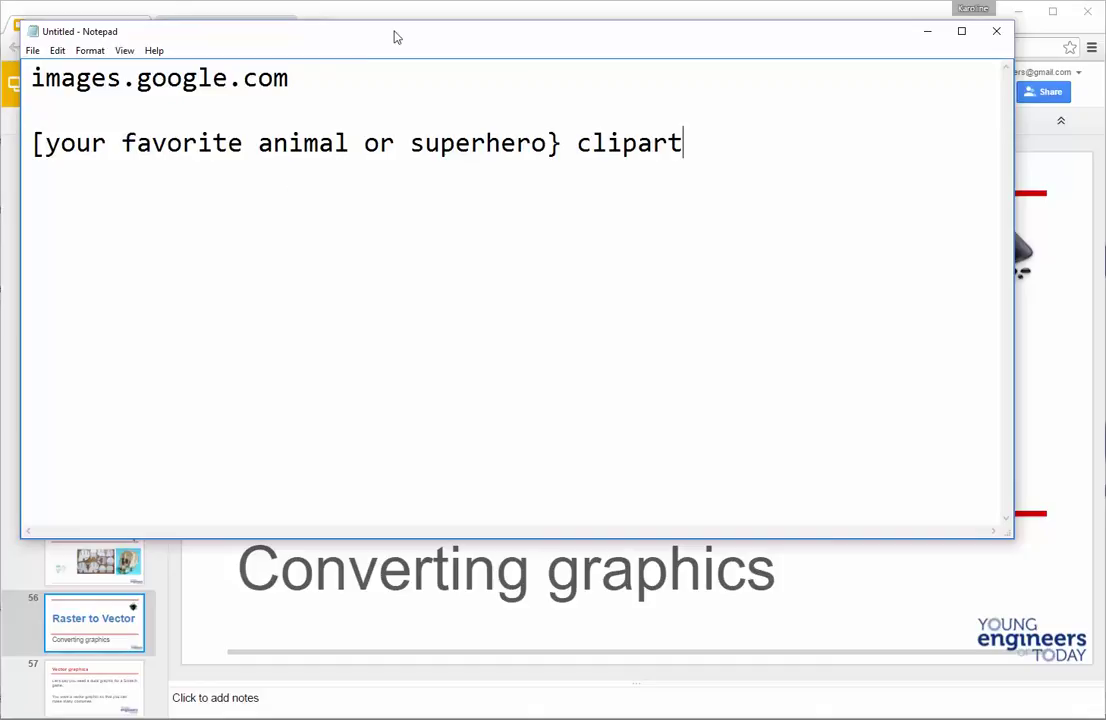
left_click_drag(462, 45, 636, 195)
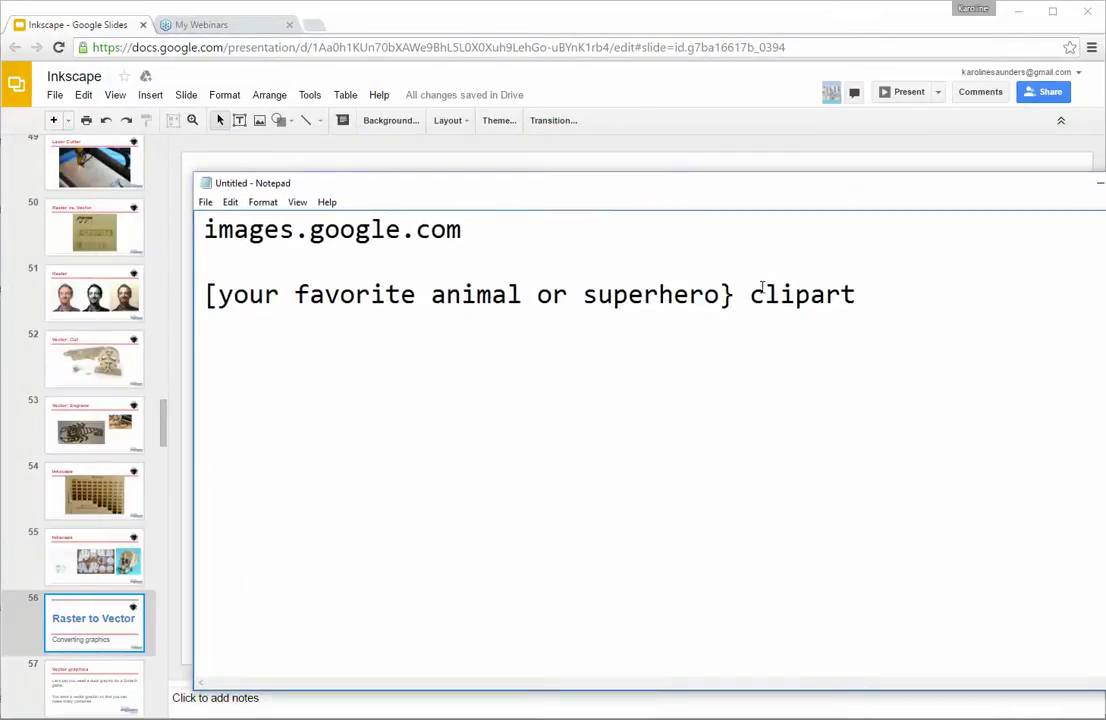
Add the line 'pick a picture that has bold outlines and less than 6 colors'.
key("Return")
key("Return")
type("pick an")
key("BackSpace")
key("BackSpace")
type("picture th")
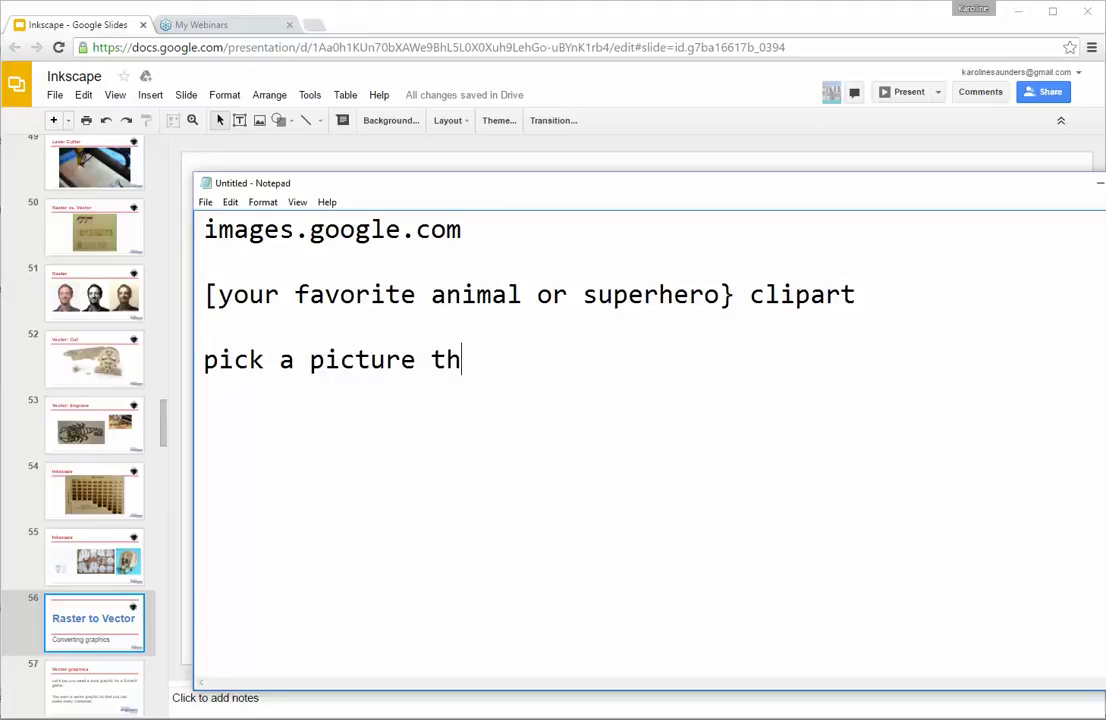
type("at has bold ou")
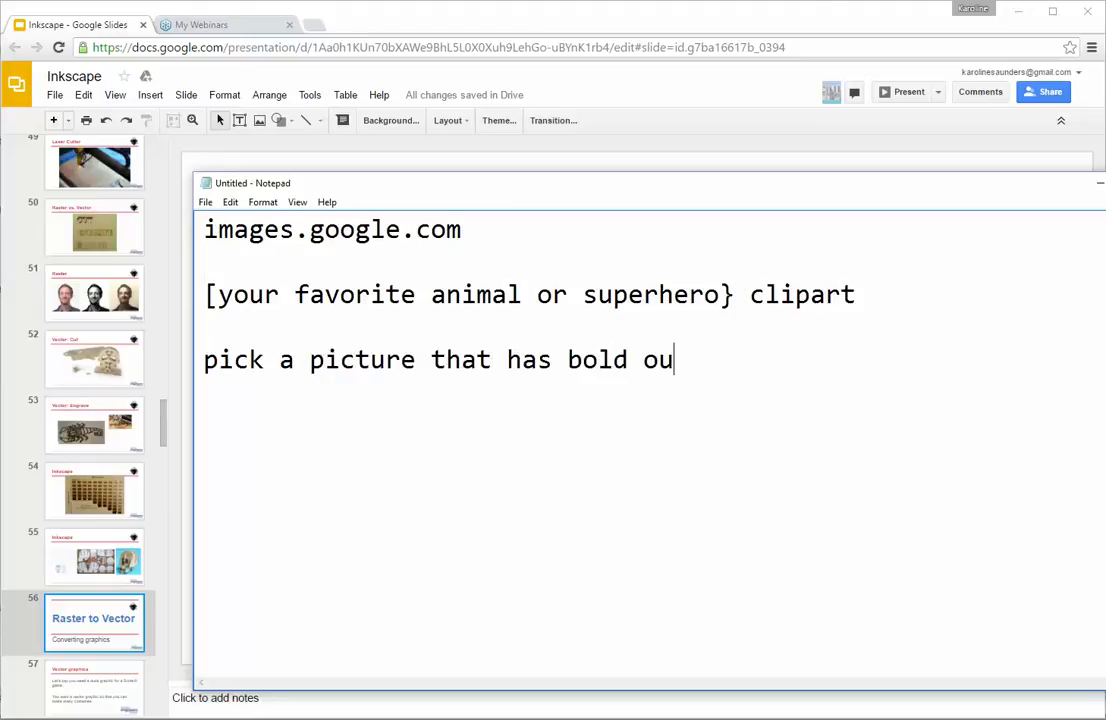
type("tlines")
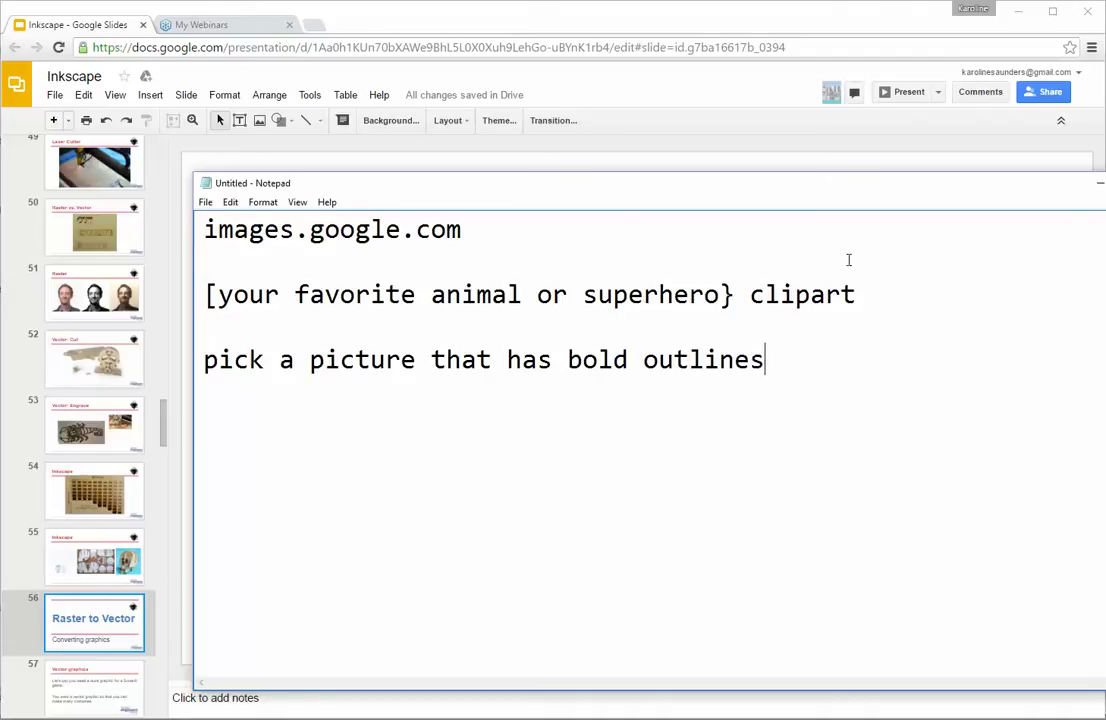
type(" and less t")
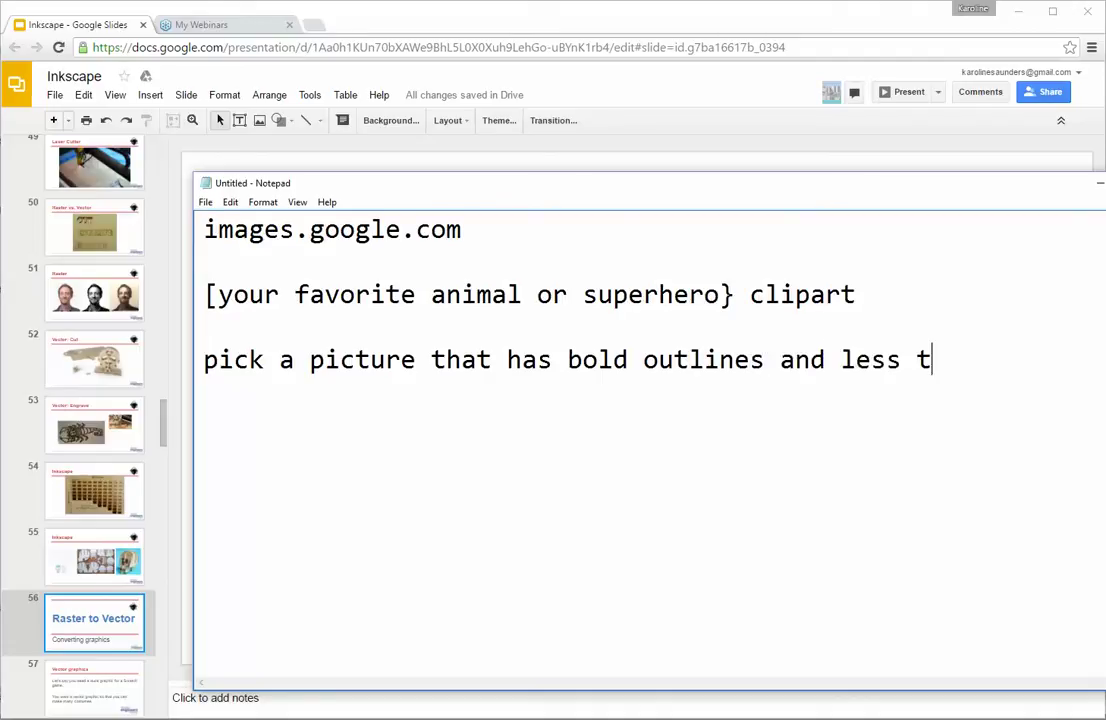
type("han 6 c")
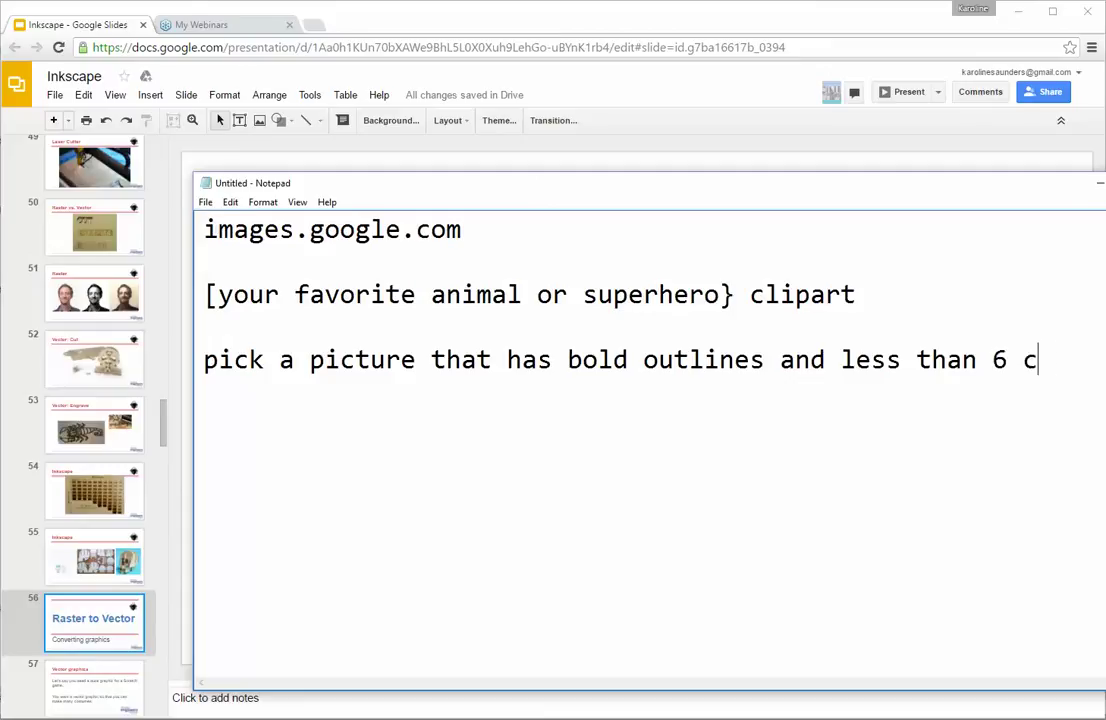
type("olors")
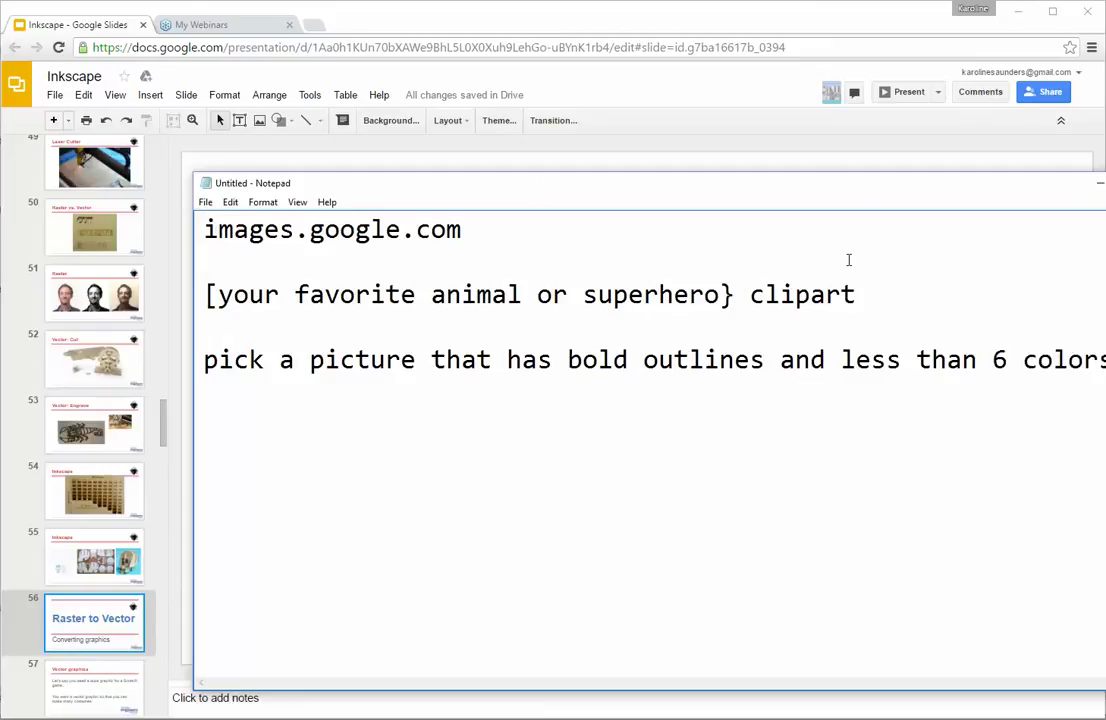
left_click_drag(862, 192, 830, 188)
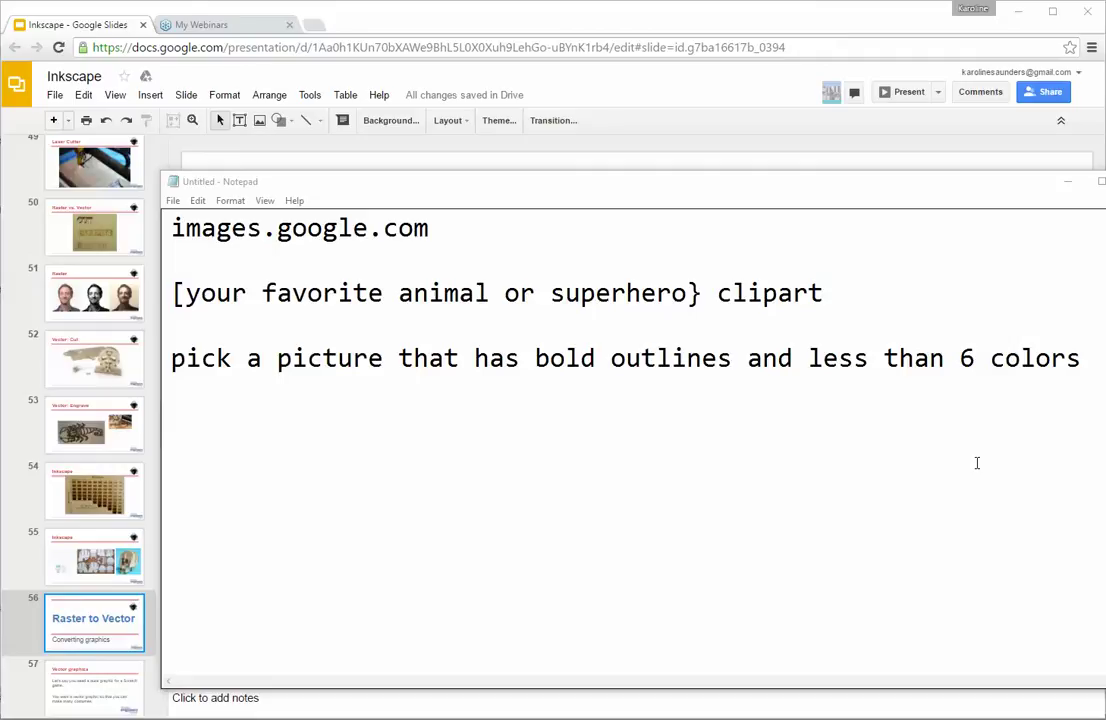
Add the duck clip-art image URL from Chrome on a new line and enable Word Wrap.
left_click(1088, 362)
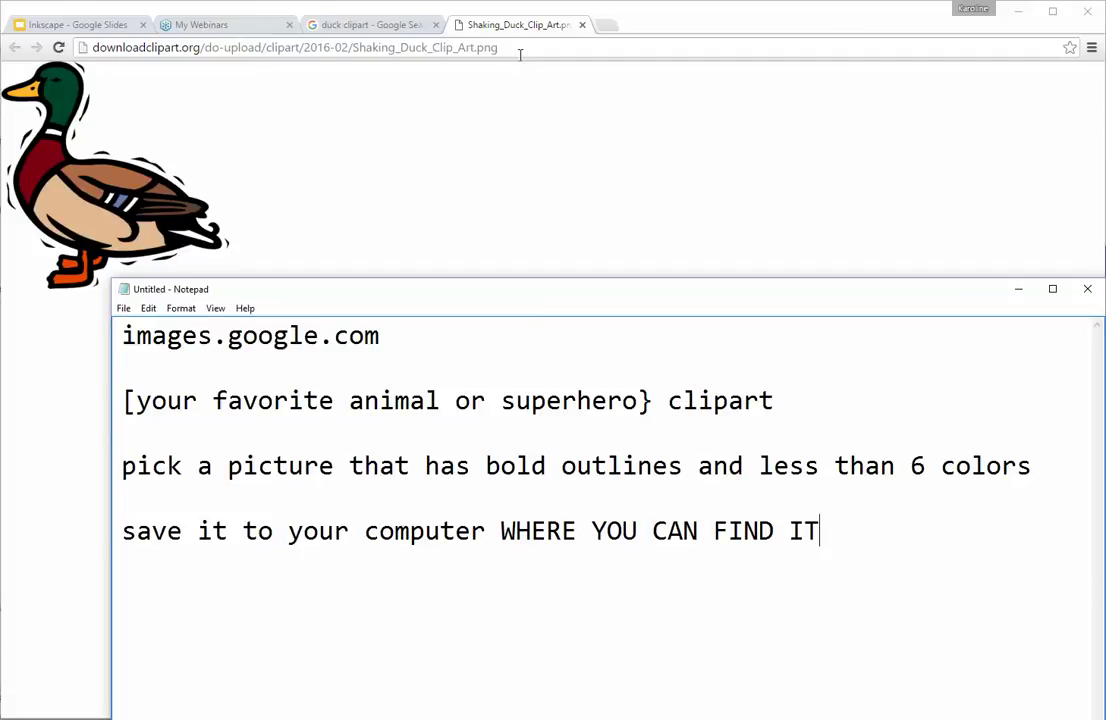
left_click_drag(514, 51, 52, 44)
key("ctrl+c")
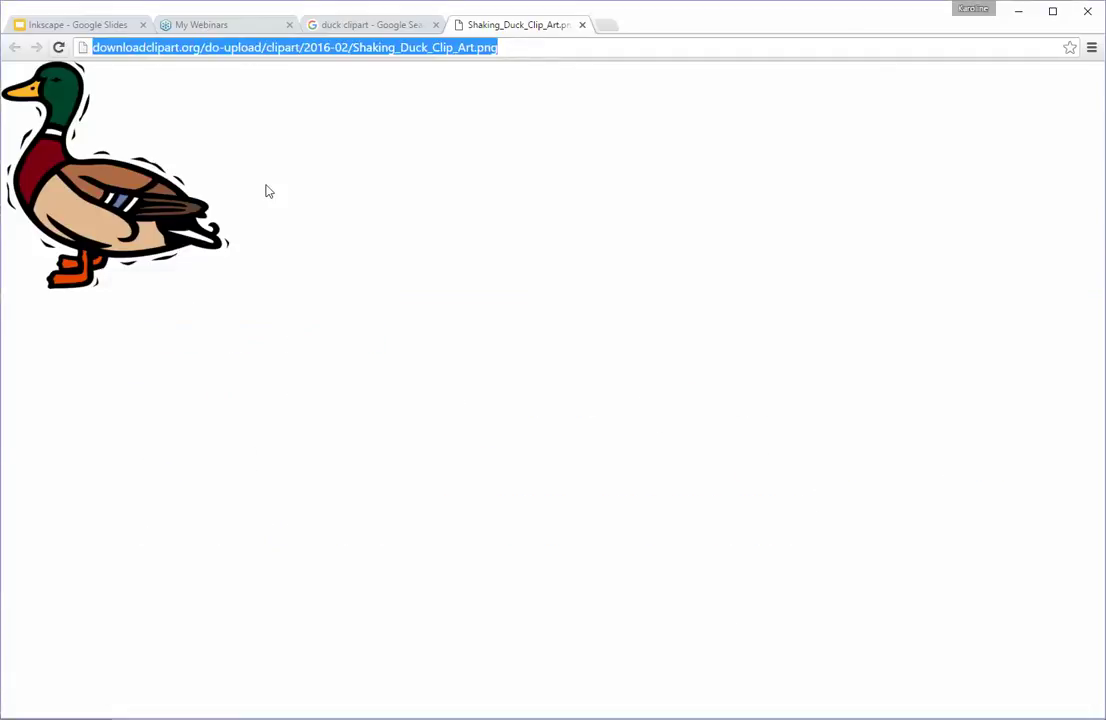
key("alt+Tab")
key("Return")
key("Return")
key("ctrl+v")
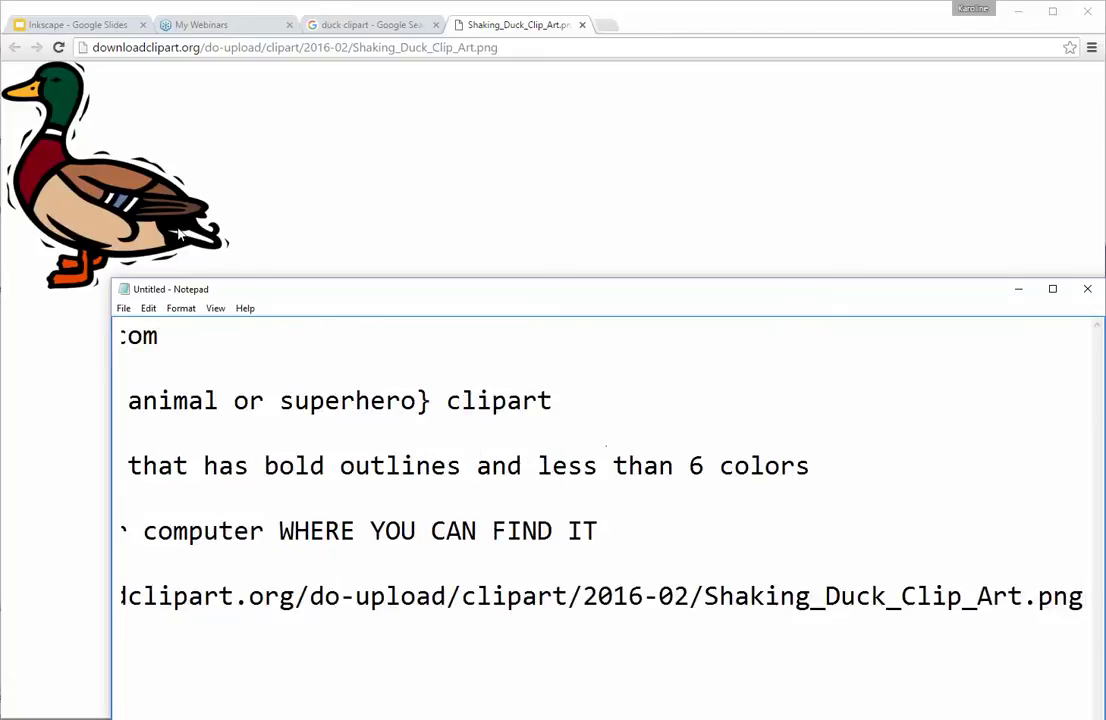
left_click(178, 308)
left_click(208, 326)
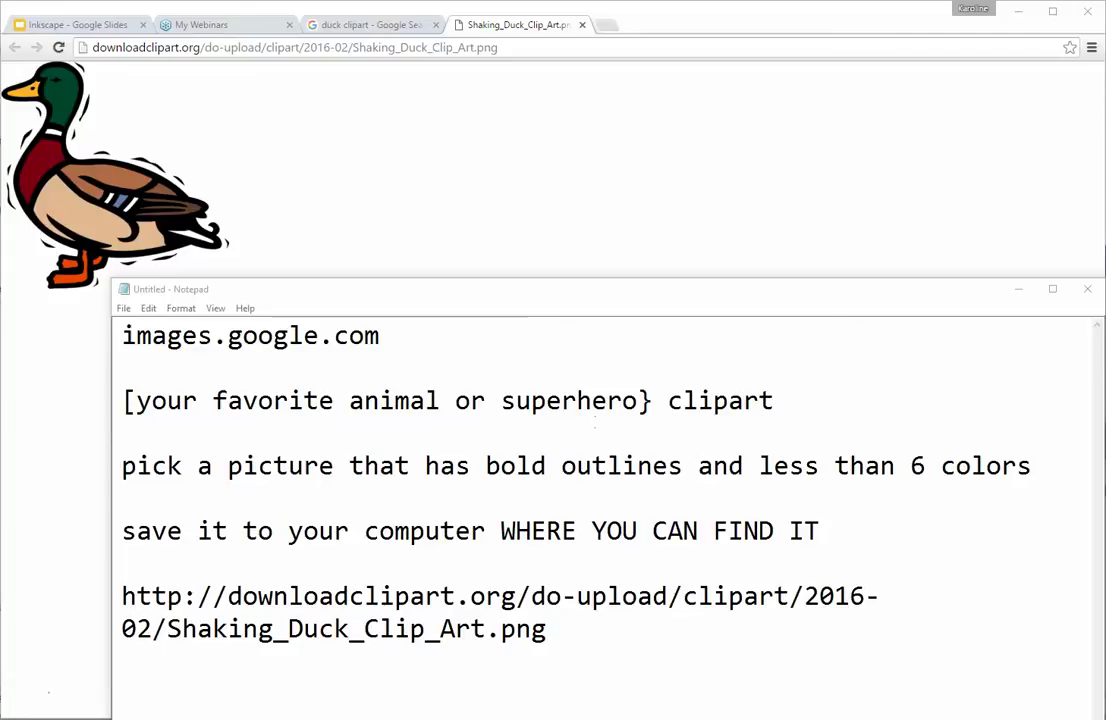
Start Inkscape from search, restore and centre its window, then minimize it.
key("super")
type("inkscape")
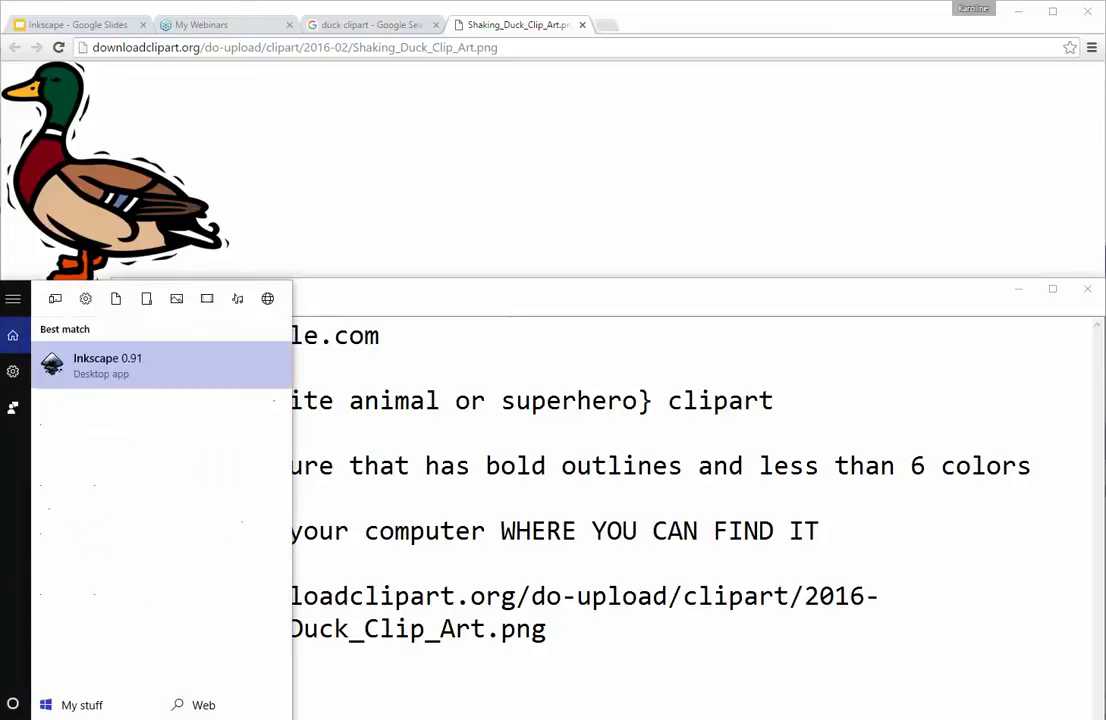
key("Return")
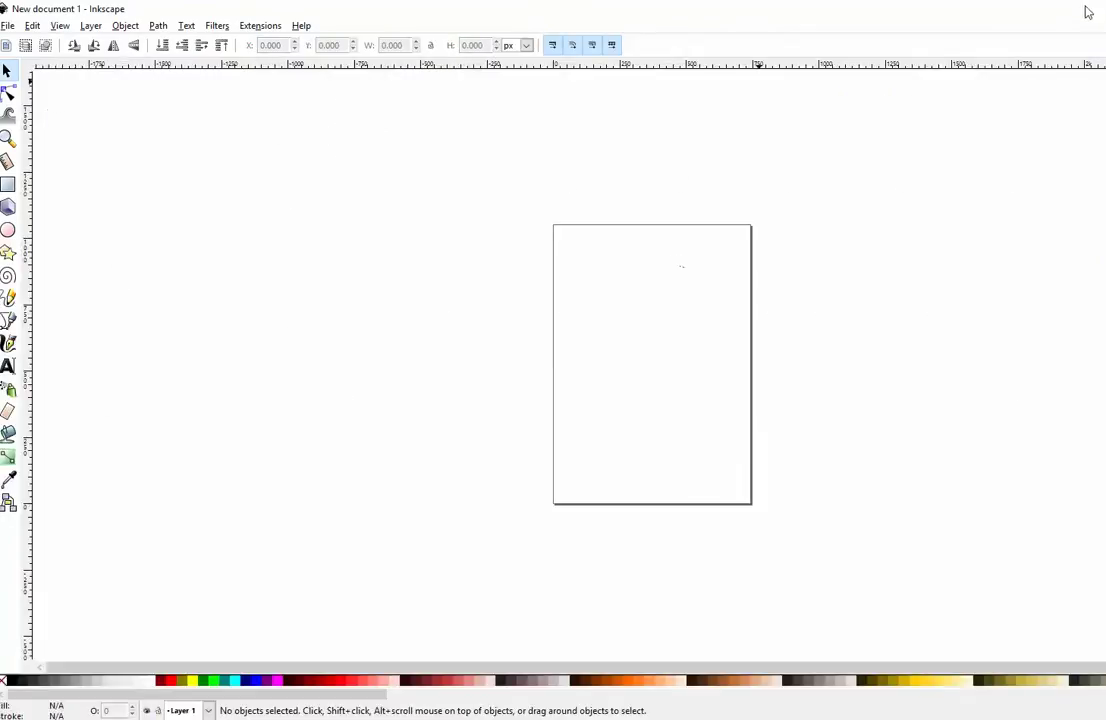
double_click(1080, 12)
left_click_drag(1080, 12, 834, 108)
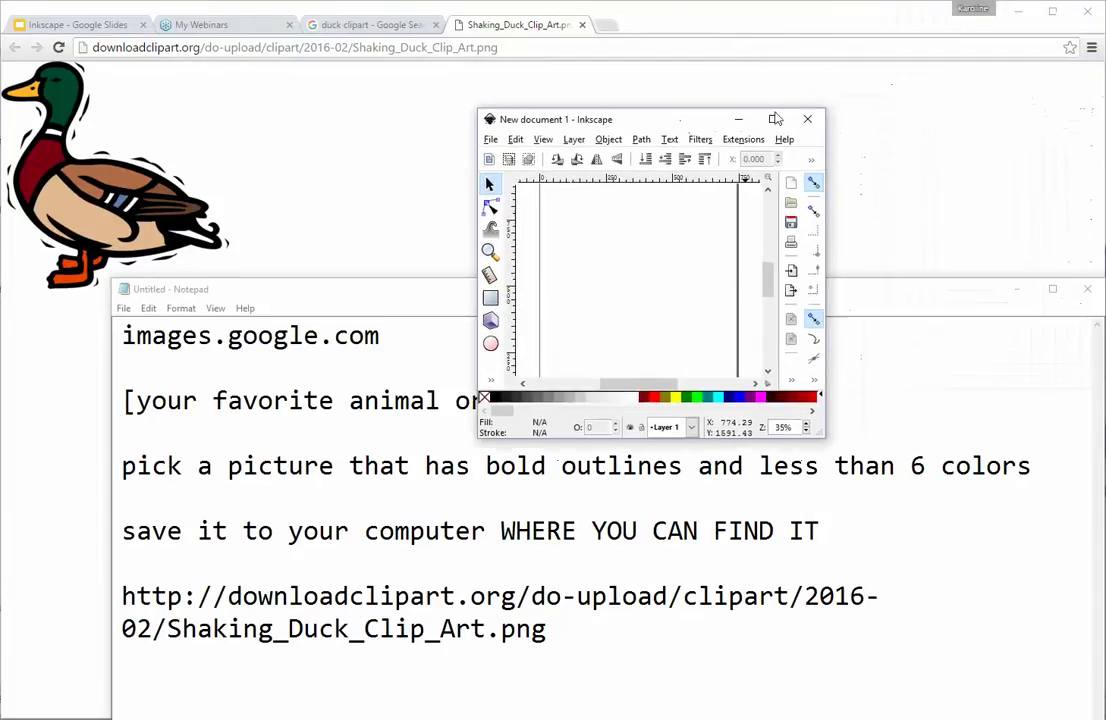
left_click(741, 116)
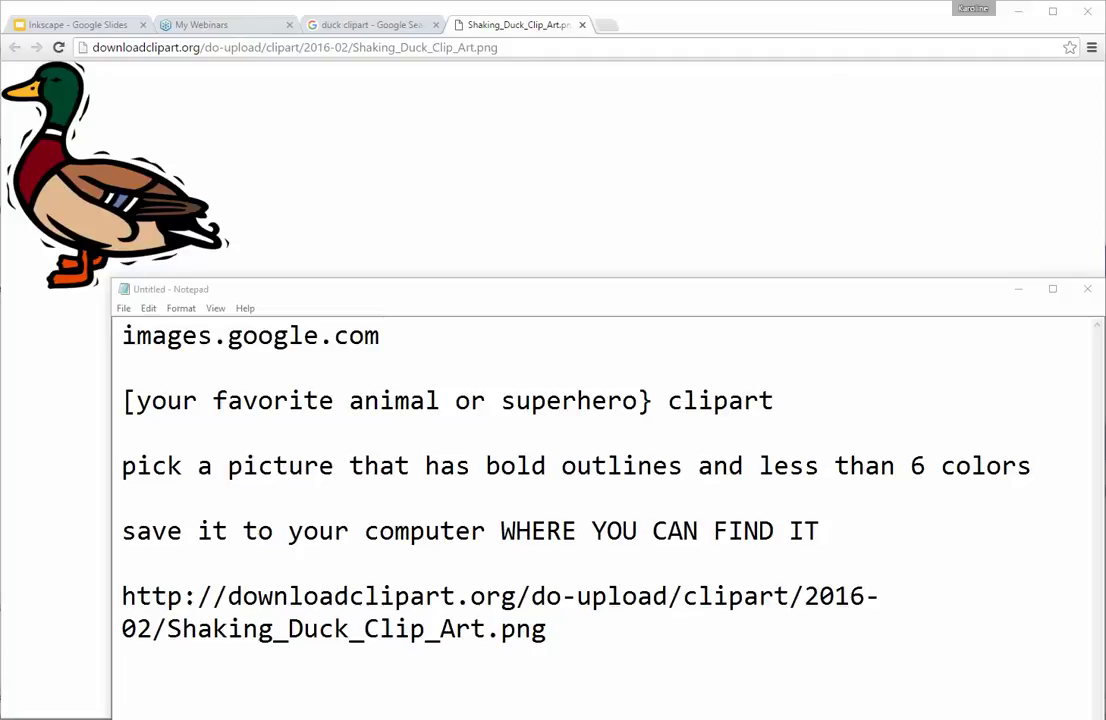
Correct the clipart line's bracket to ']' and append 'with whatever name you would like' to the save line.
left_click(647, 352)
left_click_drag(637, 400, 652, 400)
left_click(640, 400)
type("]")
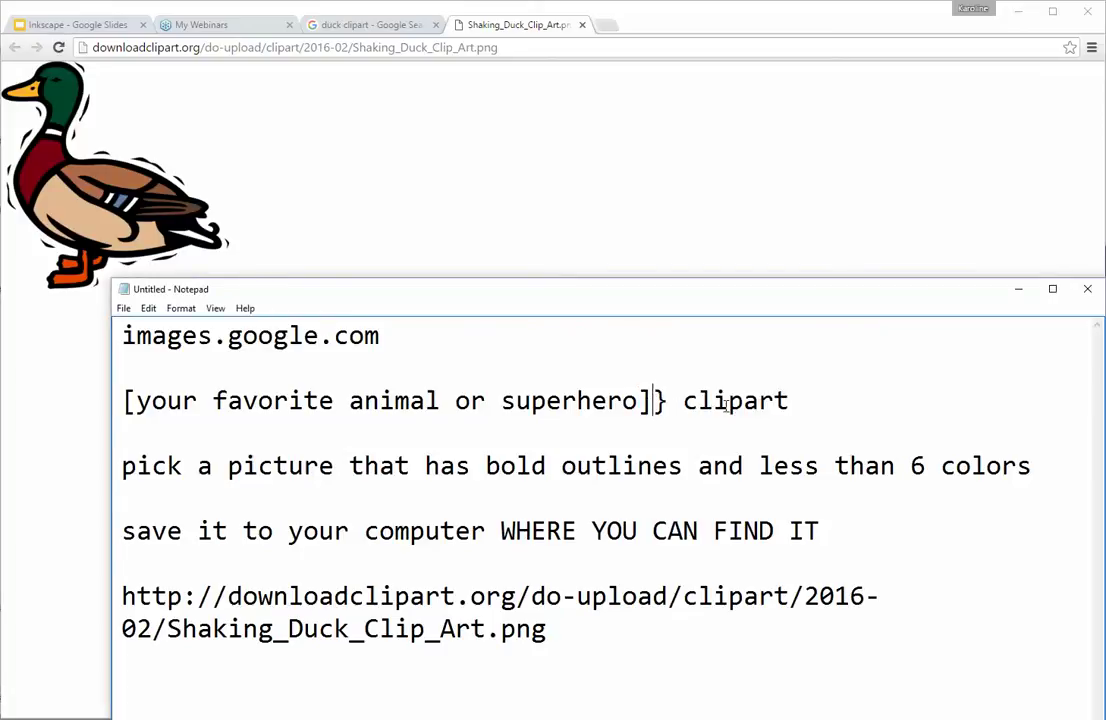
key("Delete")
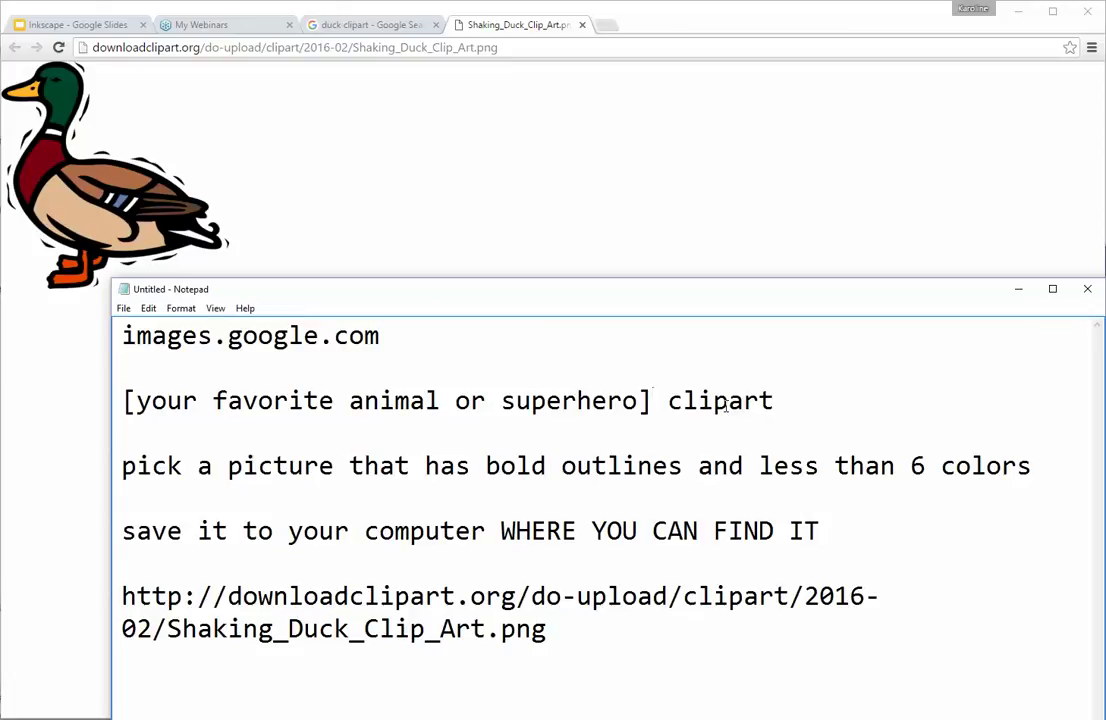
left_click(875, 525)
type("with ")
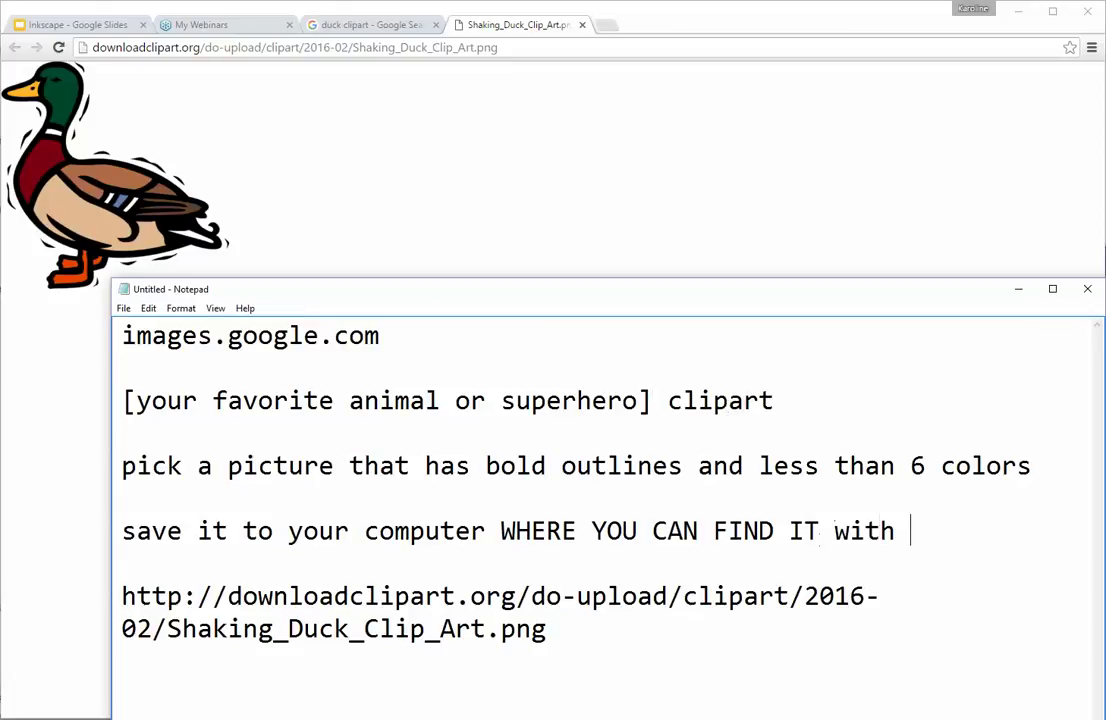
type("whatever name you wo")
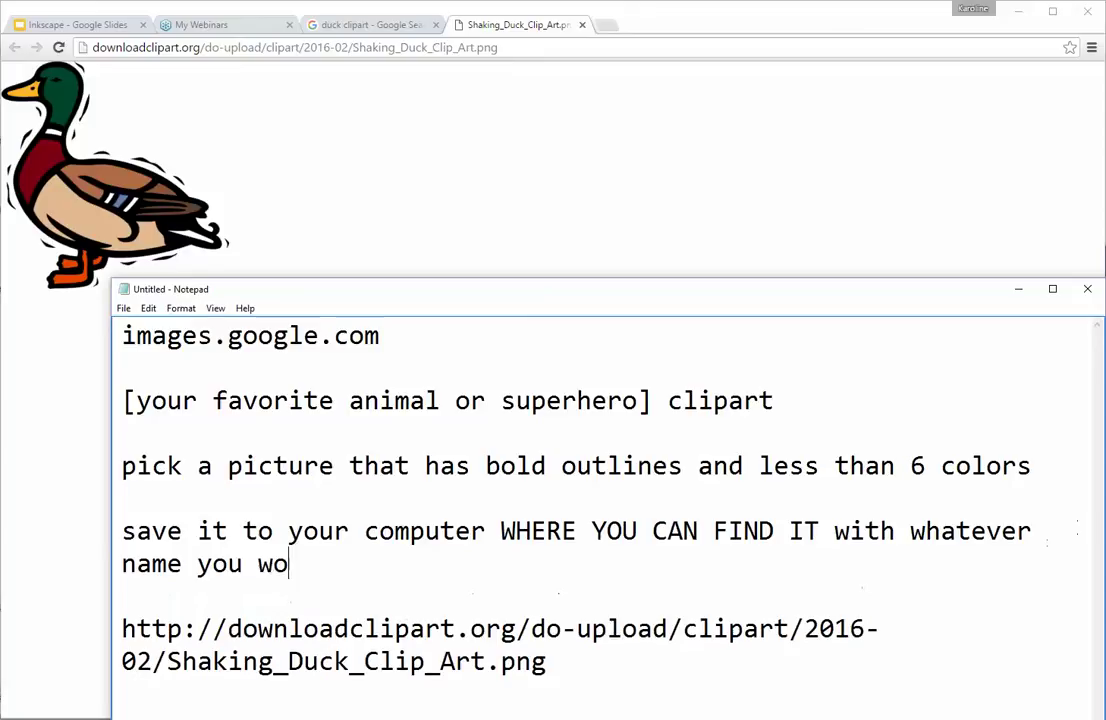
type("uld like")
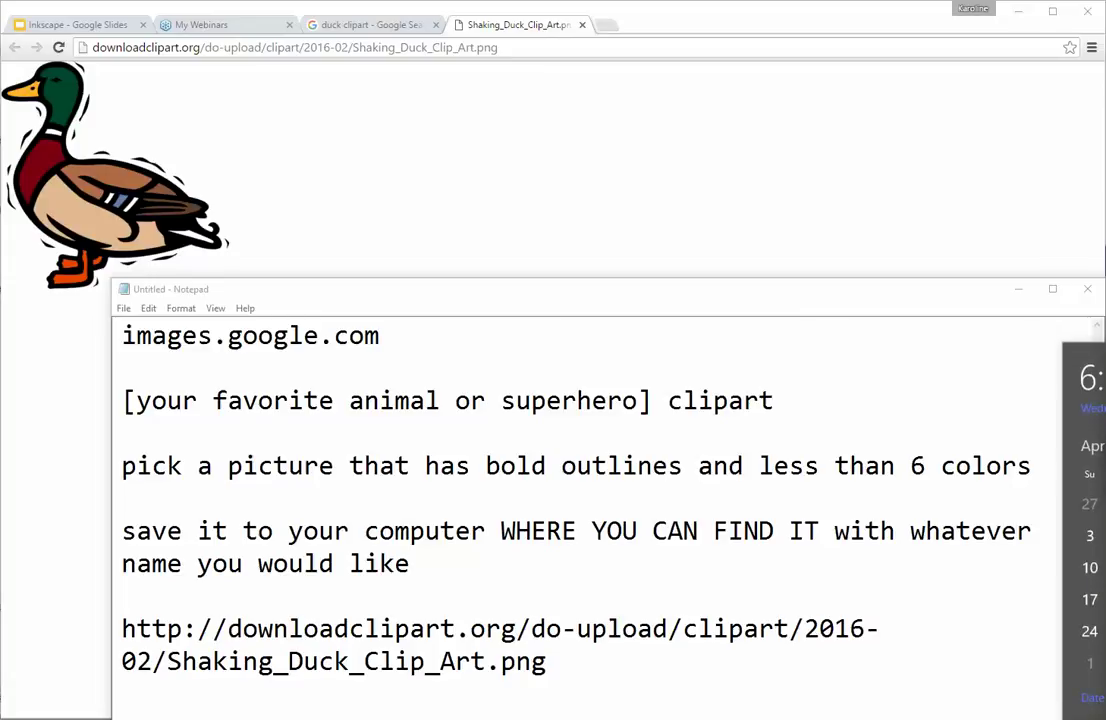
Bring up the new Inkscape document, enlarge its window, and draw a yellow star near the page's top-left.
key("Escape")
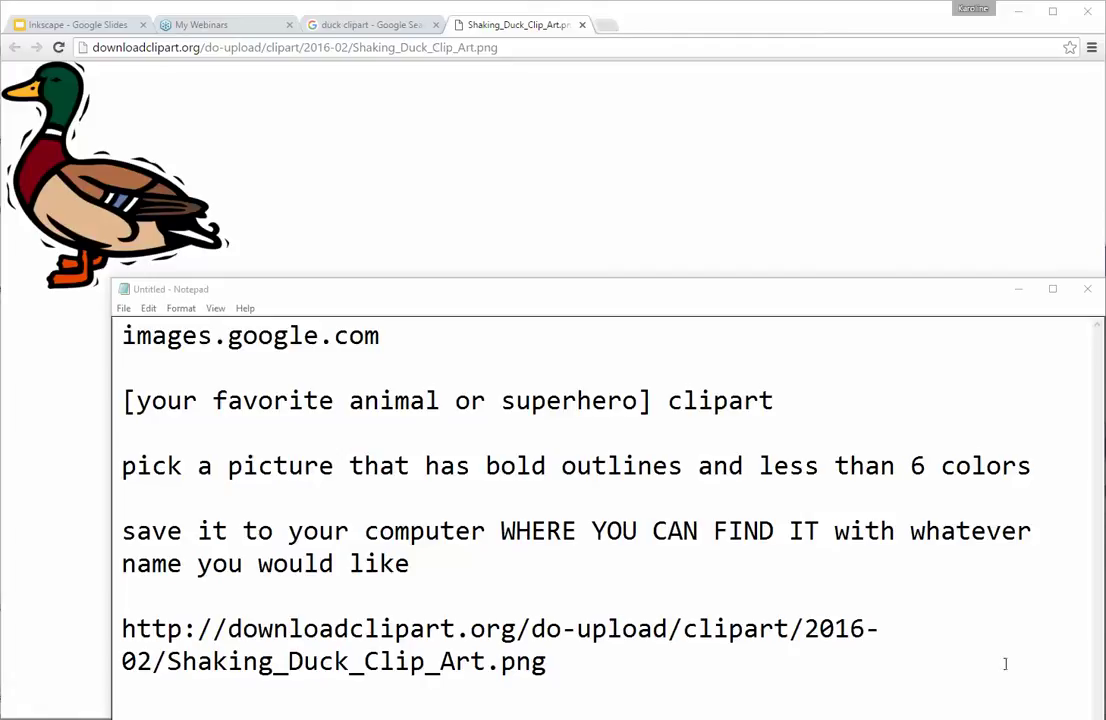
mouse_move(608, 718)
key("alt+Tab")
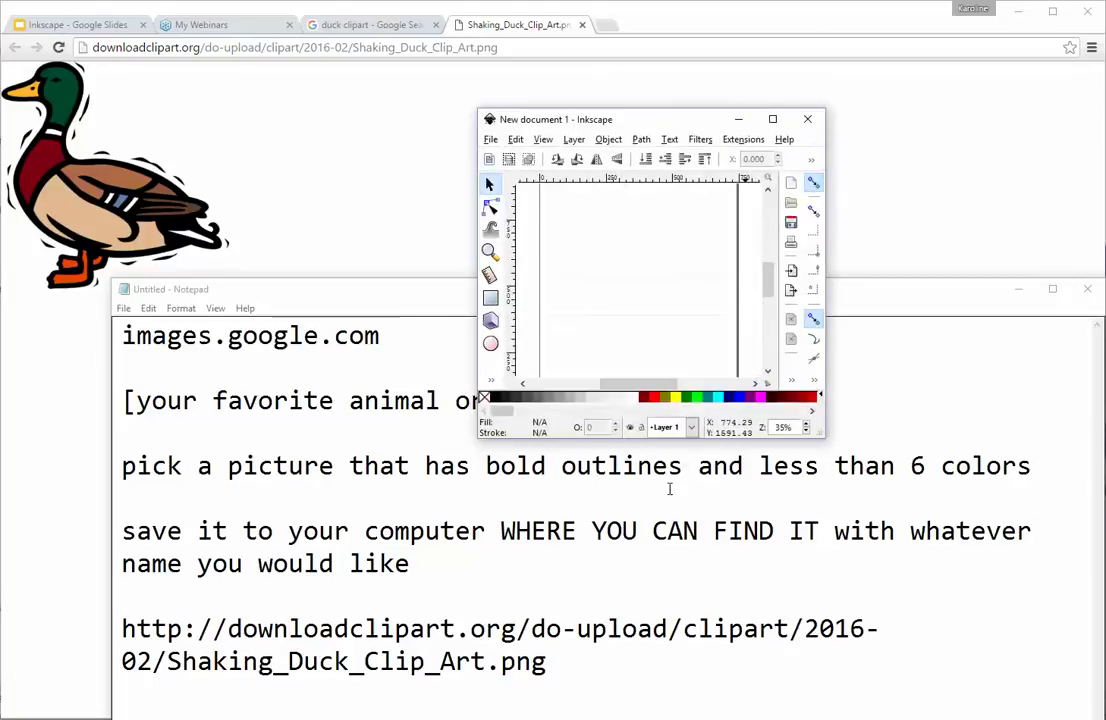
left_click_drag(683, 125, 296, 42)
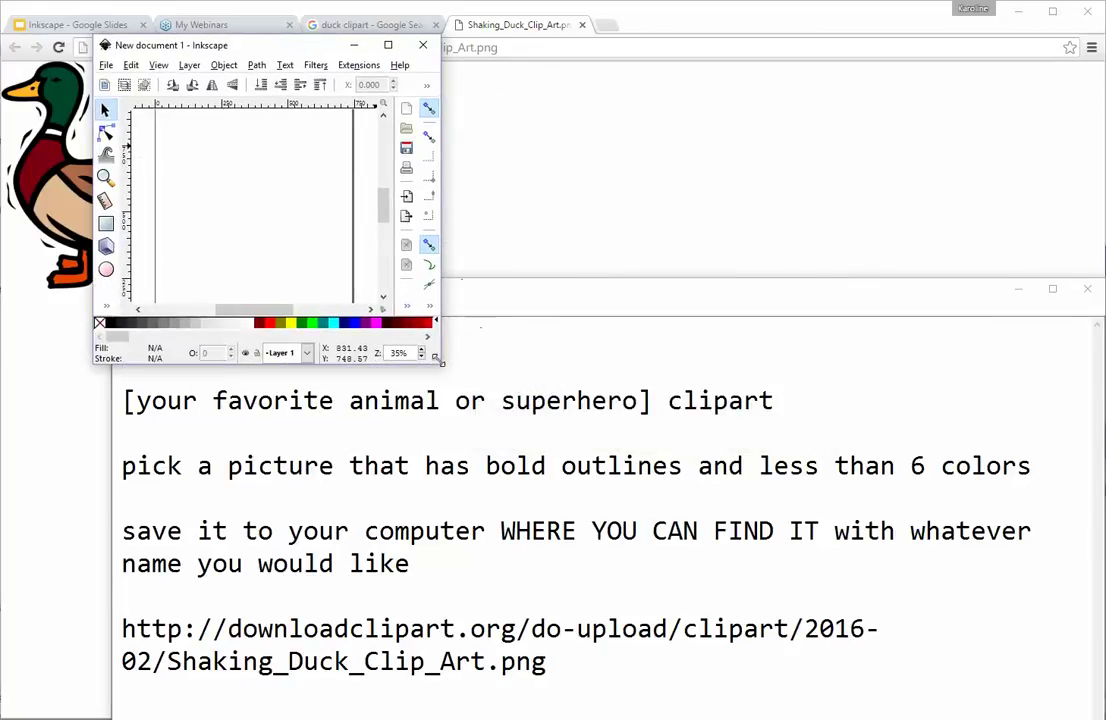
left_click_drag(440, 328, 816, 640)
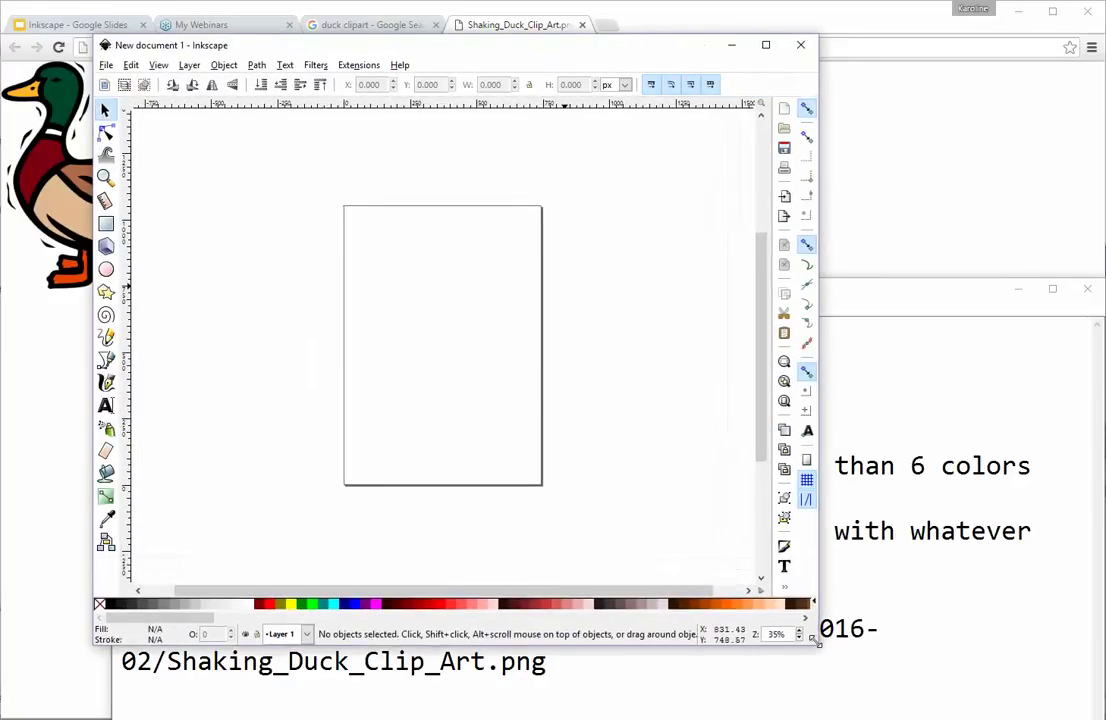
left_click(105, 291)
left_click_drag(378, 274, 402, 299)
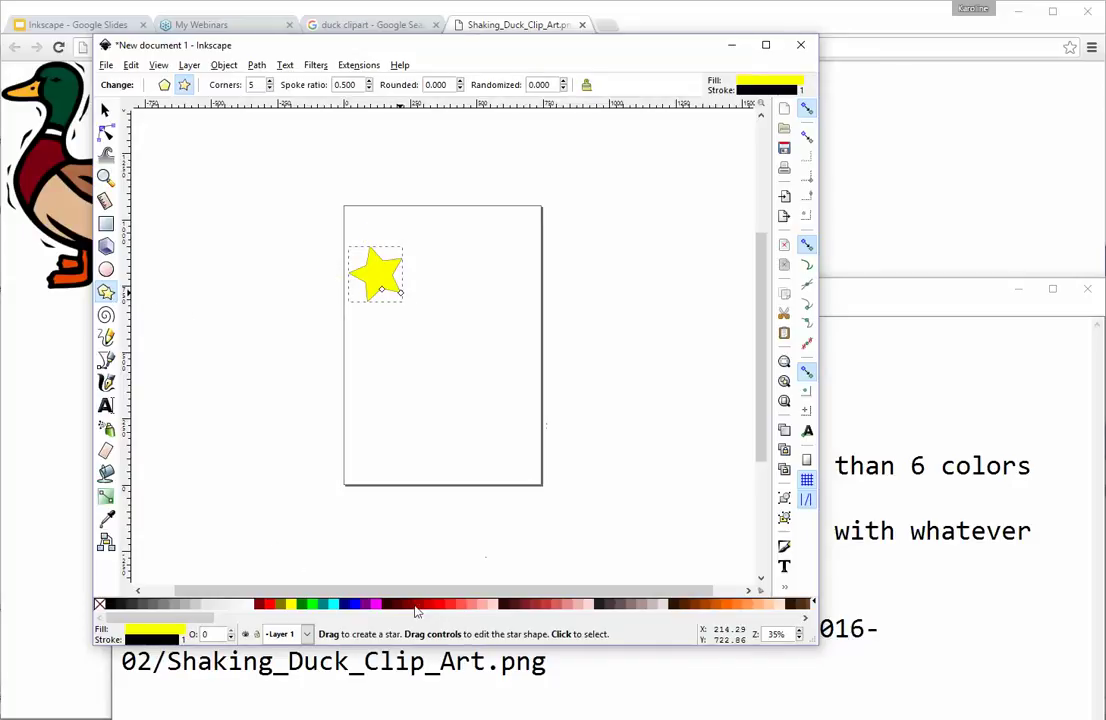
Change the star's fill to red-orange (G 51, RGBA ff3300ff), then deselect it.
left_click(178, 634)
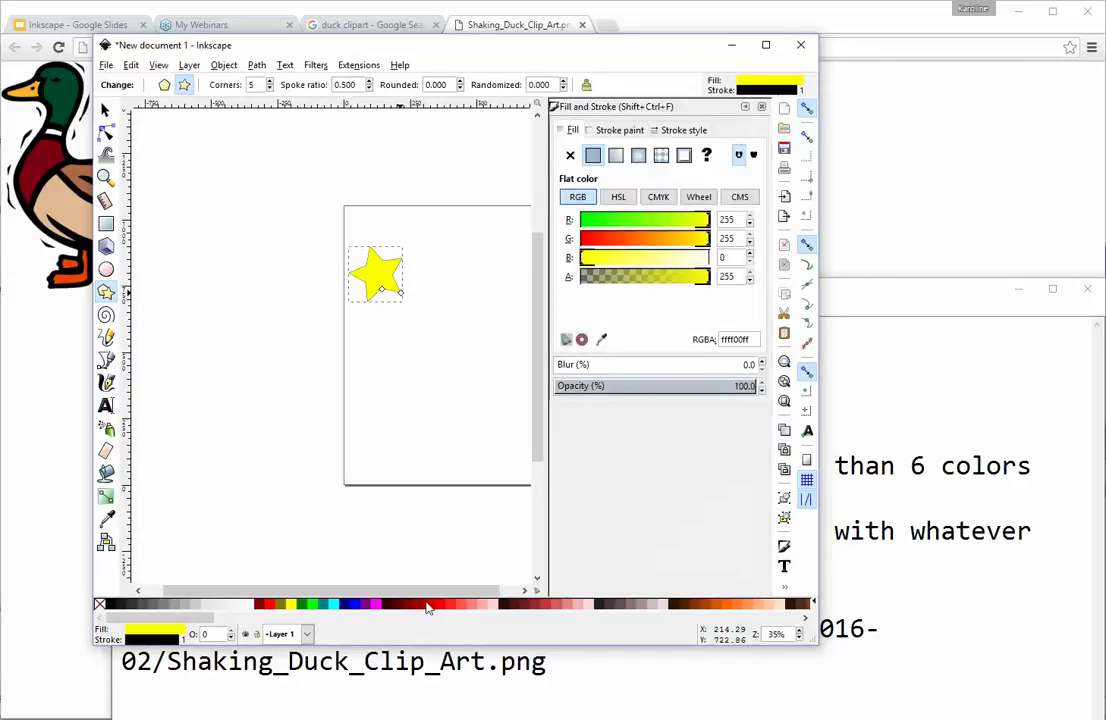
left_click(607, 239)
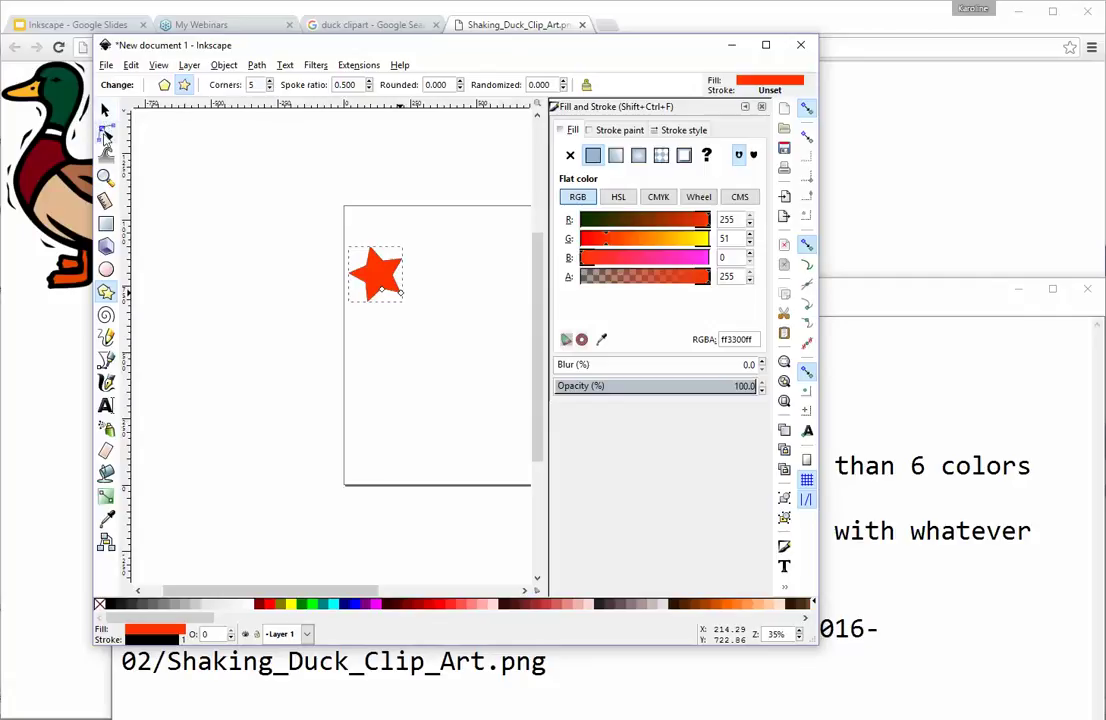
left_click(106, 111)
left_click(353, 303)
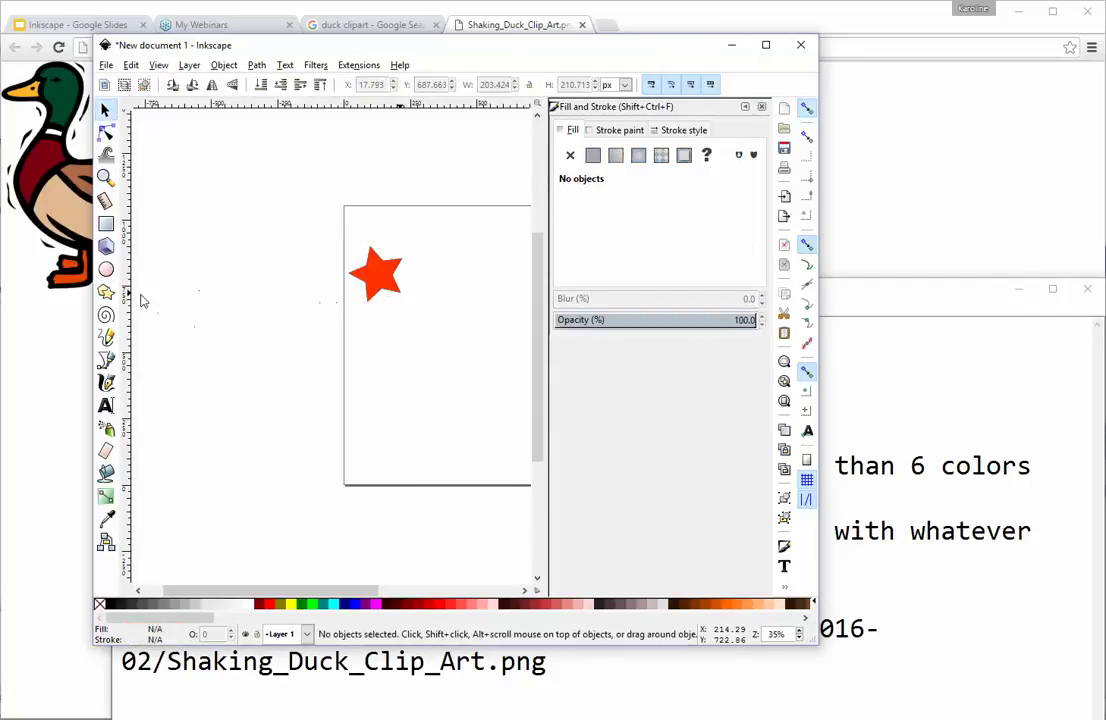
Open and close the Object menu without a choice, then open Inkscape Preferences.
left_click(224, 65)
left_click(224, 65)
mouse_move(532, 257)
left_mouse_down()
mouse_move(531, 330)
mouse_move(527, 265)
left_mouse_up()
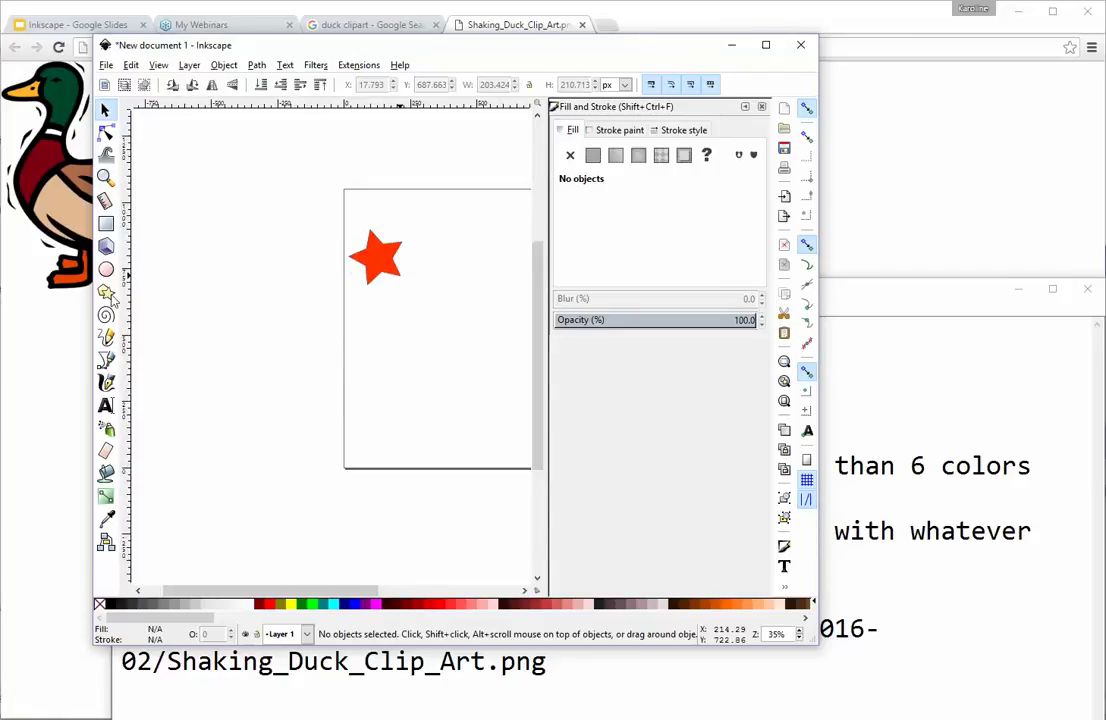
key("shift+ctrl+p")
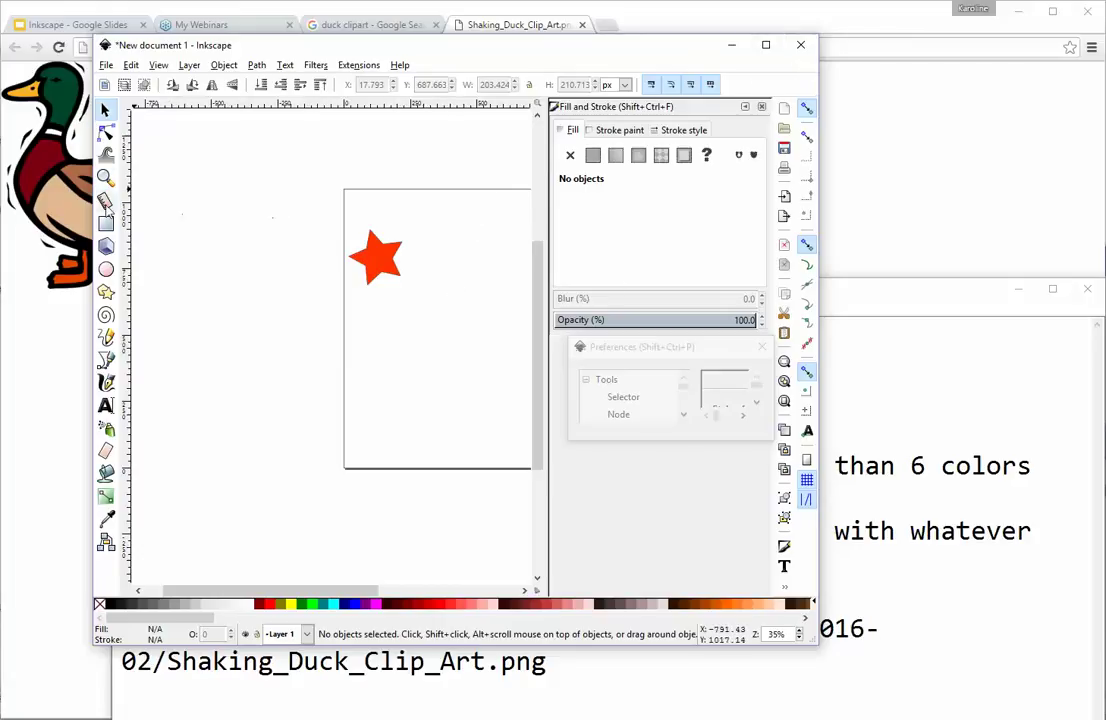
Draw a larger star overlapping the red one and fill it yellow (G 234, RGBA ffea00ff).
left_click(105, 291)
mouse_move(418, 308)
left_mouse_down()
mouse_move(373, 247)
mouse_move(385, 257)
left_mouse_up()
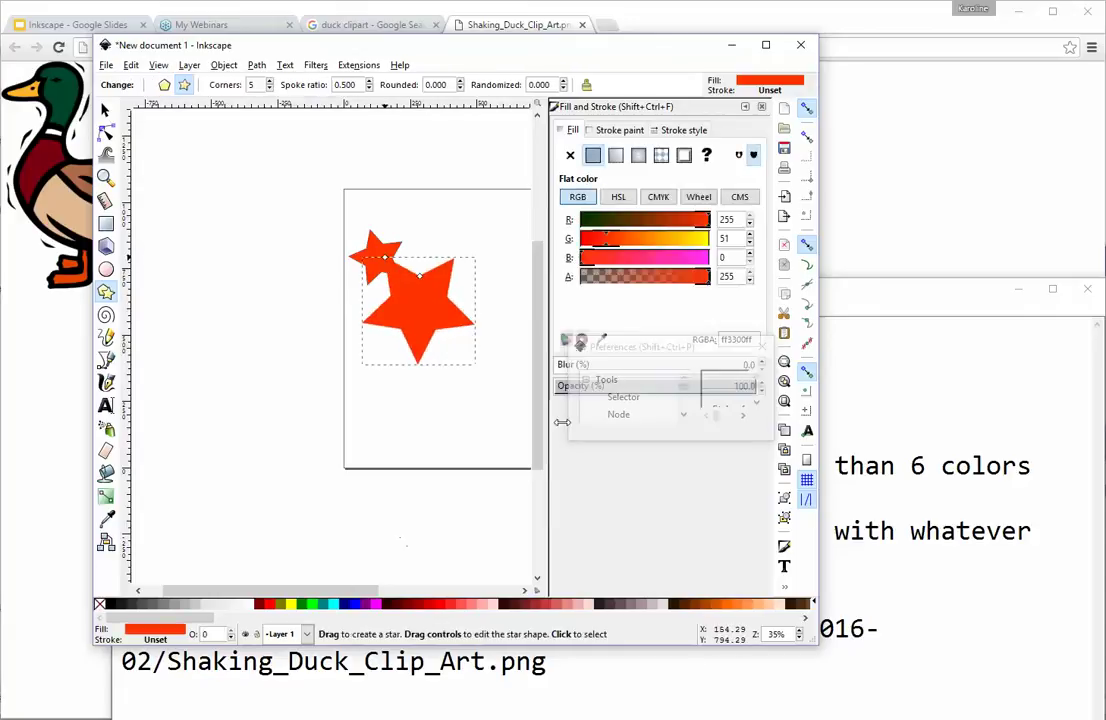
left_click_drag(606, 238, 701, 240)
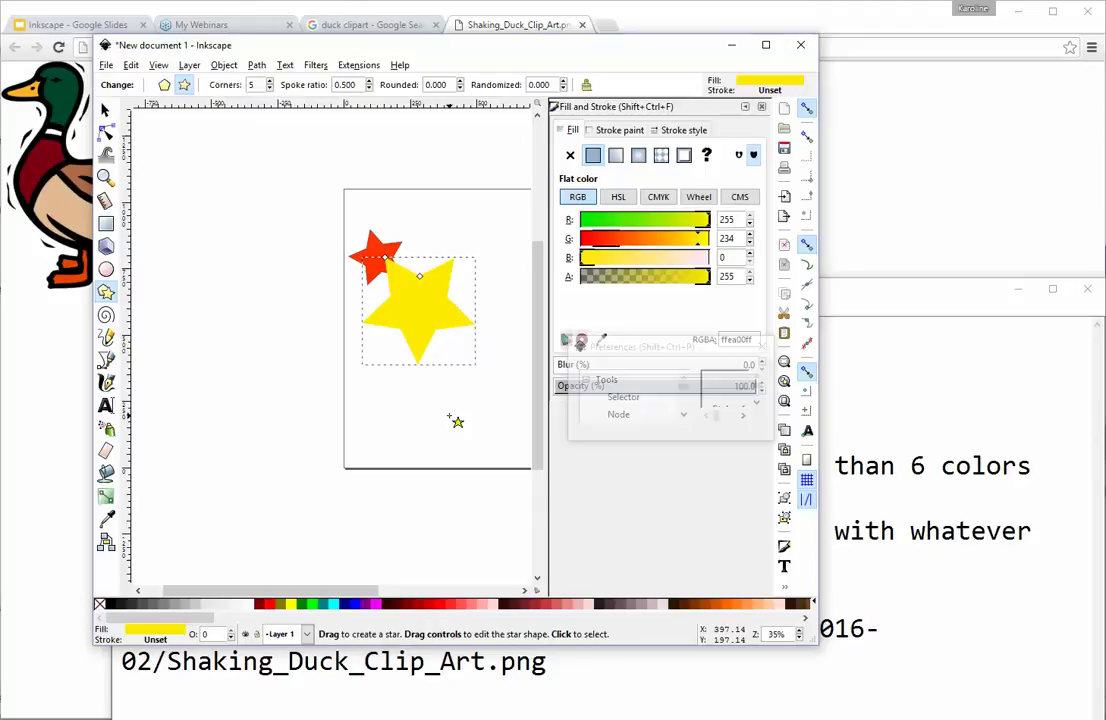
left_click(104, 109)
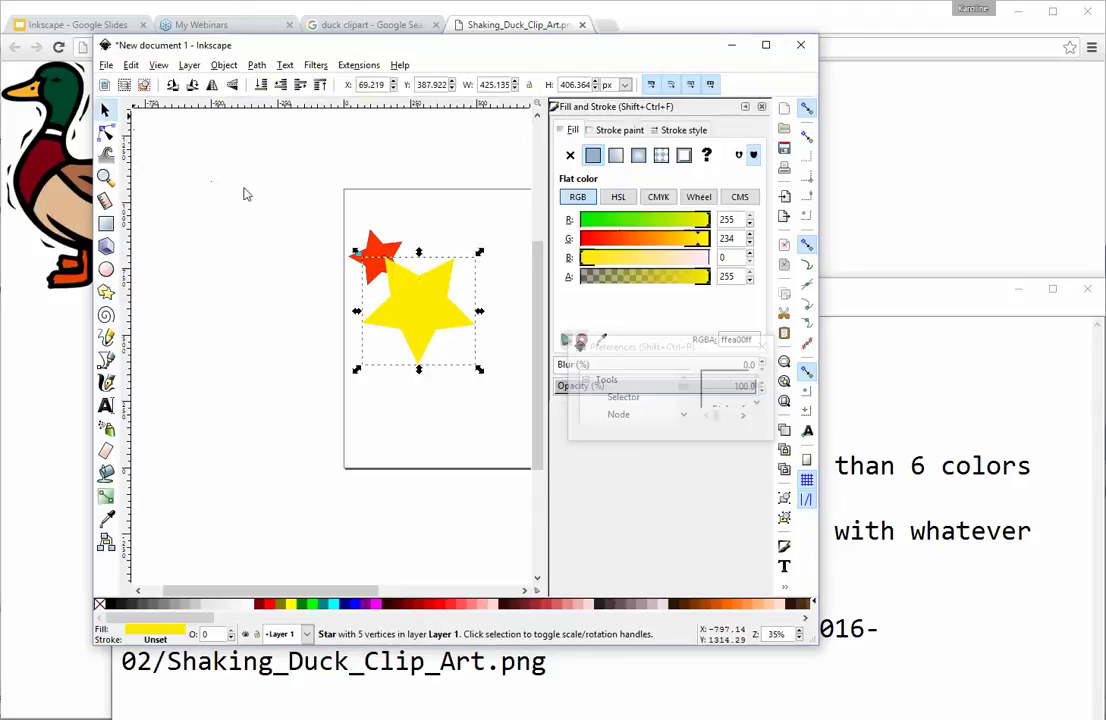
left_click(475, 222)
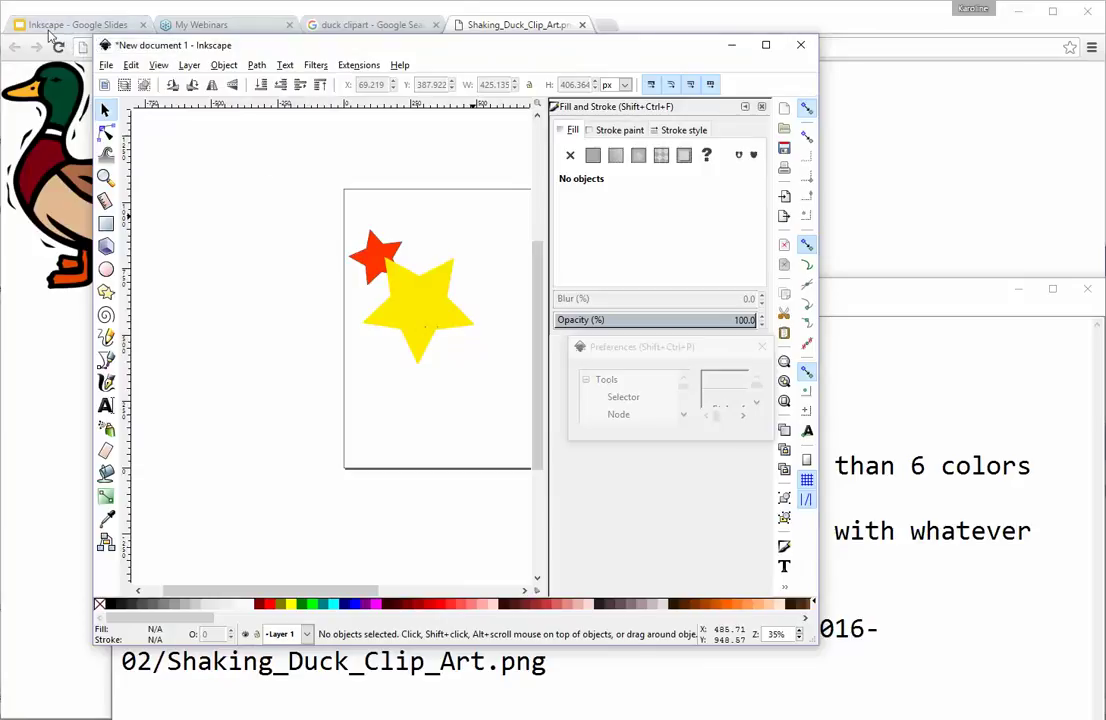
Switch to the Inkscape lesson deck and step back through slides 38 and 37 to the Scale slide 36.
left_click(45, 25)
scroll(100, 278, "up", 9)
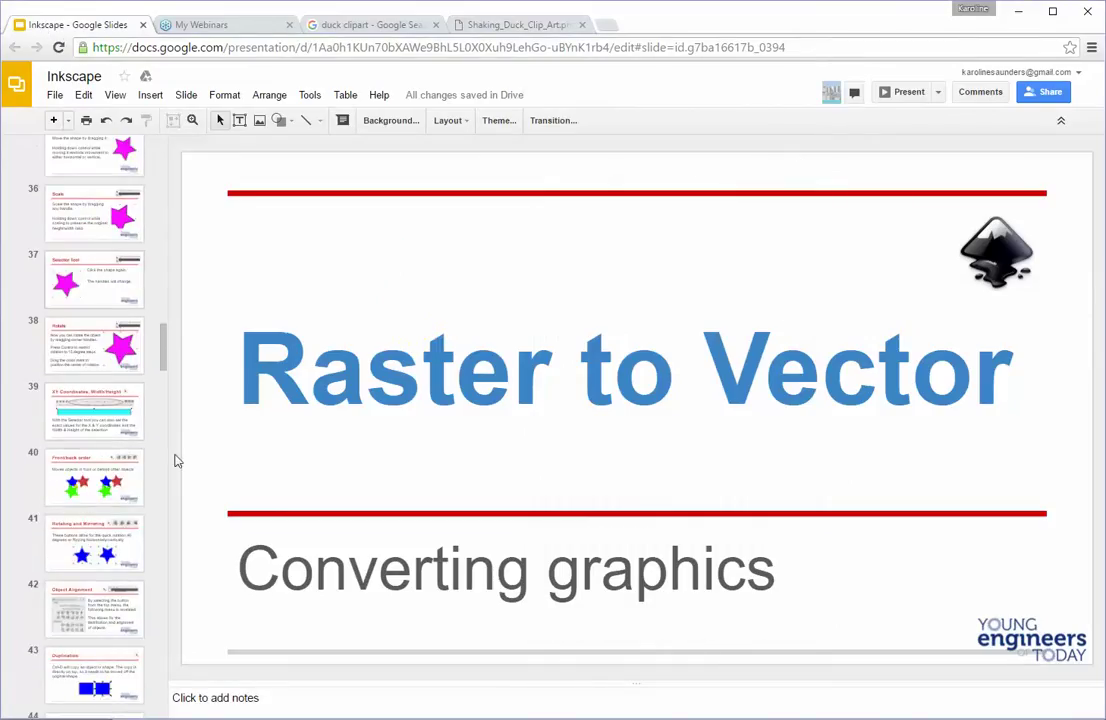
left_click(88, 355)
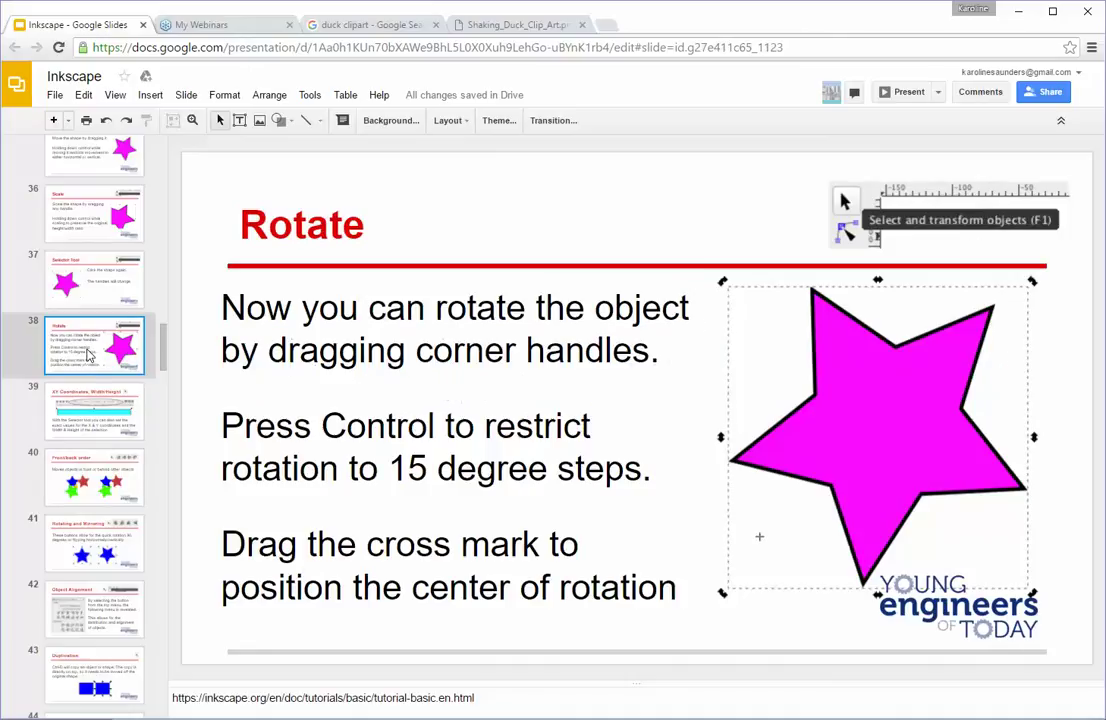
left_click(71, 311)
left_click(81, 228)
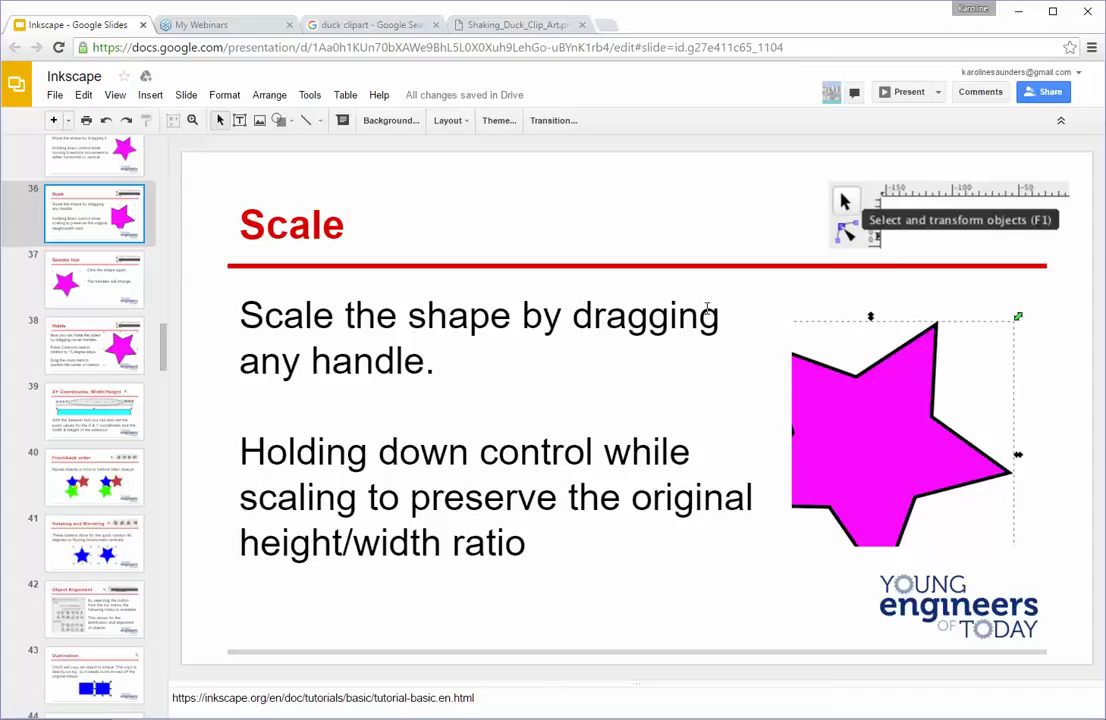
Bring Inkscape back, shift its window down-left, and close the Preferences dialog.
key("alt+Tab")
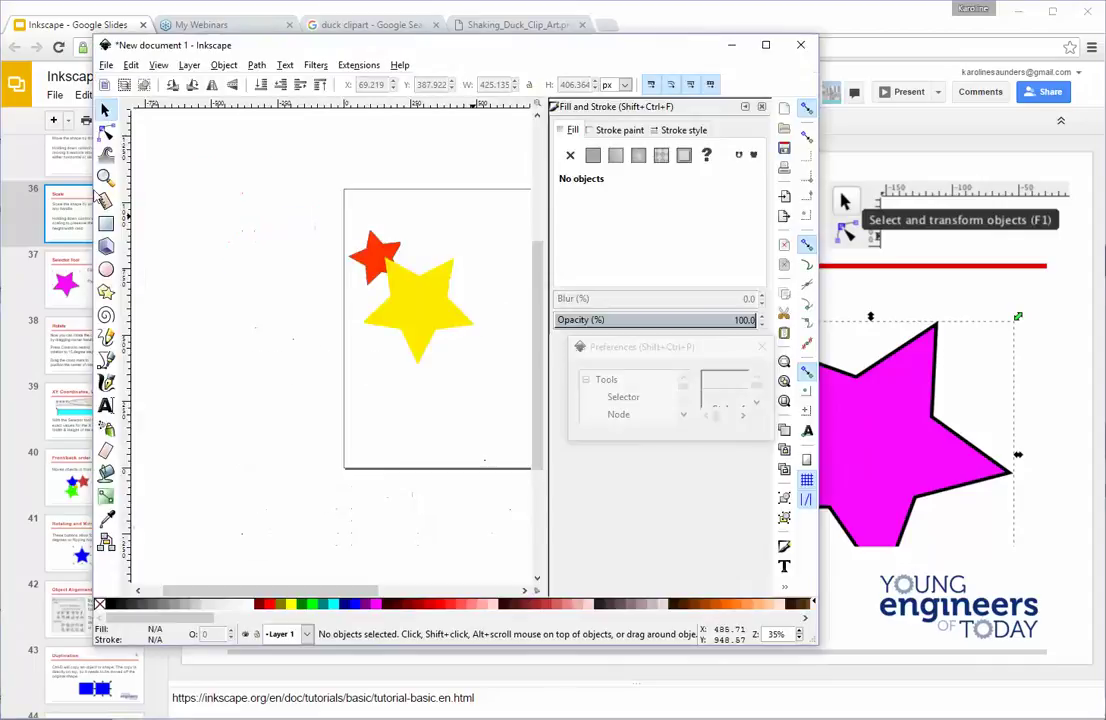
left_click_drag(192, 43, 133, 62)
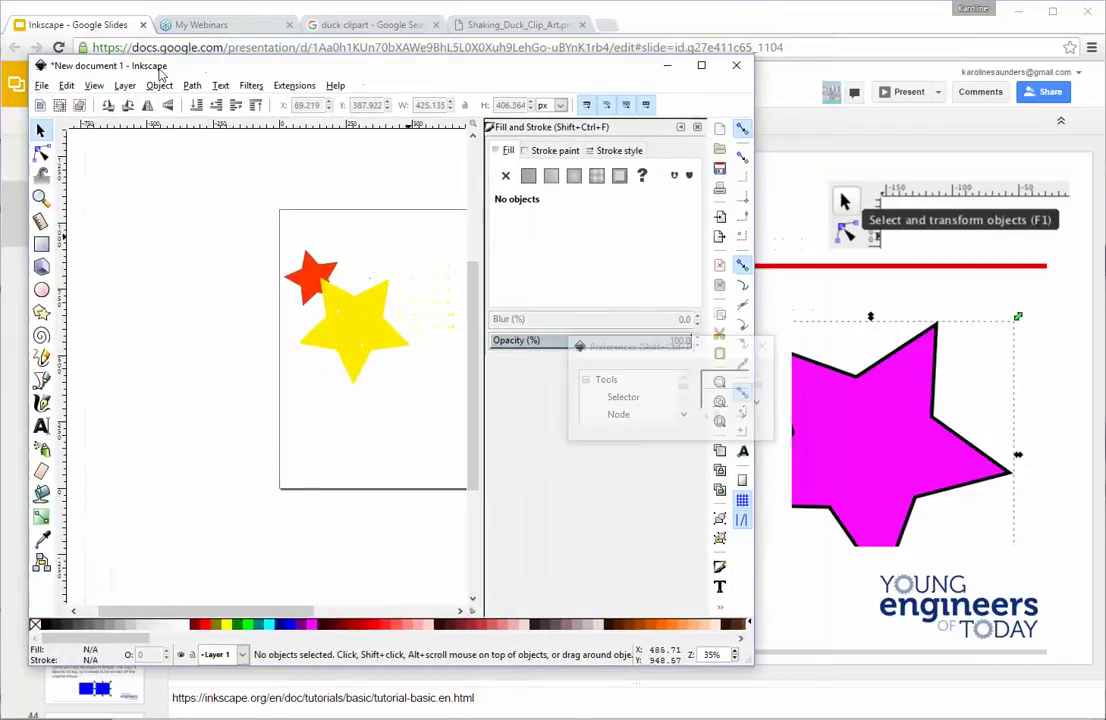
left_click(761, 347)
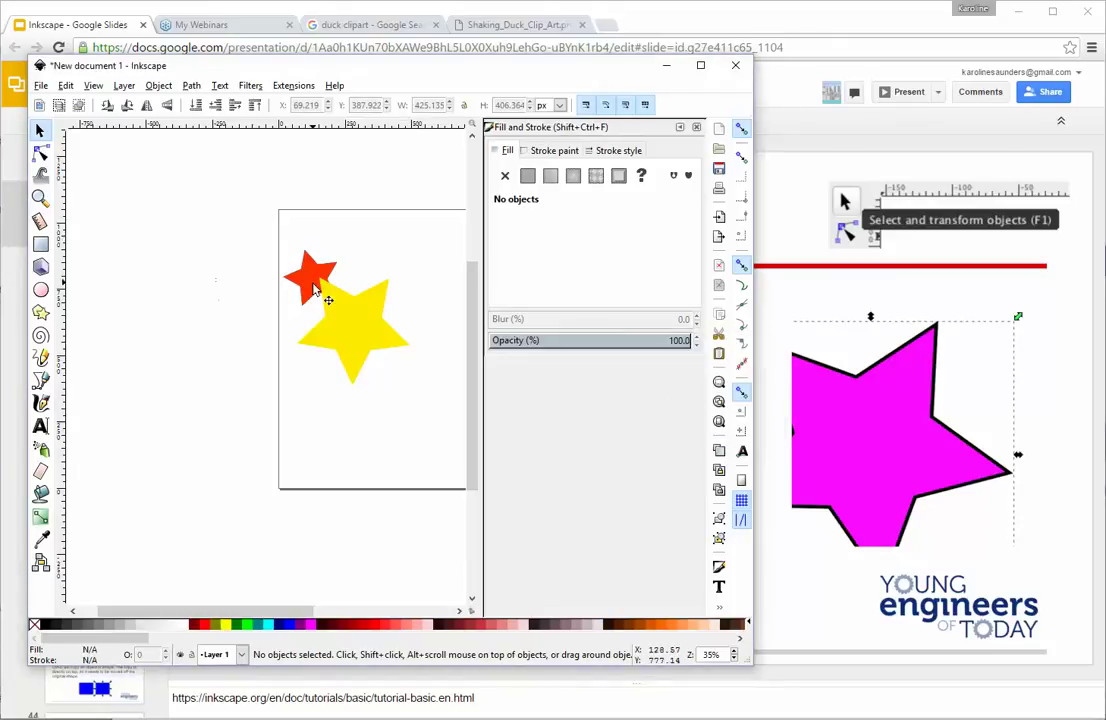
Enlarge the yellow star to about 534 by 495 px, then return to the lesson slides.
left_click(328, 320)
left_click_drag(414, 389, 447, 420)
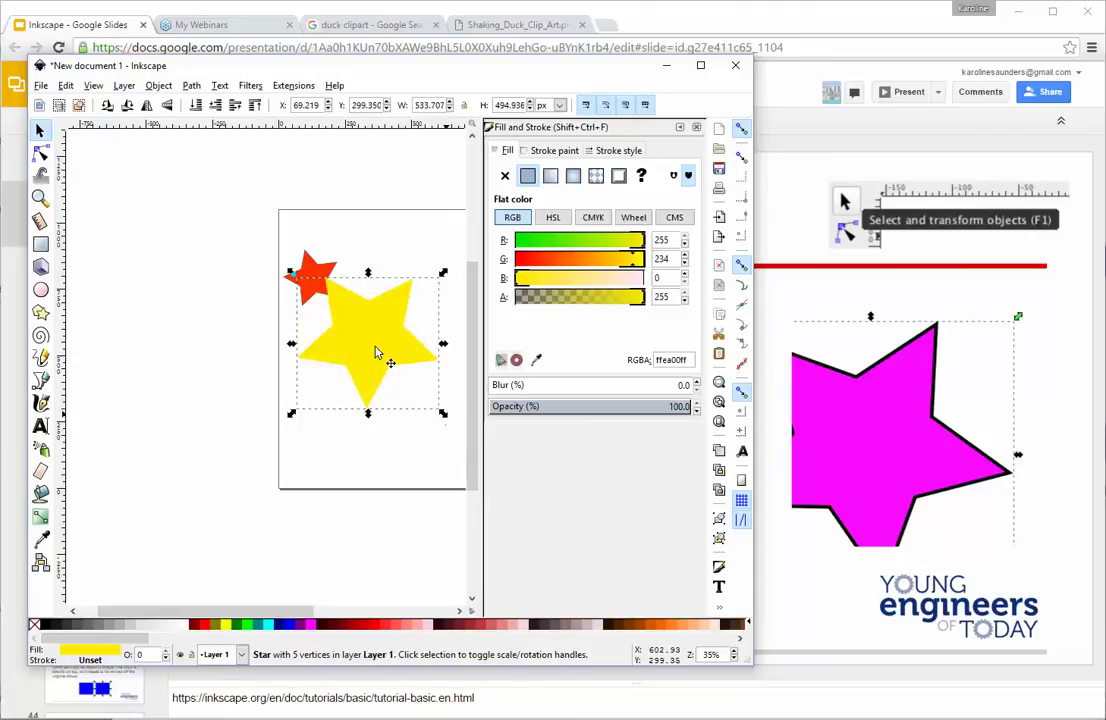
left_click(420, 350)
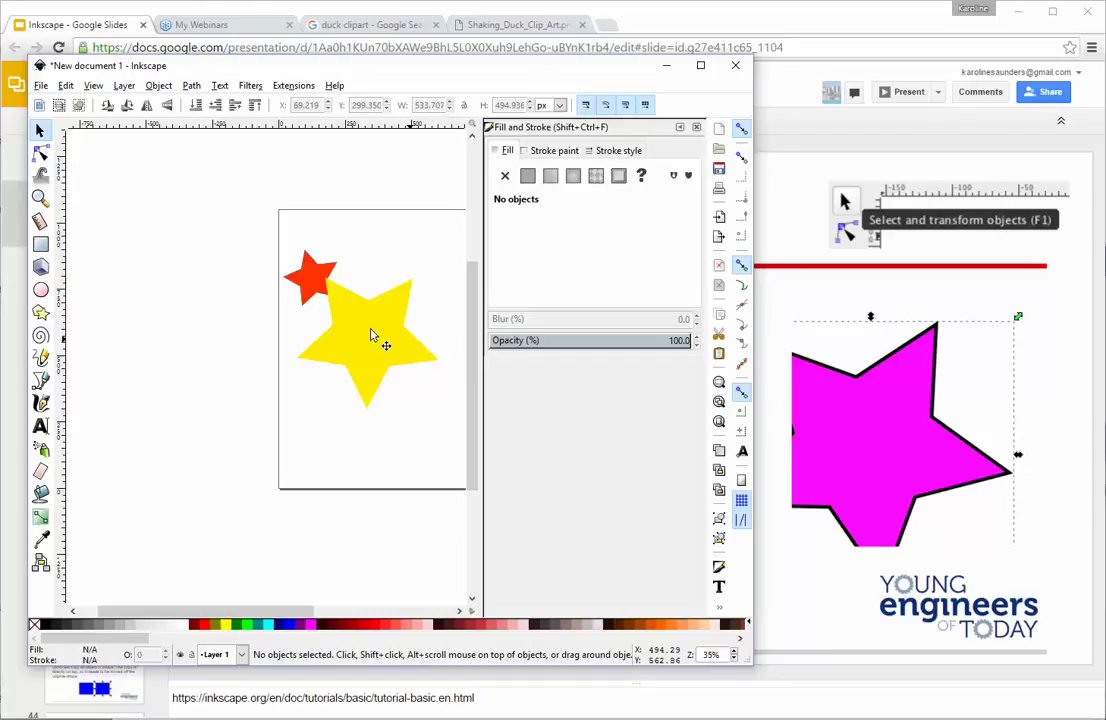
left_click(806, 20)
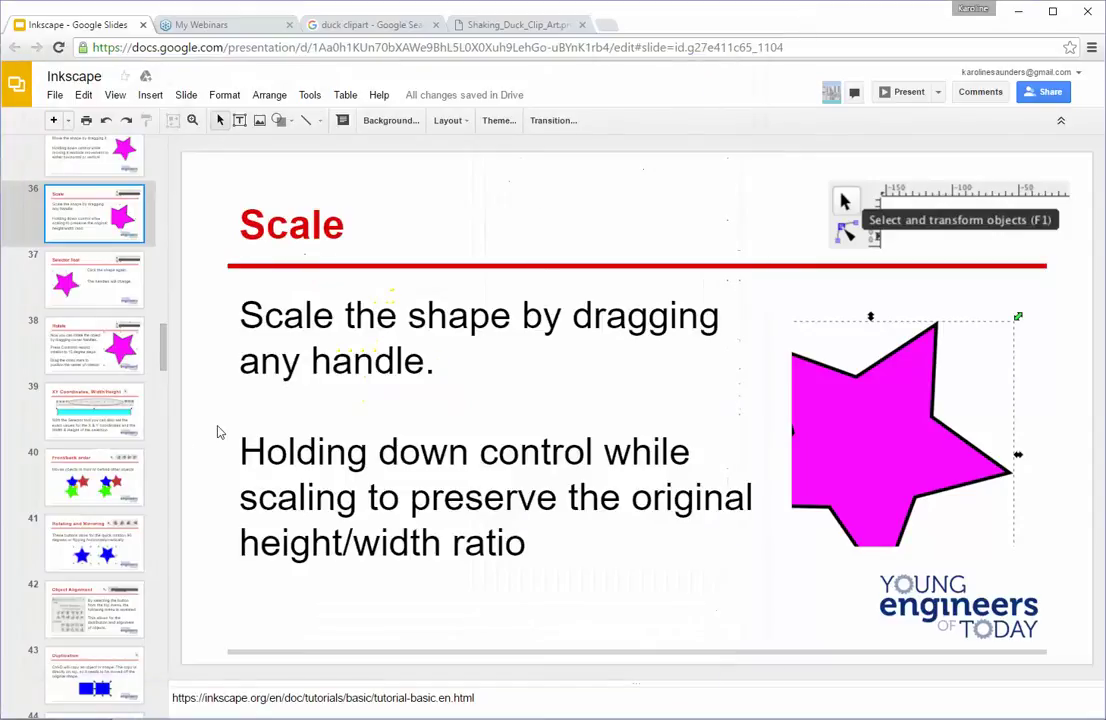
Advance the slides to Object Alignment, then return to Inkscape and open the Object menu.
left_click(88, 552)
left_click(85, 620)
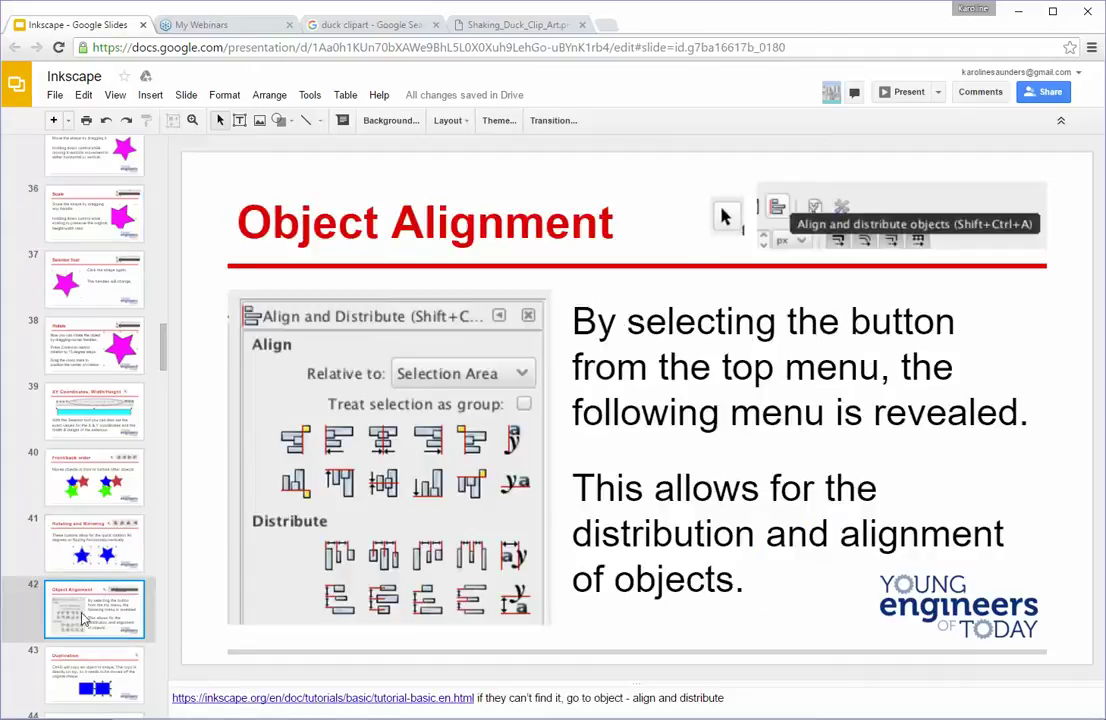
mouse_move(630, 712)
left_click(630, 668)
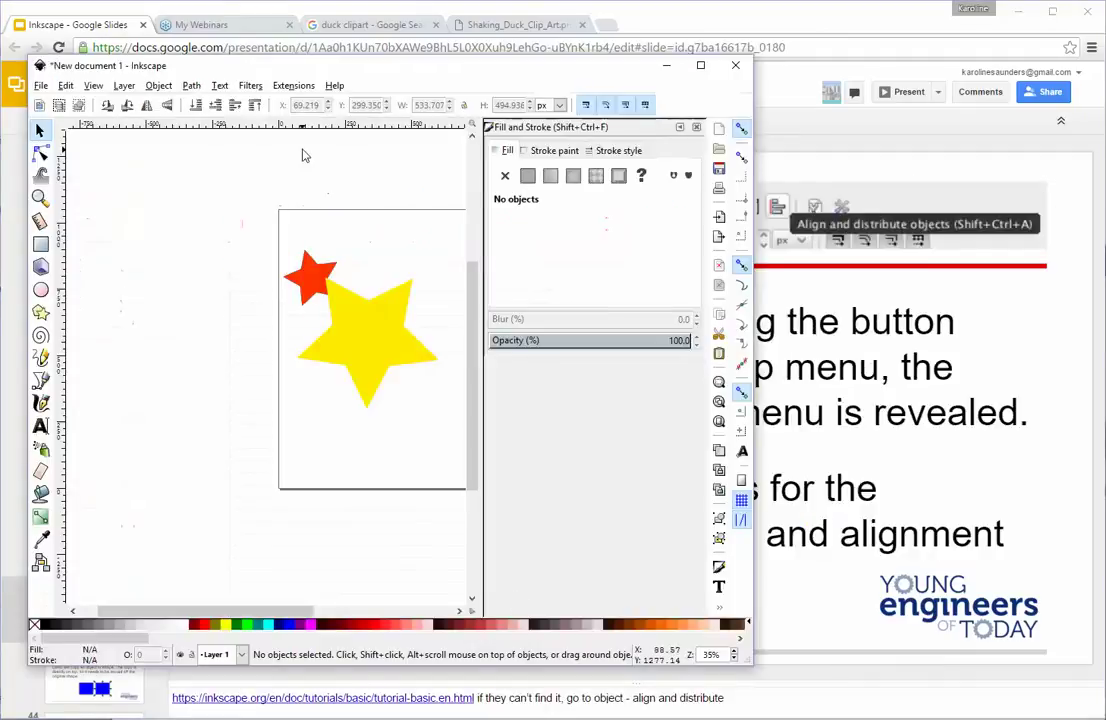
left_click(159, 86)
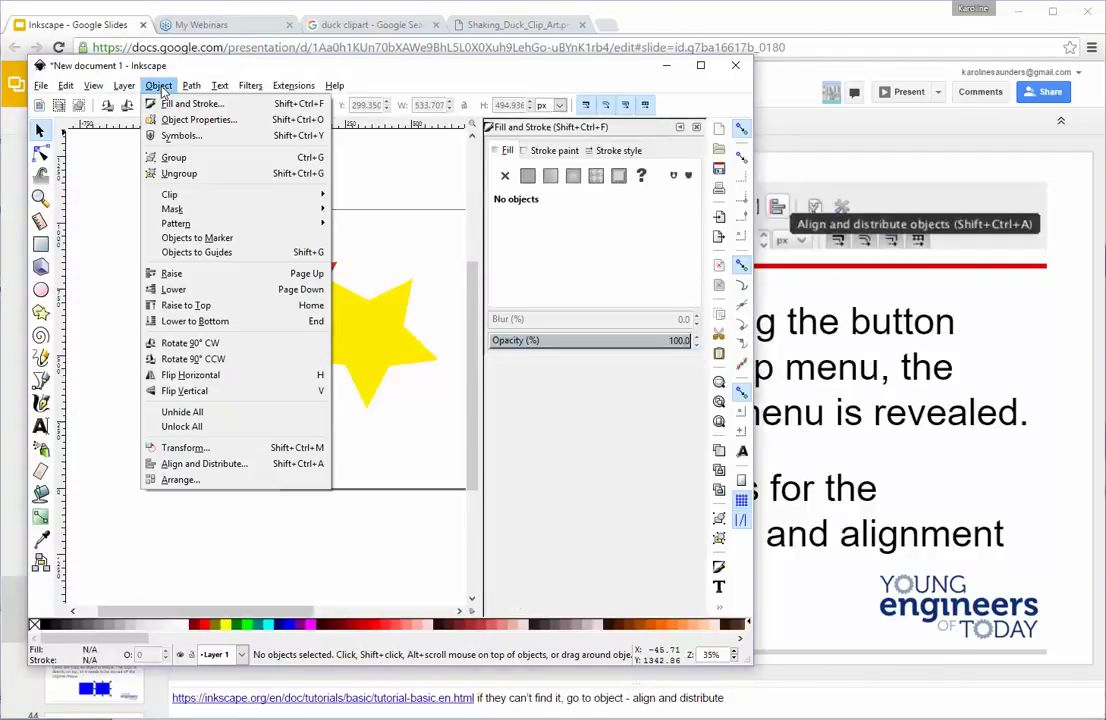
Dock the Align and Distribute panel and open its Relative to dropdown.
left_click(246, 465)
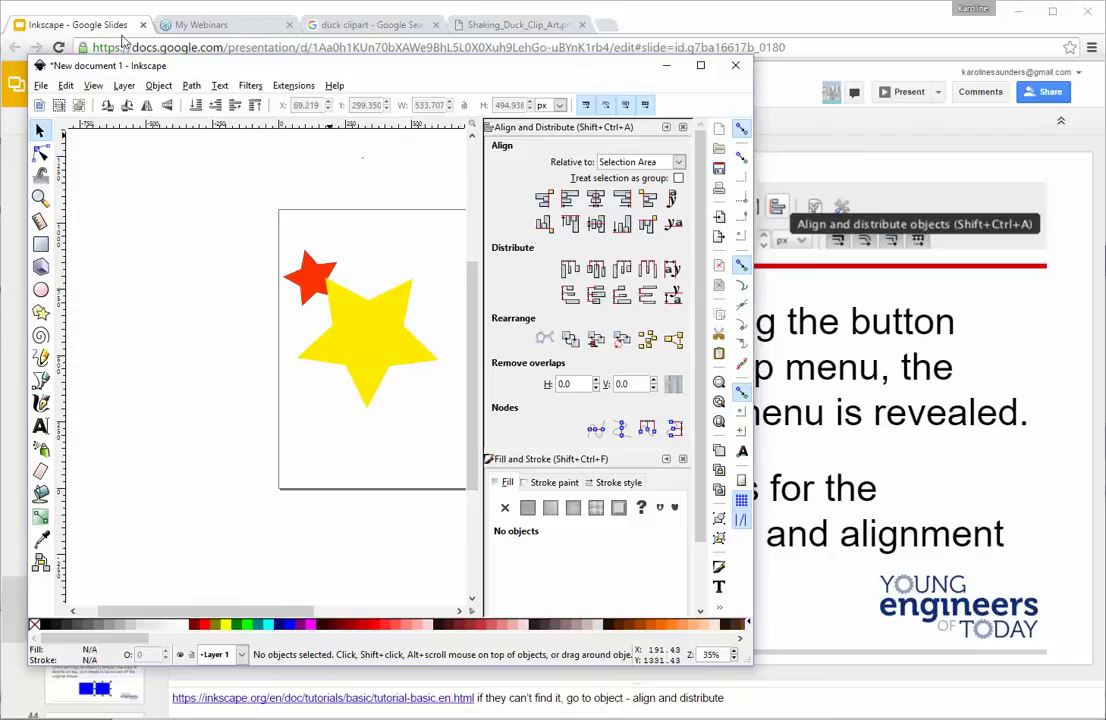
left_click(158, 85)
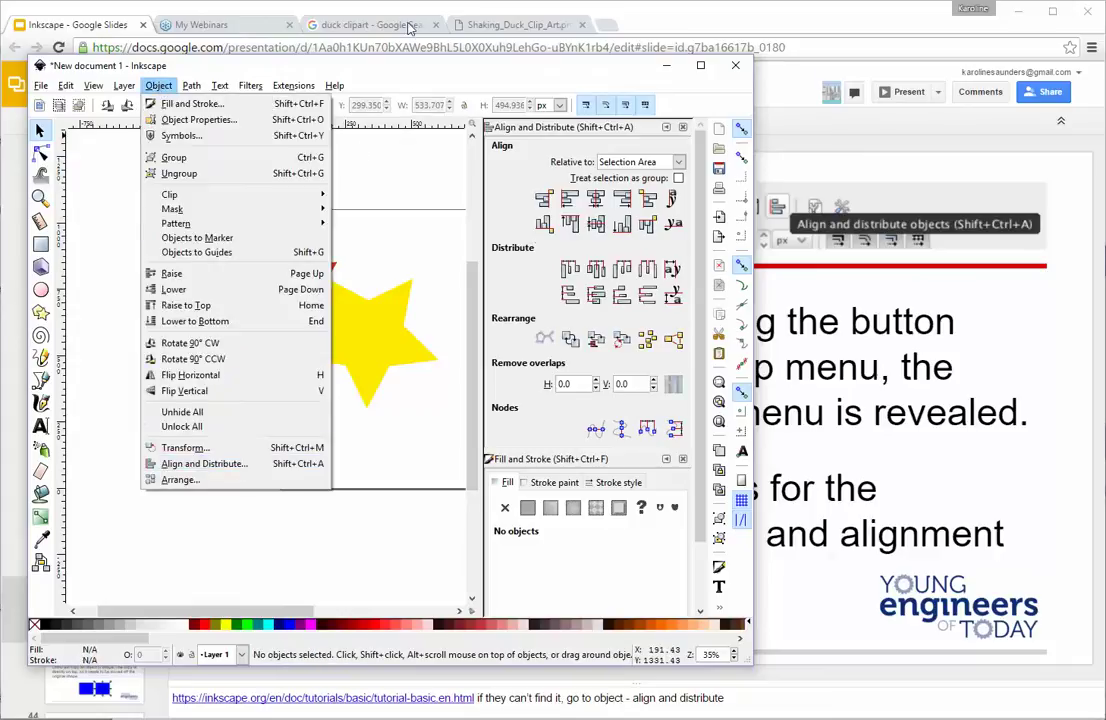
left_click(345, 63)
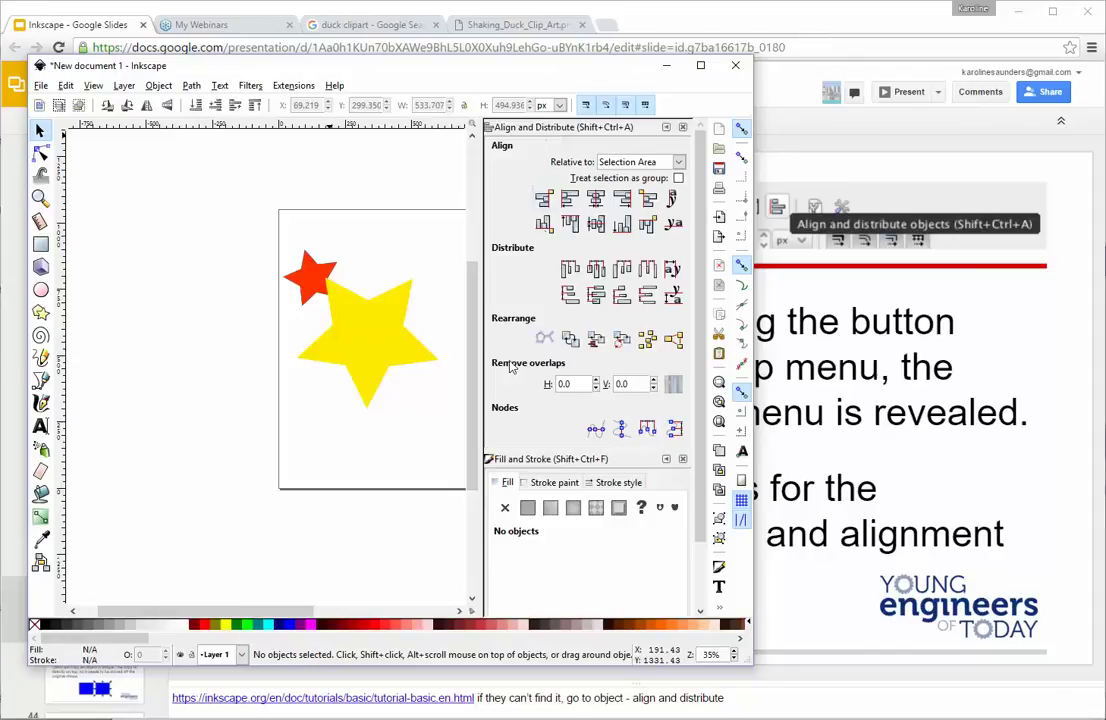
left_click(679, 163)
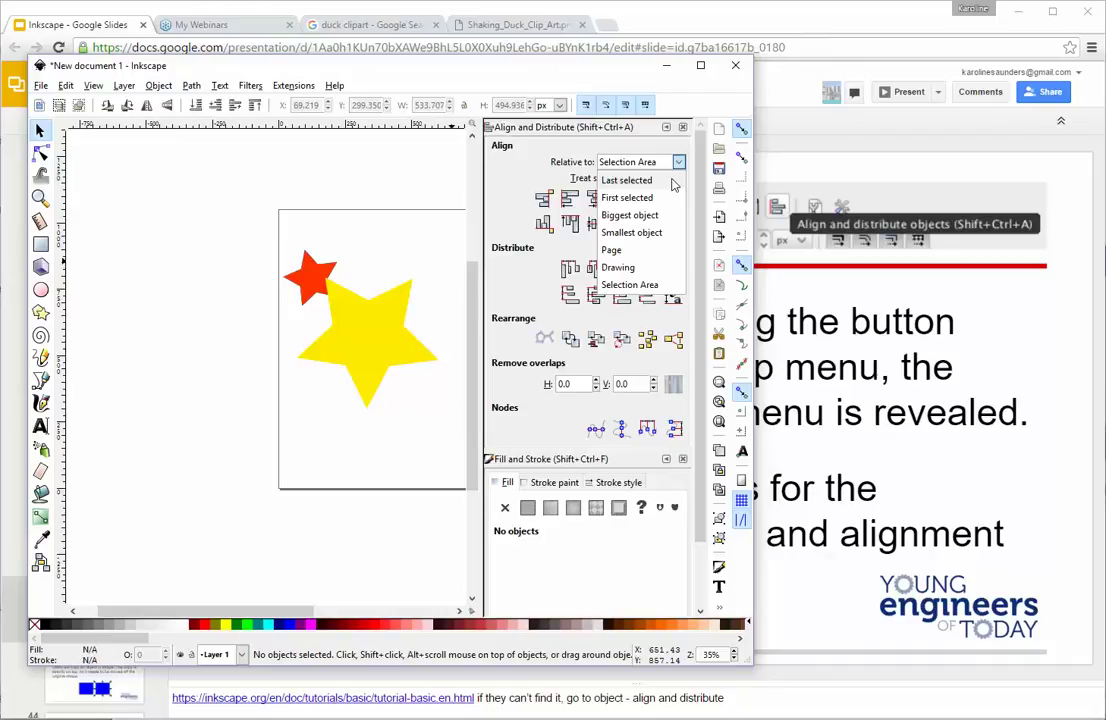
Set alignment Relative to: Last selected, selecting and then deselecting the small red star.
left_click(673, 182)
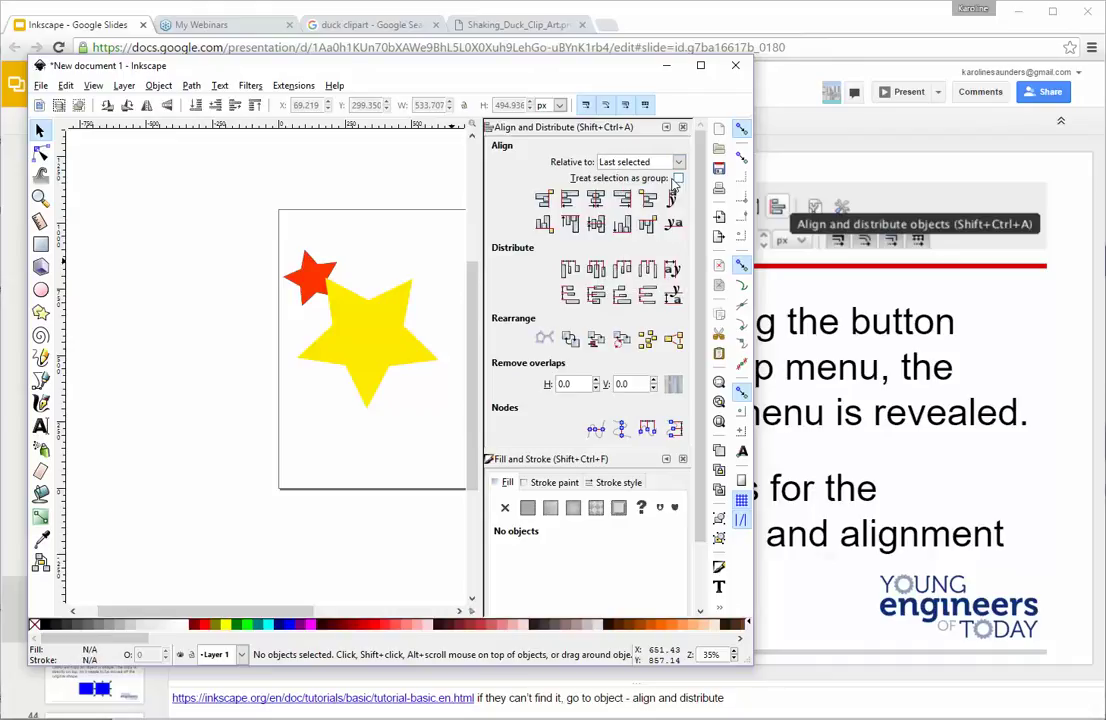
left_click(315, 298)
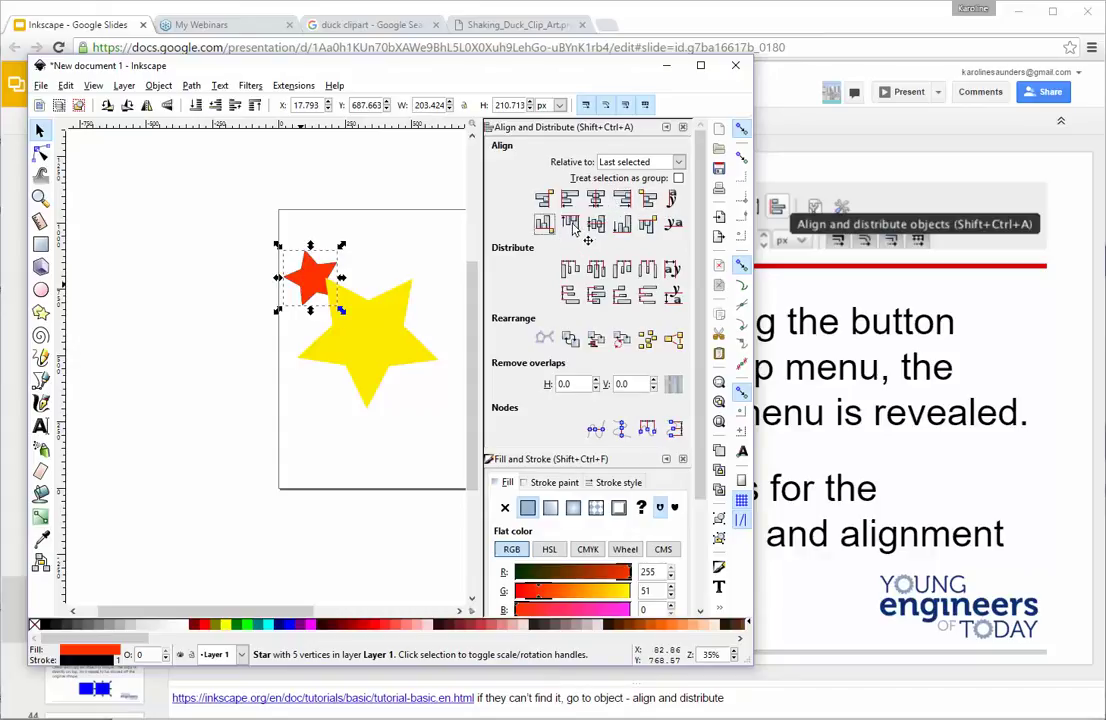
left_click(679, 163)
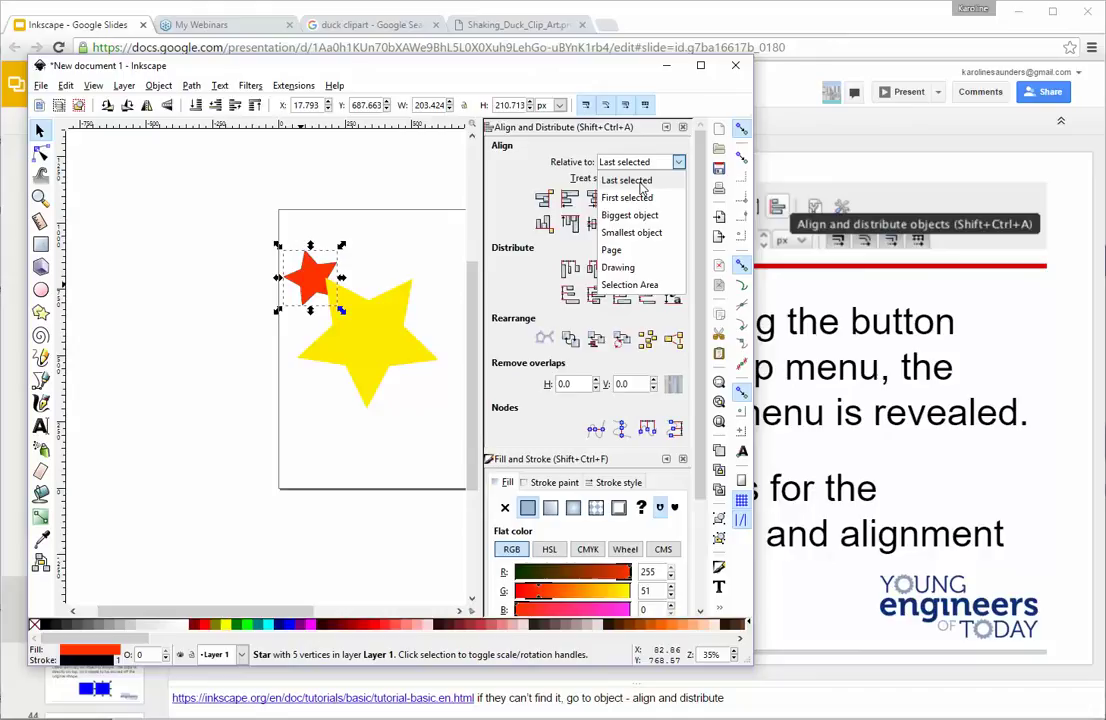
left_click(641, 185)
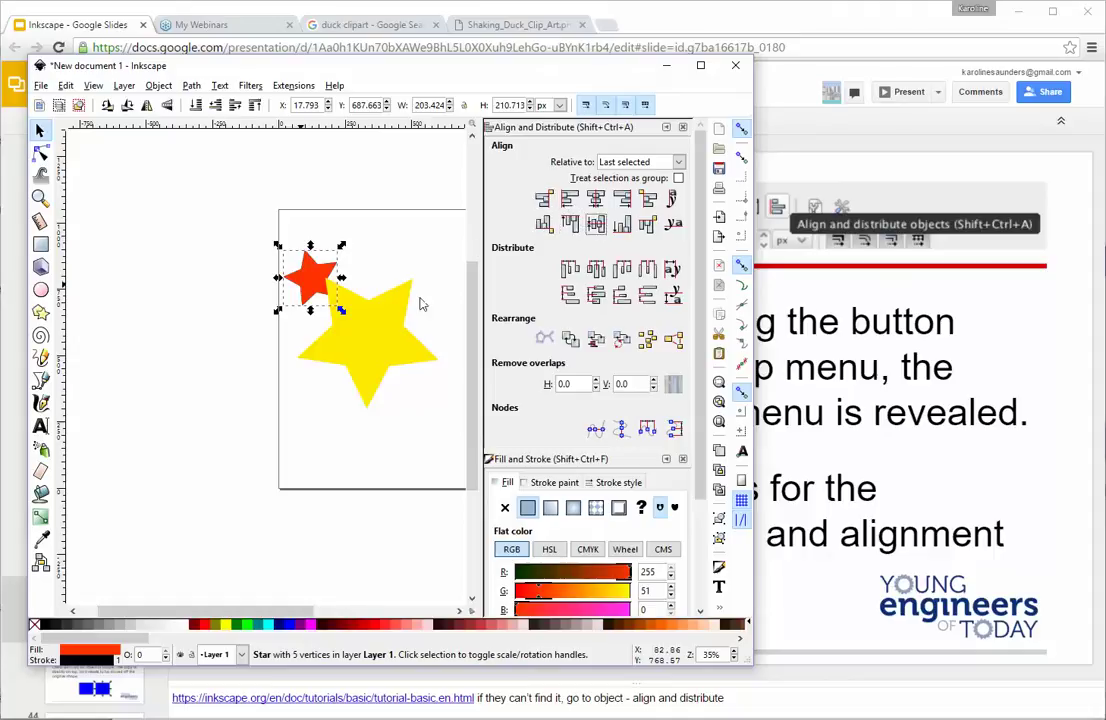
left_click_drag(260, 232, 338, 250)
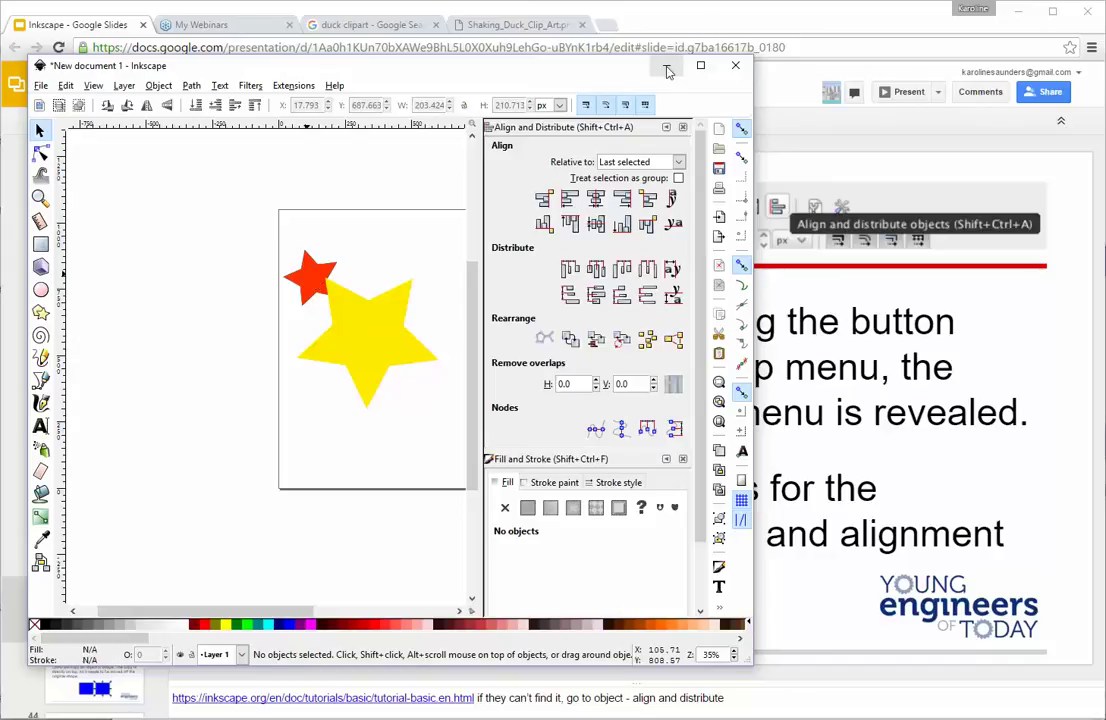
Widen the yellow star, centre it on the vertical axis, and minimize Inkscape.
left_click(363, 315)
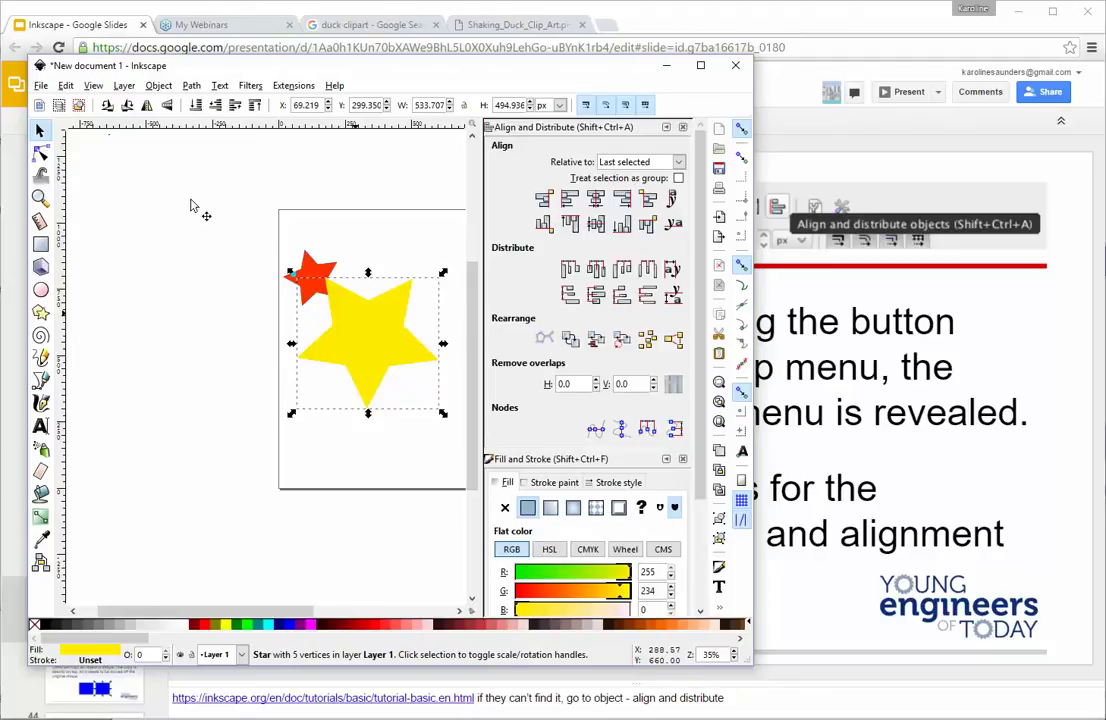
left_click_drag(446, 350, 463, 350)
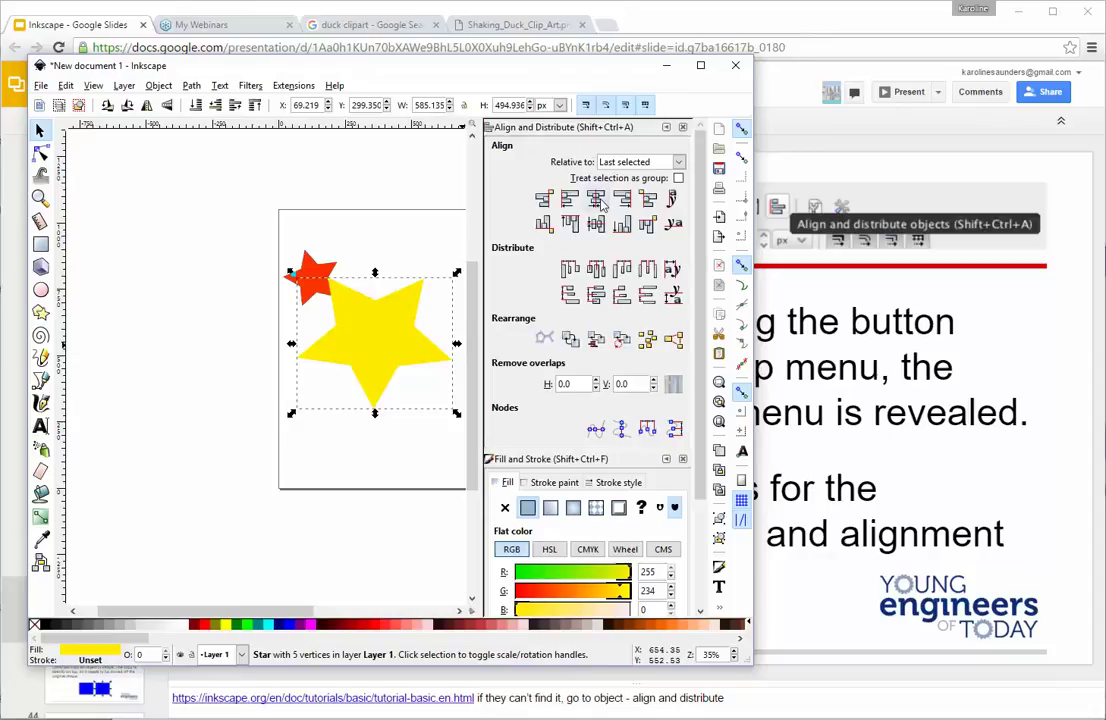
left_click(595, 198)
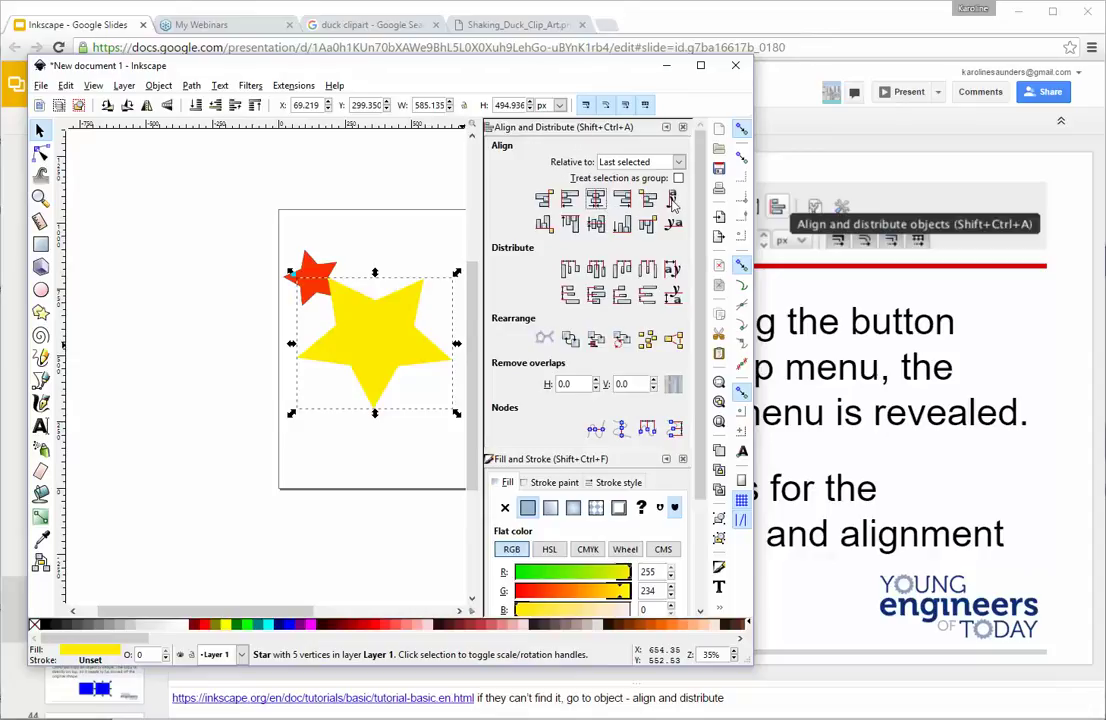
left_click(667, 70)
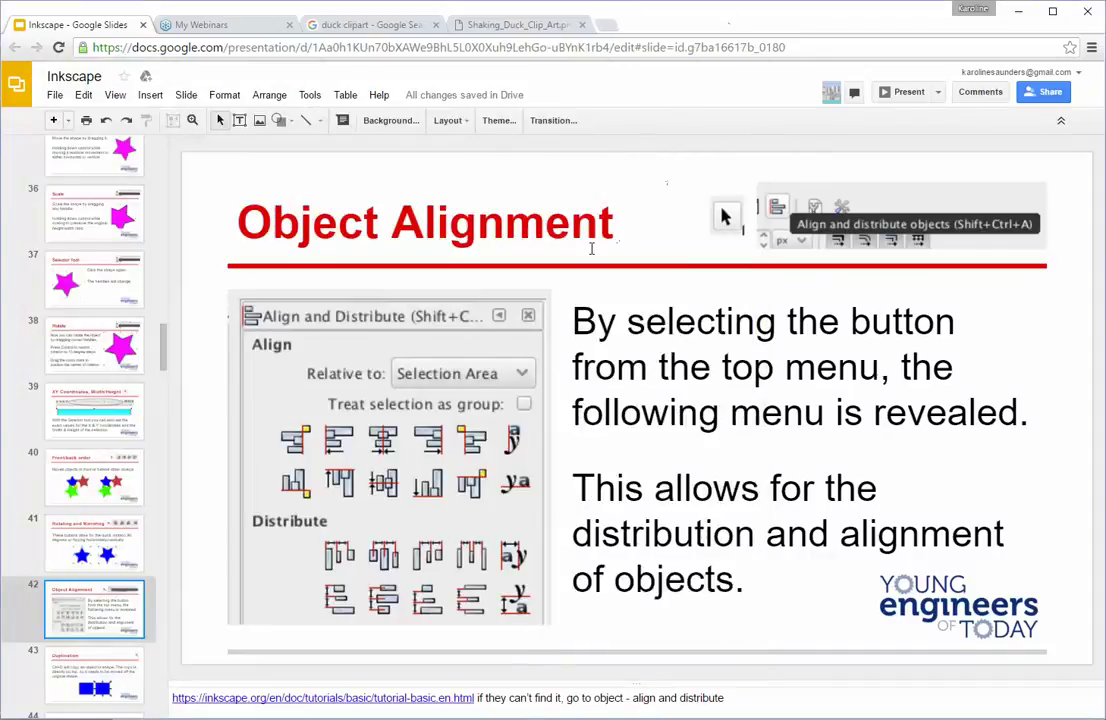
Step through slides 63, 61, 60, 56 and 57 to slide 58 on Advanced Google Search for .svg files.
scroll(130, 577, "down", 8)
scroll(120, 500, "down", 10)
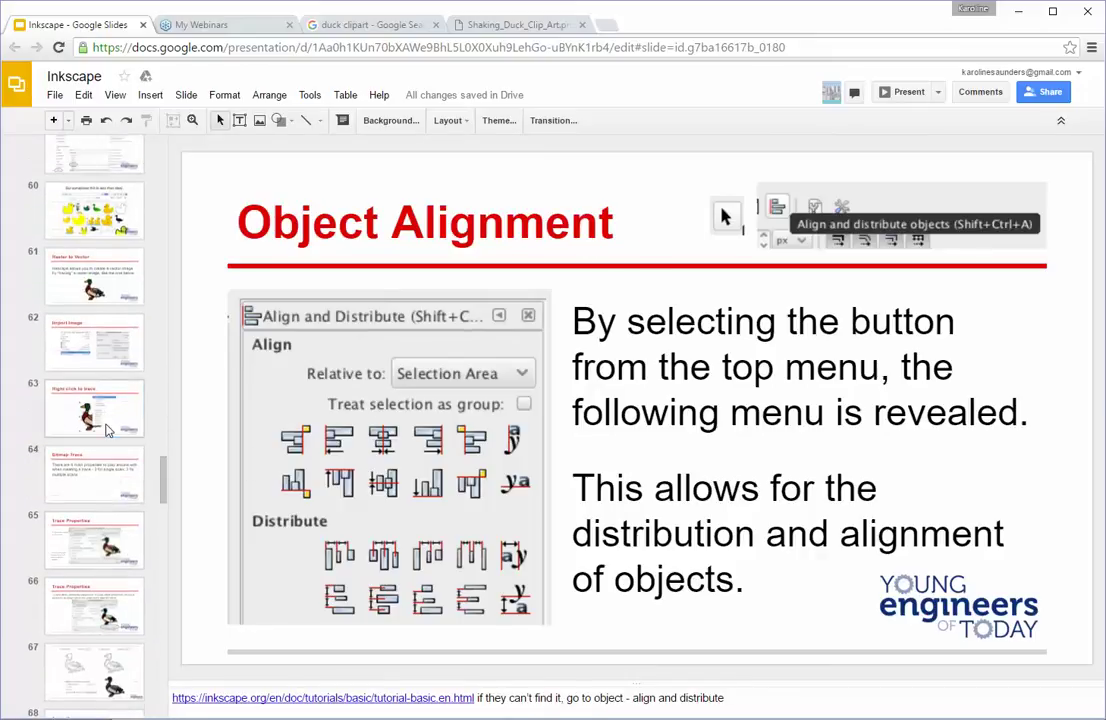
left_click(108, 425)
left_click(82, 290)
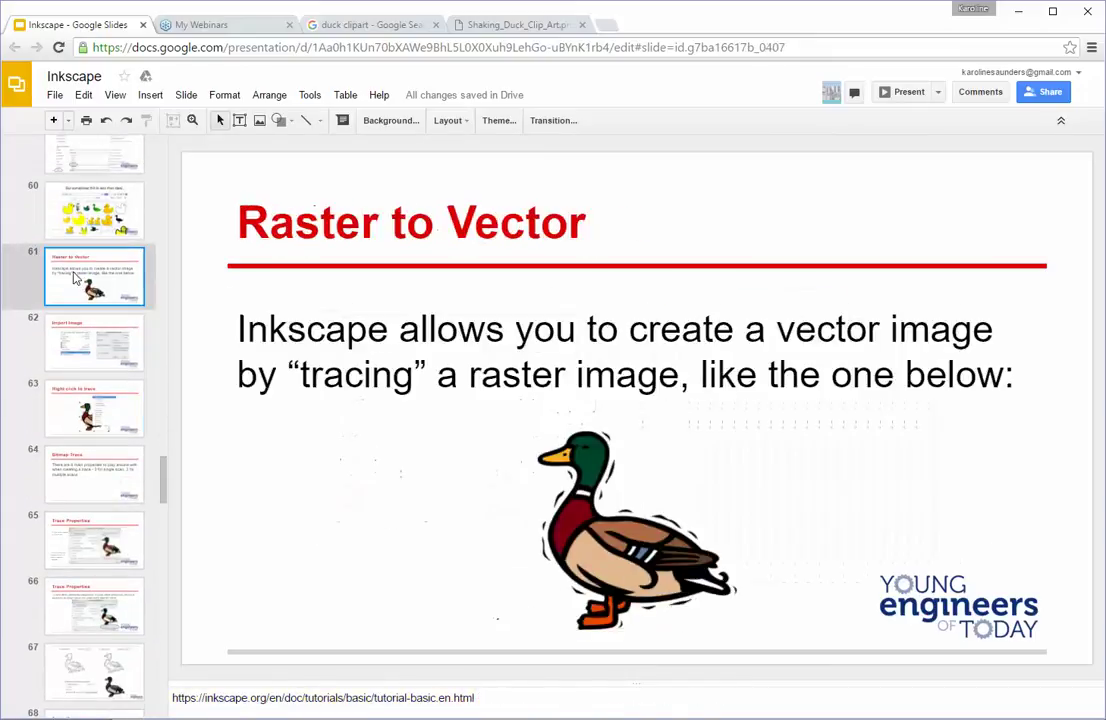
left_click(70, 236)
scroll(42, 318, "up", 6)
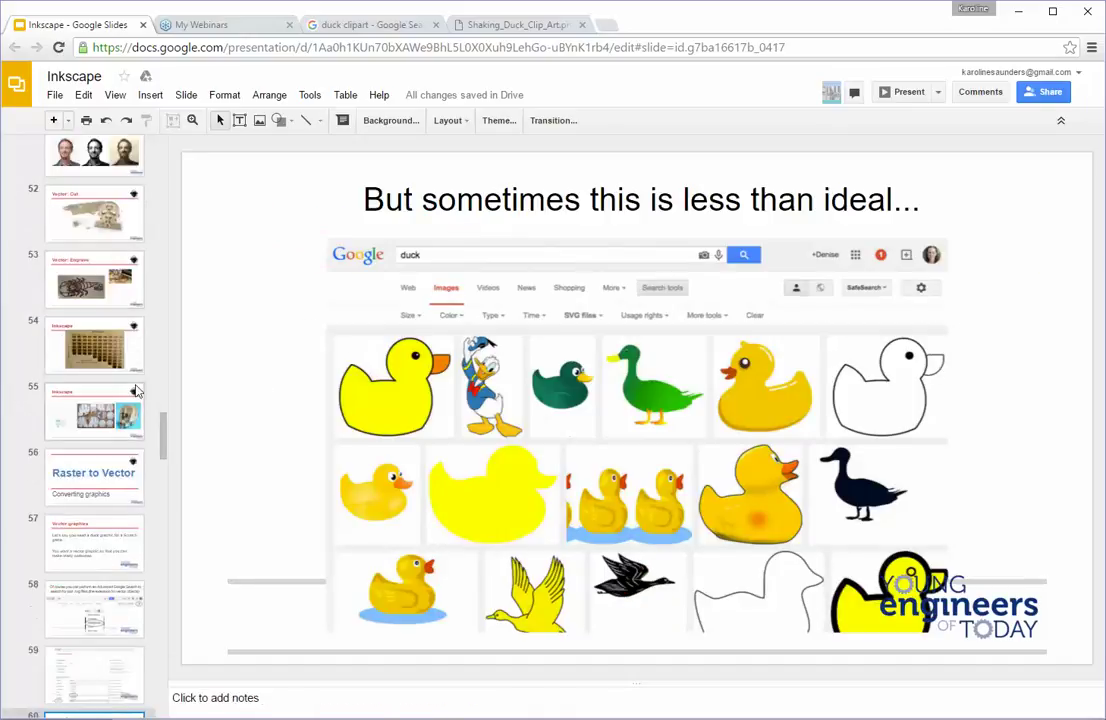
left_click(111, 487)
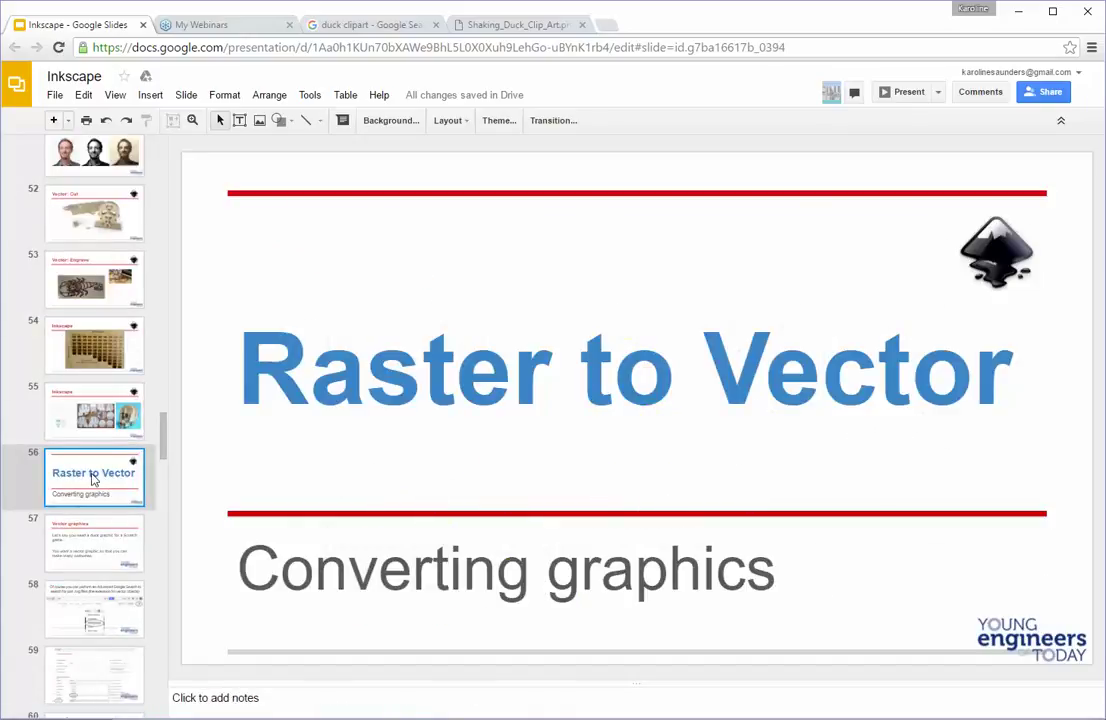
left_click(94, 530)
scroll(95, 530, "down", 1)
left_click(94, 533)
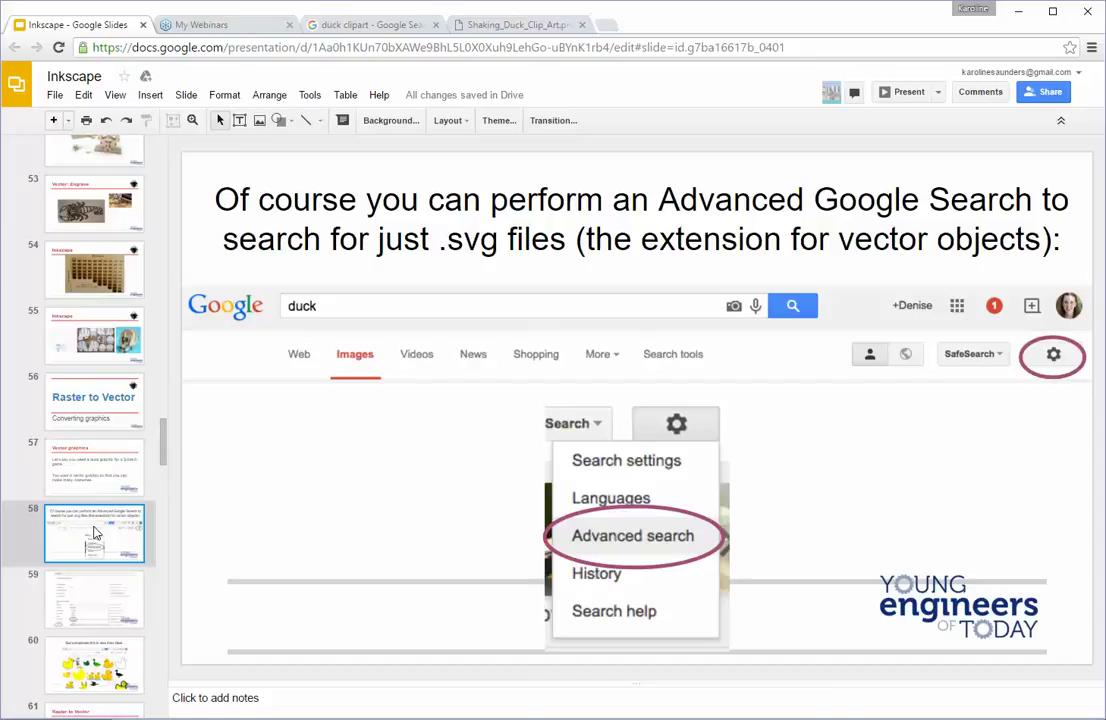
scroll(94, 533, "down", 2)
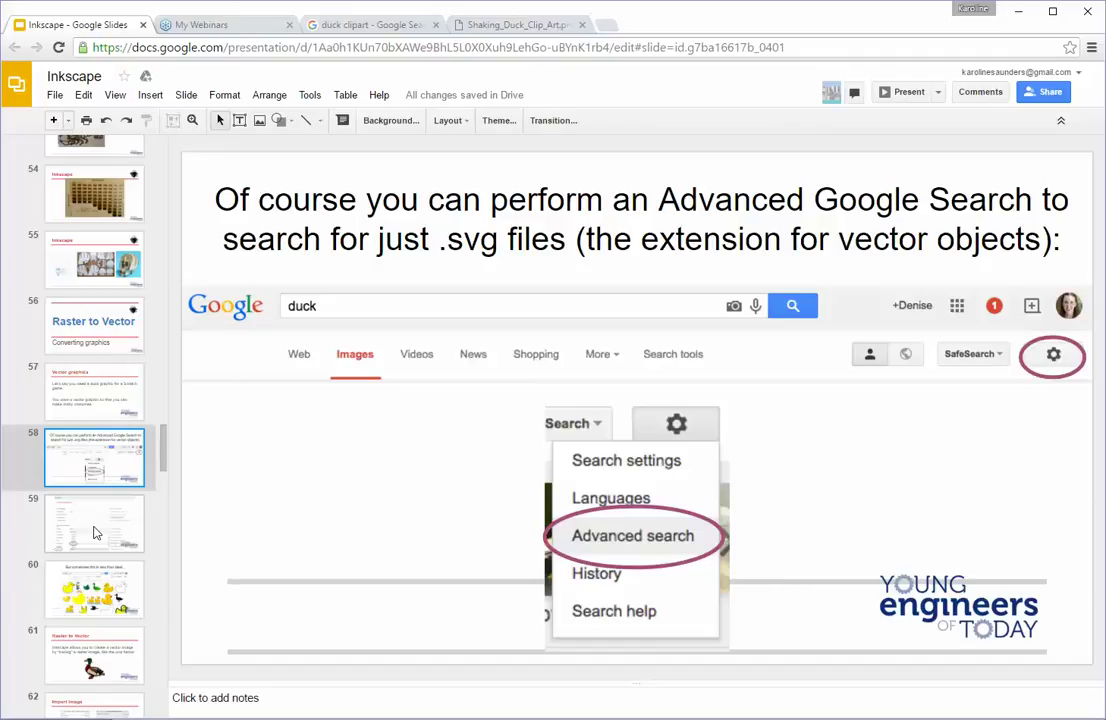
Show slides 59, 60 and 61: Advanced Image Search, duck results, Raster to Vector.
left_click(94, 533)
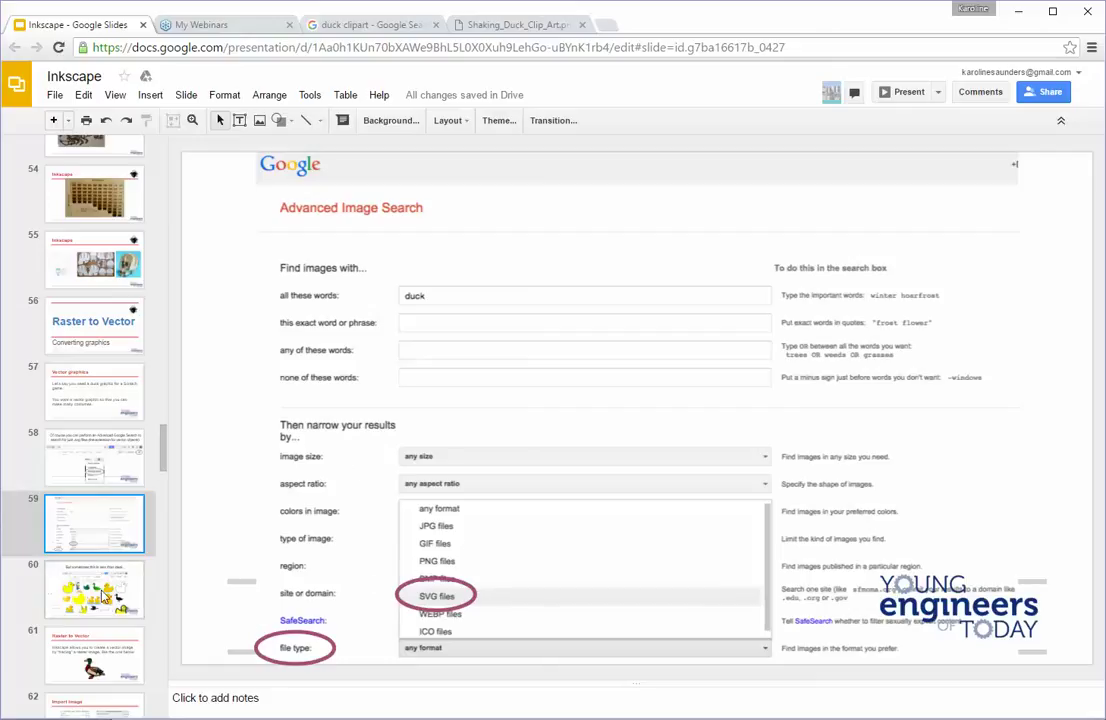
left_click(105, 596)
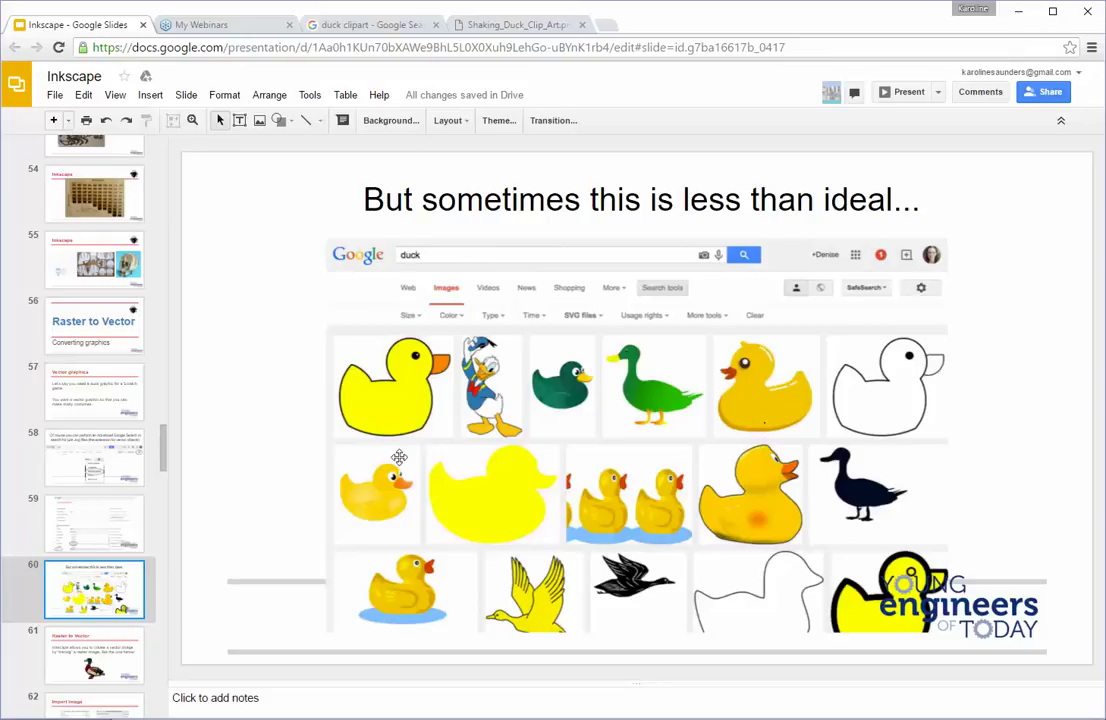
left_click(118, 648)
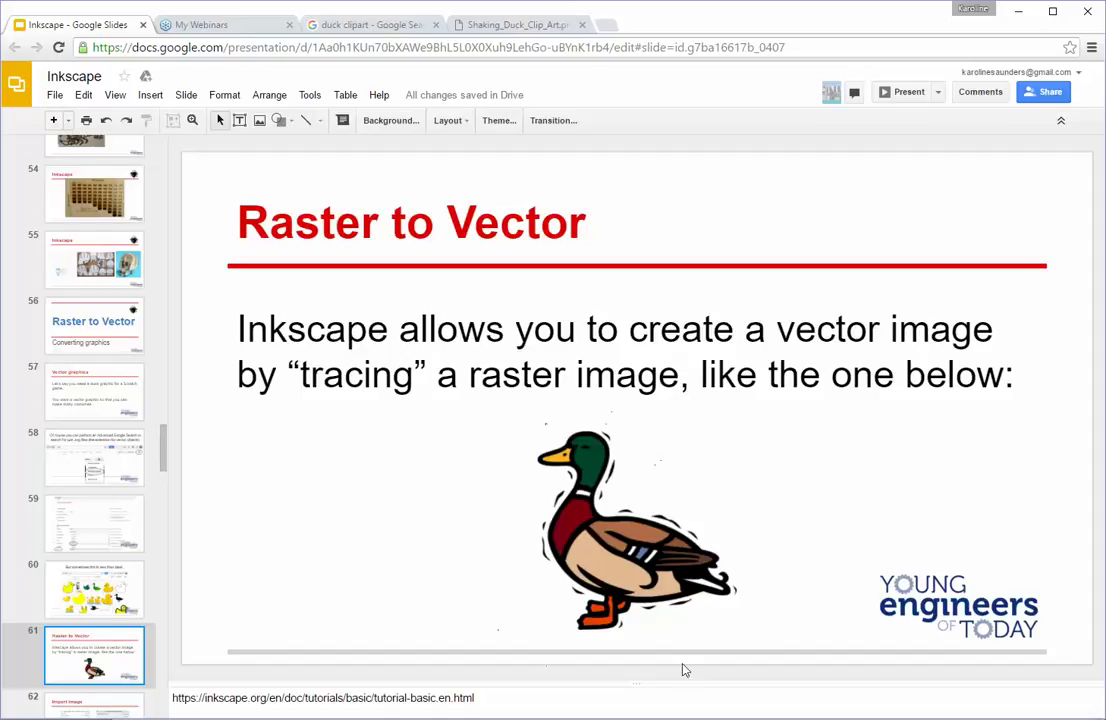
Check the duck clip-art PNG tab, then return to the deck around slides 60 and 61.
left_click(510, 25)
left_click(94, 25)
scroll(158, 448, "down", 1)
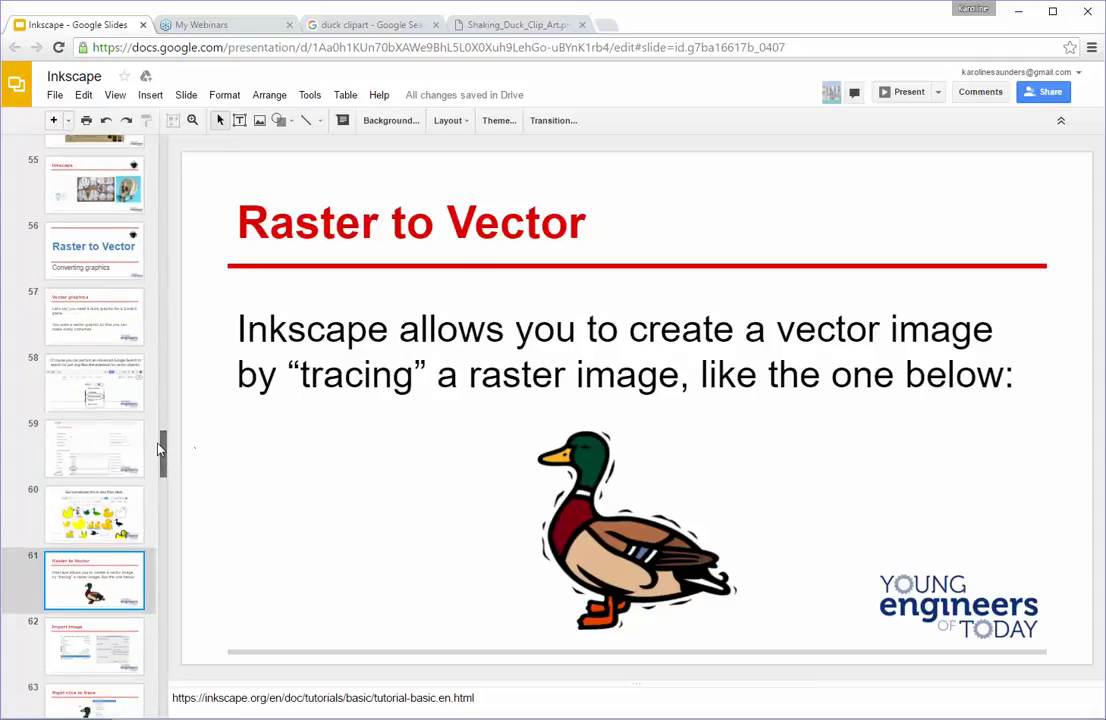
key("Up")
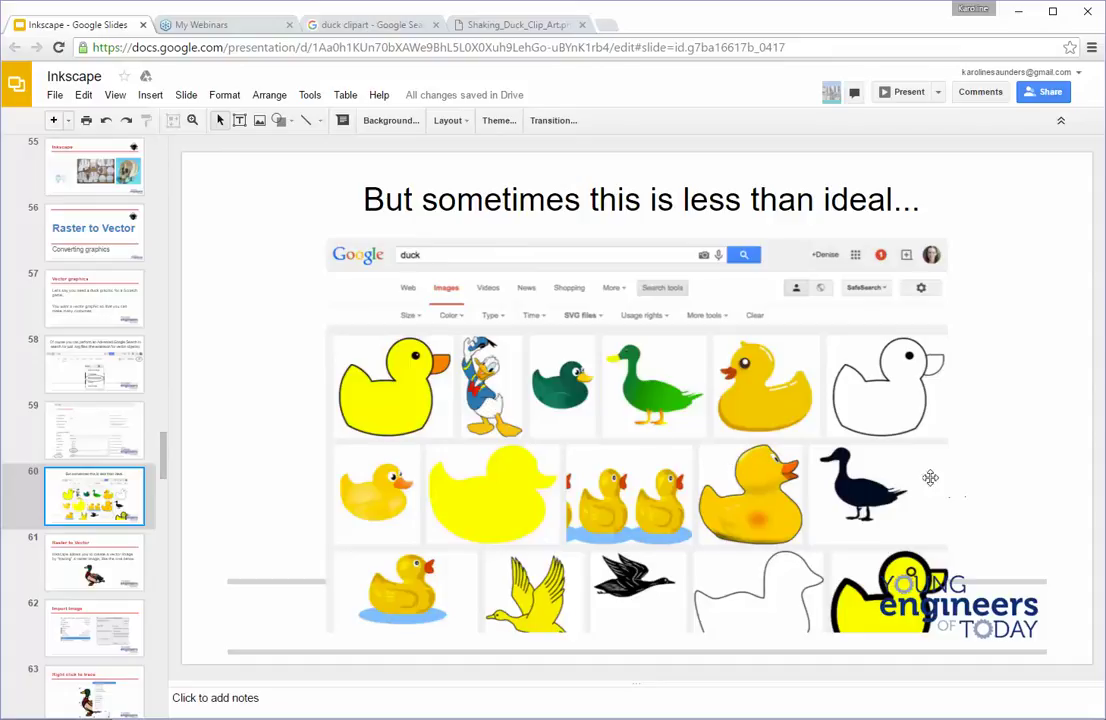
left_click(90, 560)
left_click(100, 608)
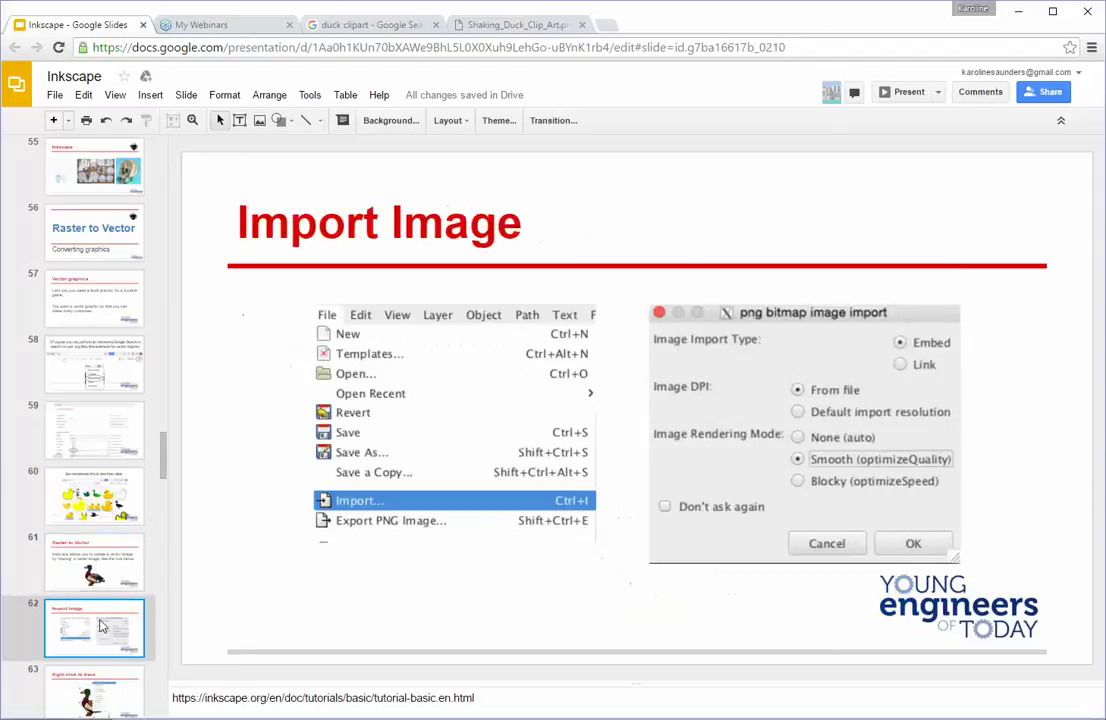
left_click(585, 718)
key("alt+Tab")
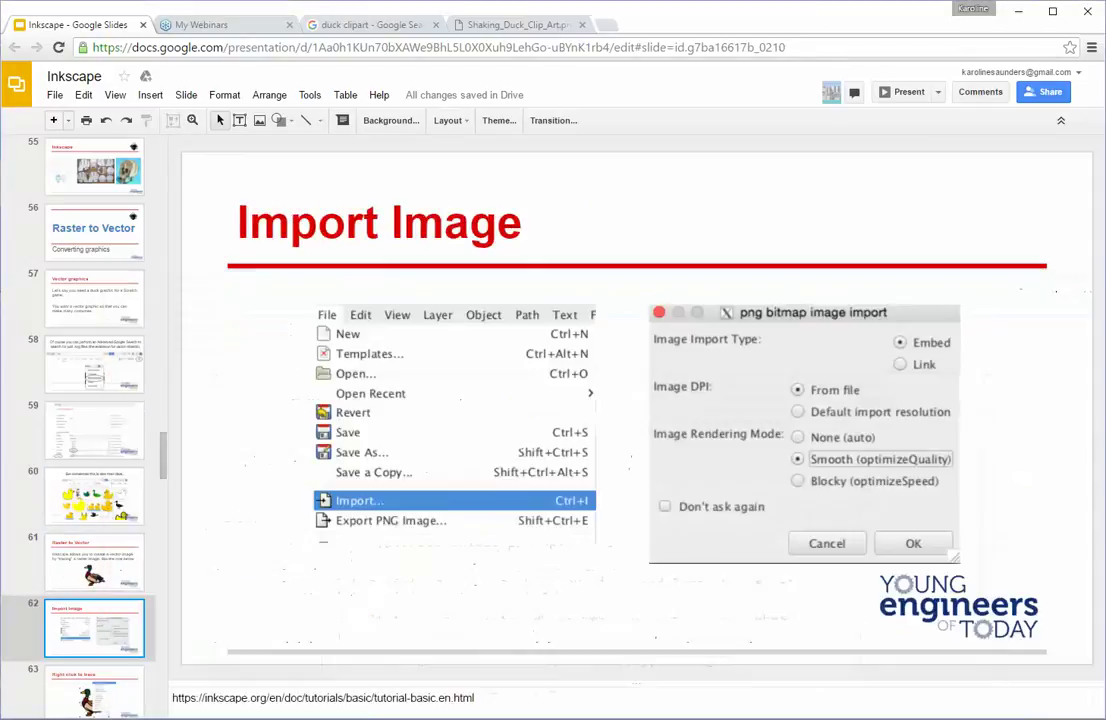
mouse_move(607, 717)
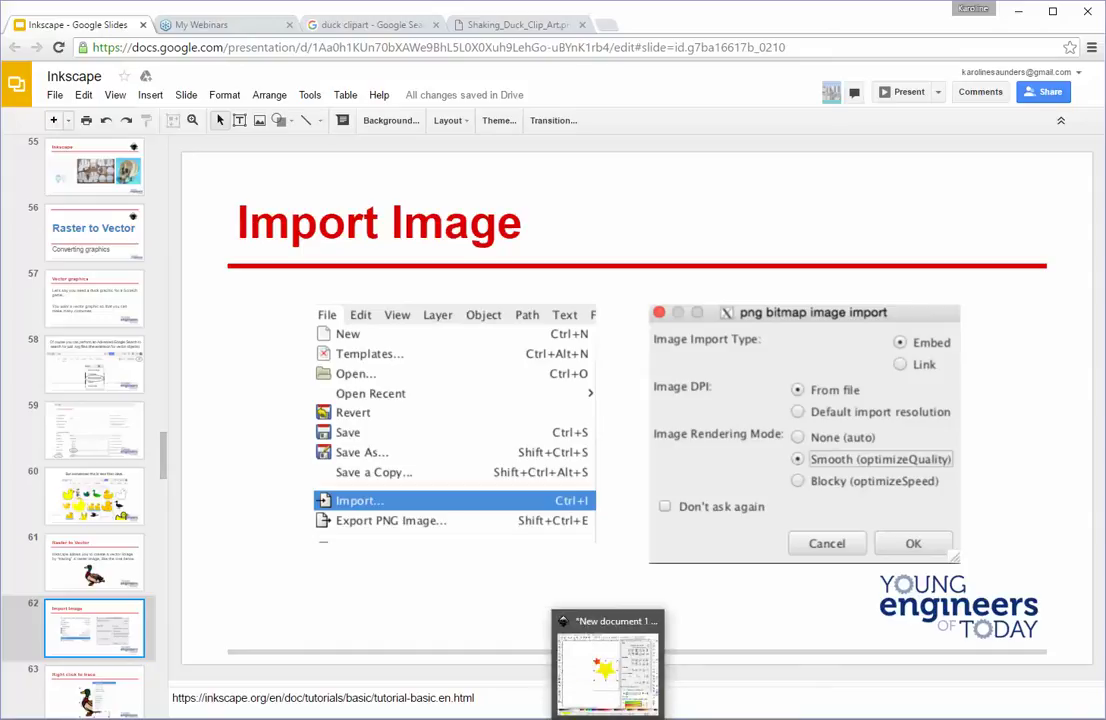
Delete the yellow and red stars, leaving the new document empty.
left_click(607, 665)
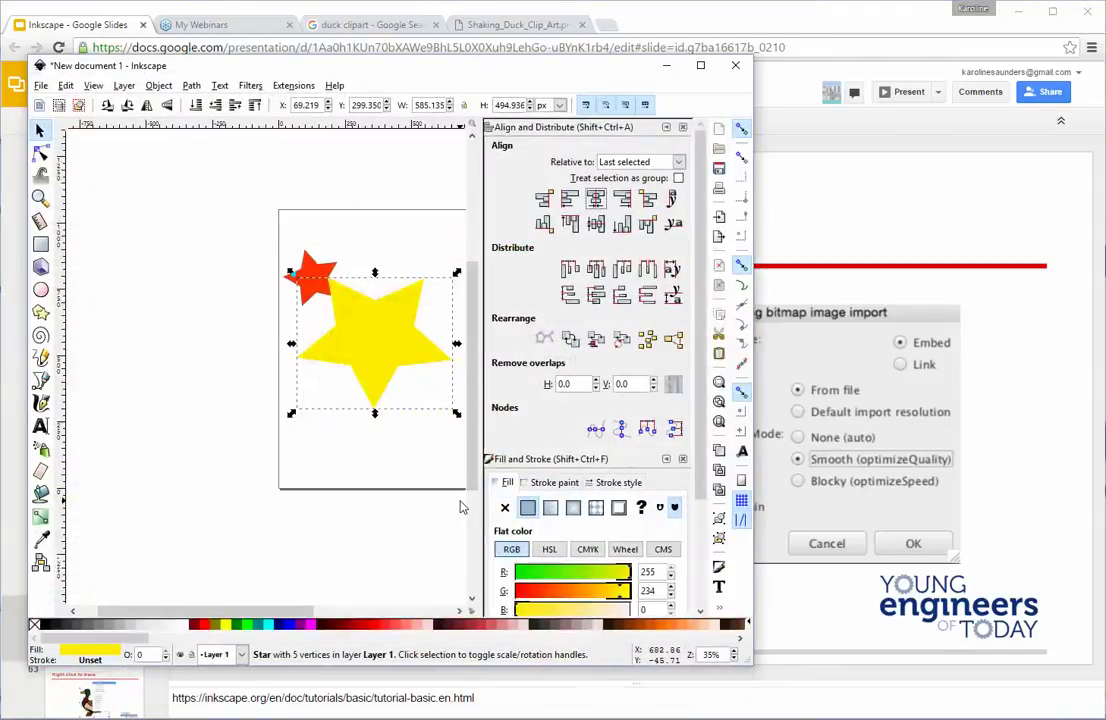
key("Delete")
left_click(334, 280)
key("Delete")
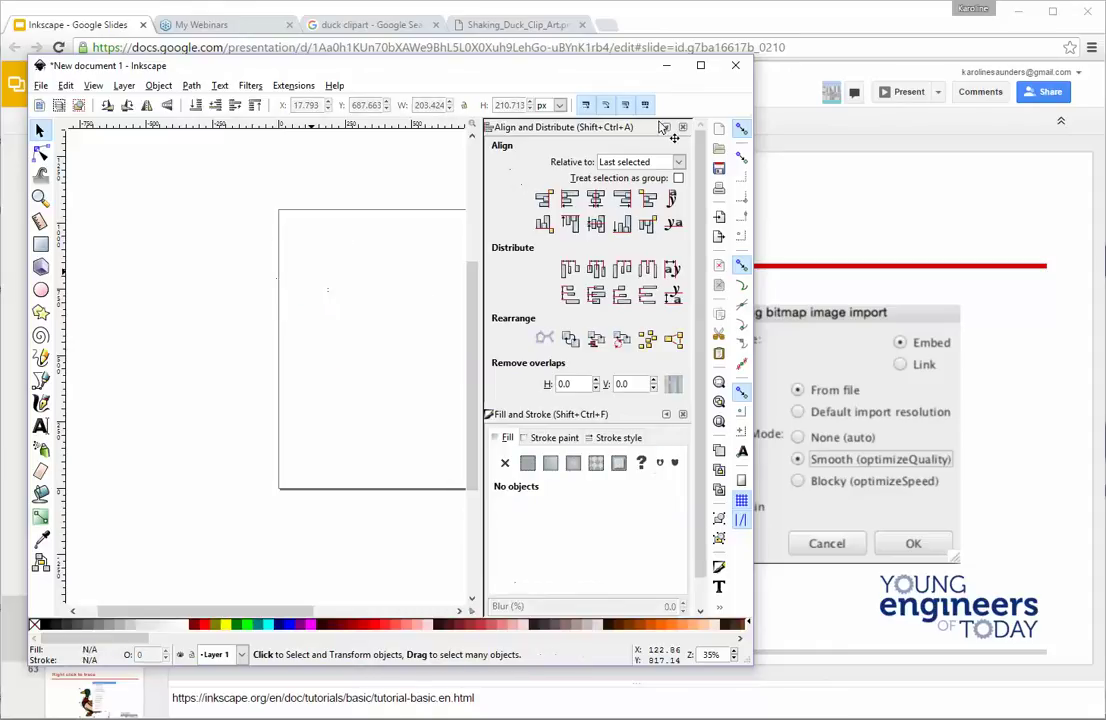
Check the File menu and the Google Slides presentation, then return to the empty Inkscape document.
left_click(41, 86)
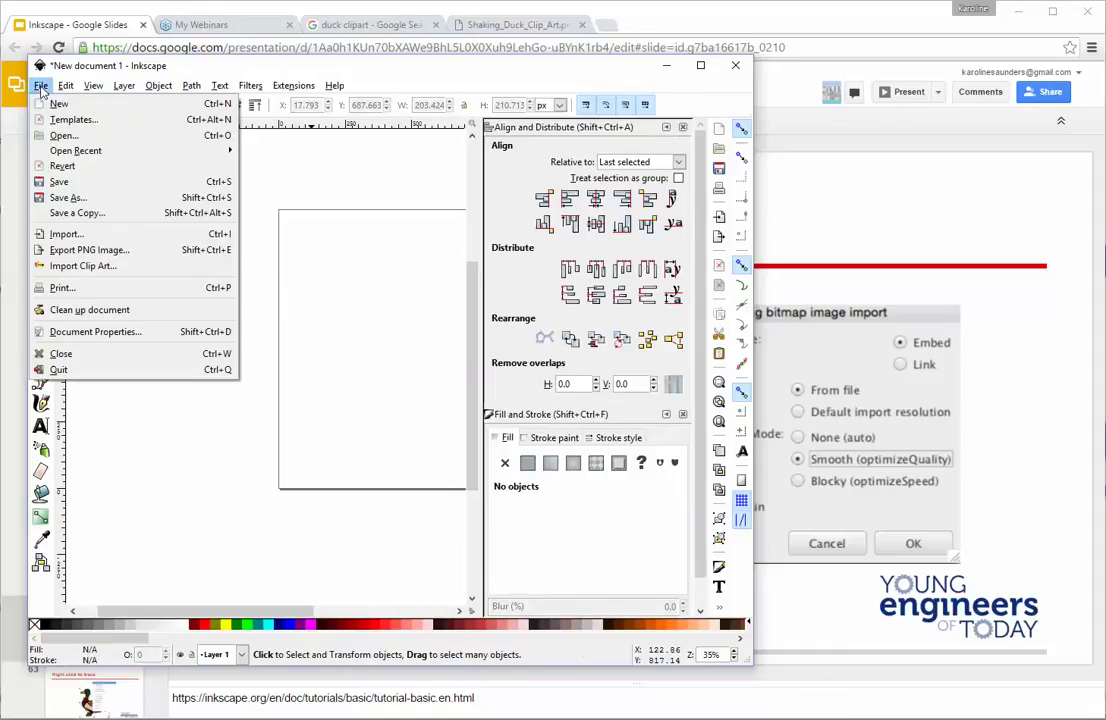
left_click(793, 20)
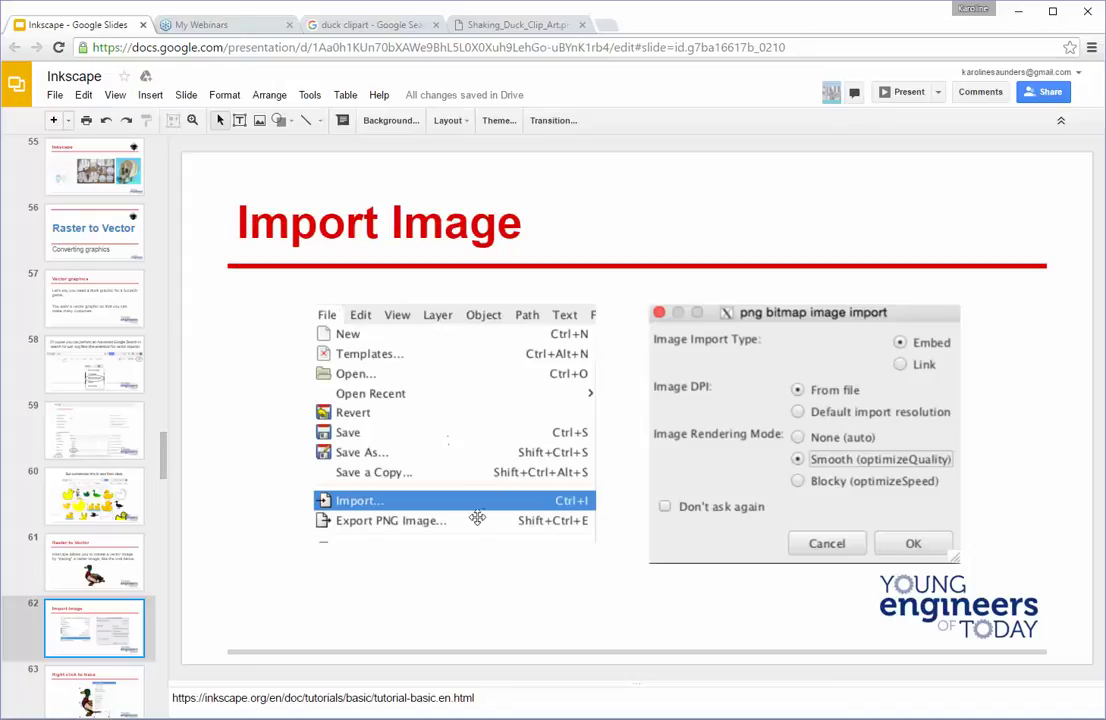
key("alt+Tab")
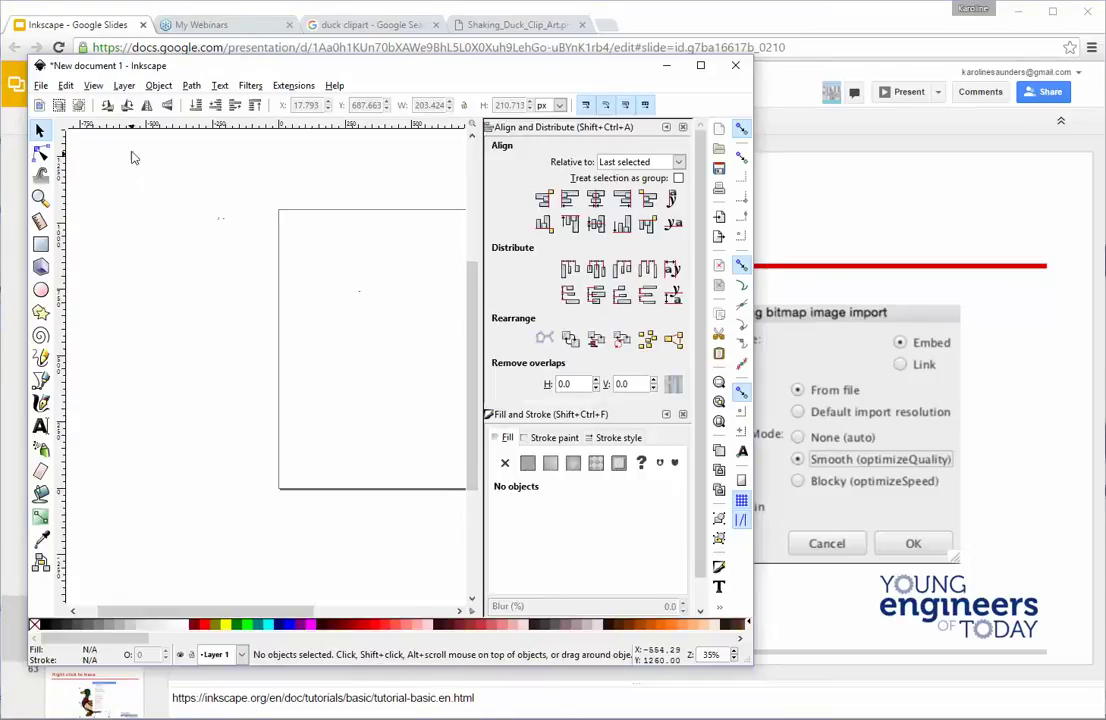
Collapse Align and Distribute to a side tab and move the Inkscape window down and right.
left_click(665, 128)
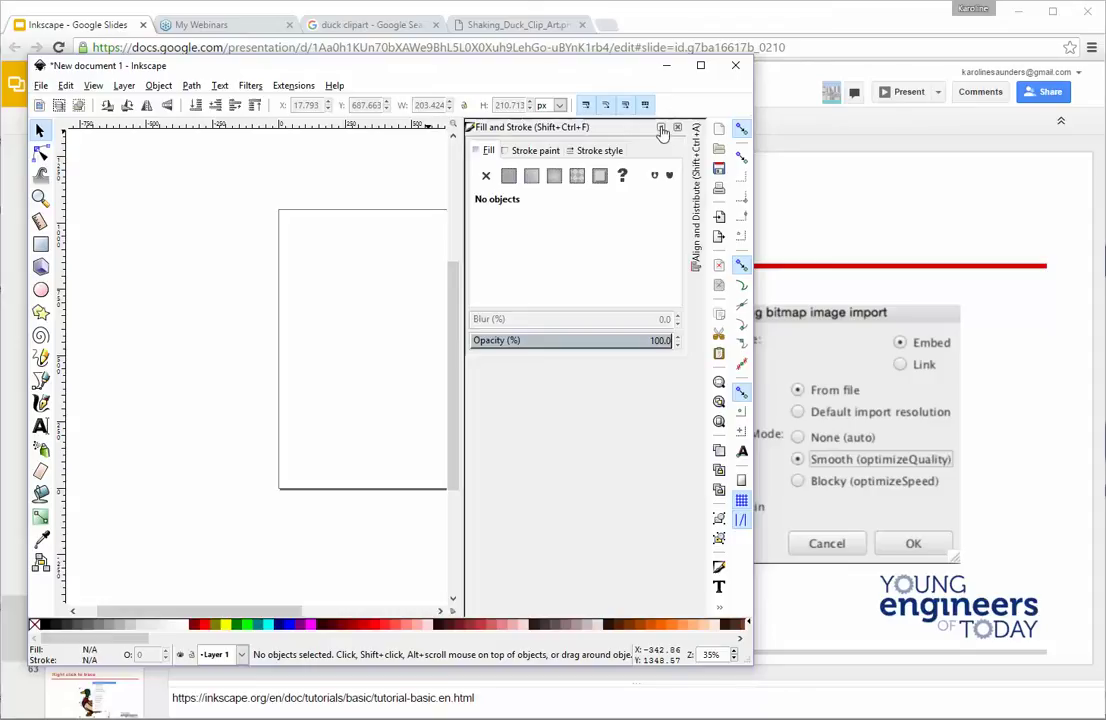
left_click_drag(250, 66, 297, 142)
left_click(87, 161)
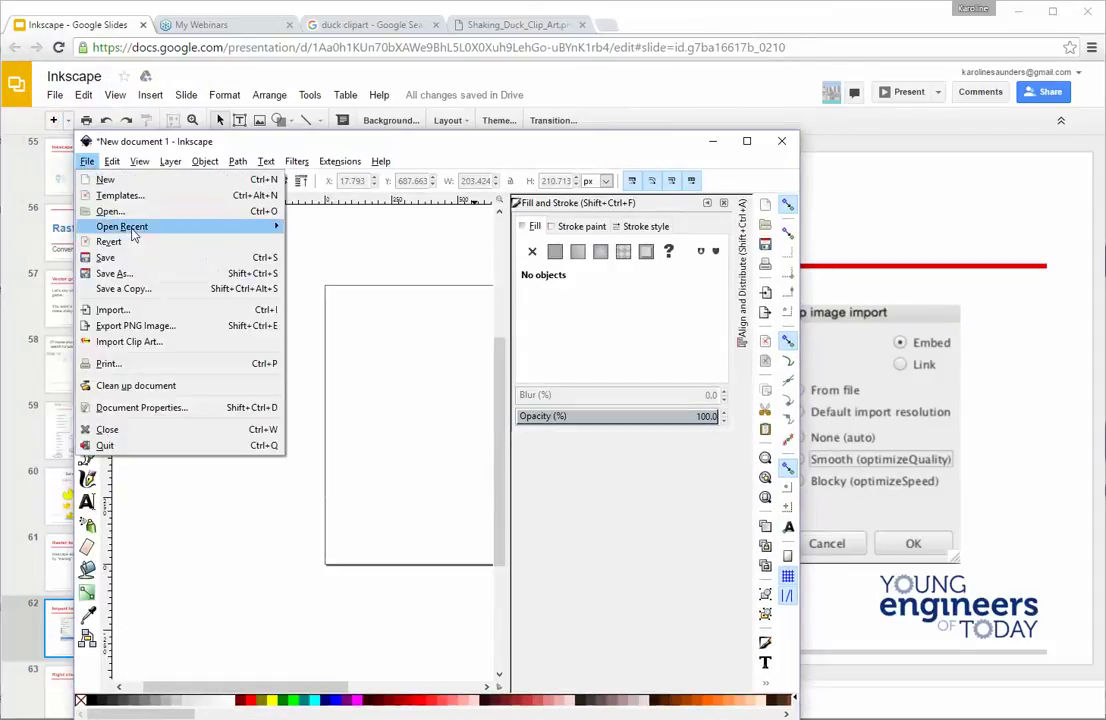
mouse_move(131, 229)
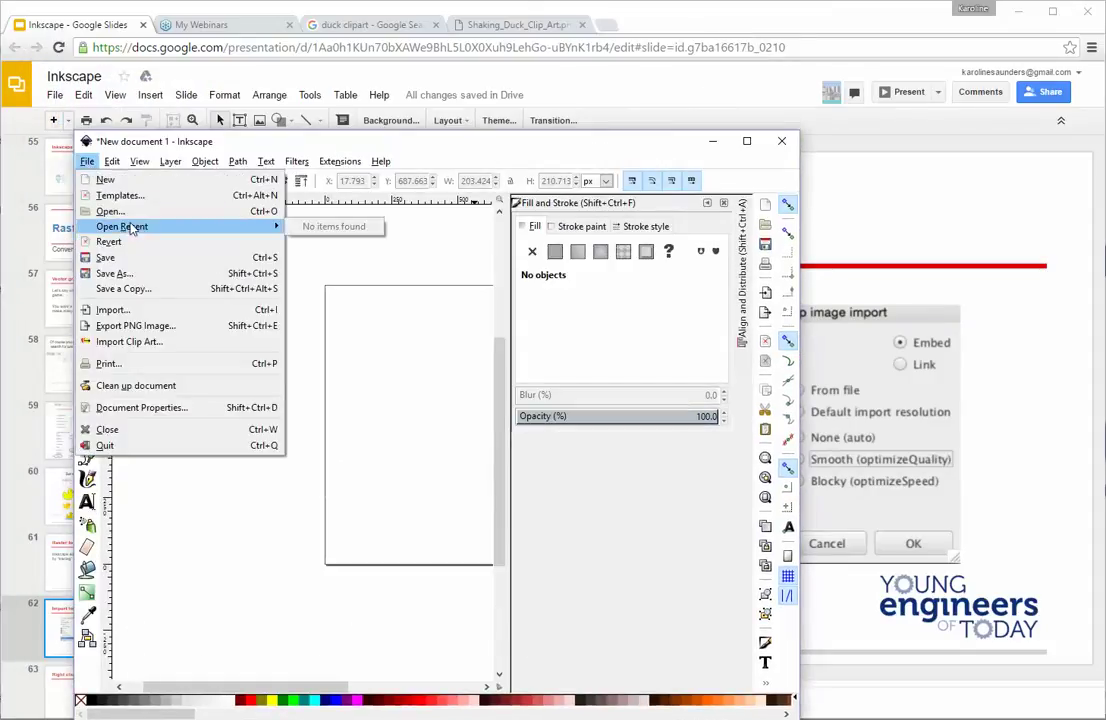
Import Shaking_Duck_Clip_Art from the Pictures folder, bringing up the png bitmap import options.
left_click(159, 318)
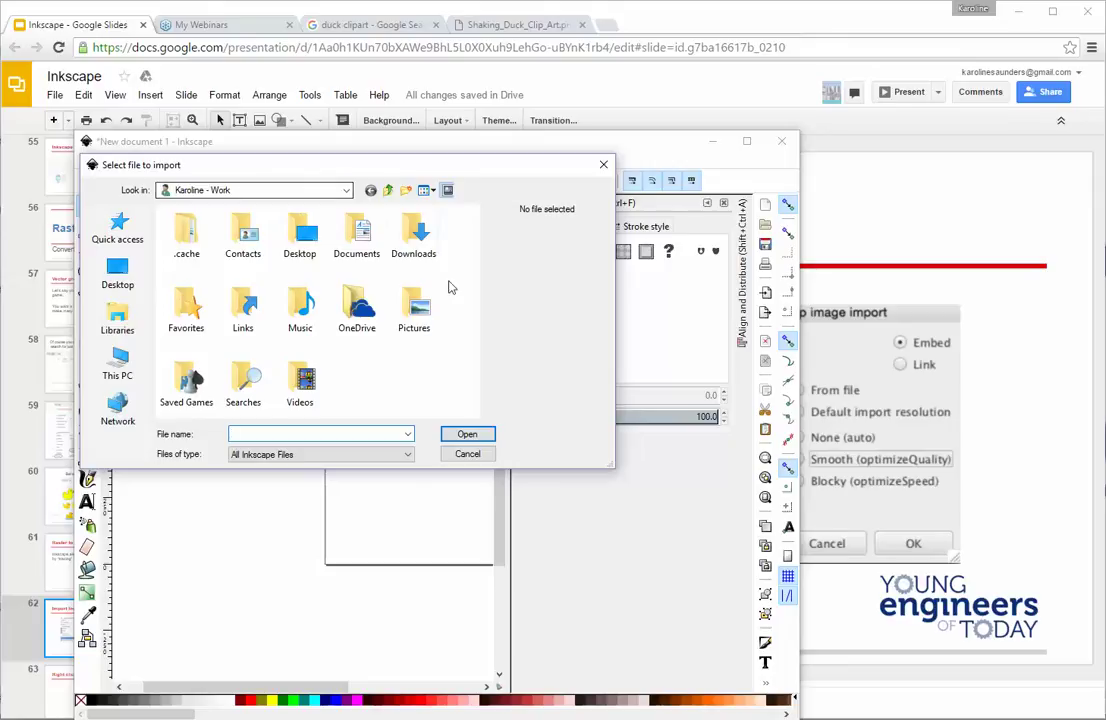
double_click(416, 318)
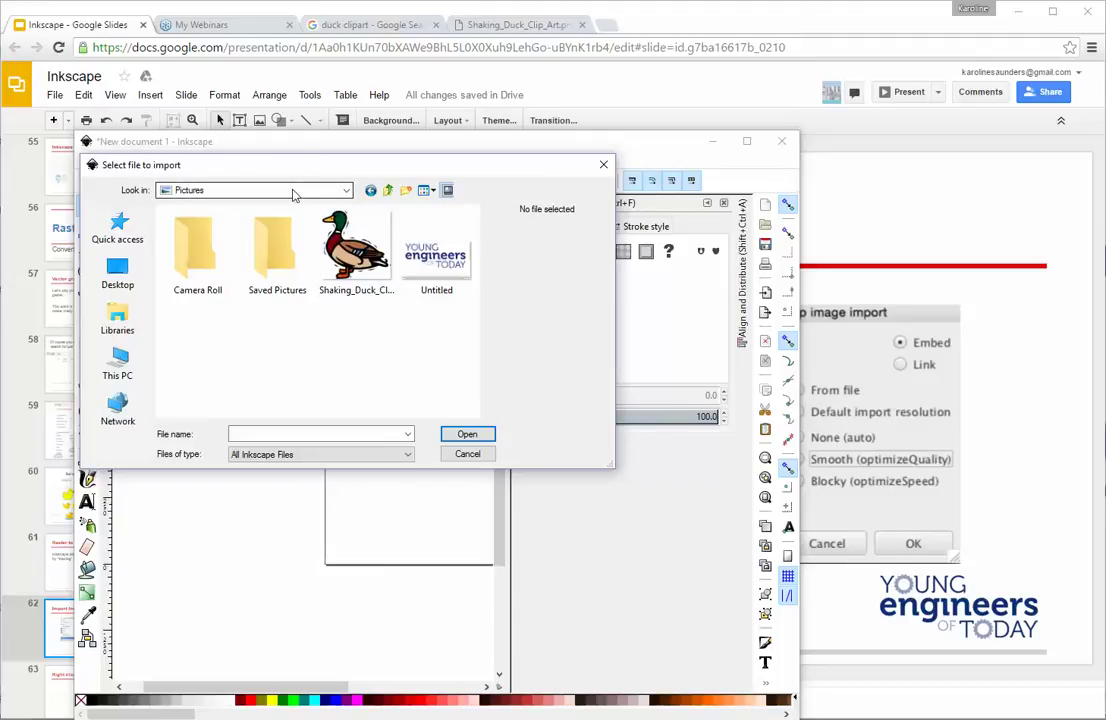
left_click(325, 240)
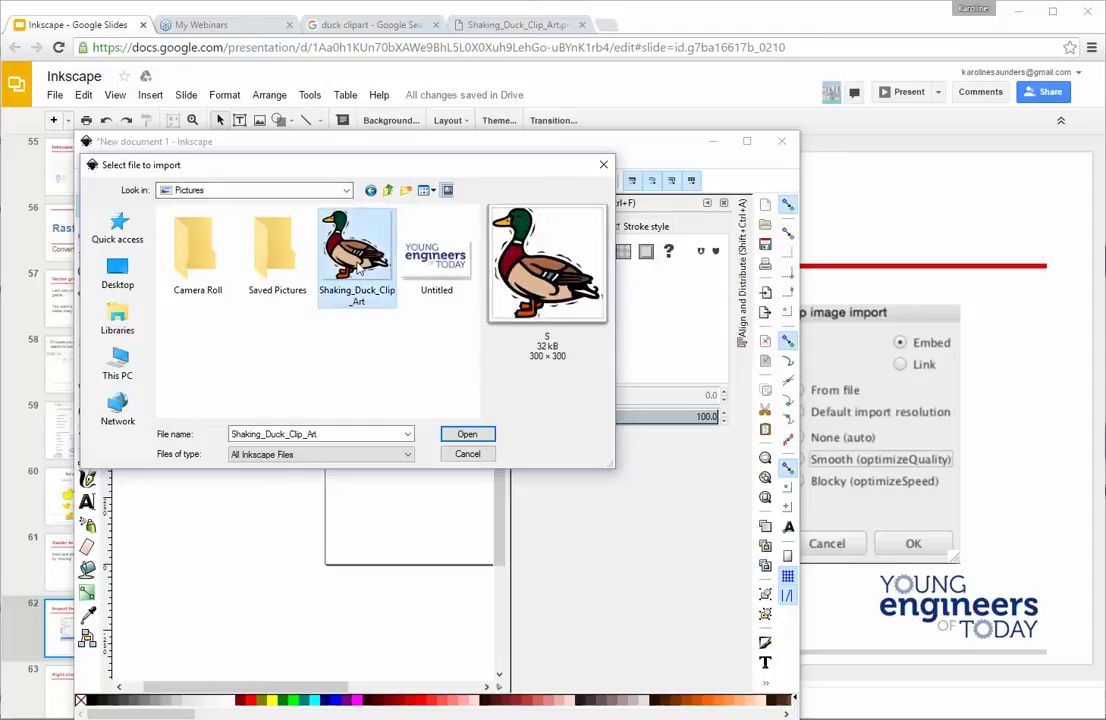
left_click(467, 436)
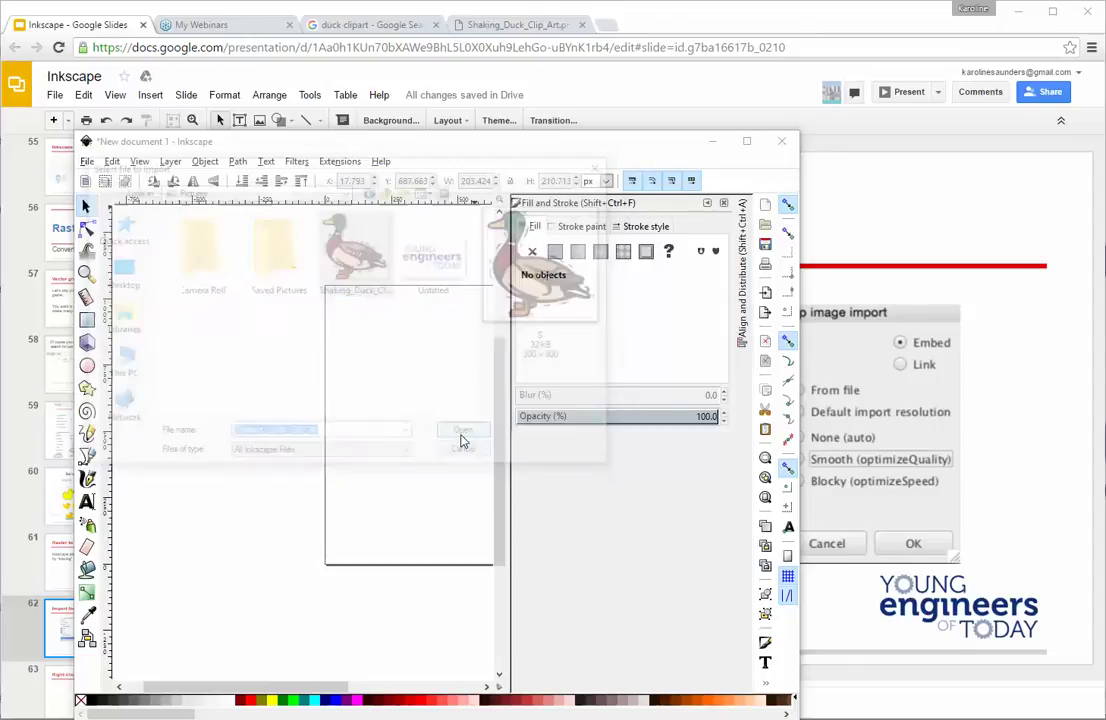
Turn snapping on and bring the Google Slides Import Image slide back to the front.
left_click(788, 205)
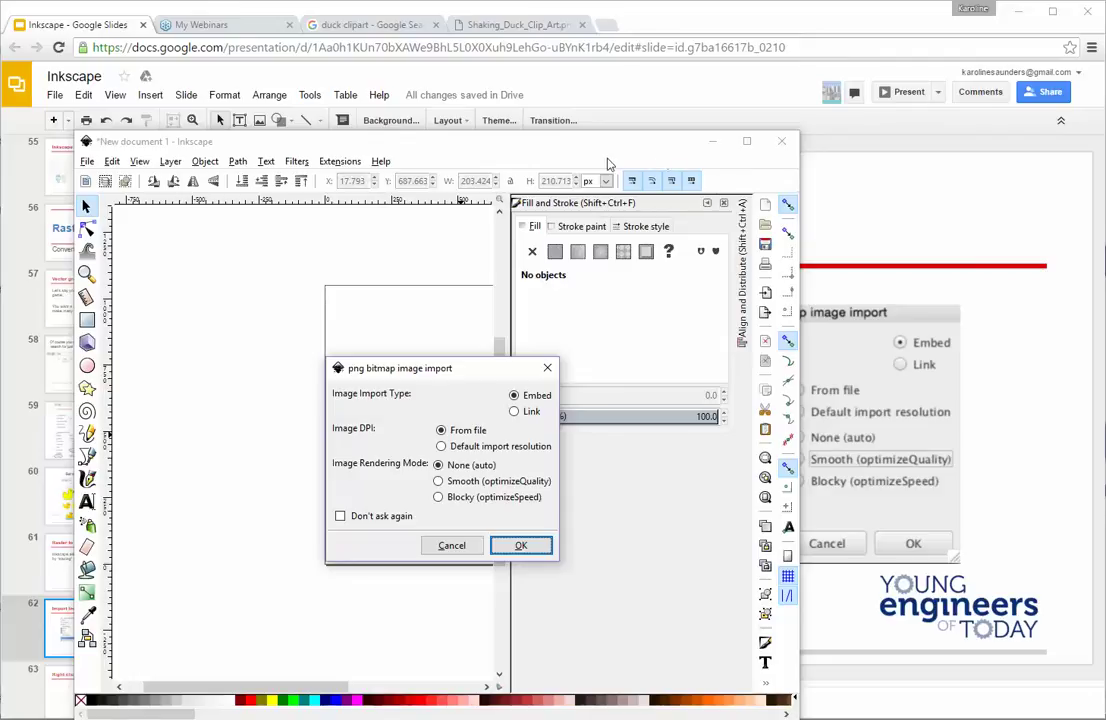
left_click(997, 334)
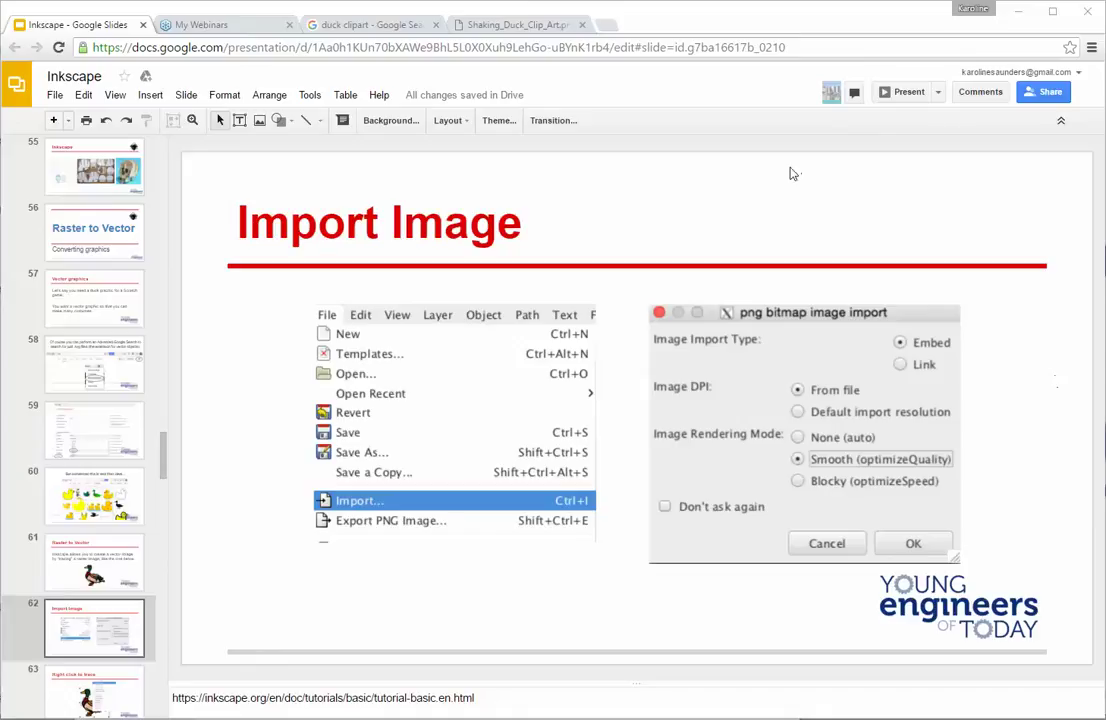
Switch to the browser tab showing the Shaking_Duck_Clip_Art.png mallard on its own.
left_click(525, 25)
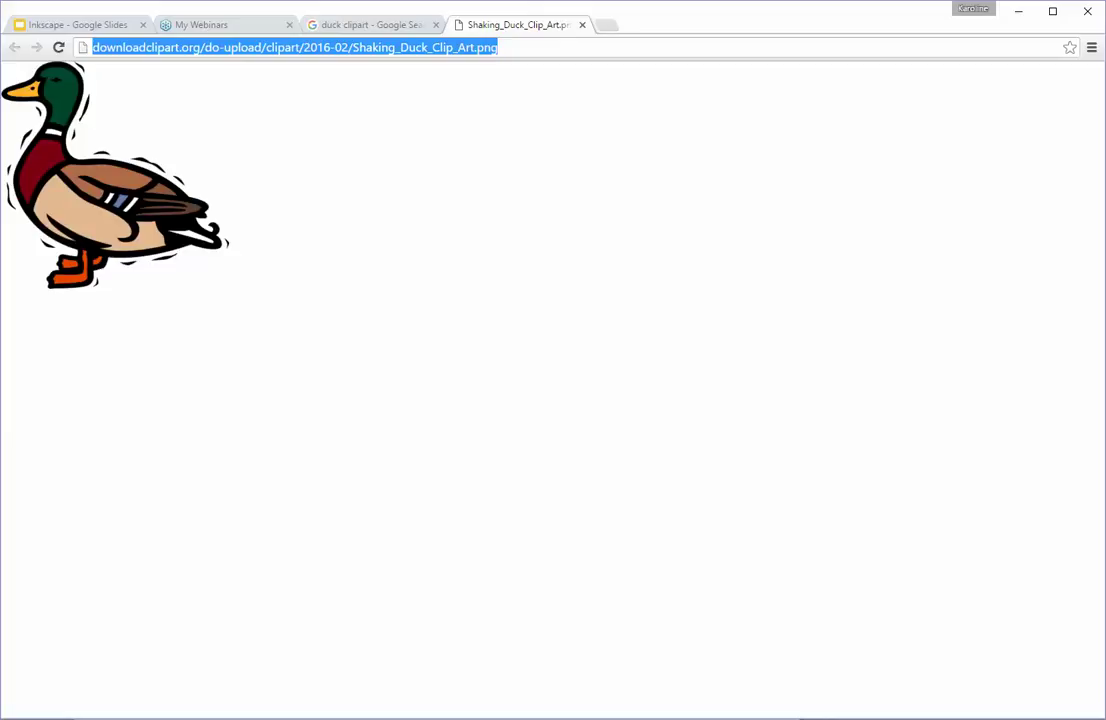
Return to the duck clipart results, close the current preview, and preview the mallard clip art.
left_click(390, 25)
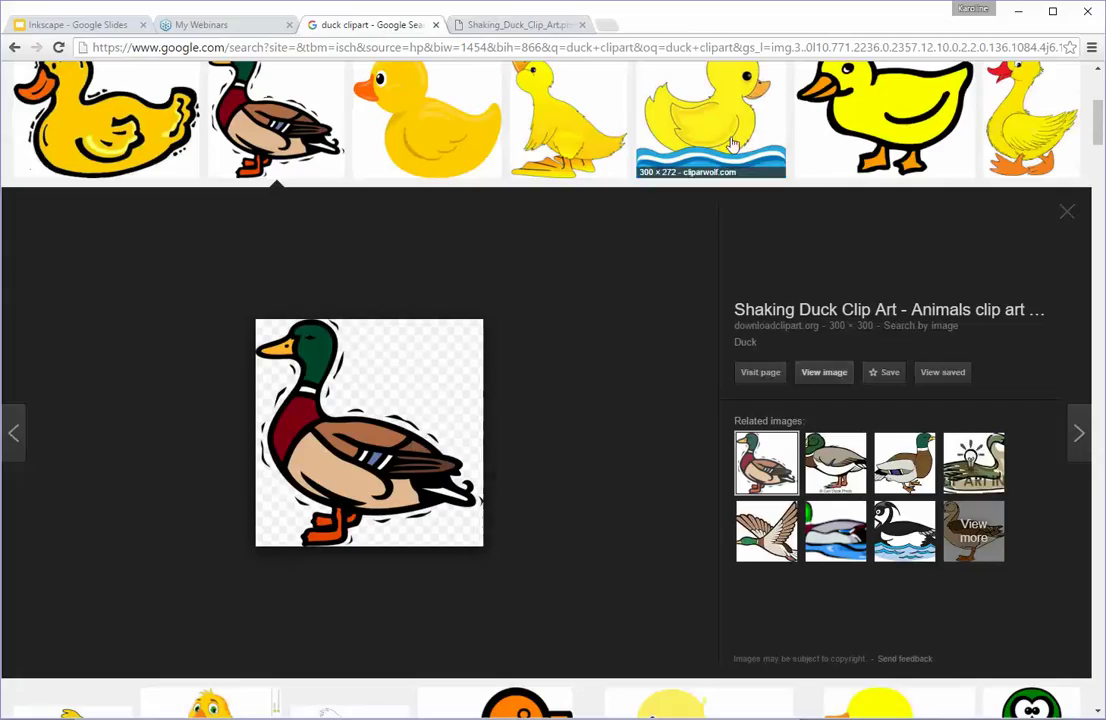
left_click(1067, 212)
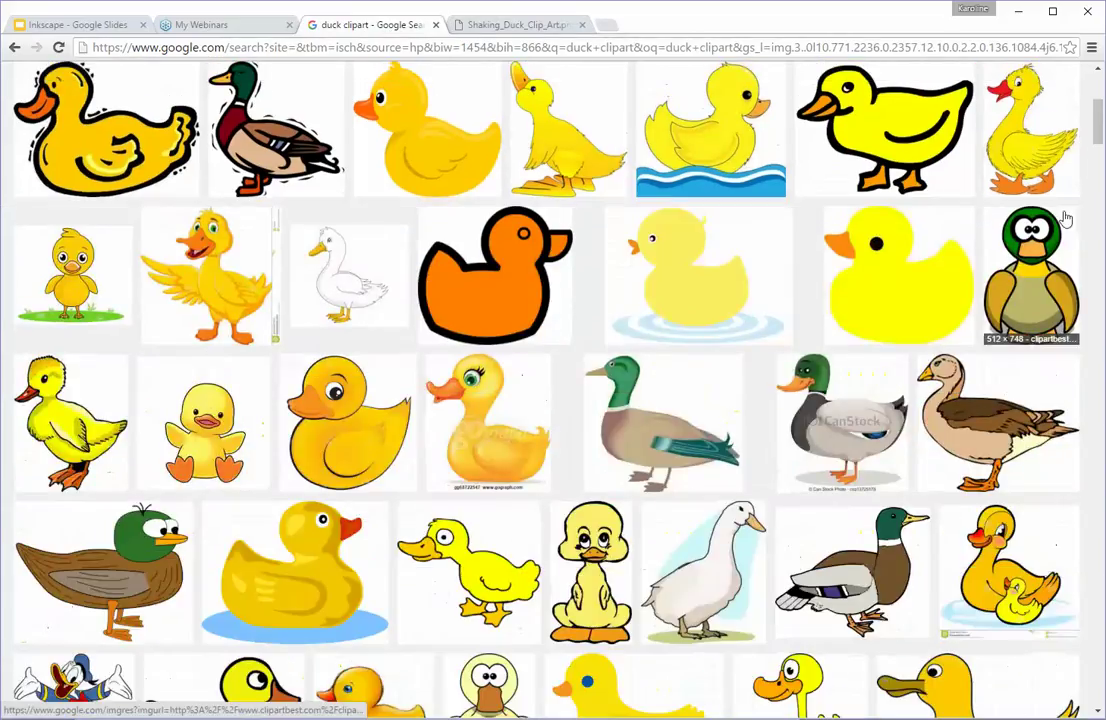
scroll(279, 289, "up", 1)
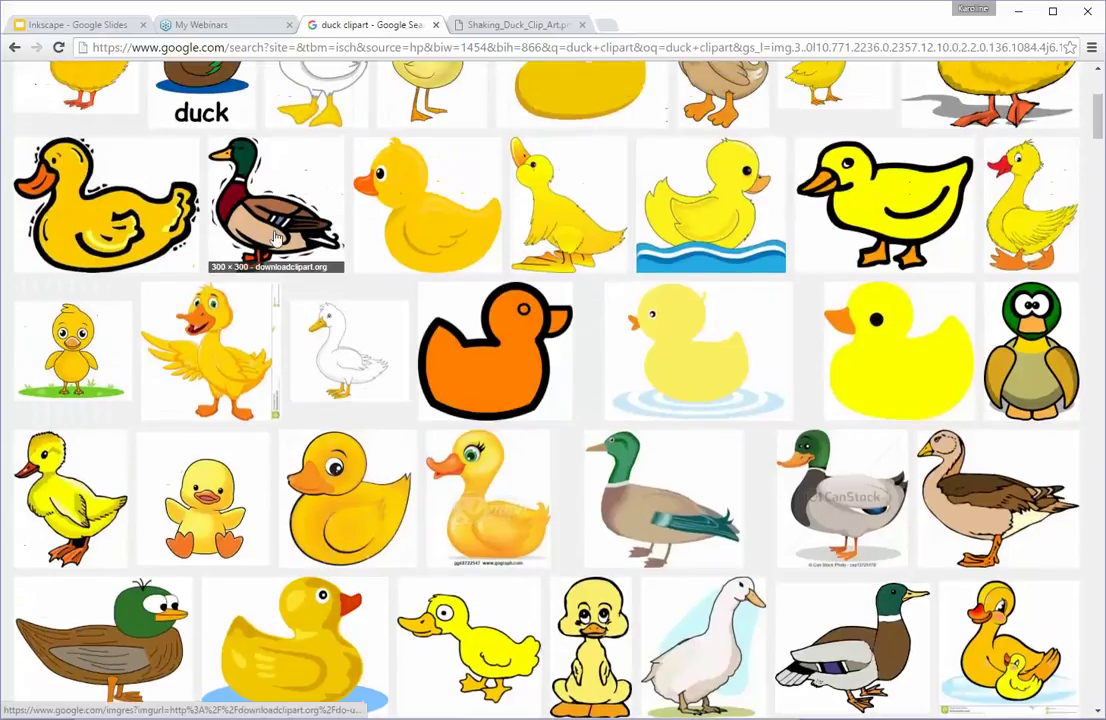
left_click(277, 237)
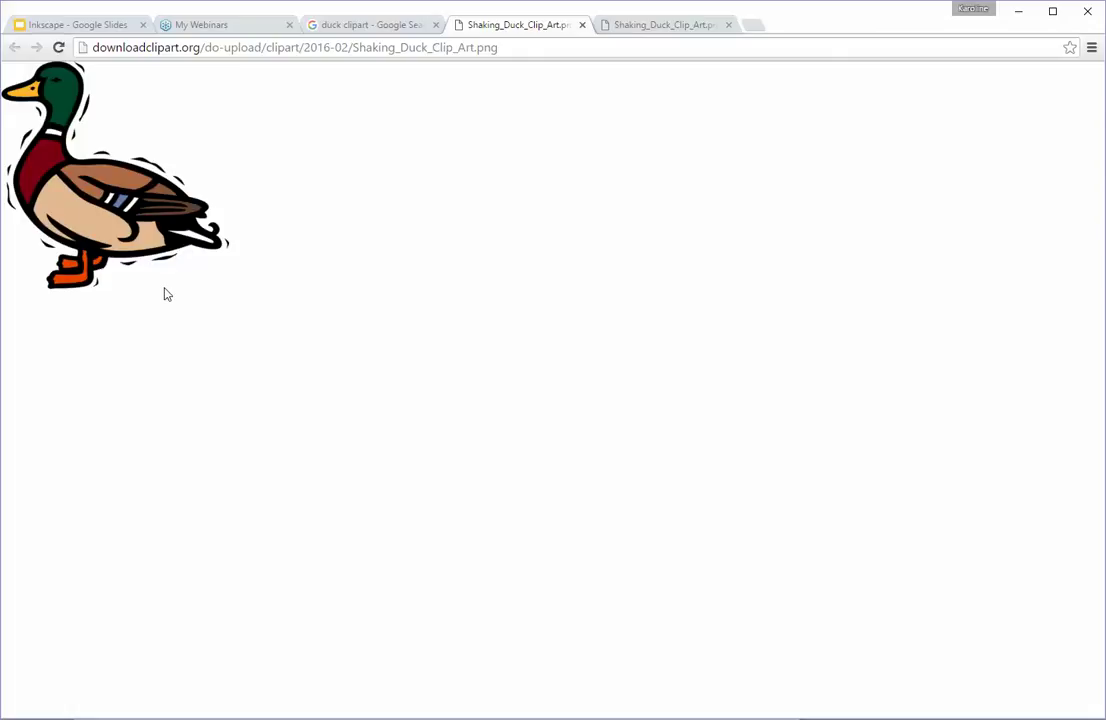
Save the duck image with Save image as..., centring the Save As dialog on Pictures.
right_click(113, 197)
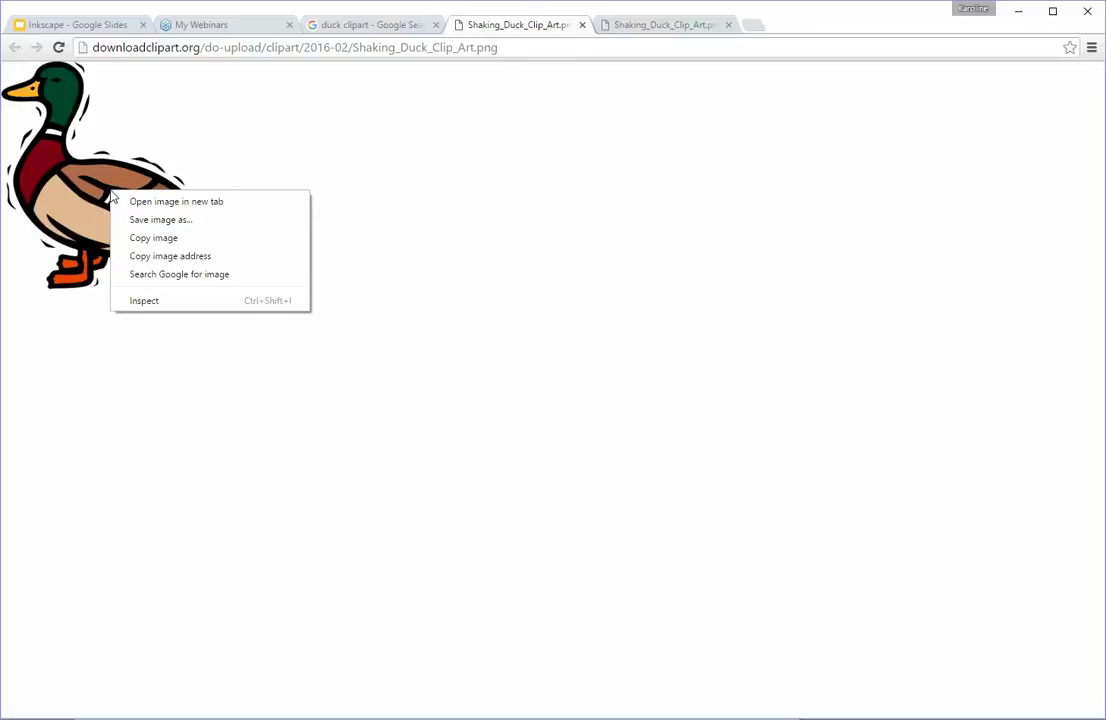
left_click(168, 226)
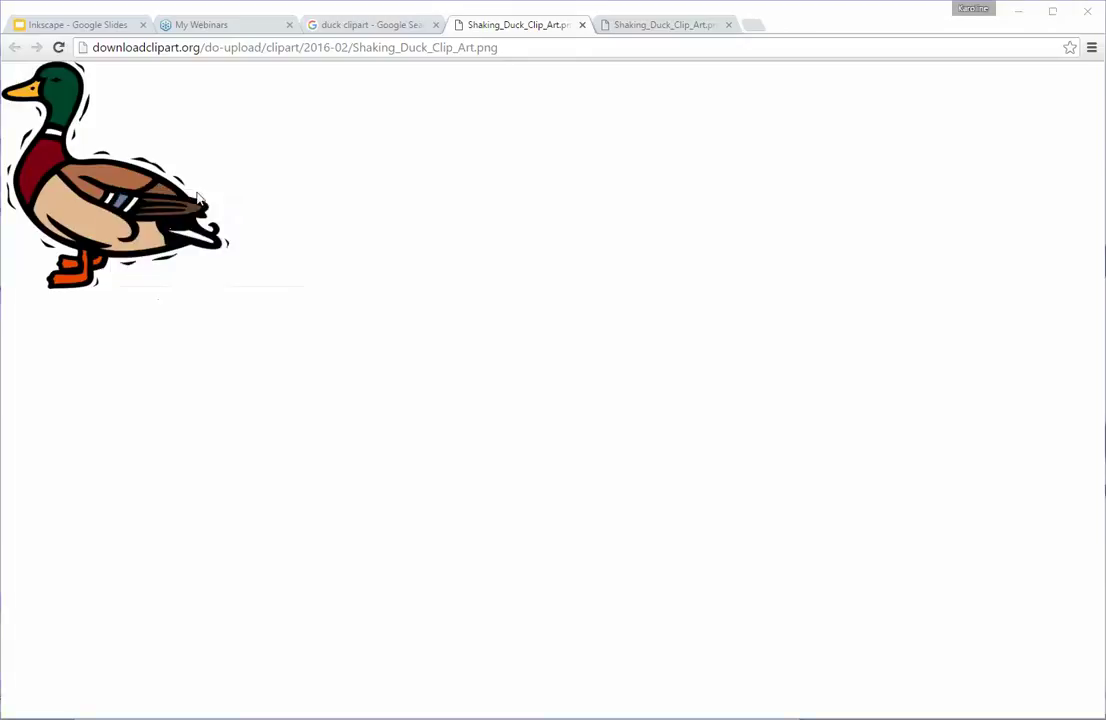
left_click_drag(309, 17, 604, 263)
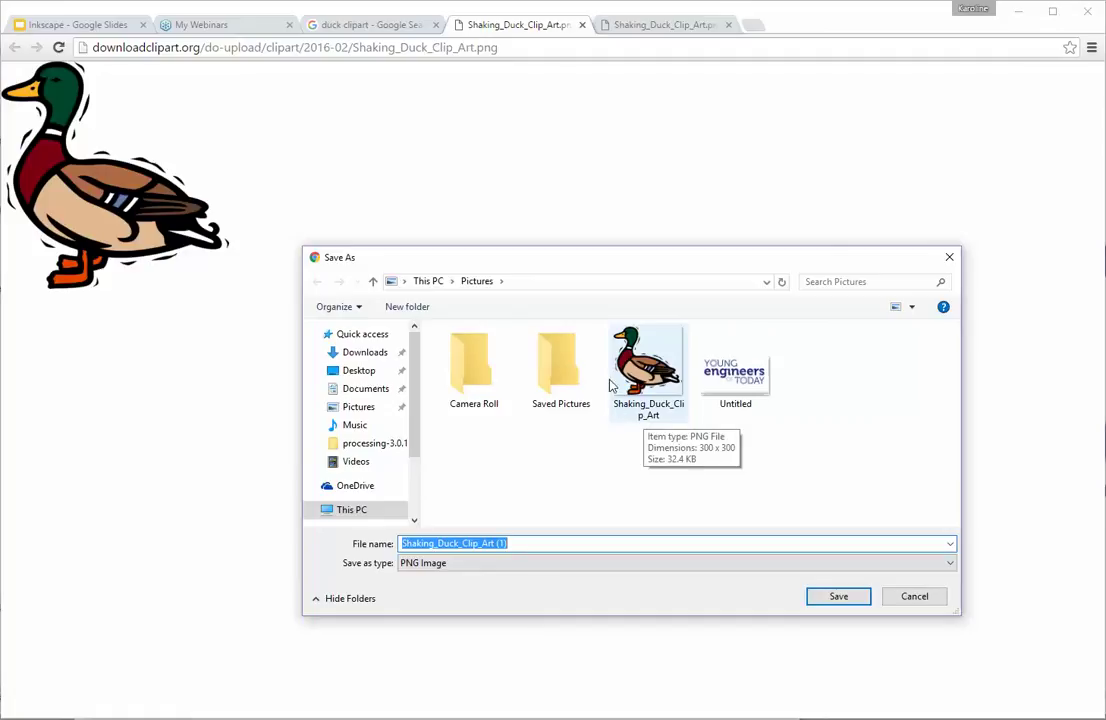
Cancel the Save As dialog rather than save a duplicate duck image.
left_click(924, 597)
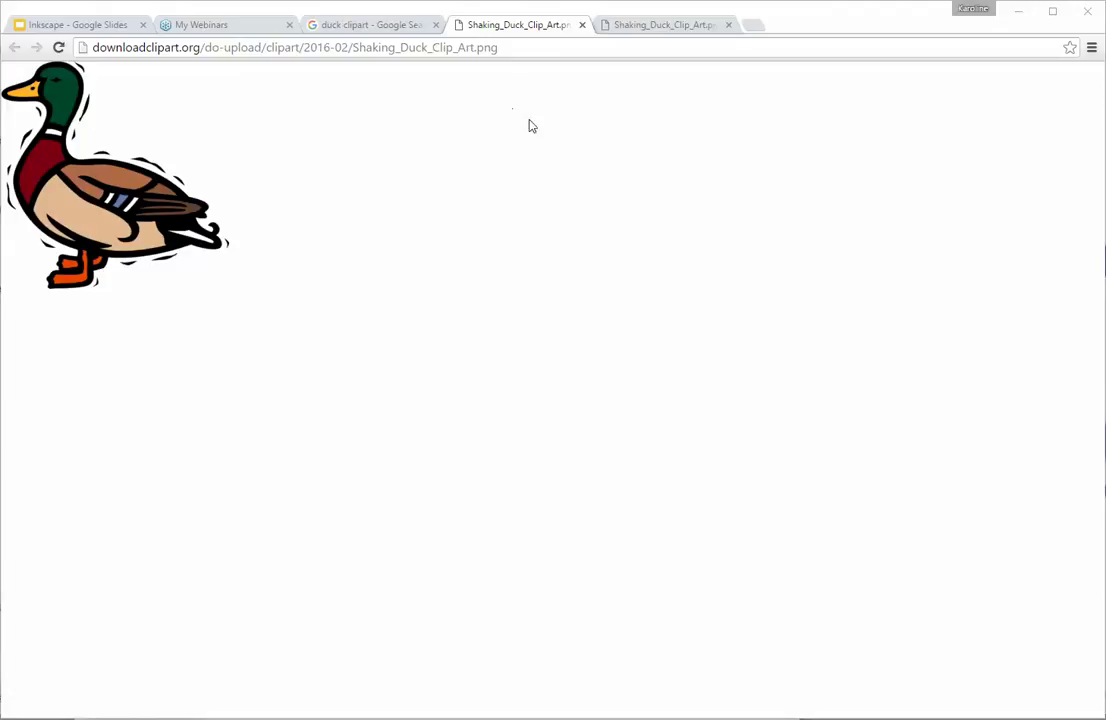
Select the image URL, then open the mallard full-size from the duck clipart results in a new tab.
left_click(489, 50)
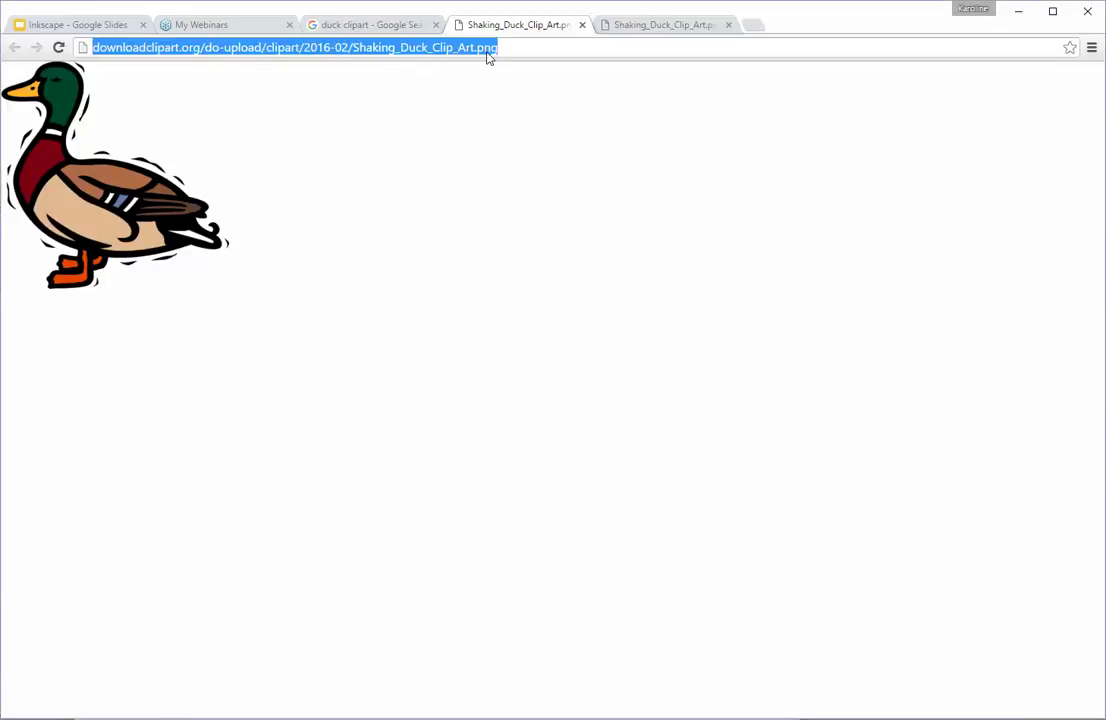
key("alt+Tab")
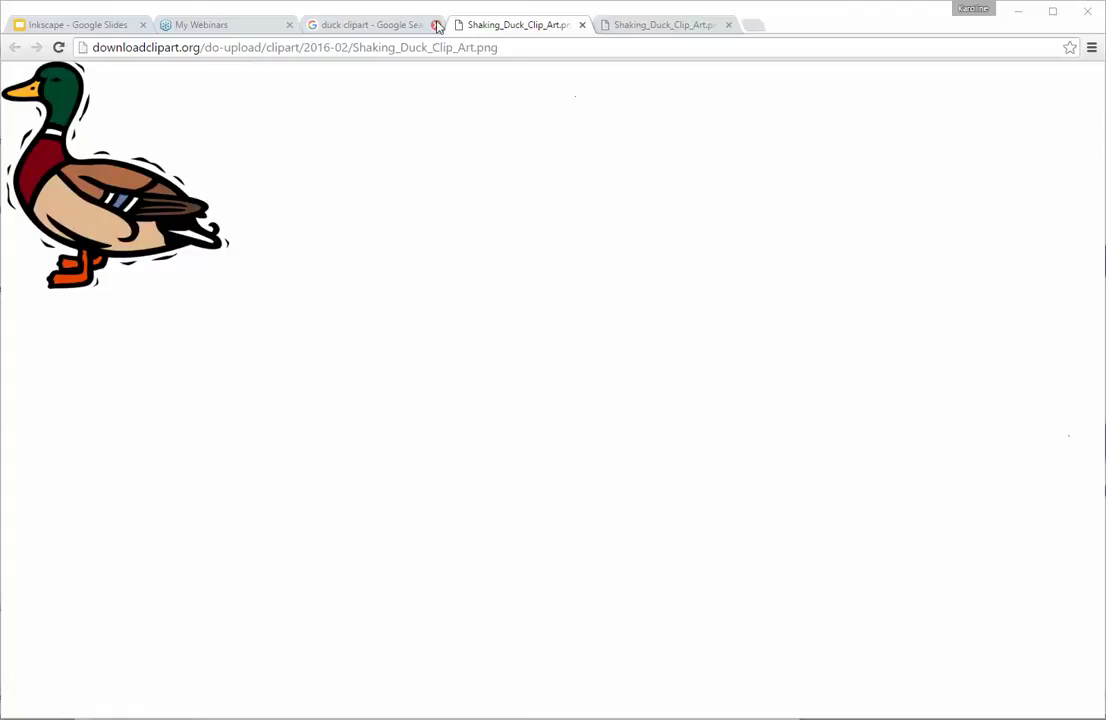
left_click(378, 27)
left_click(1068, 216)
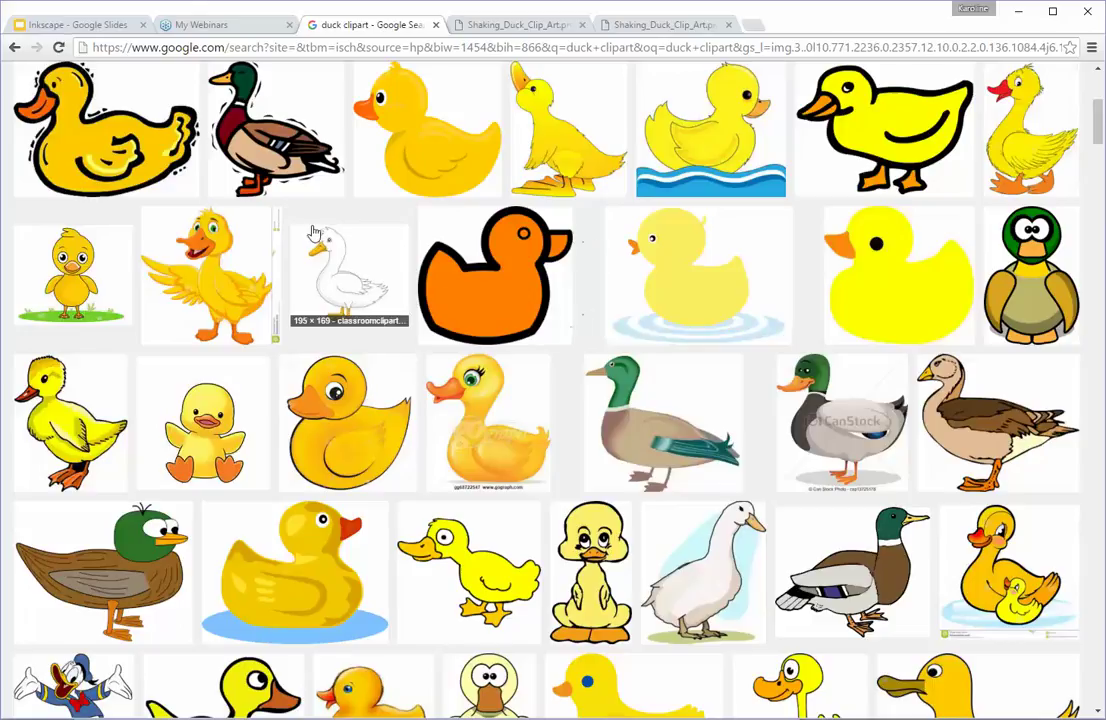
left_click(268, 134)
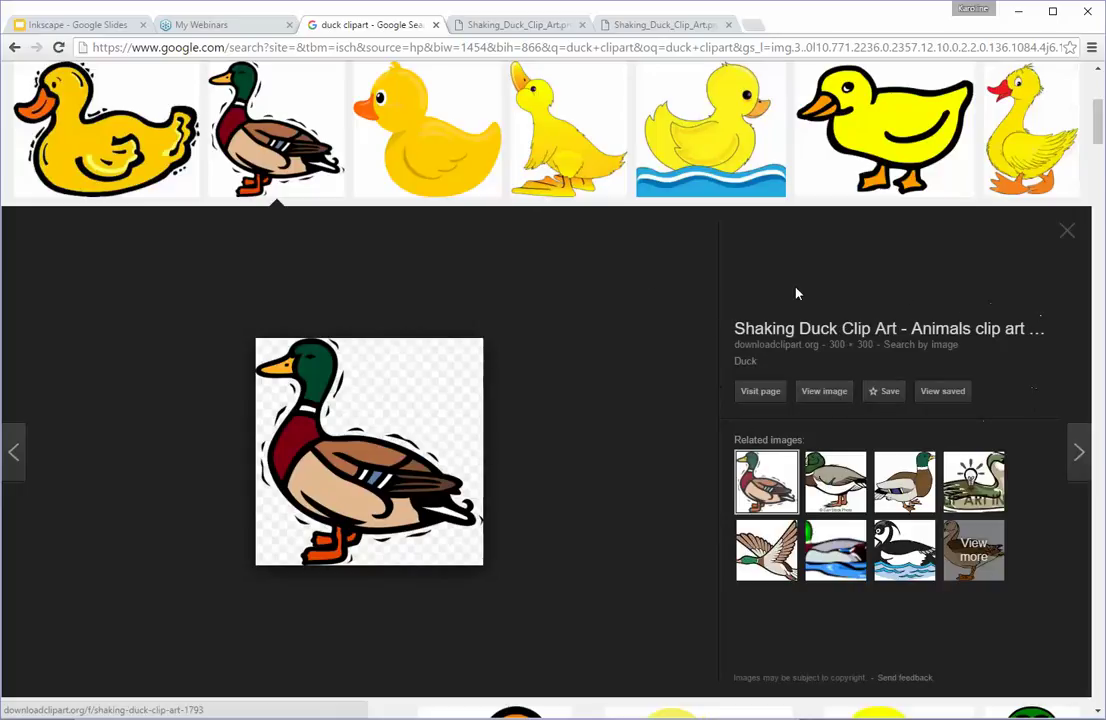
left_click(808, 390)
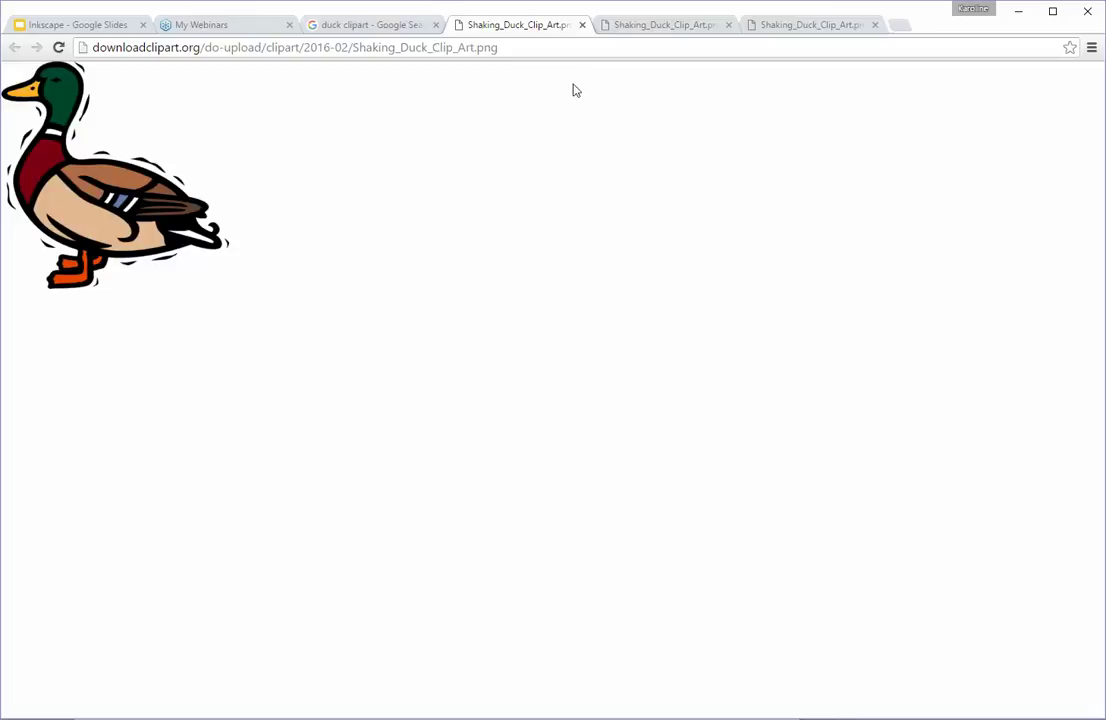
Start saving the duck picture with Save image as... and set the location to Desktop.
right_click(115, 198)
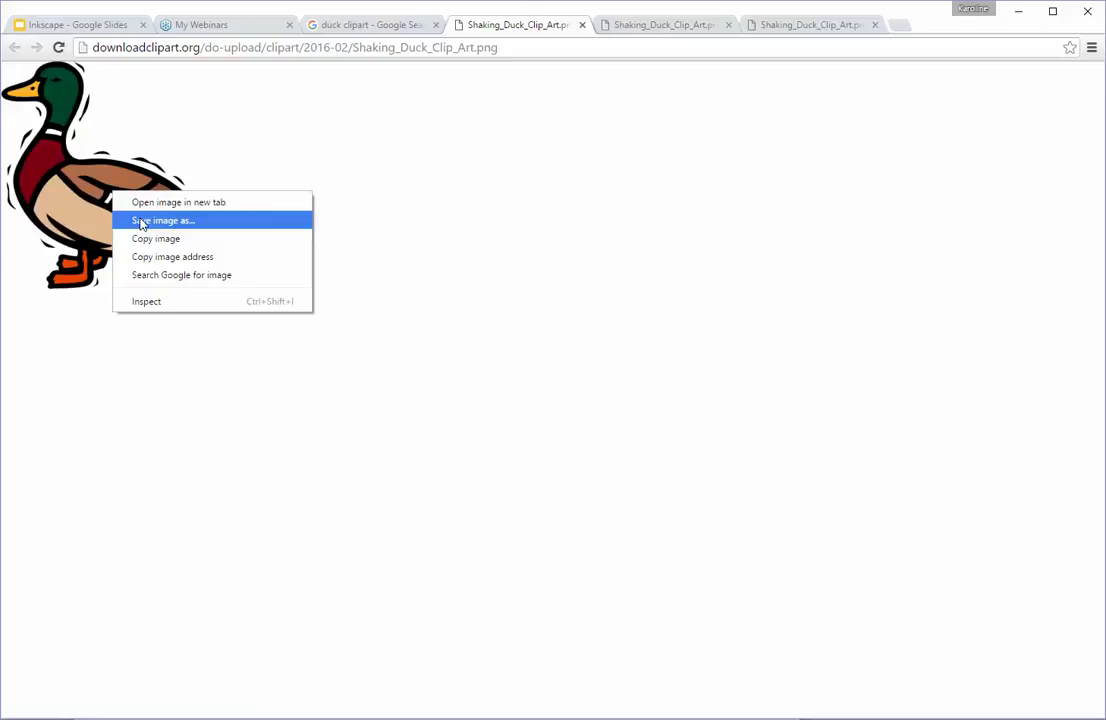
left_click(141, 221)
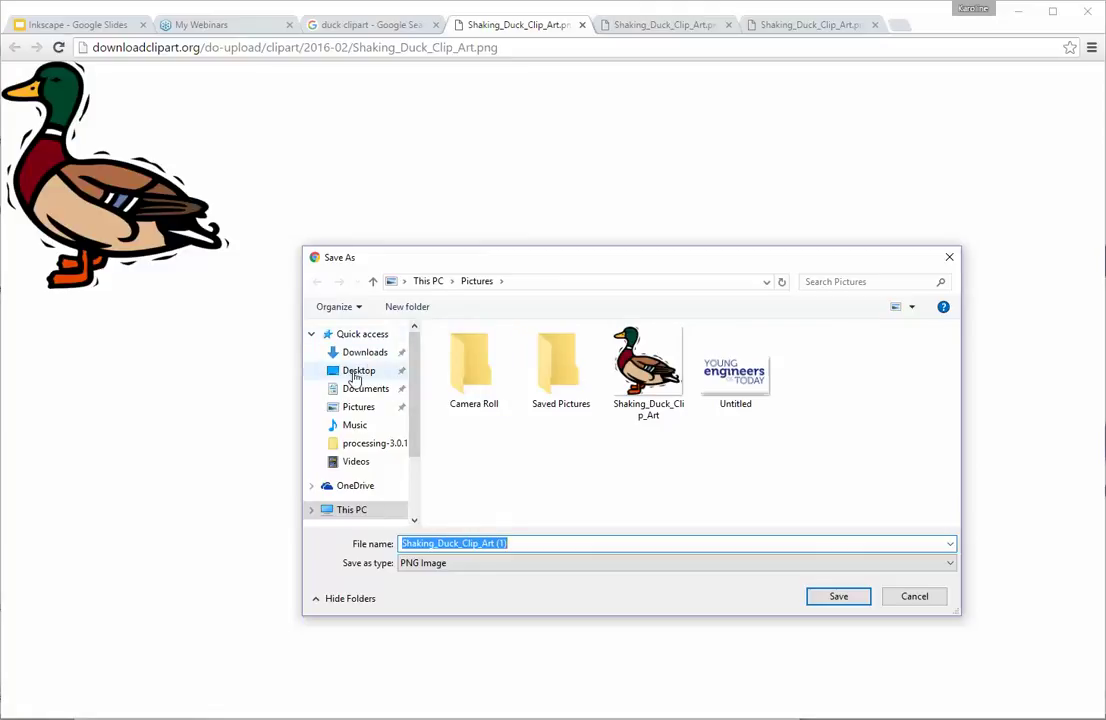
left_click(357, 372)
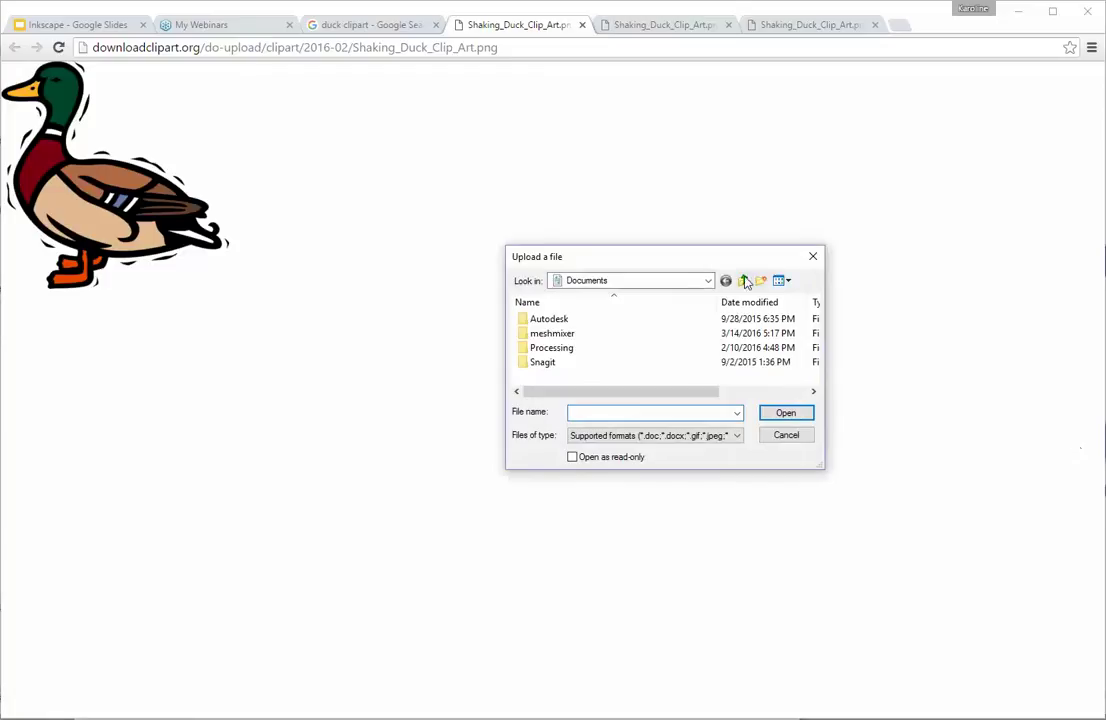
Upload Shaking_Duck_Clip_Art from the Pictures folder through the Upload a file dialog.
left_click(709, 283)
left_click(710, 282)
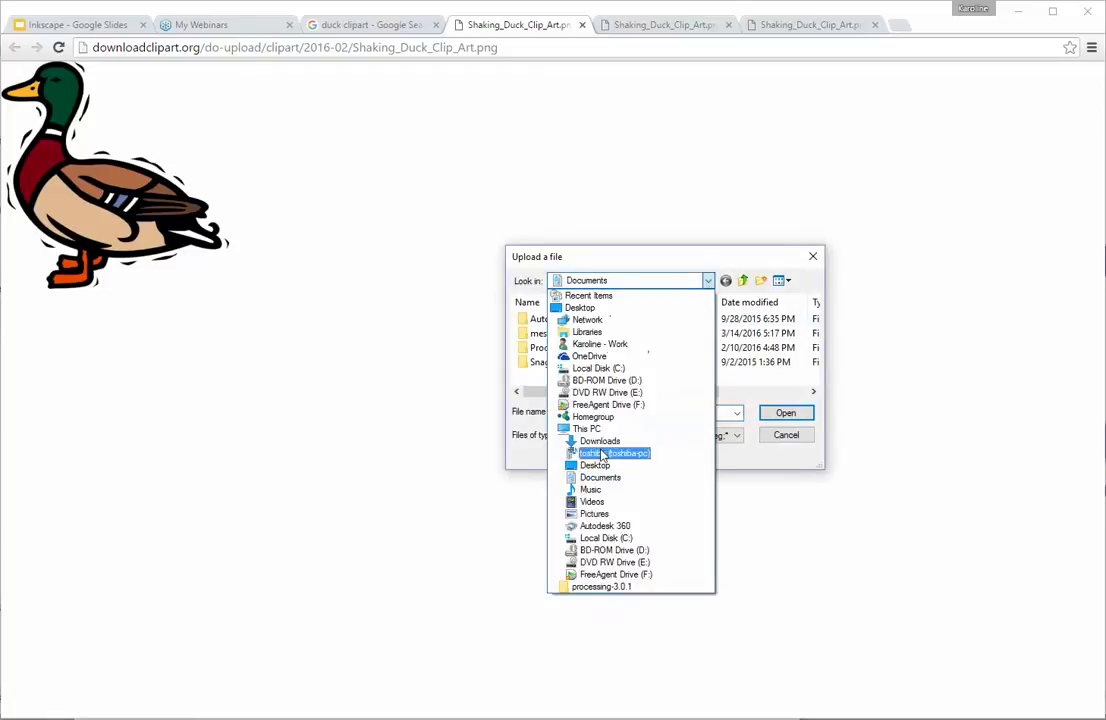
left_click(597, 513)
left_click(710, 335)
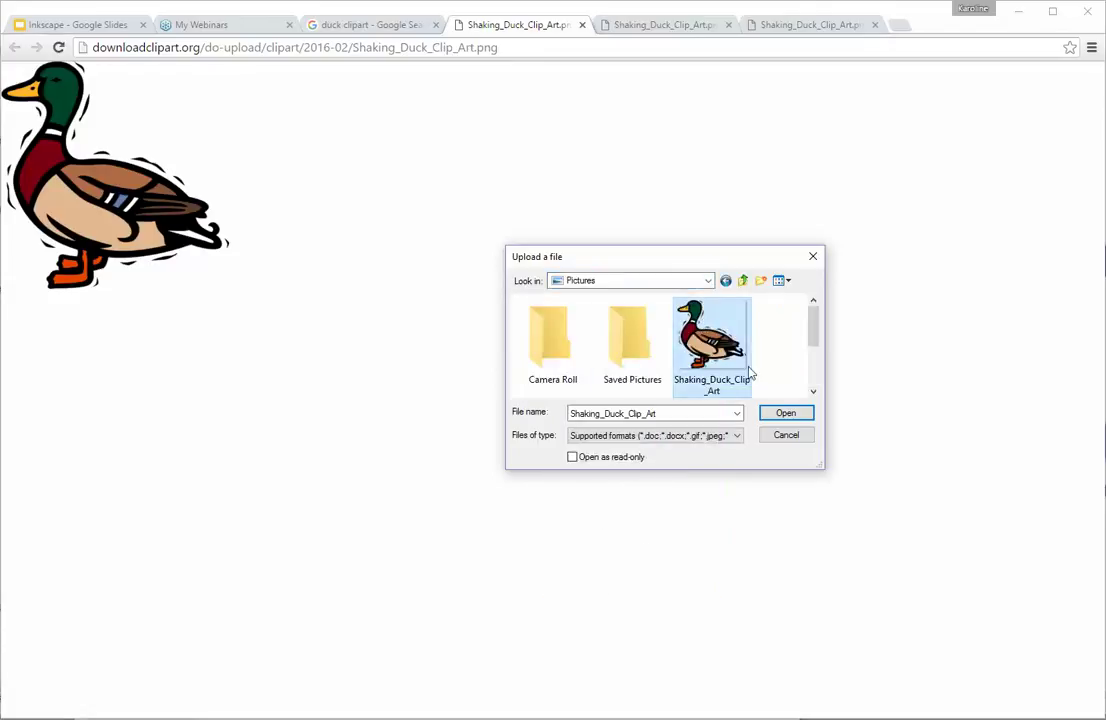
left_click(786, 414)
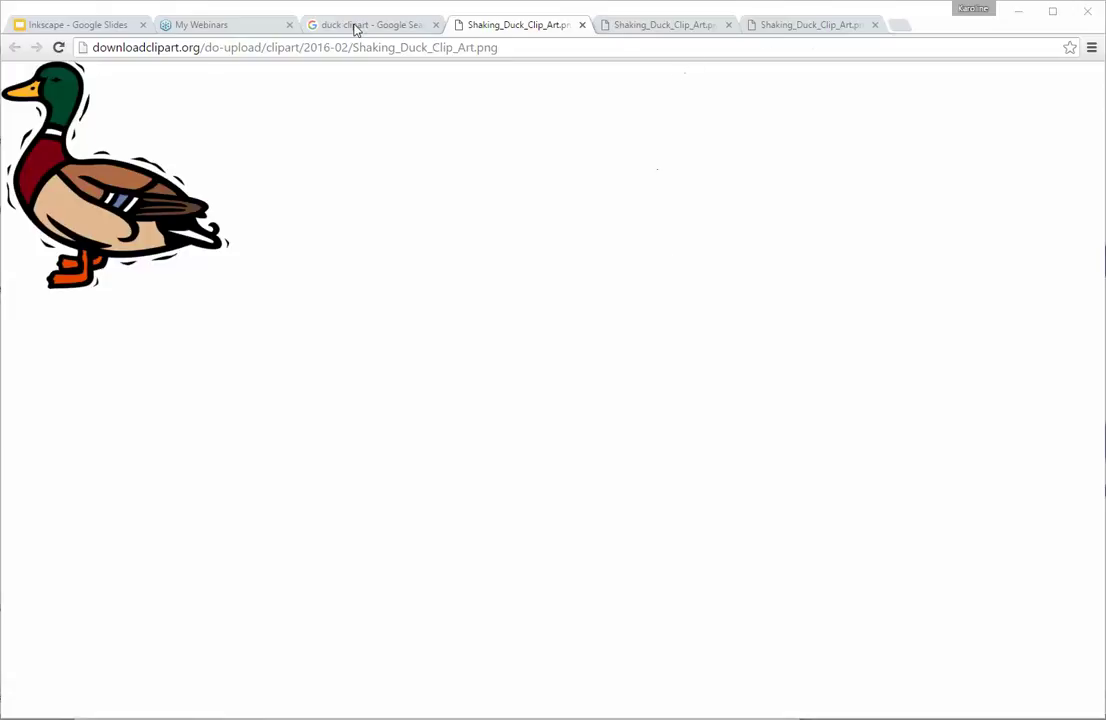
Bring the Inkscape presentation in Google Slides to the front on its Import Image slide.
left_click(58, 25)
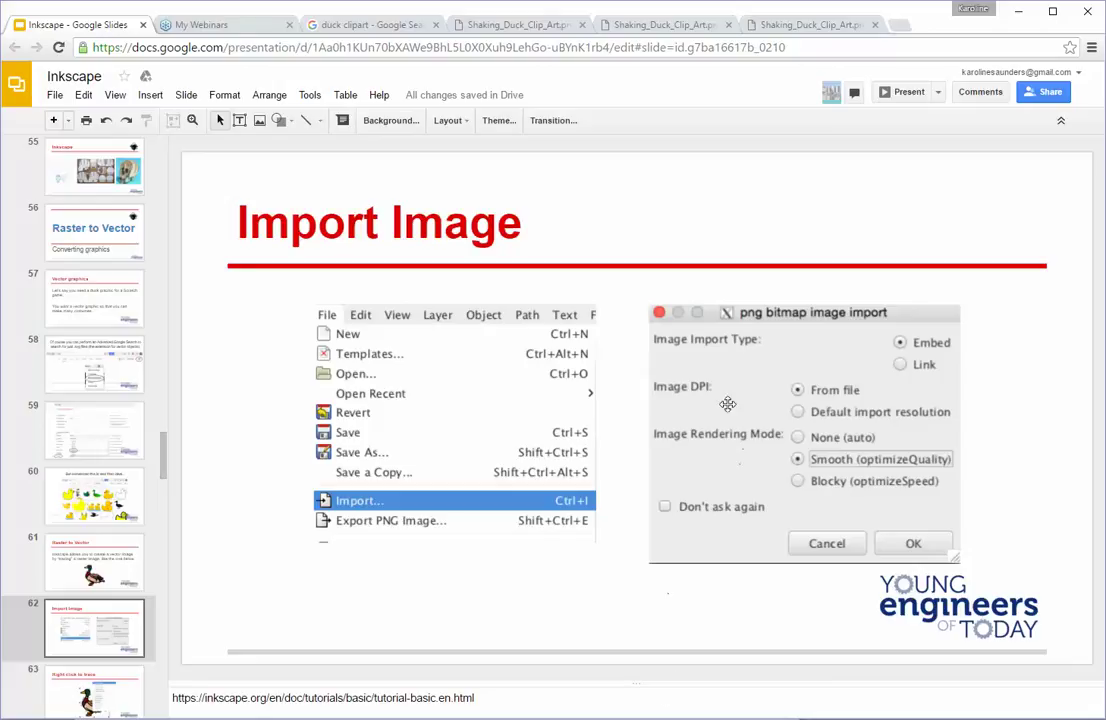
Set the duck image import to Embed with Smooth (optimizeQuality) rendering, checking it against the slide.
left_click(627, 718)
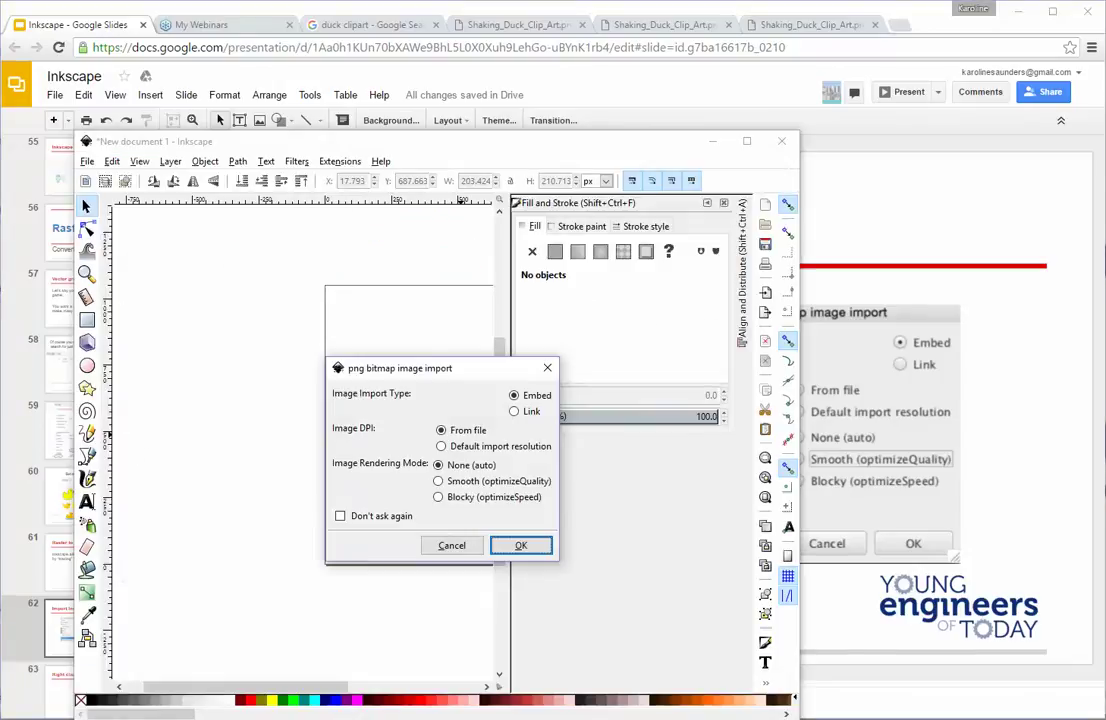
left_click(462, 482)
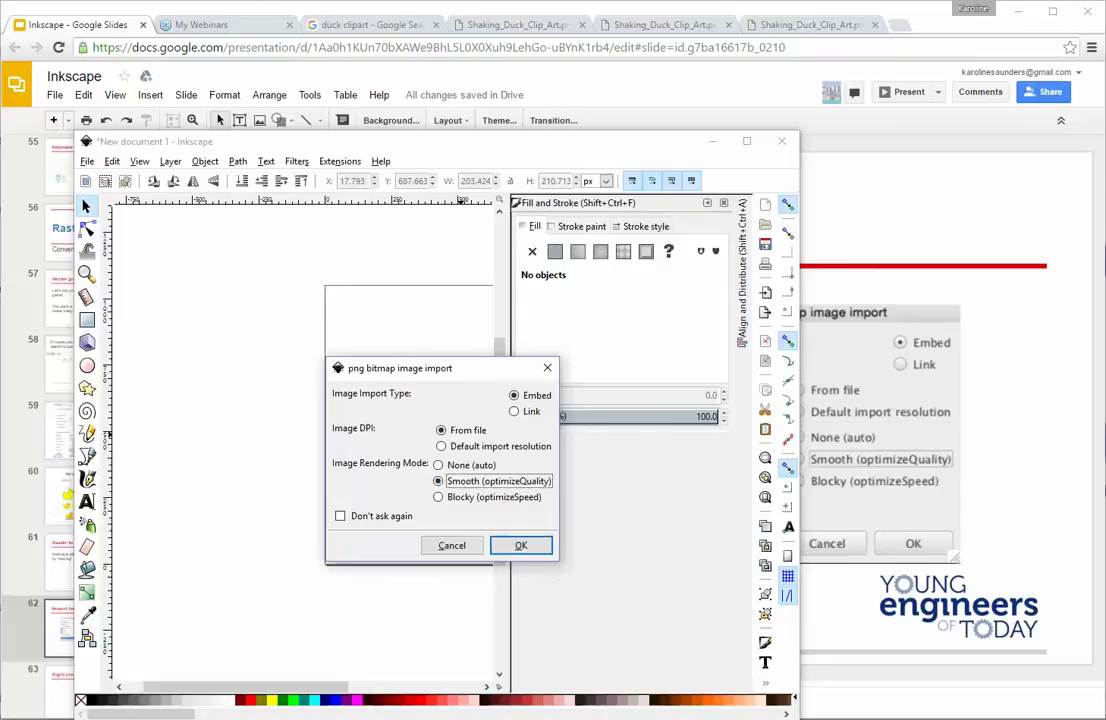
left_click(797, 476)
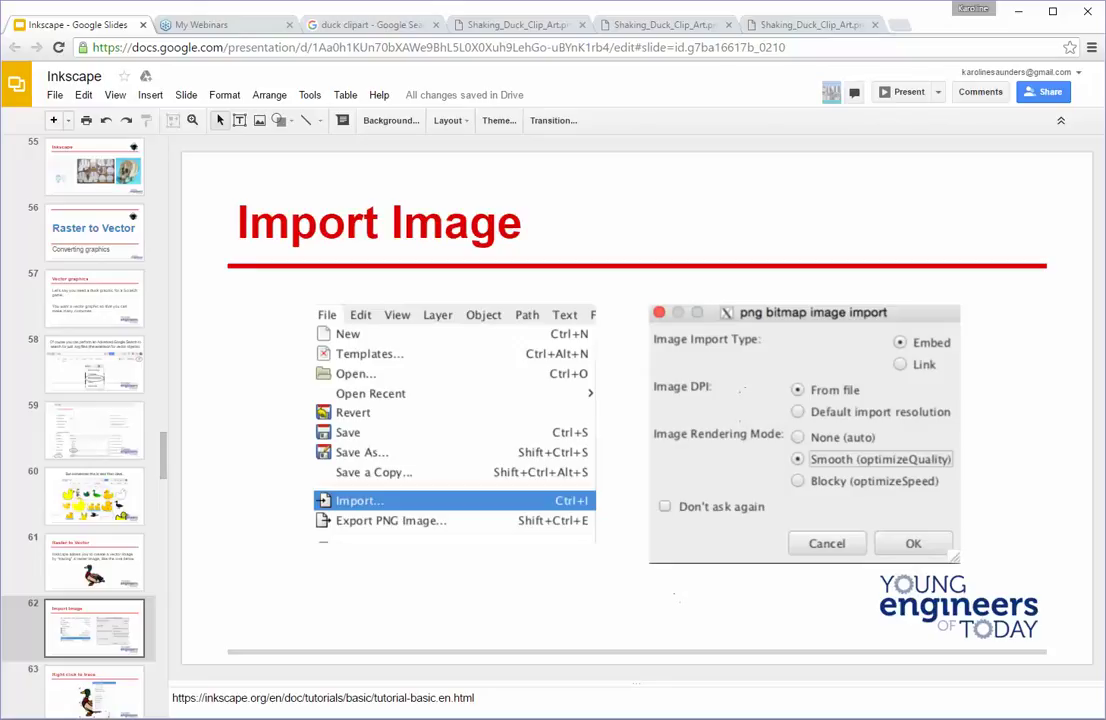
key("alt+Tab")
Import the duck, drag it onto the page and enlarge it to 562.315 × 556.600 px.
left_click(521, 545)
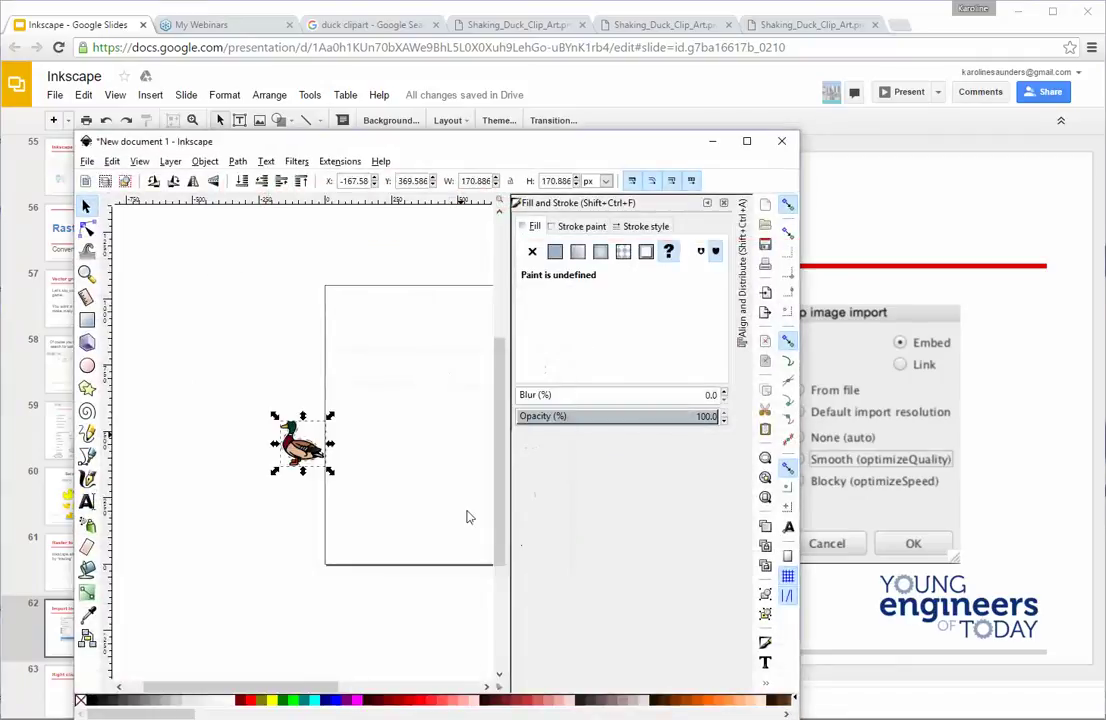
left_click_drag(313, 449, 484, 487)
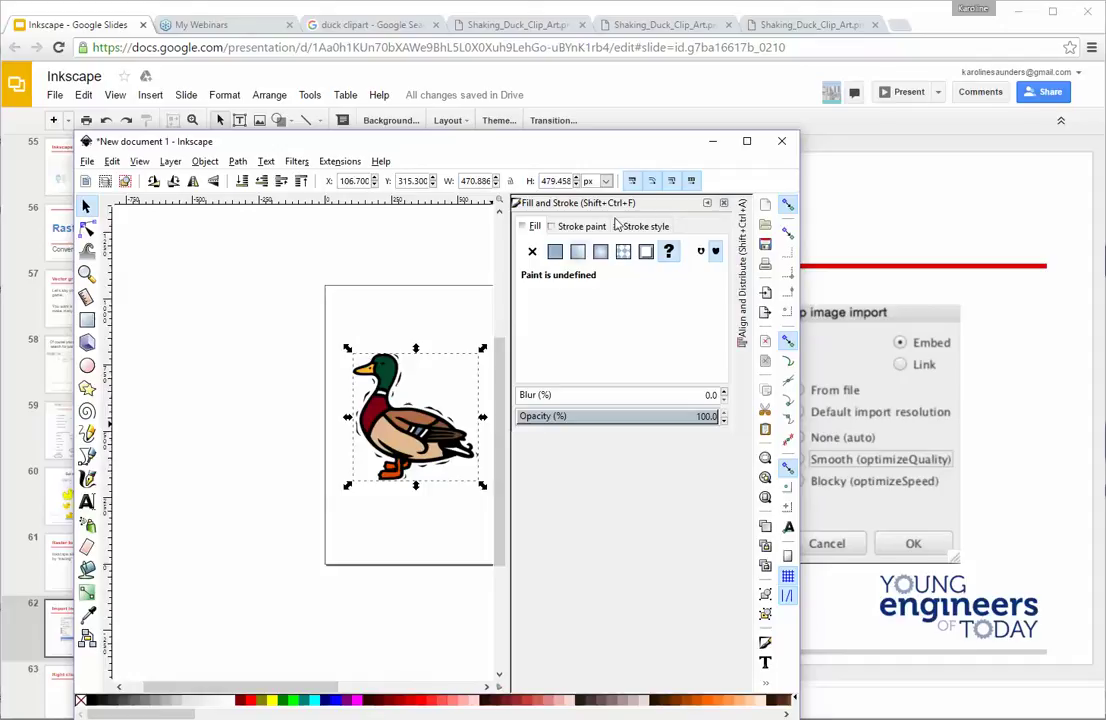
left_click(706, 205)
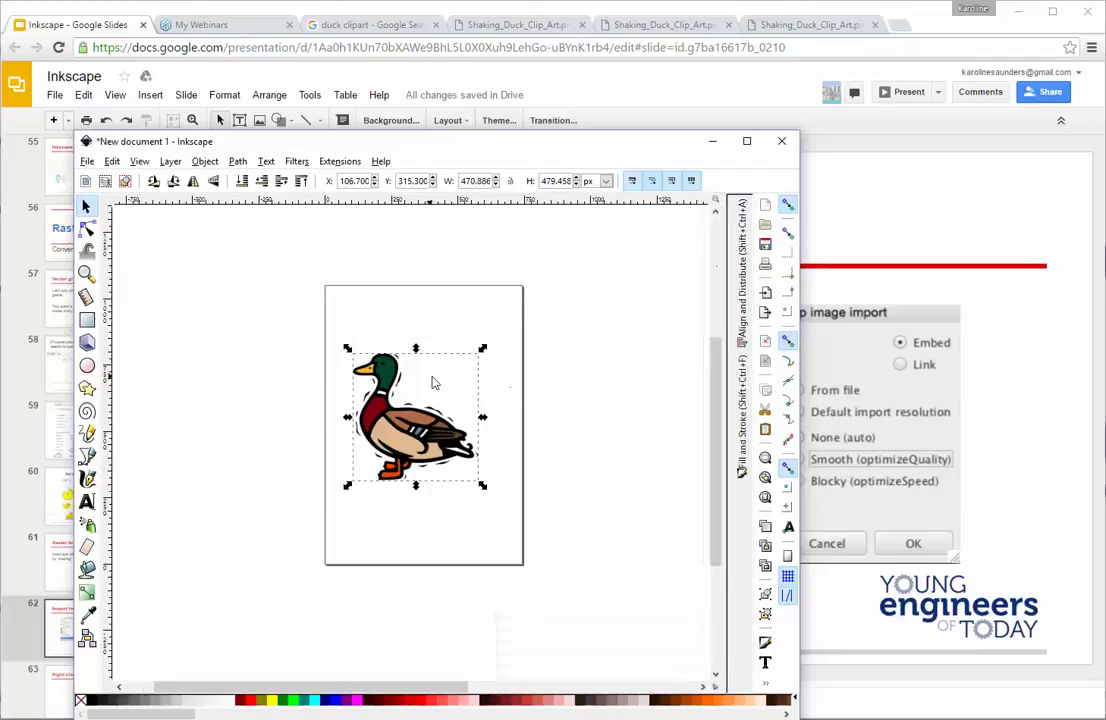
left_click_drag(484, 488, 508, 506)
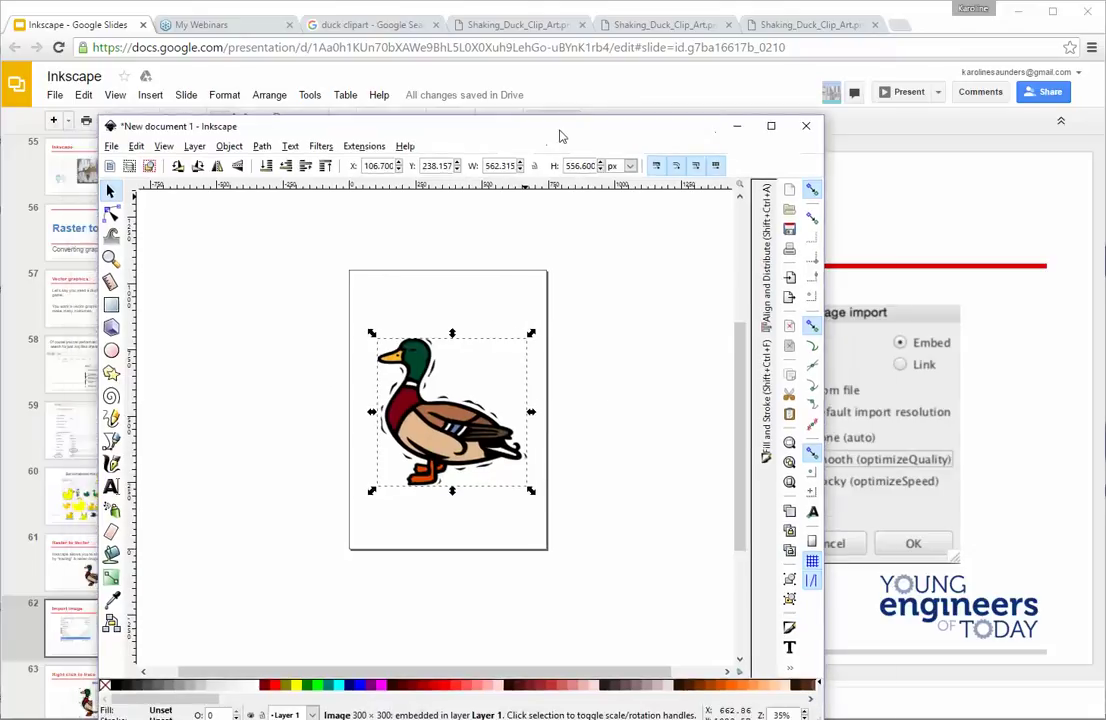
left_click_drag(585, 130, 665, 116)
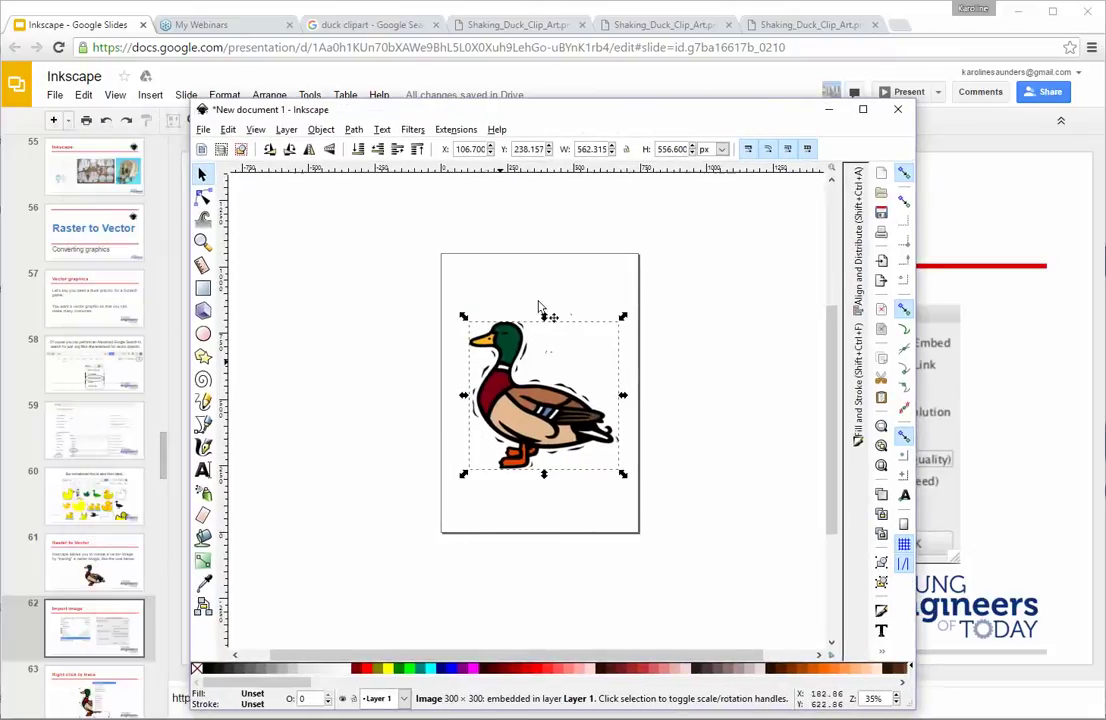
In Google Slides, show slide 63, 'Right click to trace'.
left_click(718, 84)
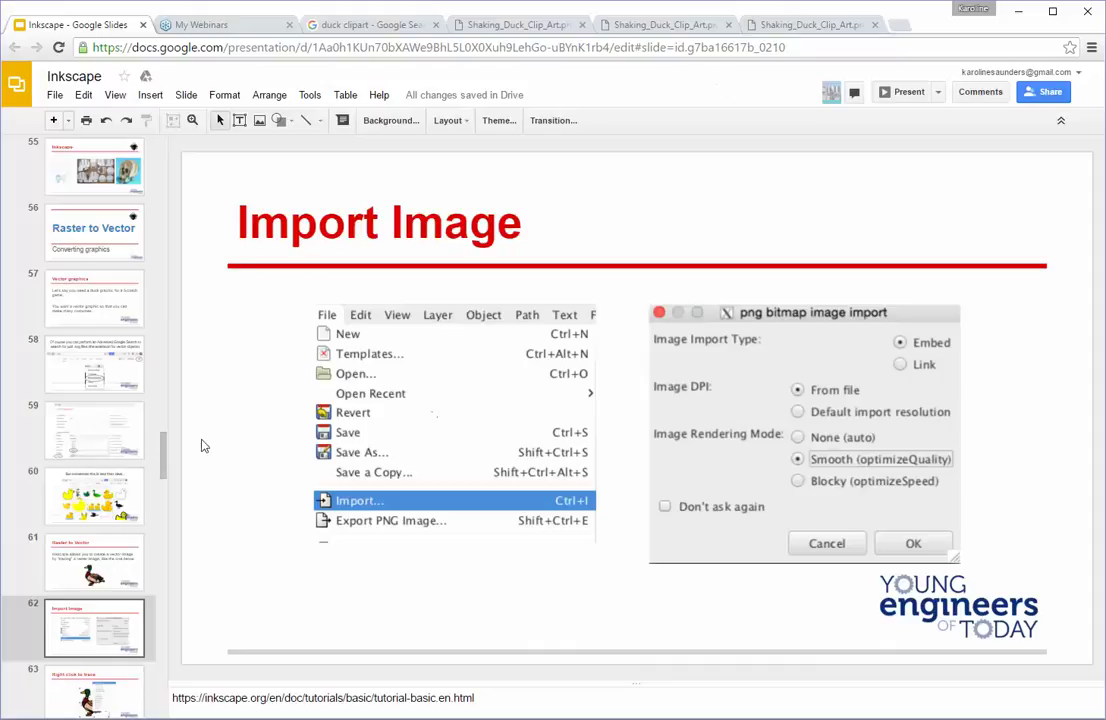
left_click_drag(158, 474, 167, 493)
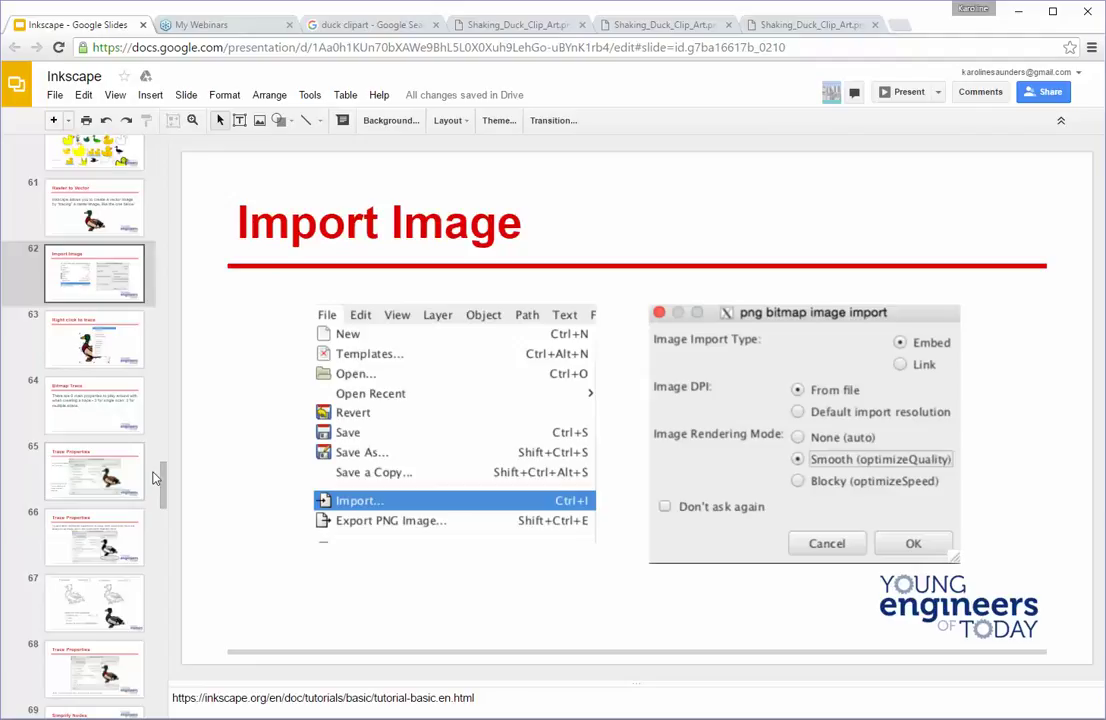
left_click(94, 340)
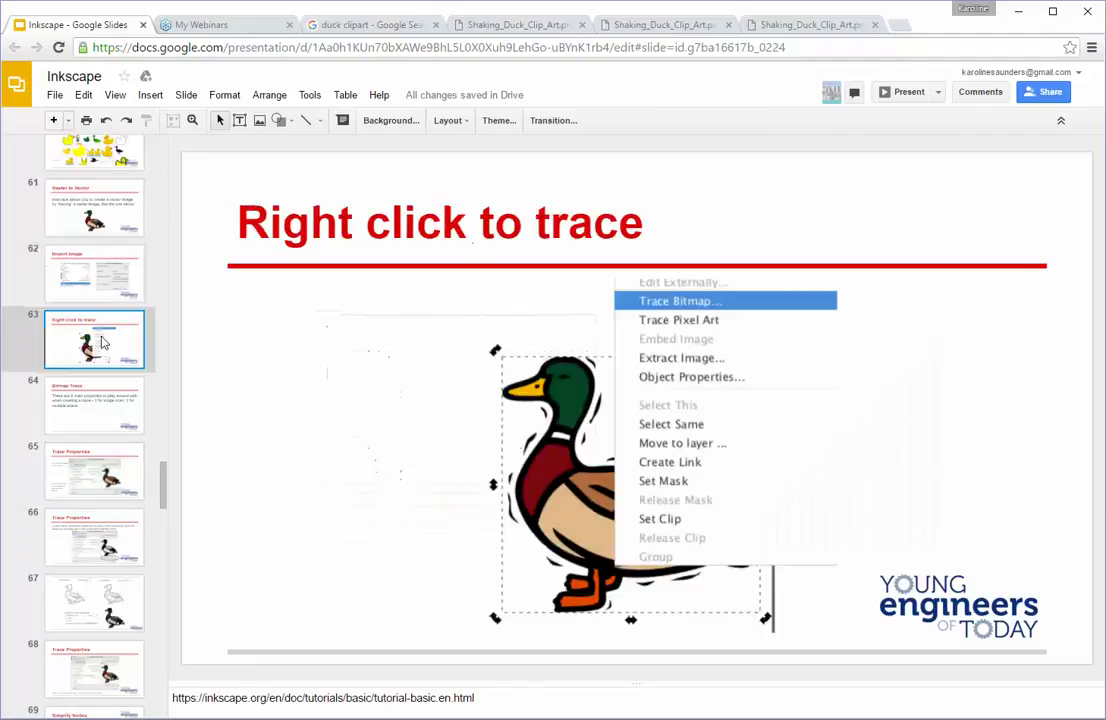
left_click(74, 257)
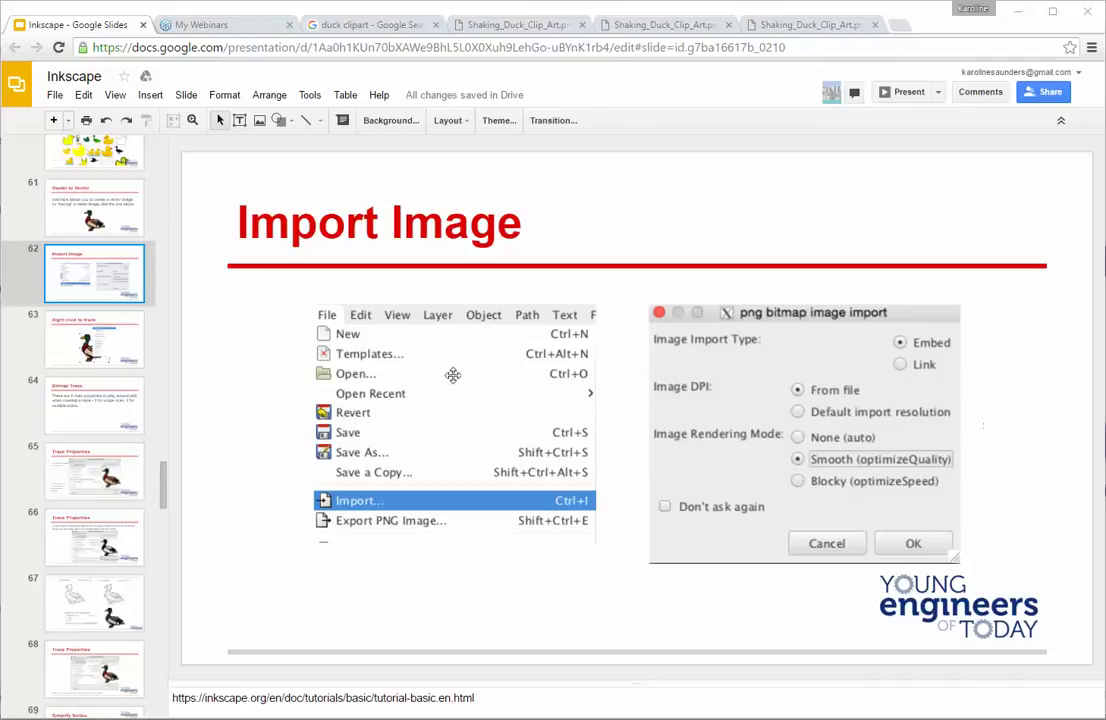
left_click(112, 343)
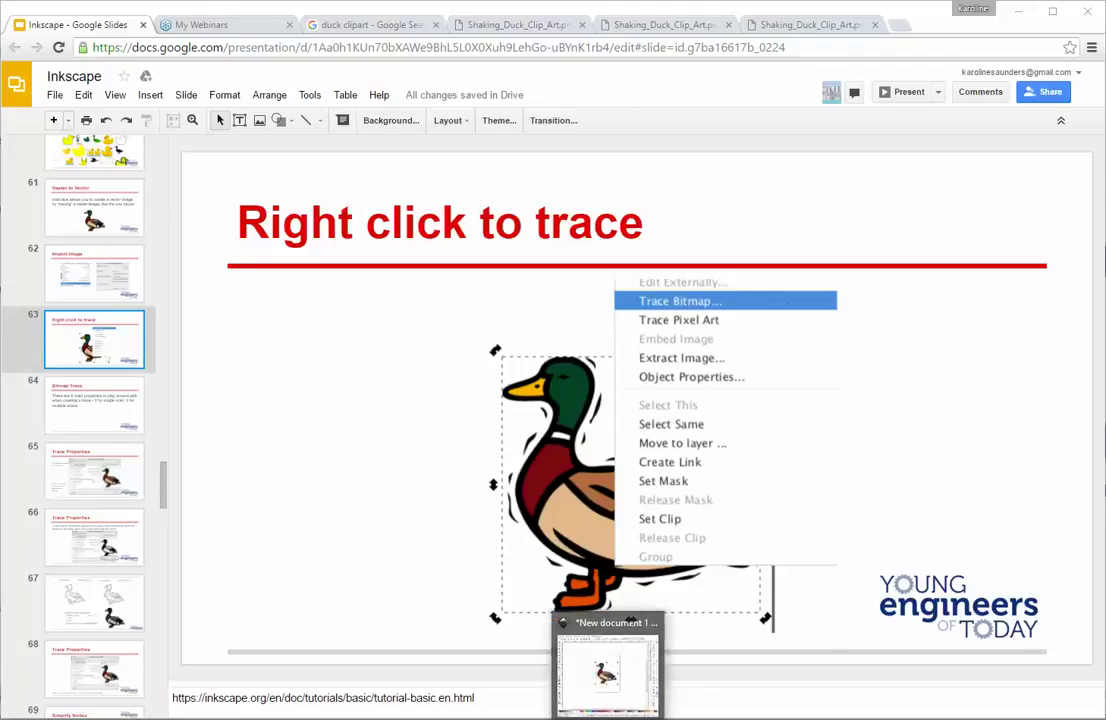
Open Trace Bitmap from the duck image's context menu and center the dialog.
left_click(610, 680)
right_click(517, 437)
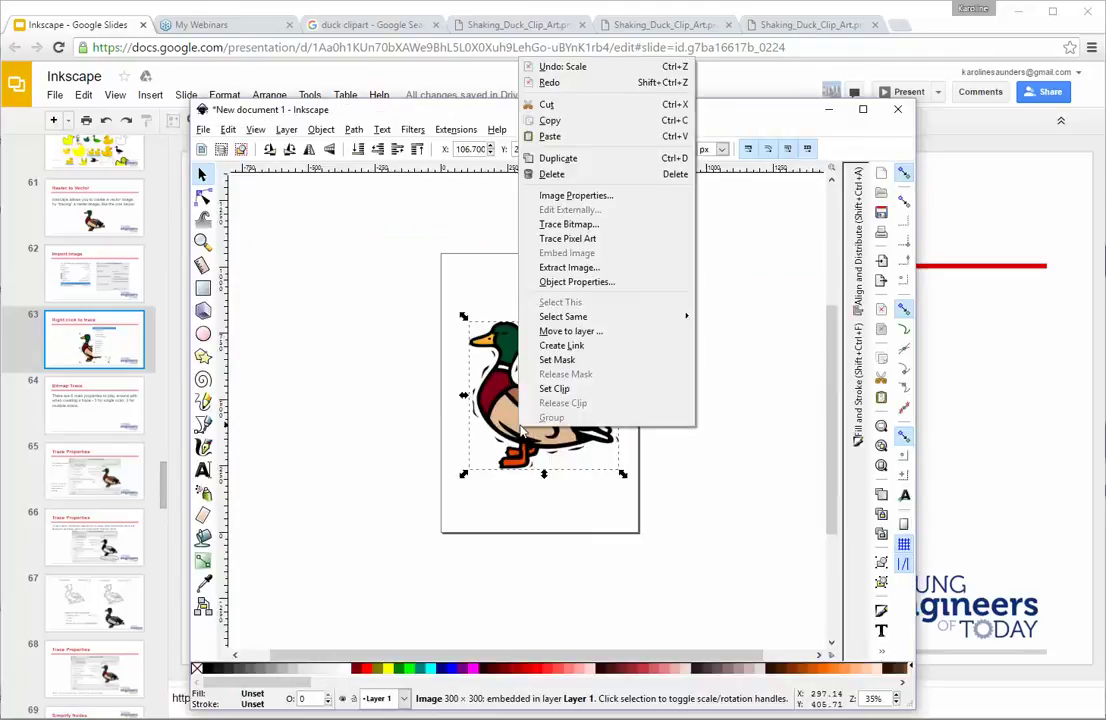
left_click(612, 231)
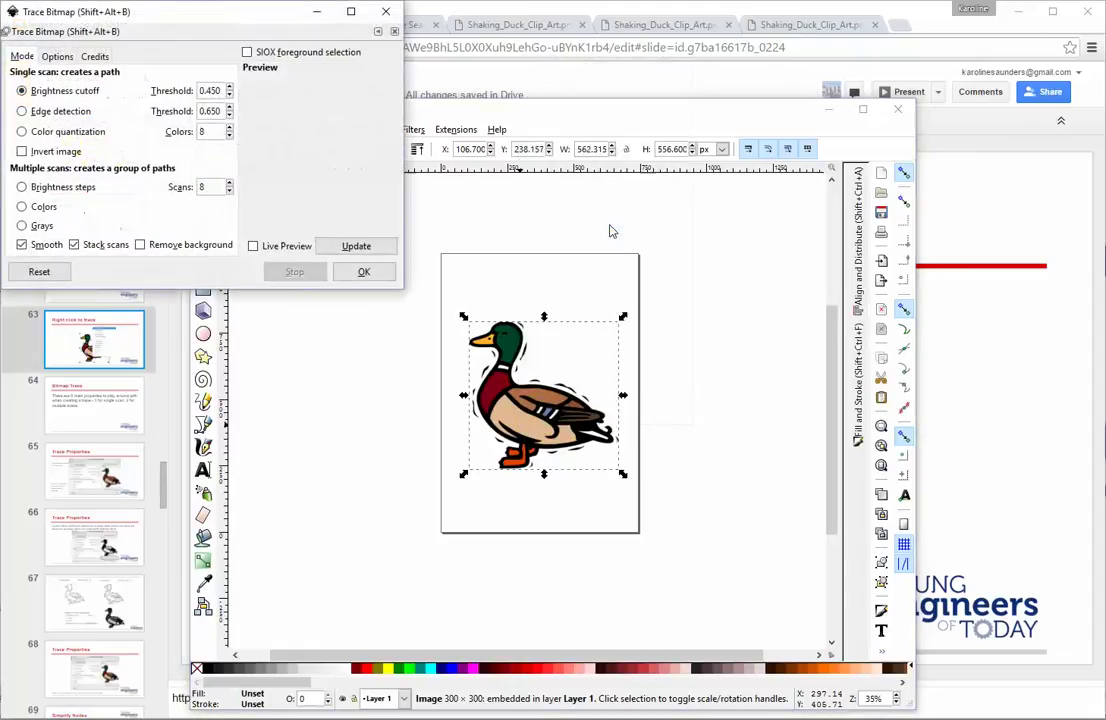
mouse_move(190, 24)
left_mouse_down()
mouse_move(345, 120)
mouse_move(458, 266)
mouse_move(494, 287)
left_mouse_up()
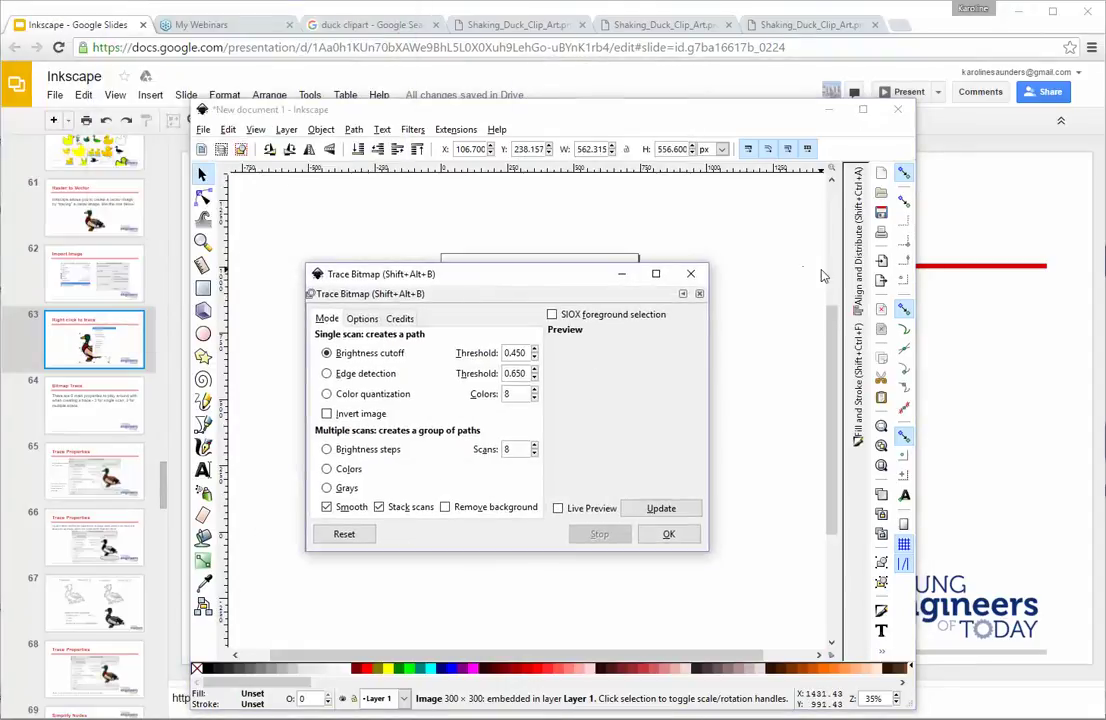
Advance the presentation to slide 64, 'Bitmap Trace', then return to Inkscape.
left_click(953, 345)
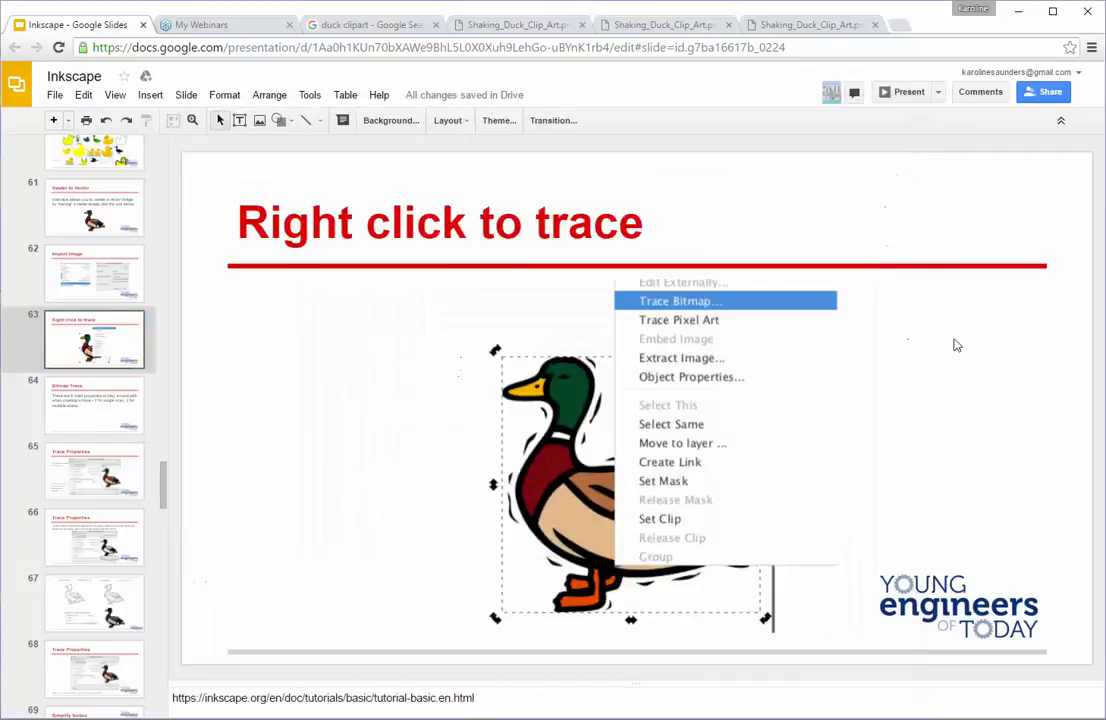
left_click(91, 416)
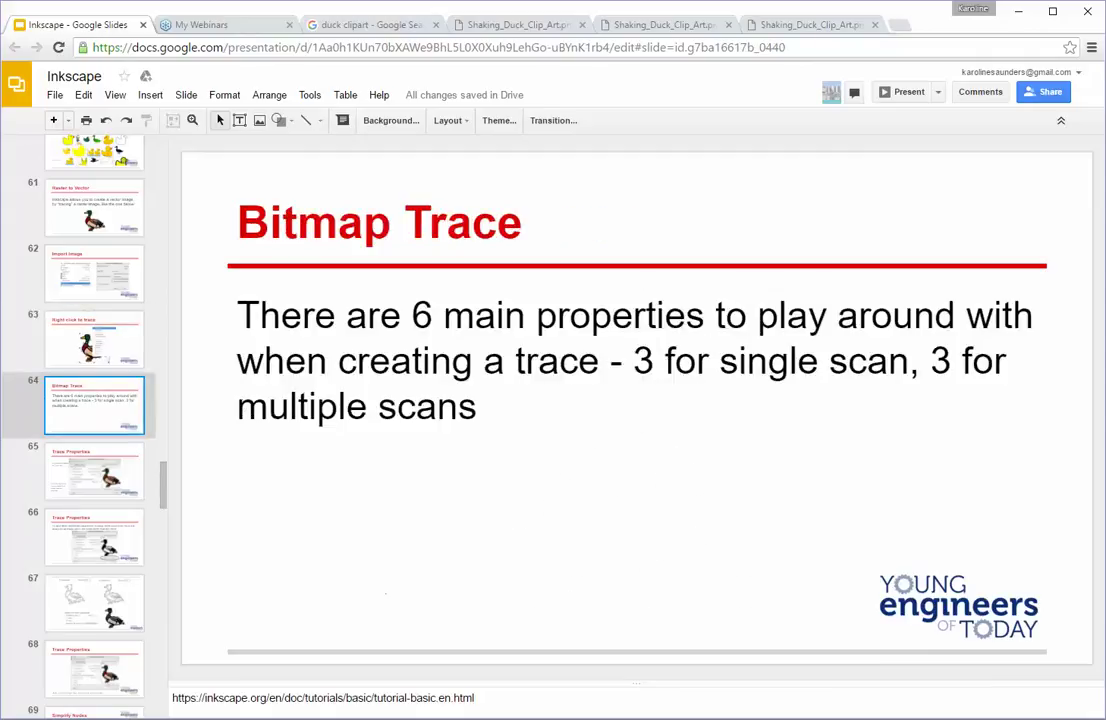
key("alt+Tab")
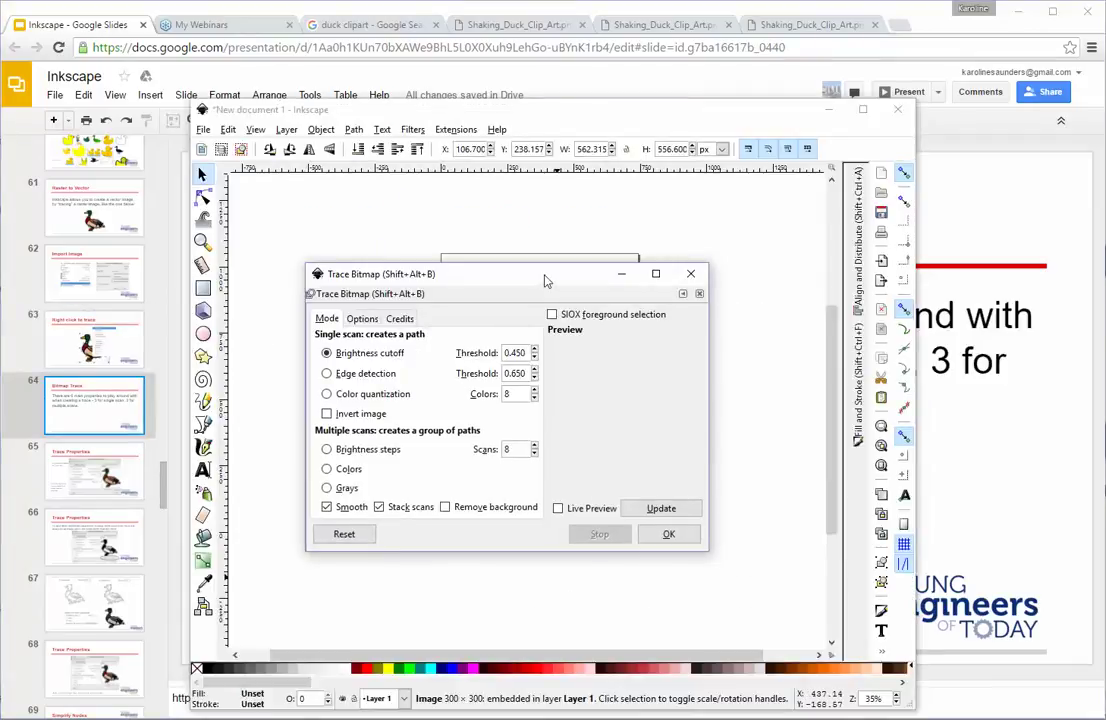
Reposition the Trace Bitmap dialog, then close it to uncover the duck.
mouse_move(545, 280)
left_mouse_down()
mouse_move(617, 526)
mouse_move(607, 553)
mouse_move(561, 438)
left_mouse_up()
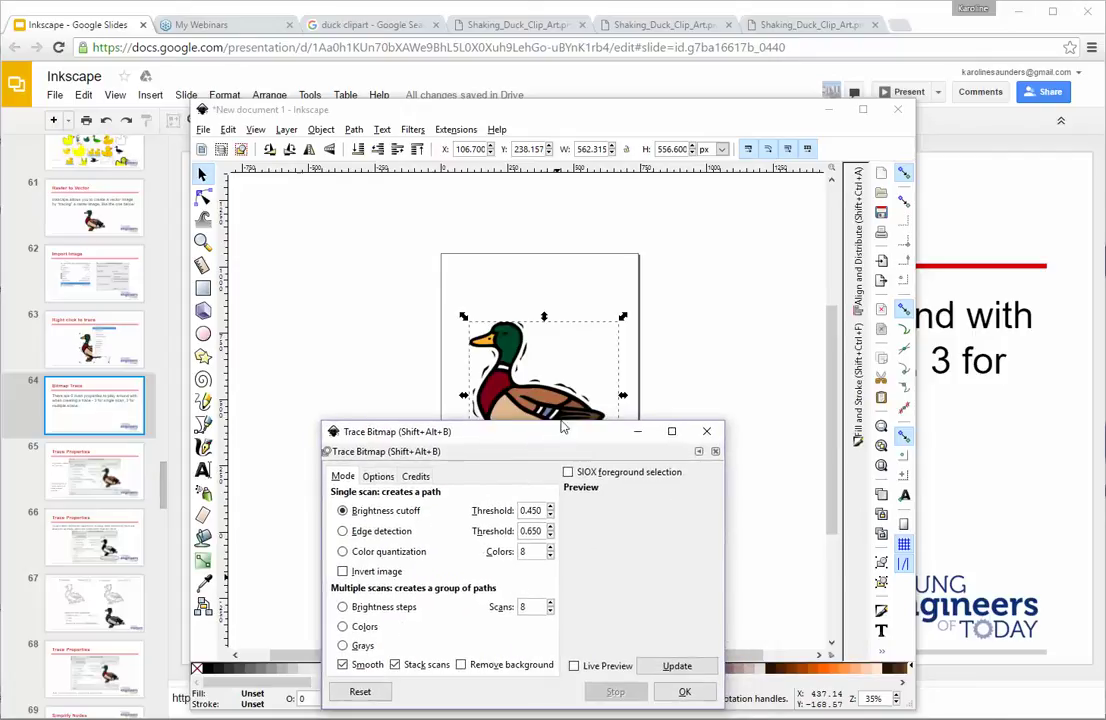
left_click_drag(561, 438, 549, 280)
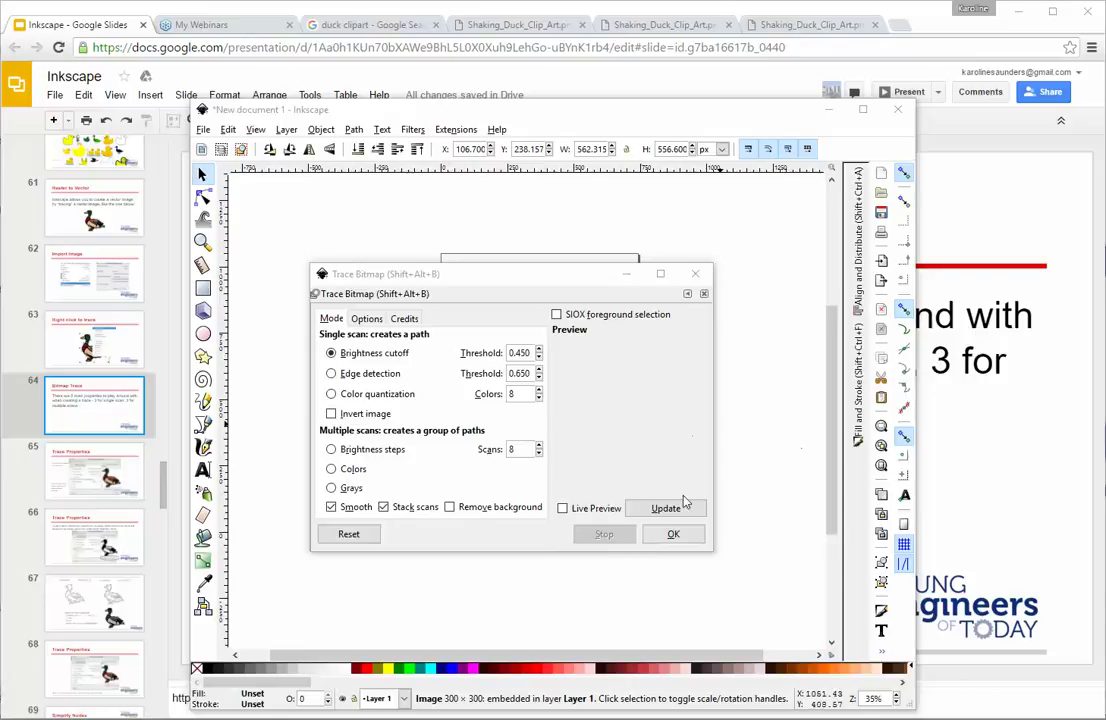
left_click(695, 273)
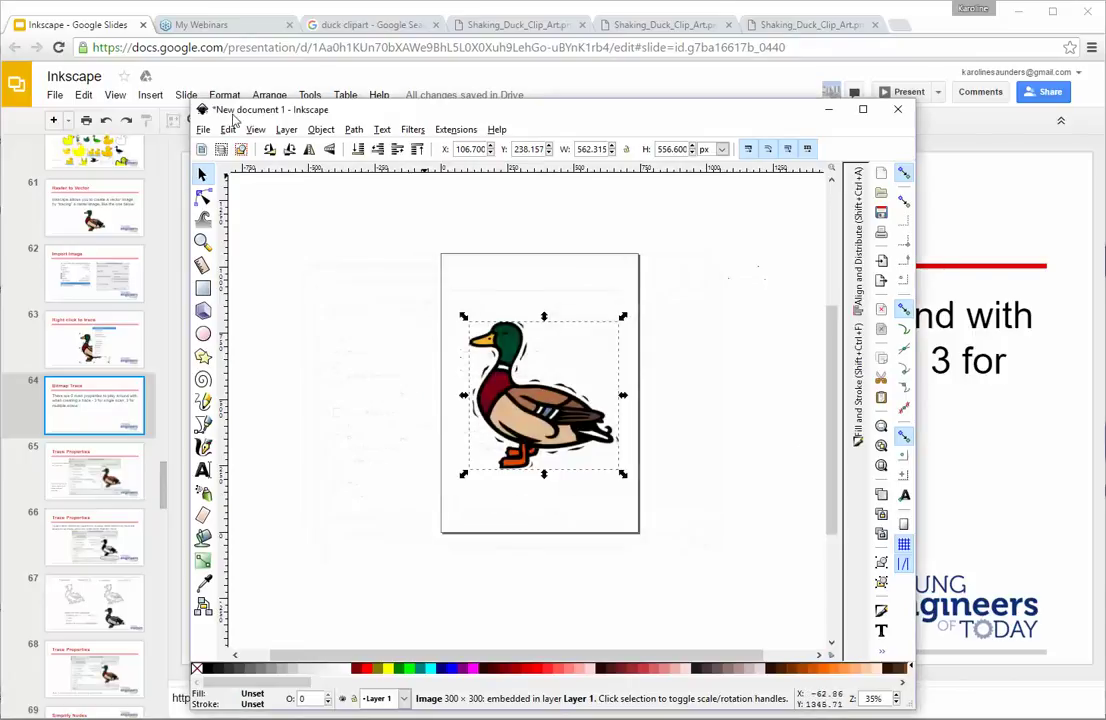
left_click(203, 129)
left_click(247, 278)
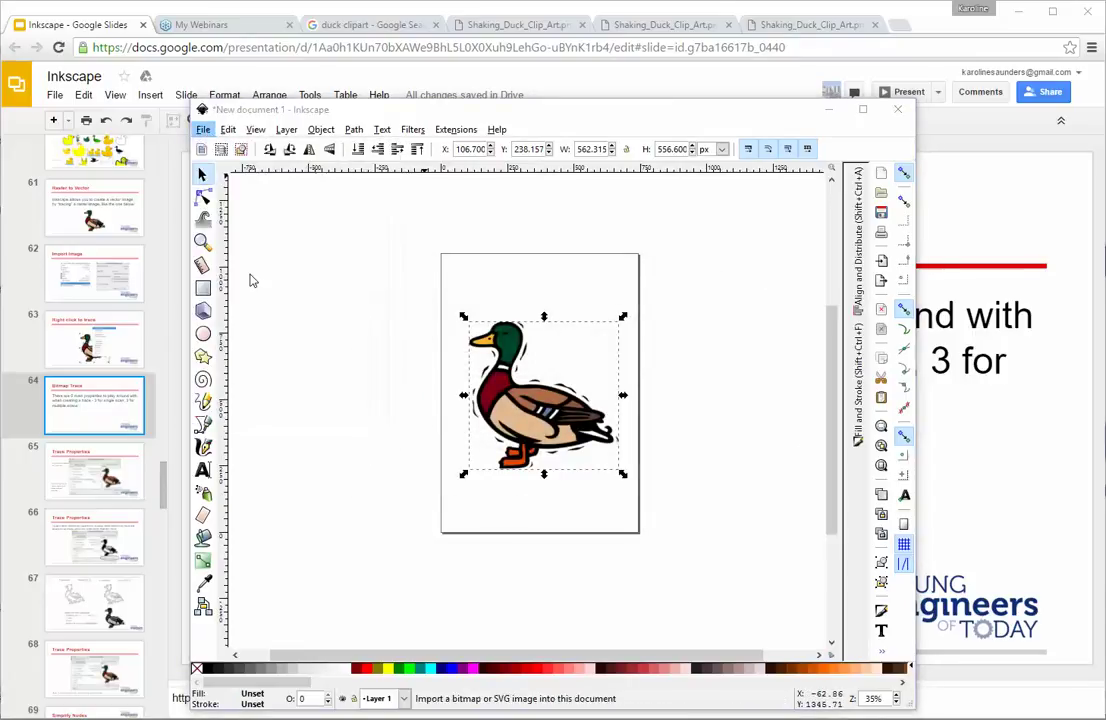
left_click(584, 422)
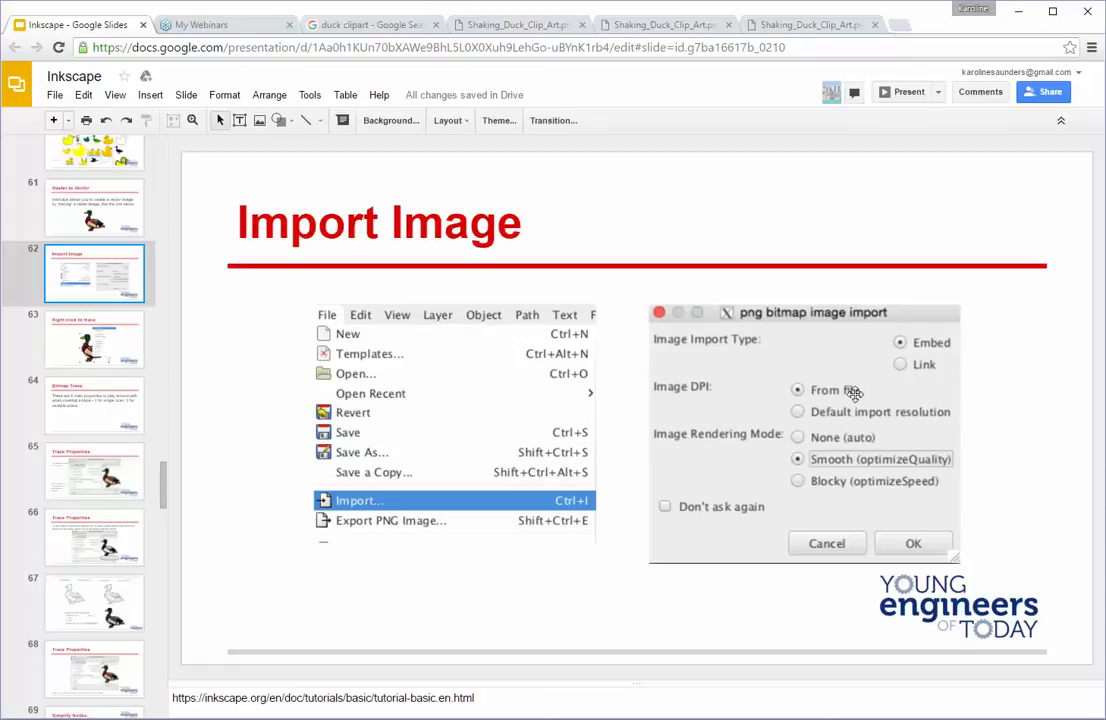
key("alt+Tab")
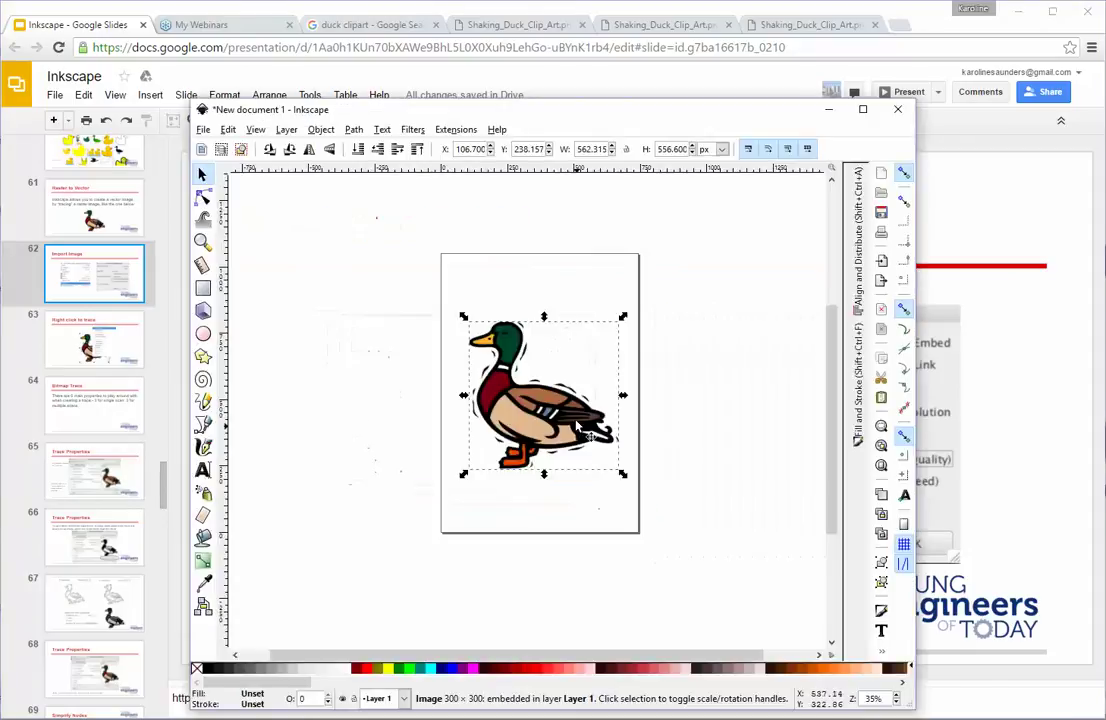
left_click(536, 507)
right_click(528, 412)
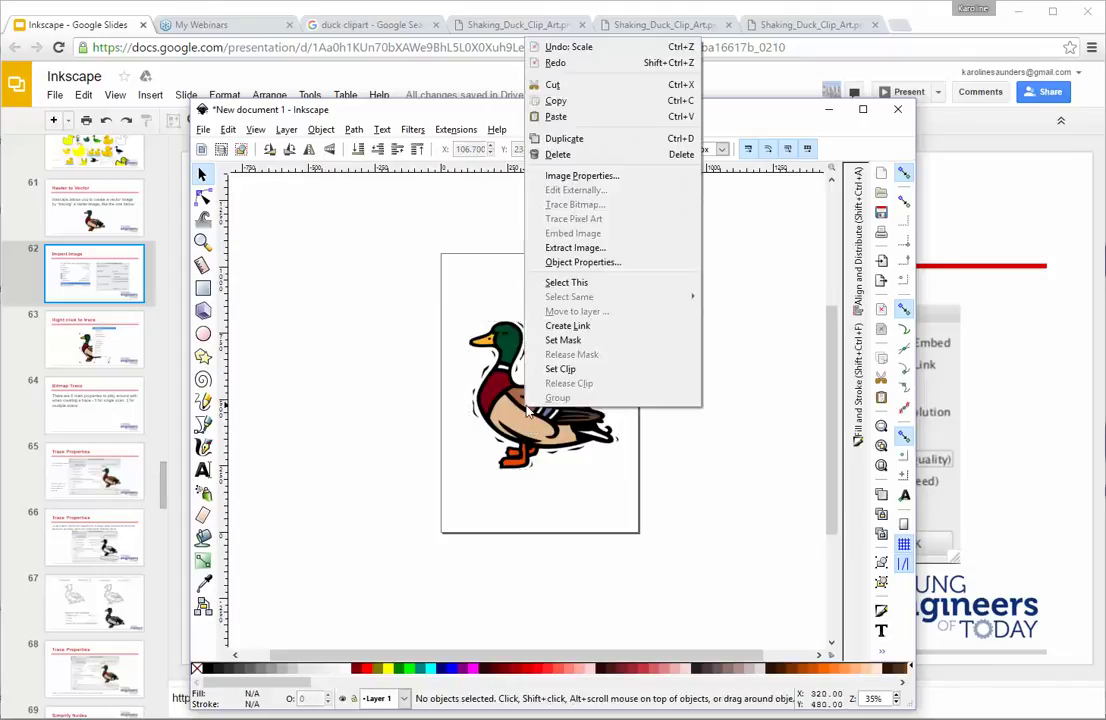
left_click(533, 509)
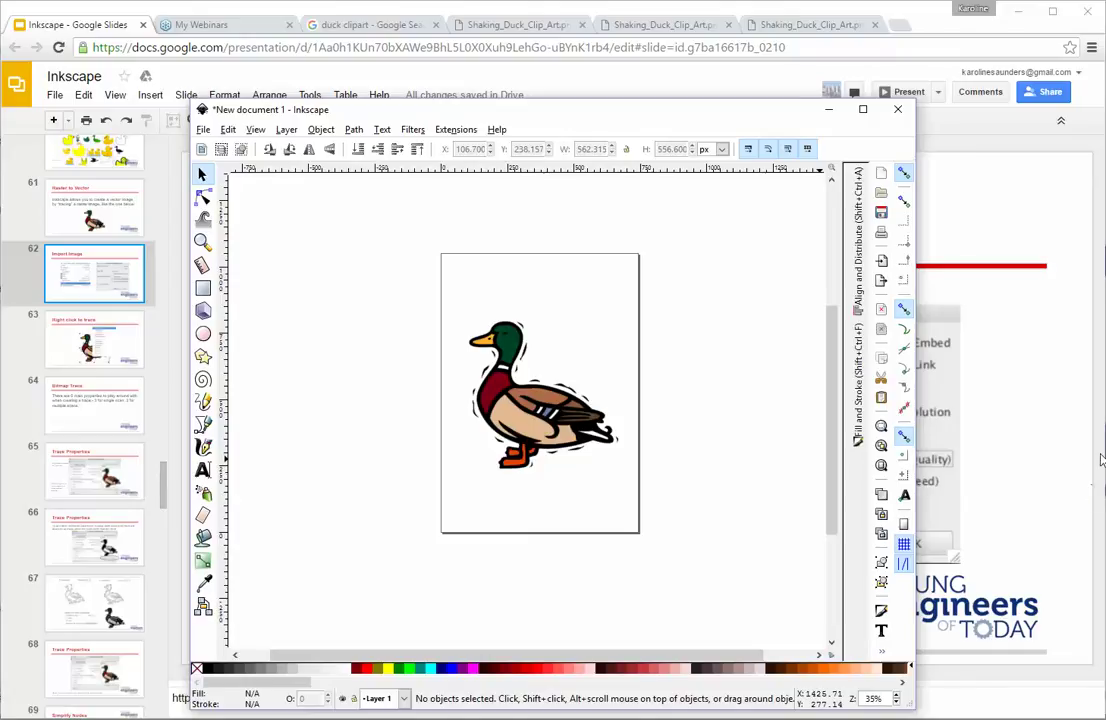
left_click(528, 425)
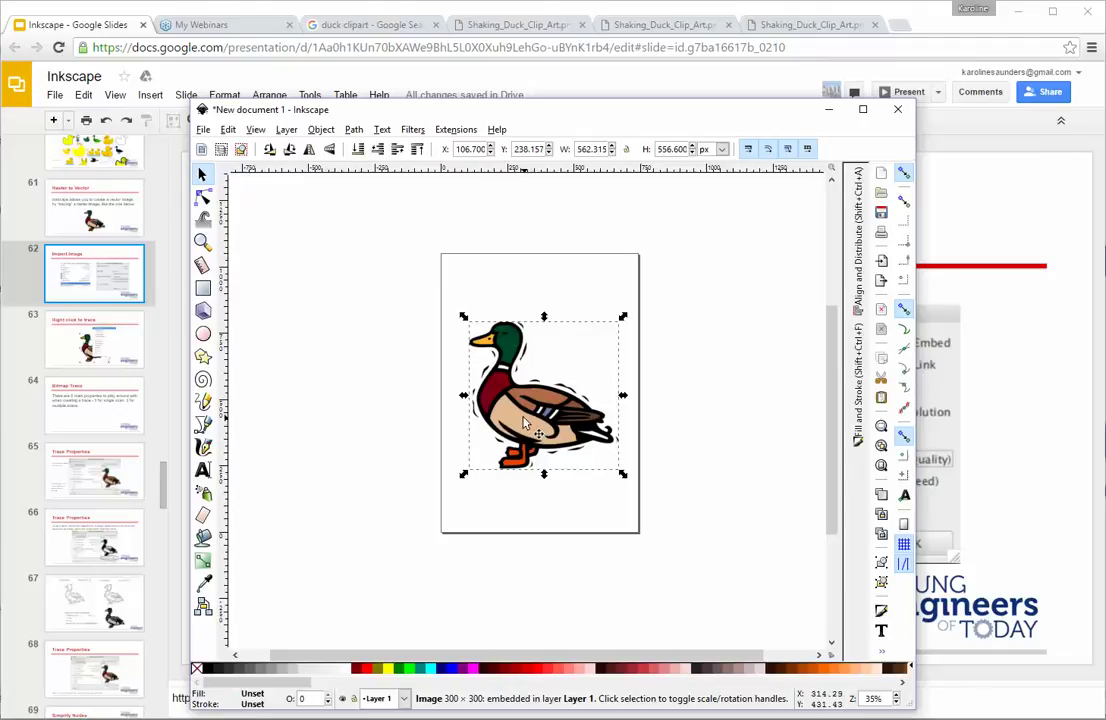
right_click(525, 424)
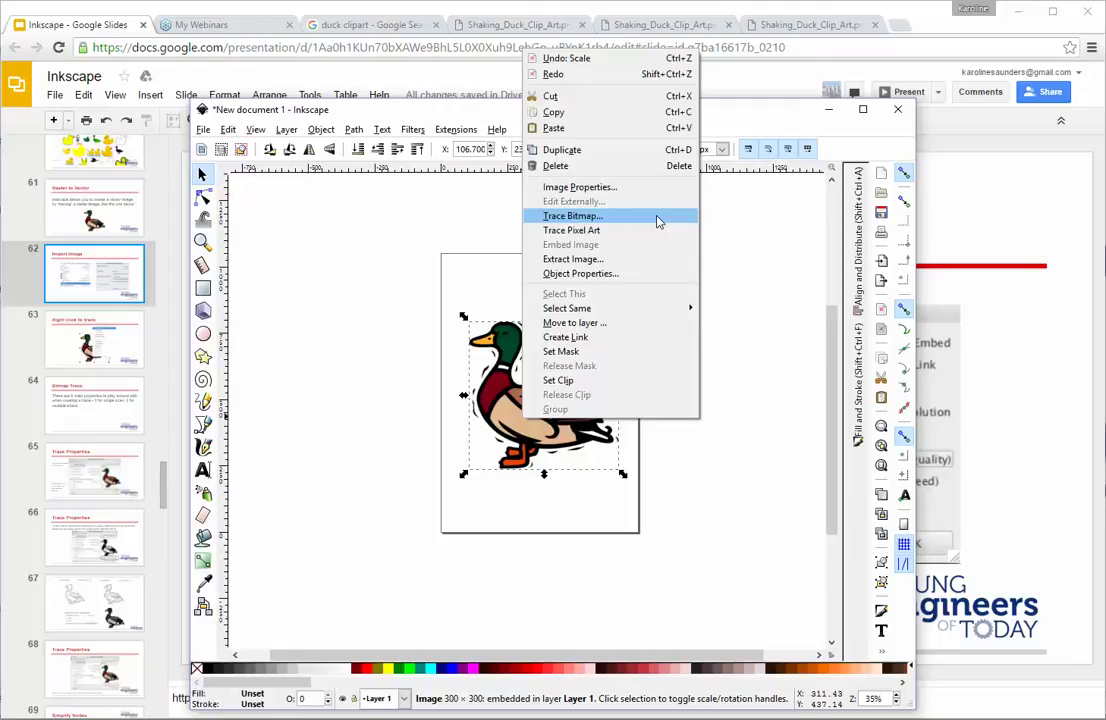
left_click(760, 471)
left_click(338, 353)
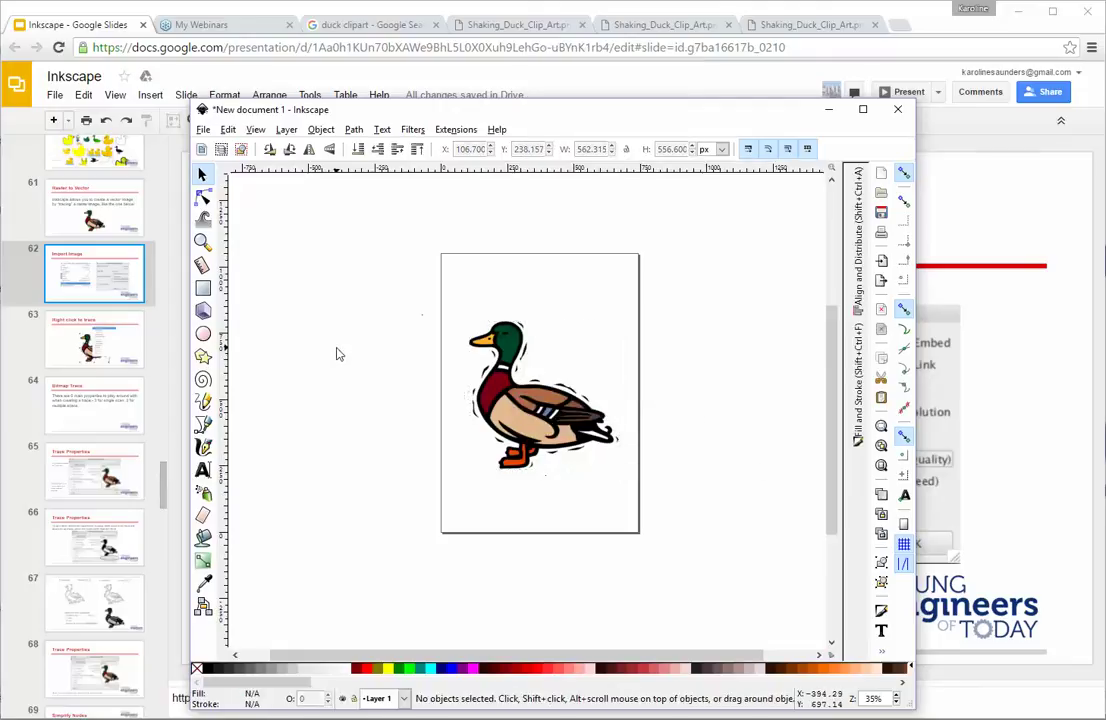
left_click(202, 176)
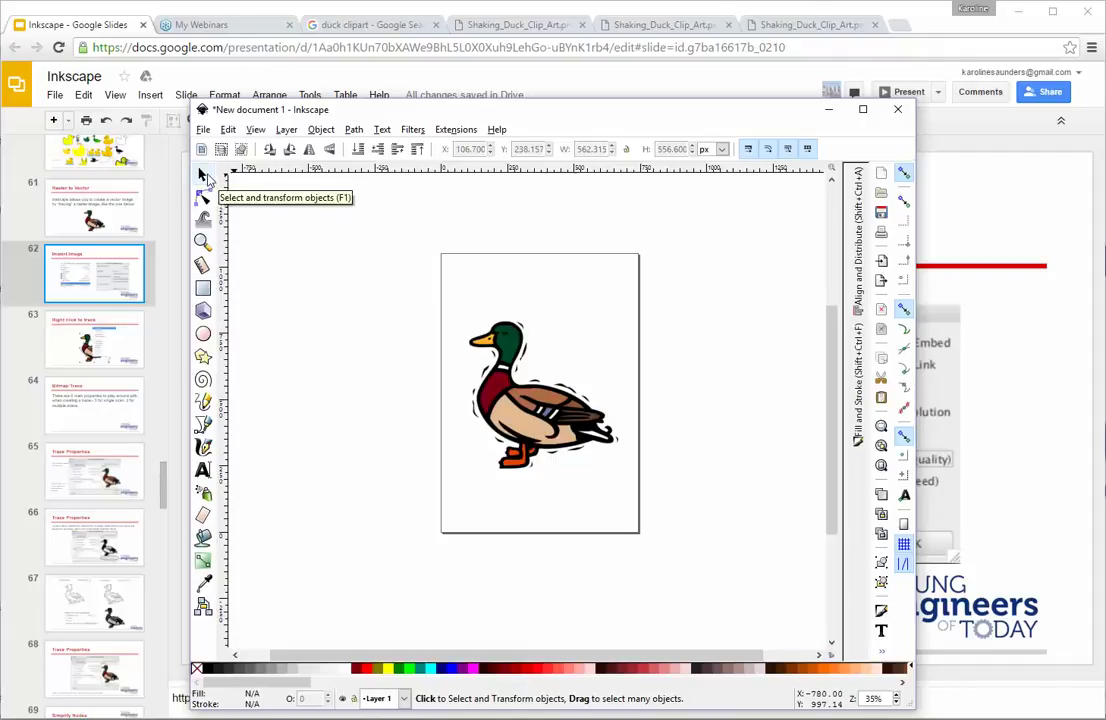
left_click(533, 415)
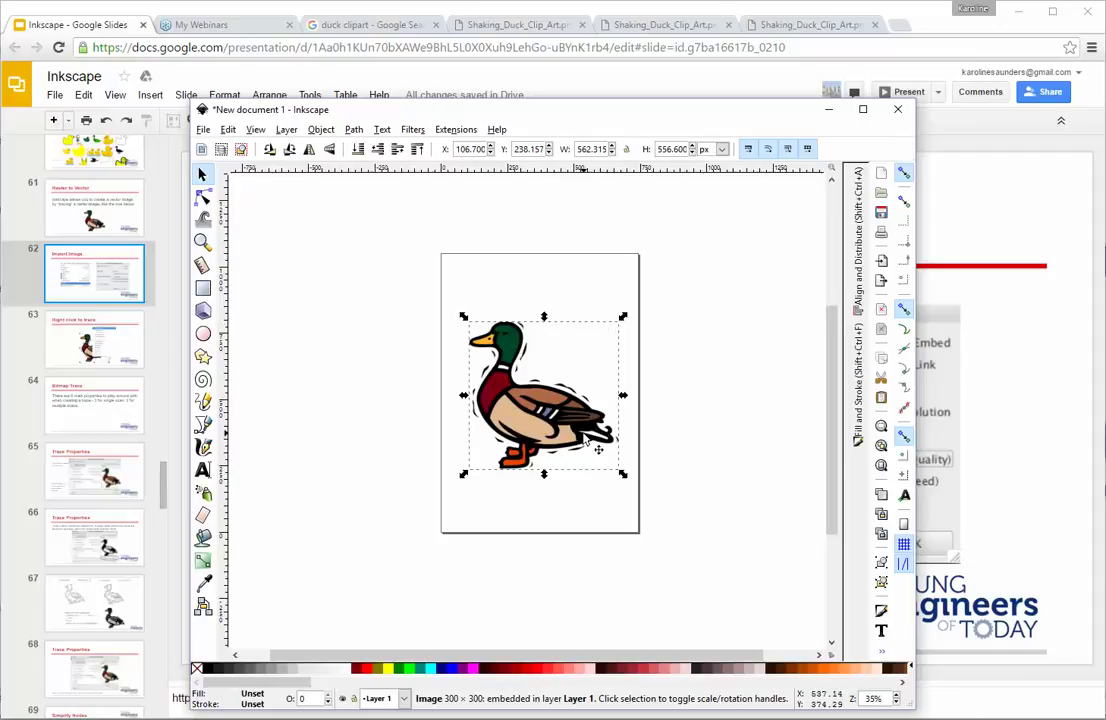
Reopen Trace Bitmap from the duck's context menu and move the dialog left.
right_click(538, 413)
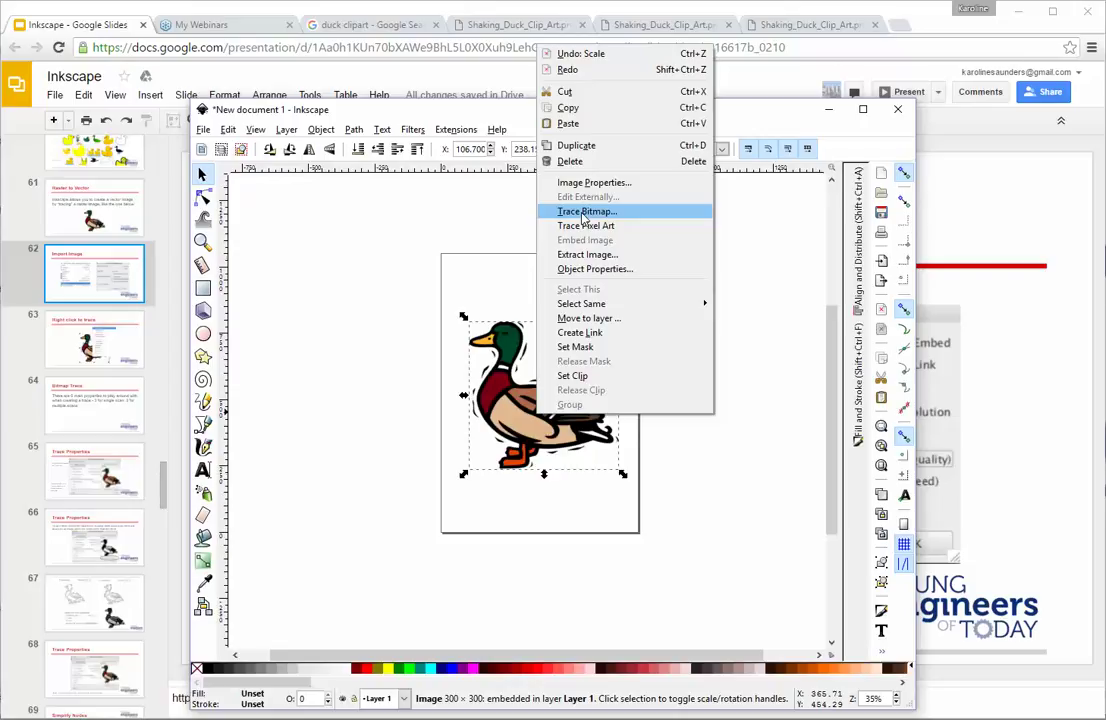
left_click(453, 117)
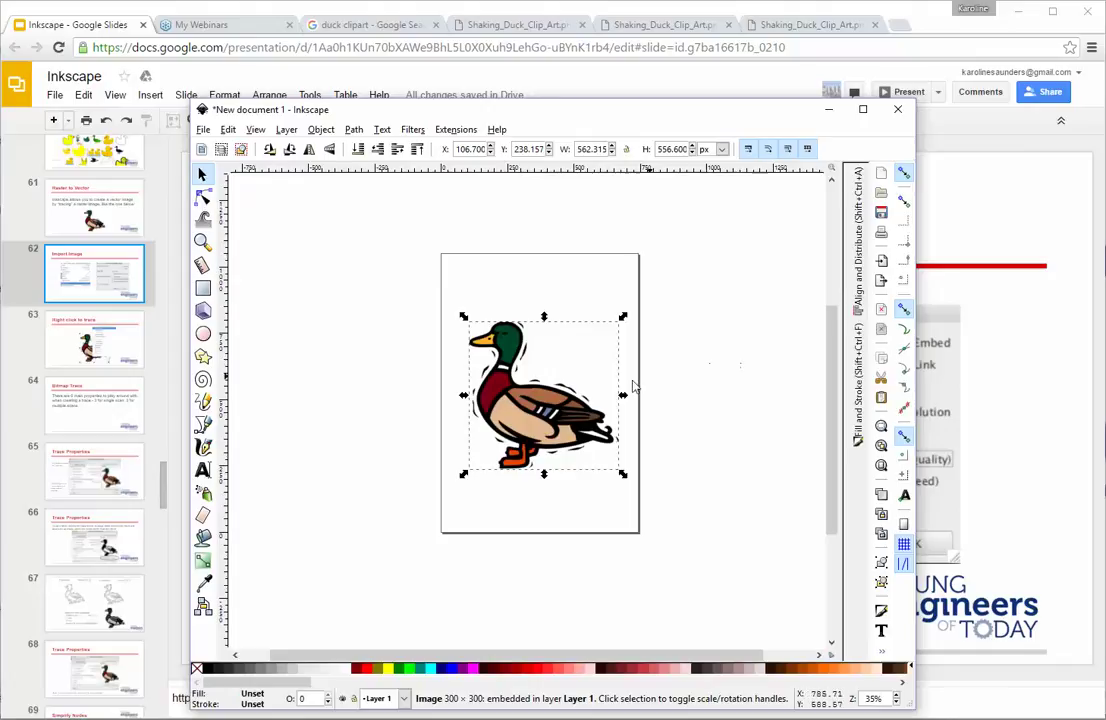
right_click(741, 364)
left_click(805, 196)
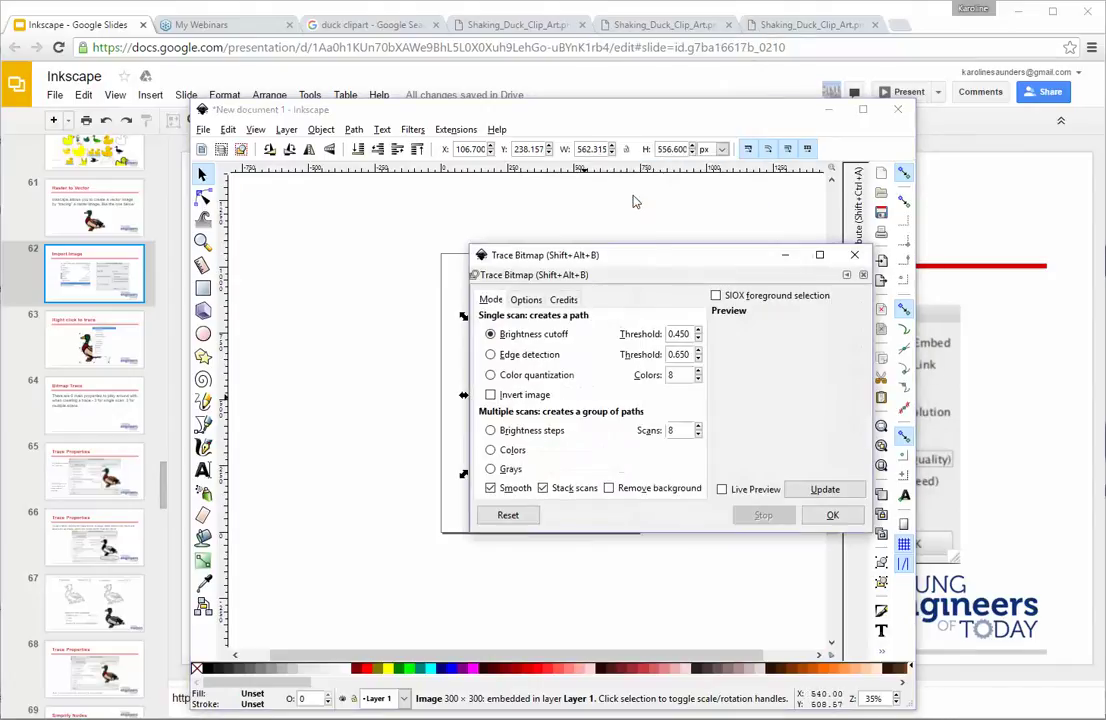
left_click_drag(657, 262, 517, 262)
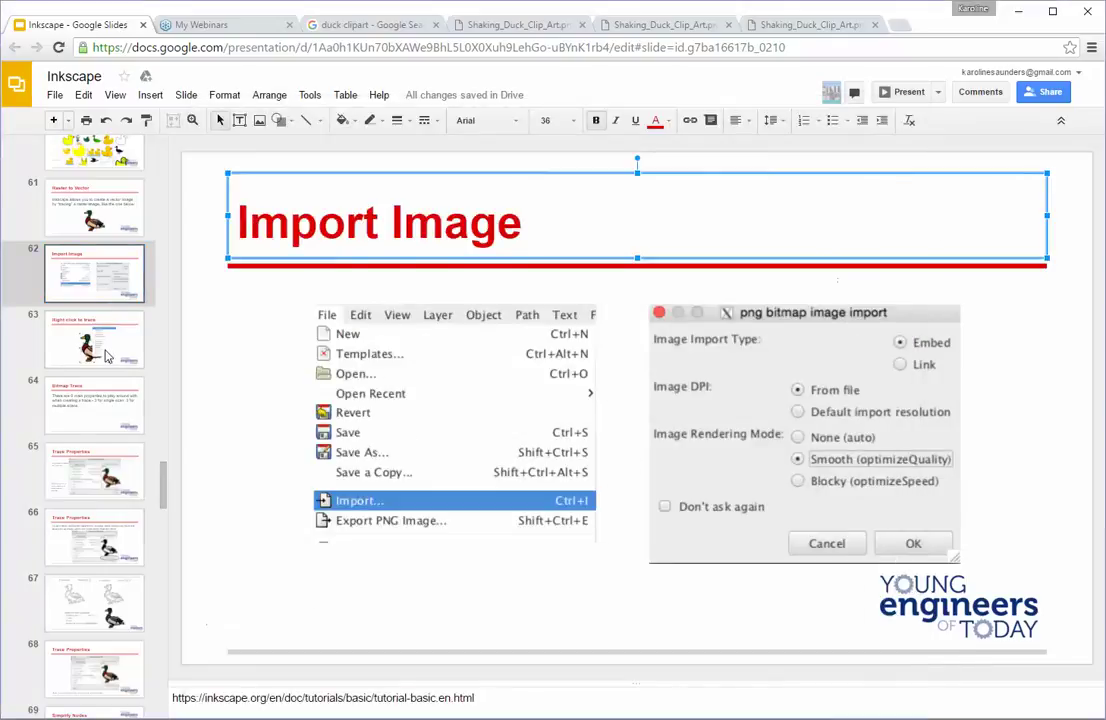
Browse the filmstrip past Bitmap Trace and Vector Graphics to slide 65, 'Trace Properties'.
left_click(116, 412)
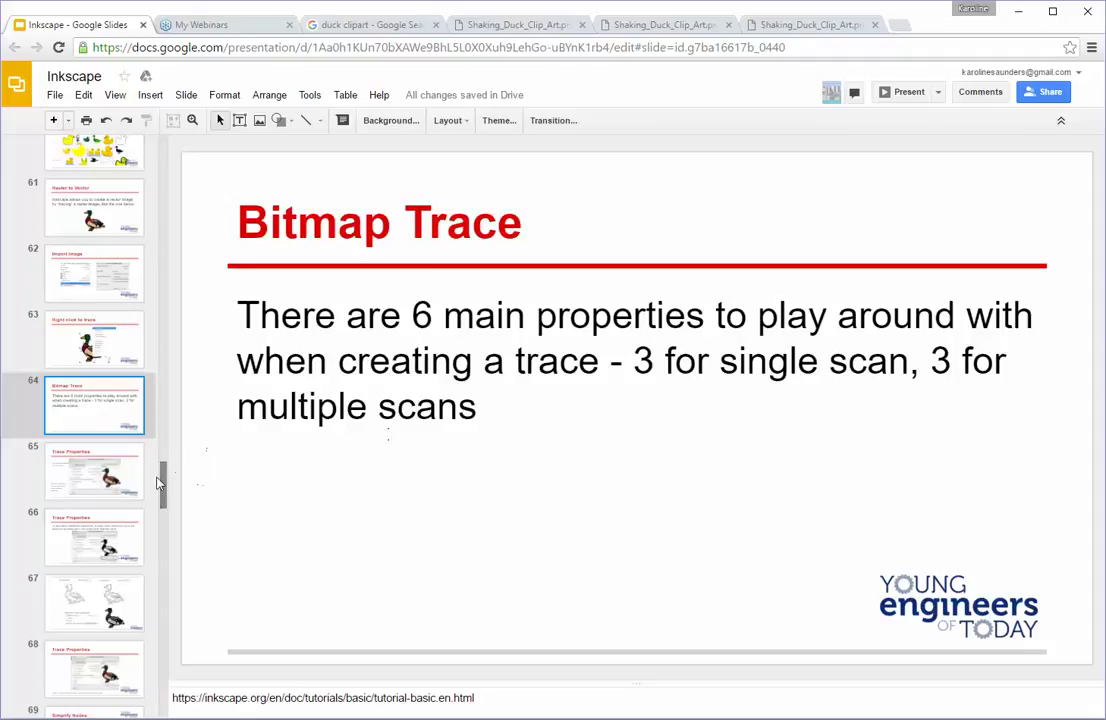
left_click_drag(164, 467, 167, 205)
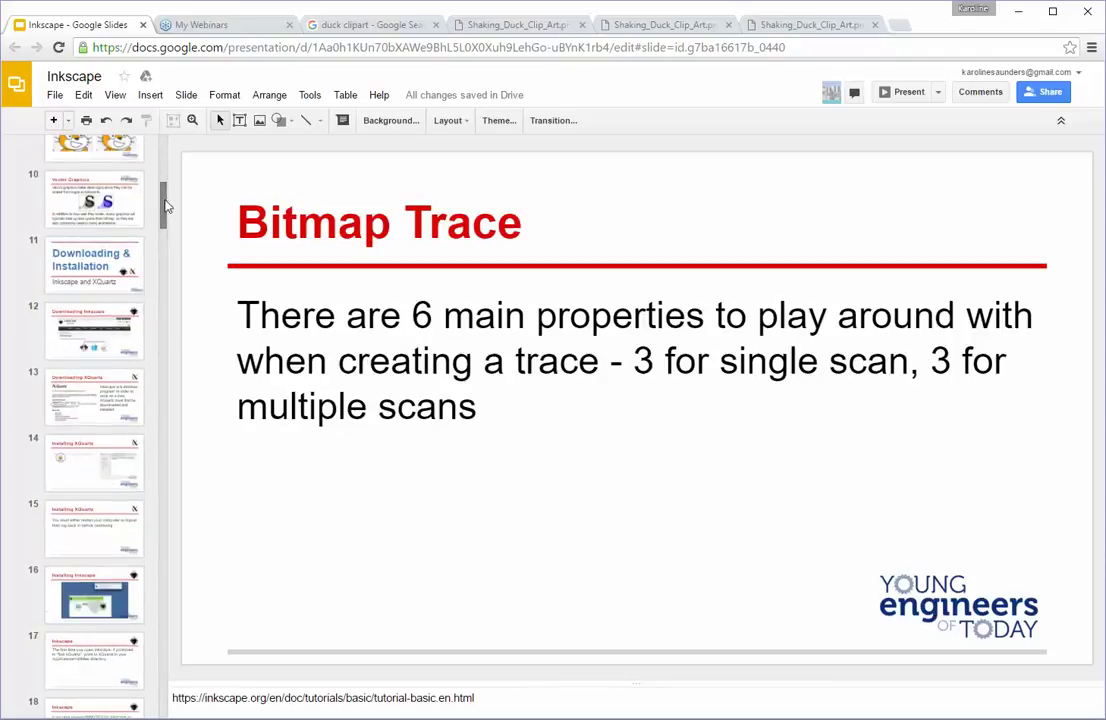
scroll(165, 185, "up", 3)
left_click(92, 258)
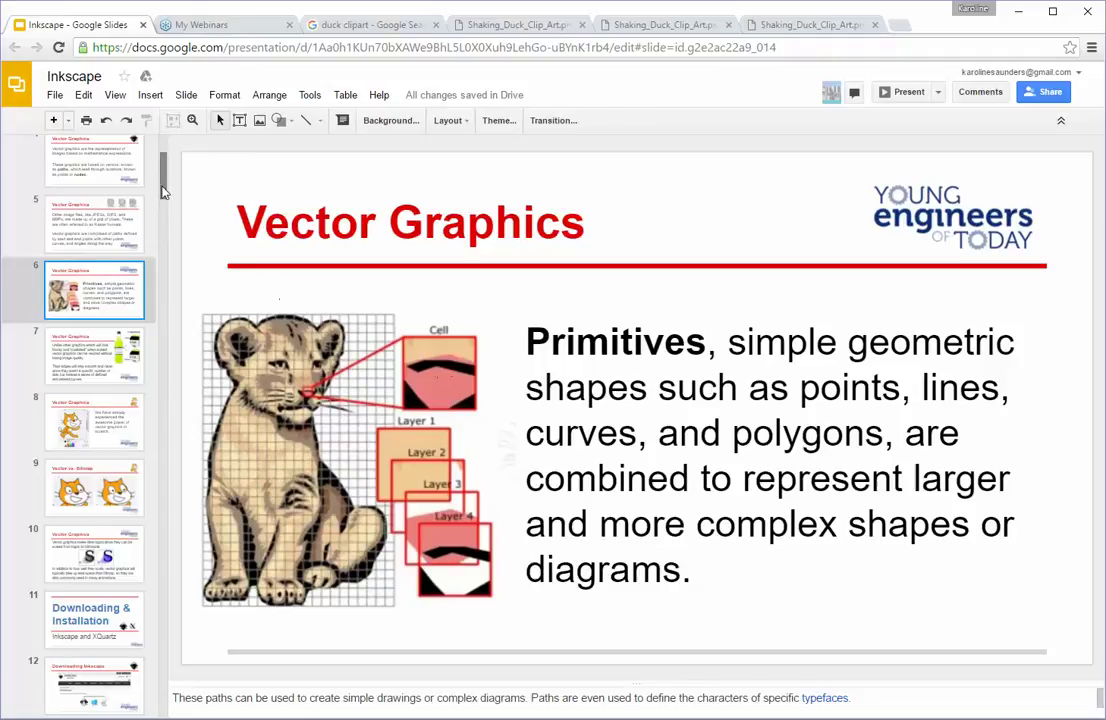
left_click_drag(162, 175, 151, 501)
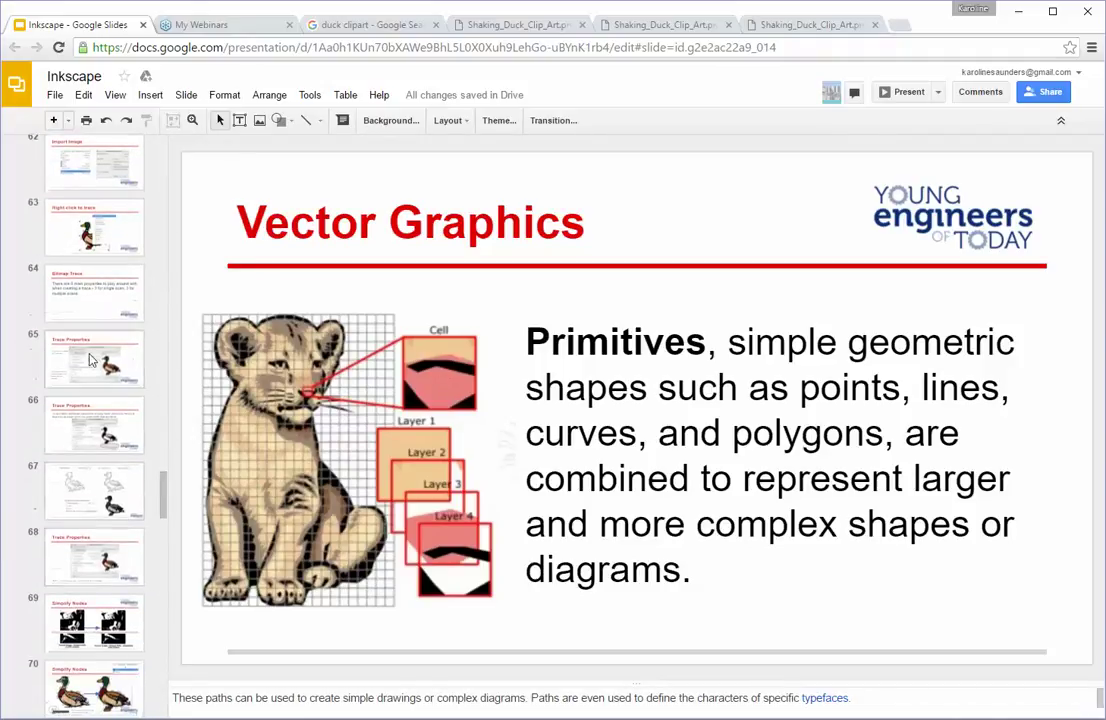
left_click(87, 250)
left_click(94, 291)
left_click(95, 360)
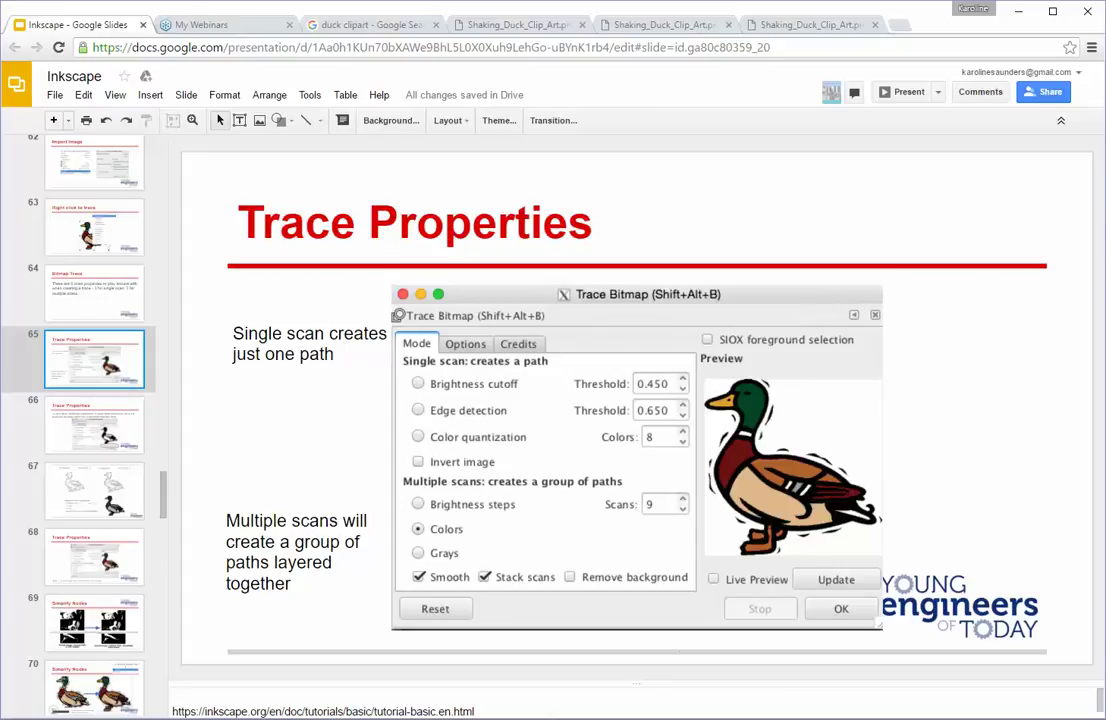
Preview the duck trace, briefly trying edge detection before returning to brightness cutoff.
key("alt+Tab")
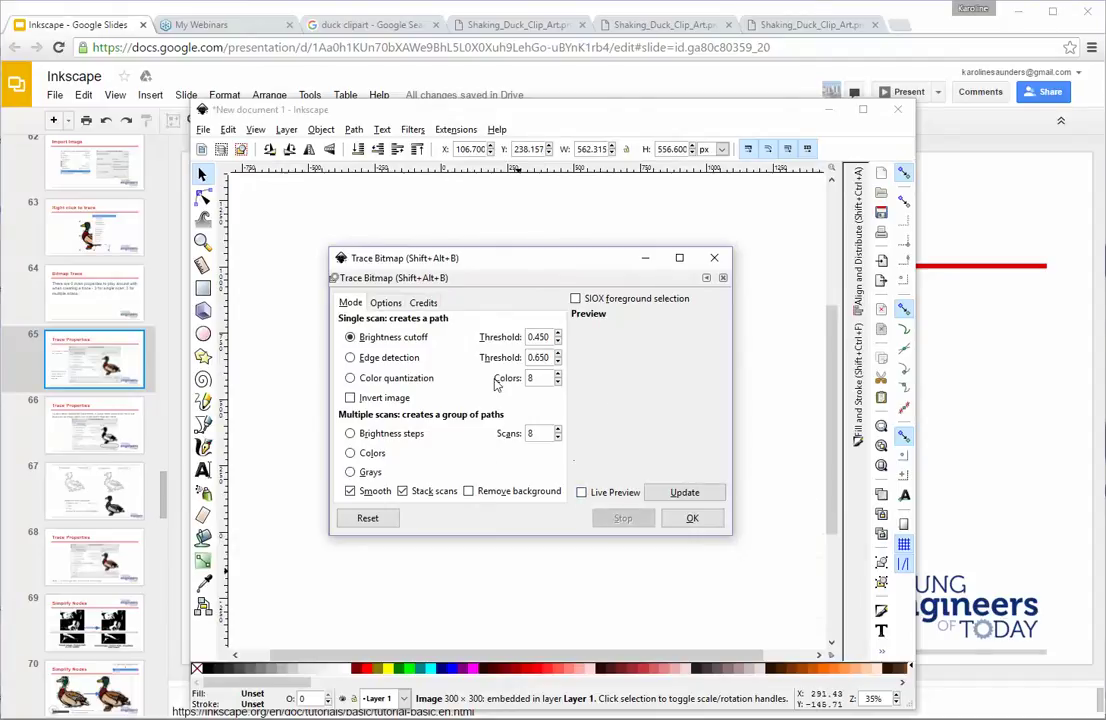
left_click(694, 495)
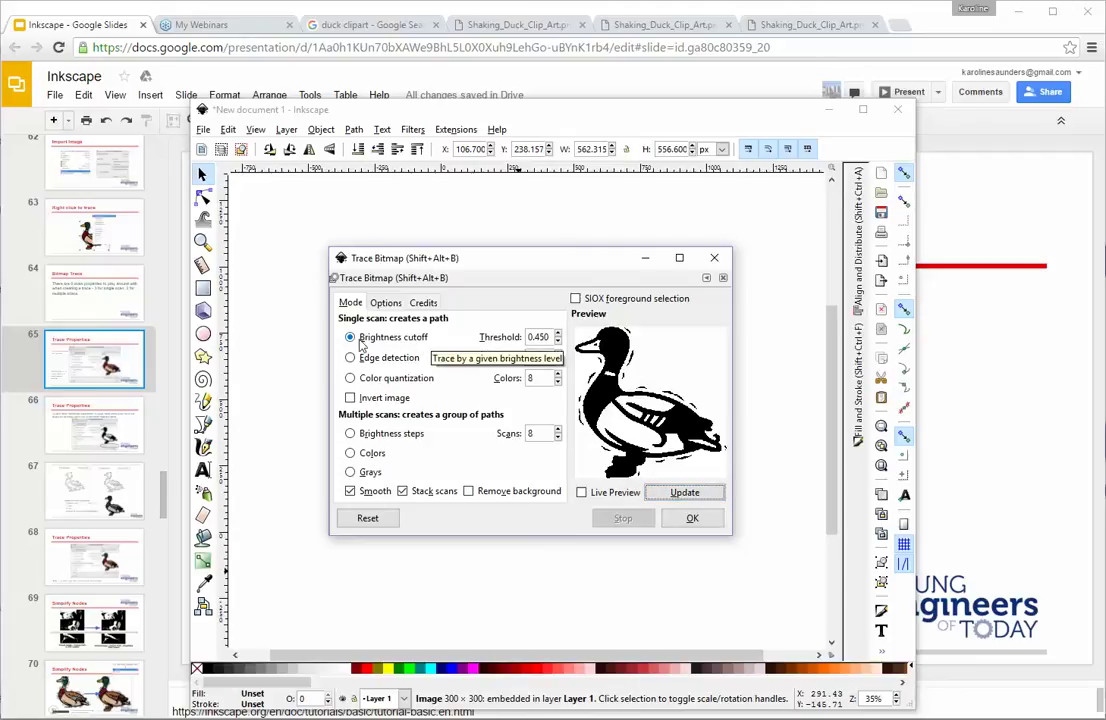
left_click(383, 360)
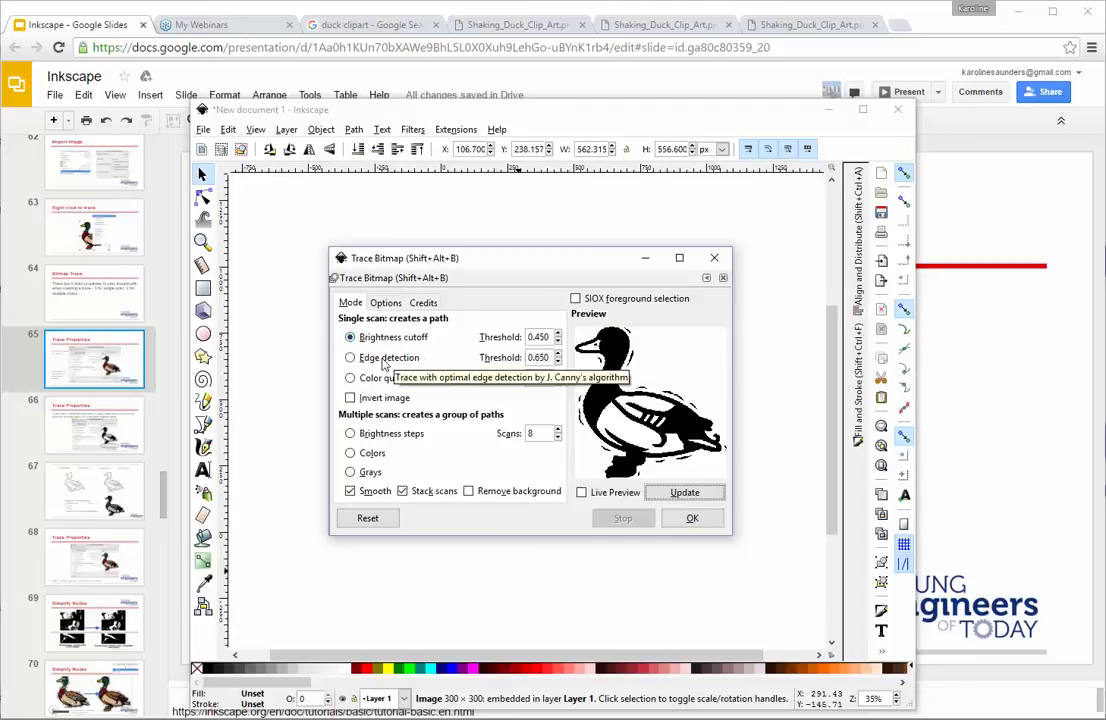
left_click(380, 342)
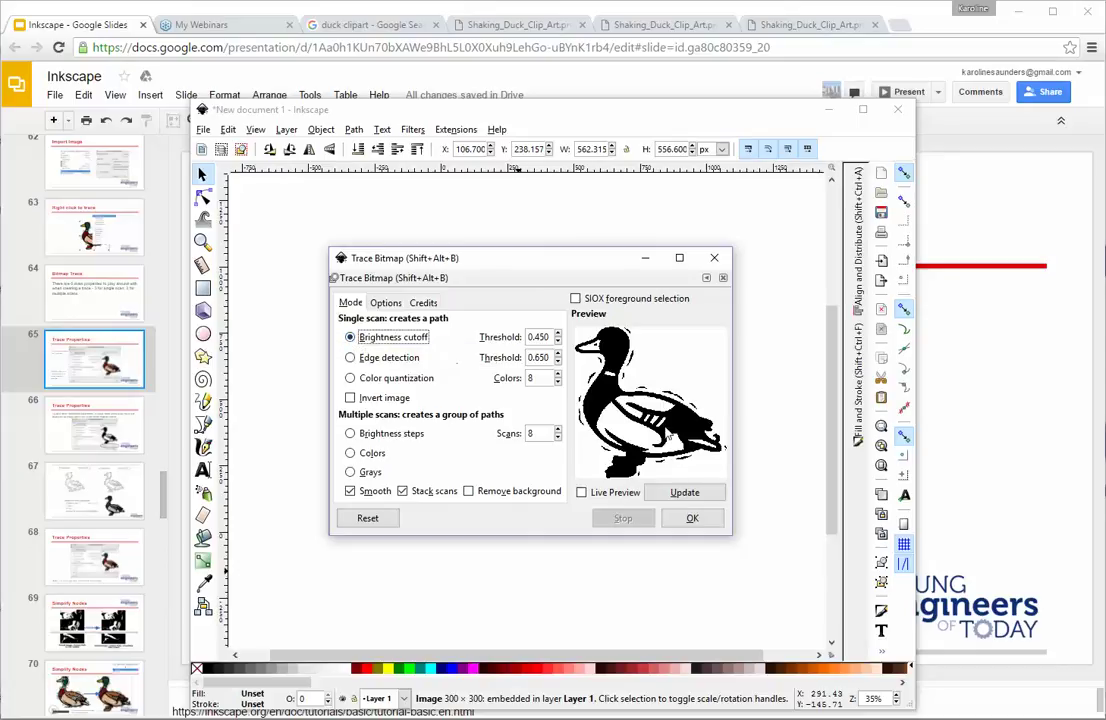
left_click(672, 494)
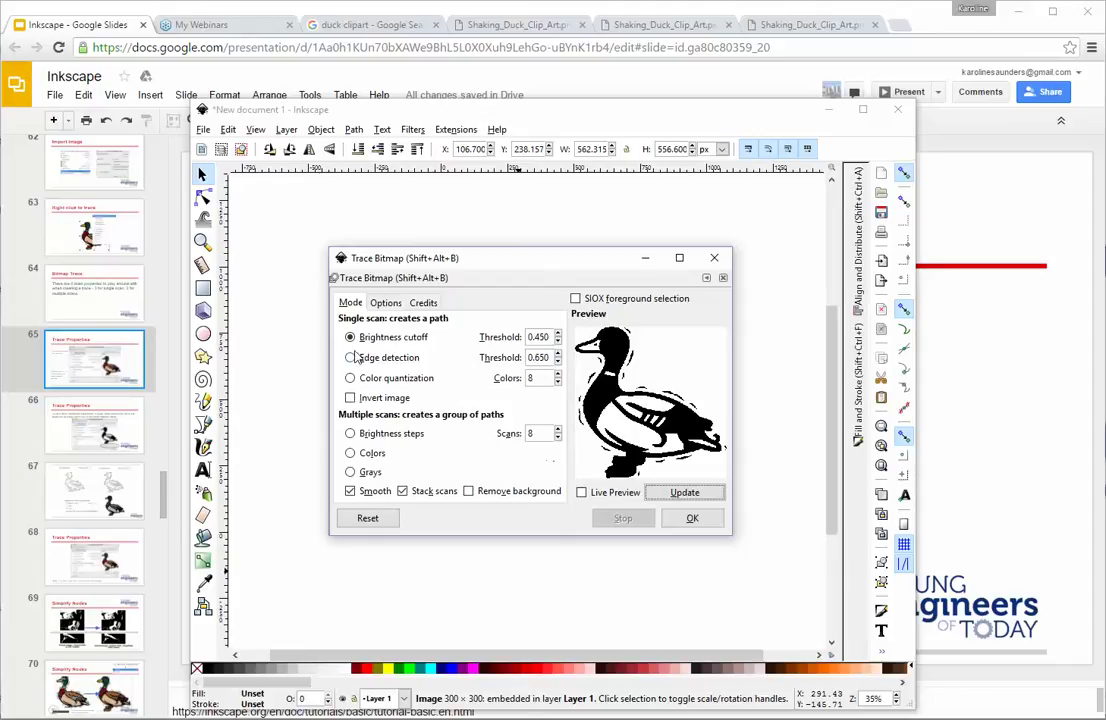
Update the brightness cutoff preview at threshold 0.540, then at 0.410.
scroll(558, 338, "up", 9)
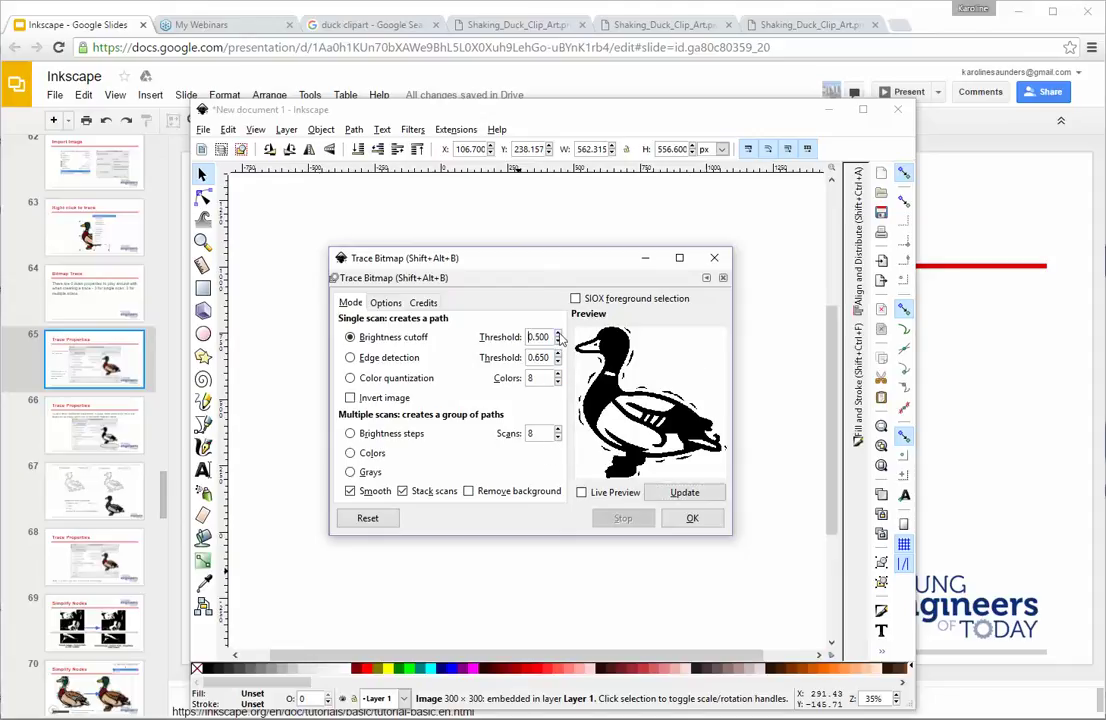
left_click(686, 492)
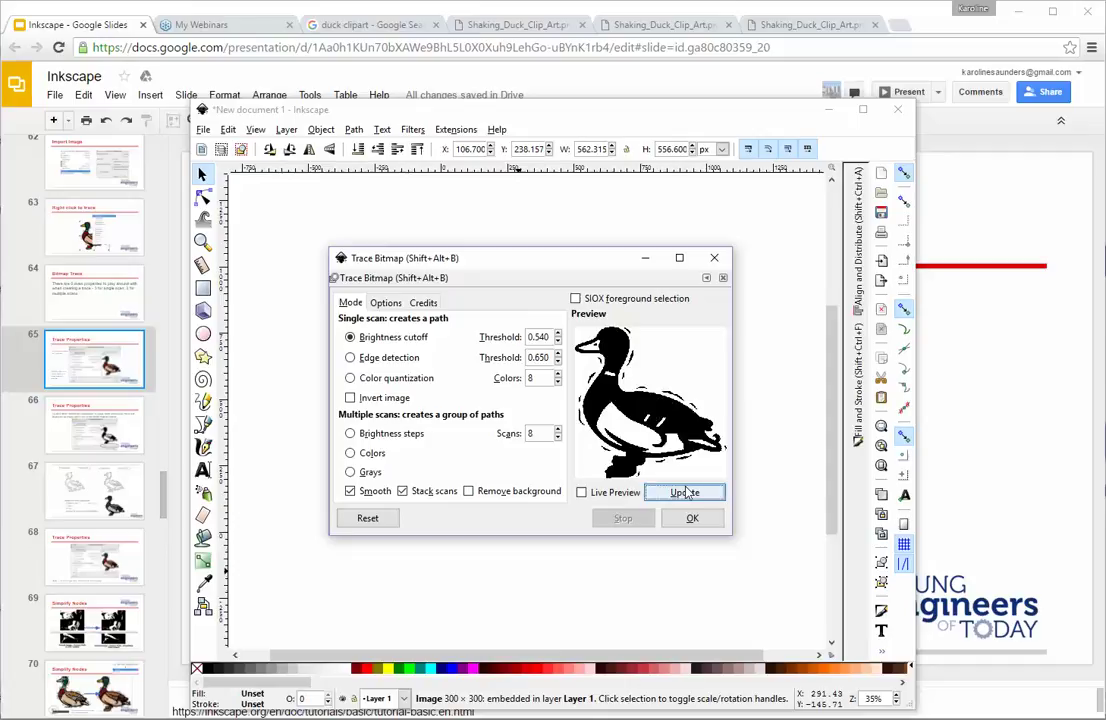
scroll(557, 342, "down", 6)
scroll(558, 346, "down", 2)
left_click(682, 493)
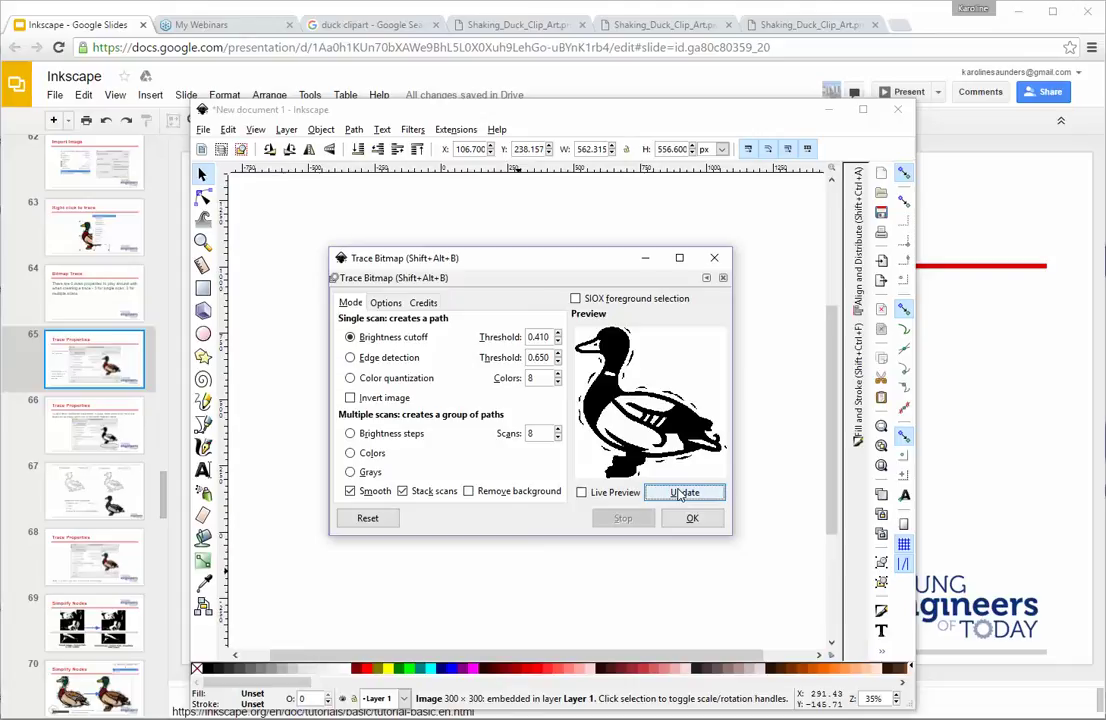
Preview edge detection tracing at thresholds 0.710 and 0.630.
left_click(376, 358)
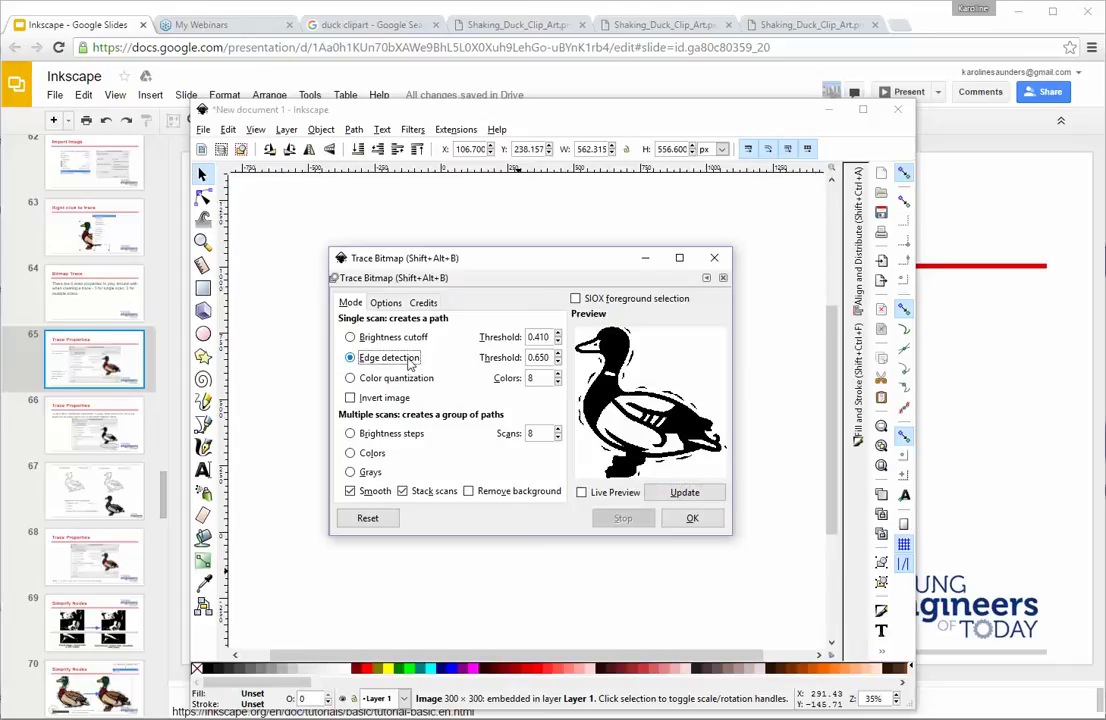
left_click(680, 494)
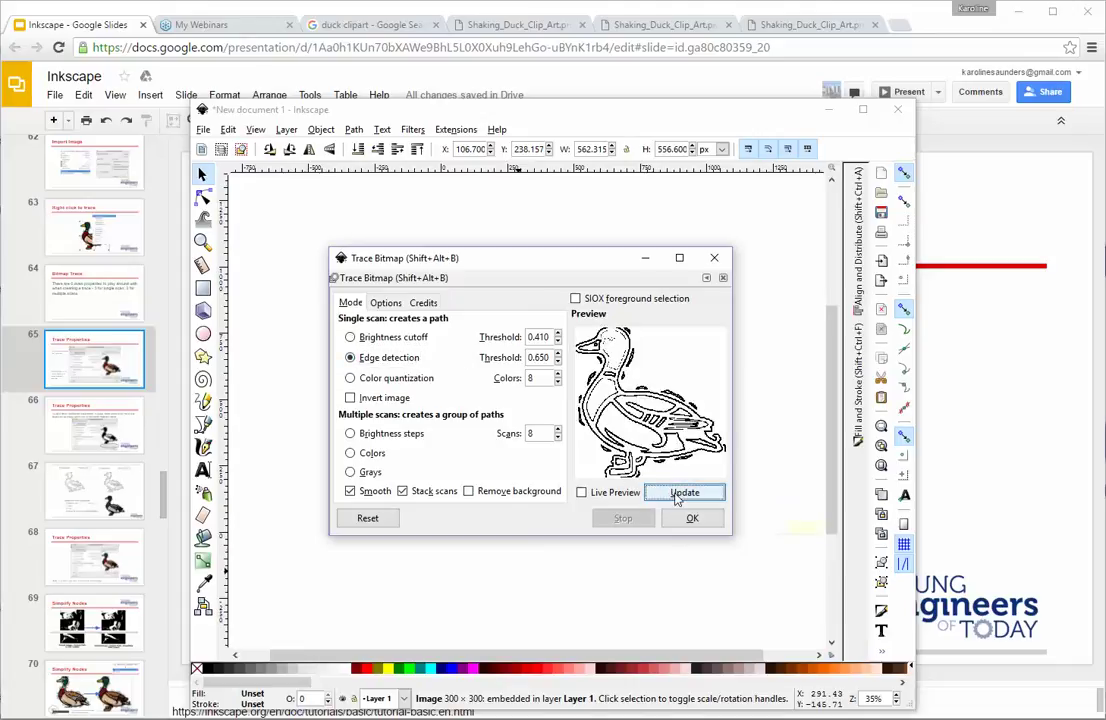
scroll(558, 358, "up", 2)
scroll(558, 358, "up", 2)
left_click(680, 495)
scroll(558, 366, "down", 7)
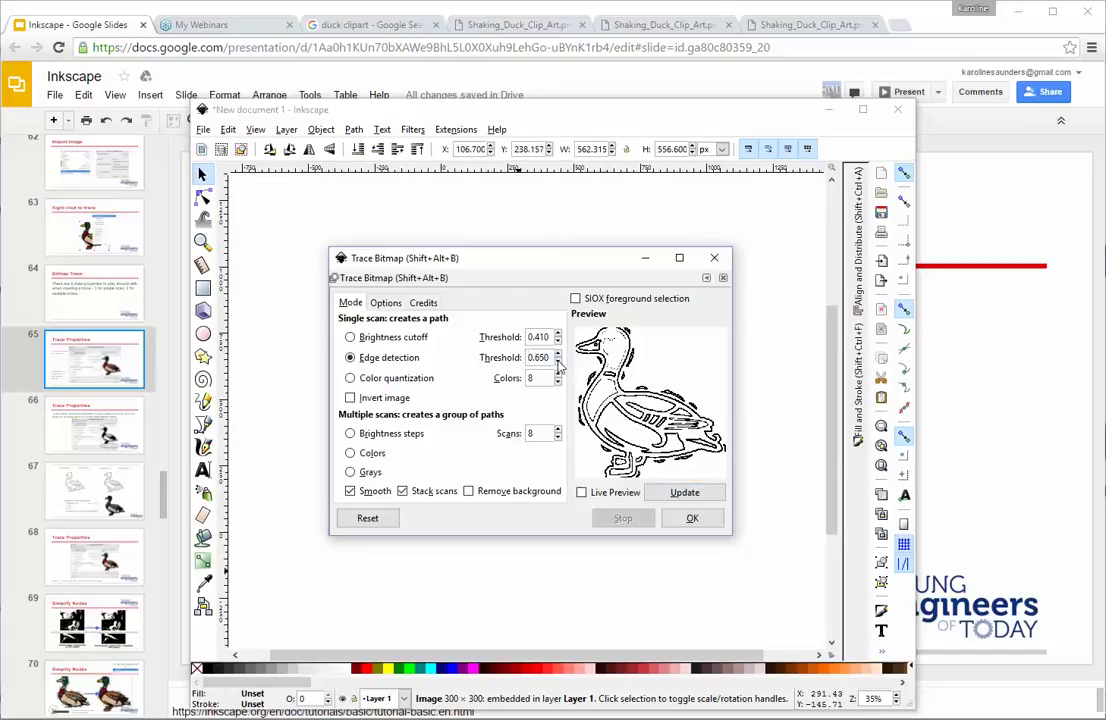
scroll(558, 366, "down", 1)
left_click(680, 495)
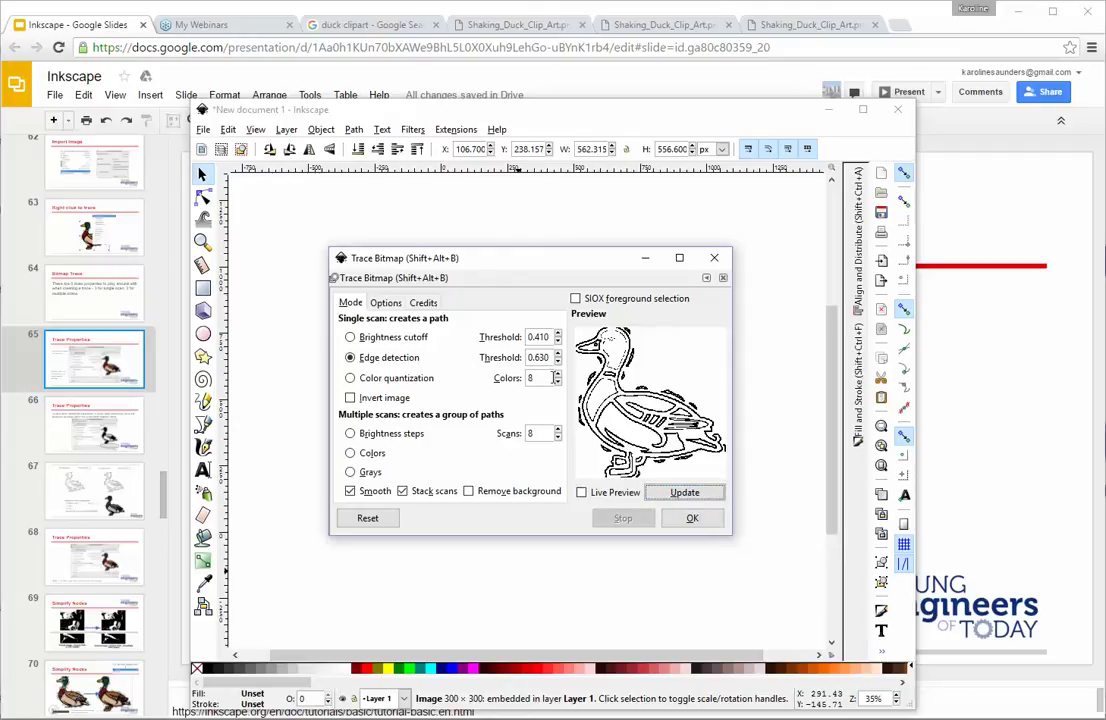
Preview colour quantization traces with 12, 5 and then 9 colours.
left_click(423, 380)
left_click(560, 381)
type("12")
left_click(665, 492)
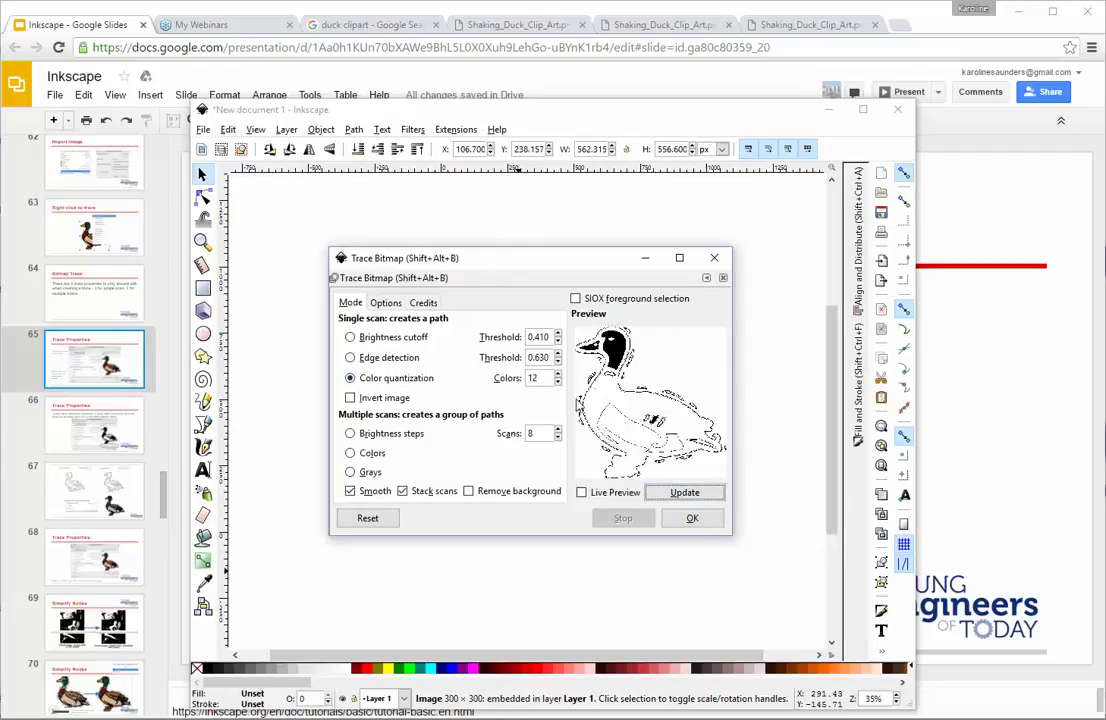
left_click(558, 382)
left_click(558, 382)
left_click(558, 382)
left_click(684, 492)
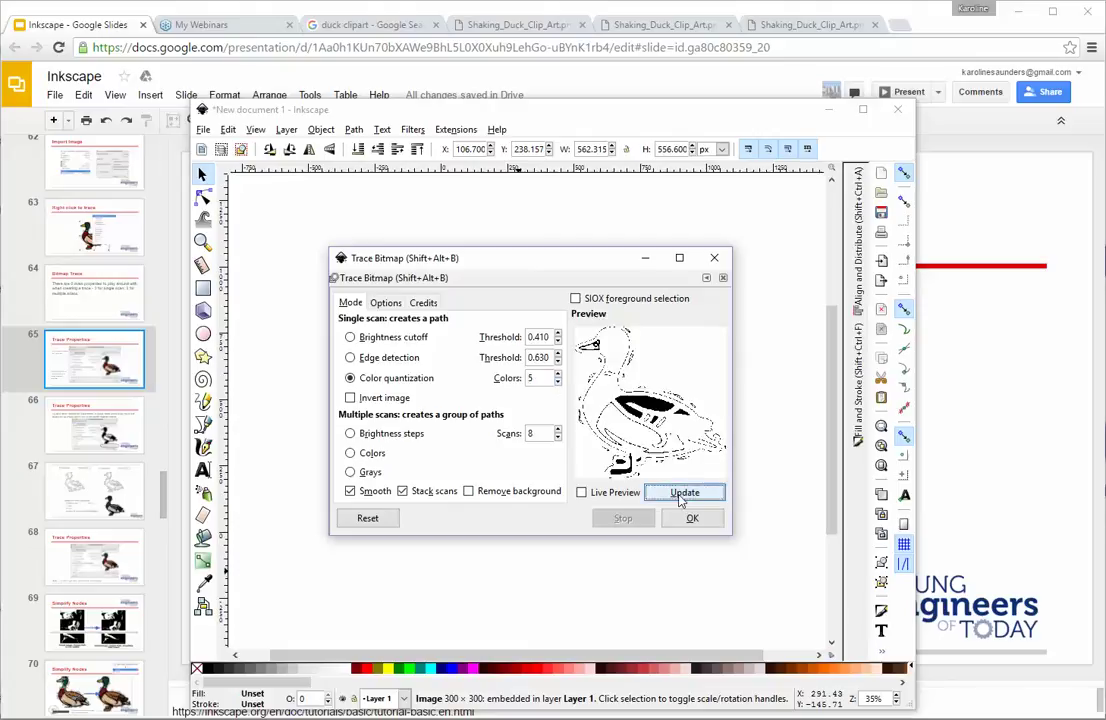
left_click(558, 373)
left_click(558, 373)
left_click(558, 373)
left_click(684, 492)
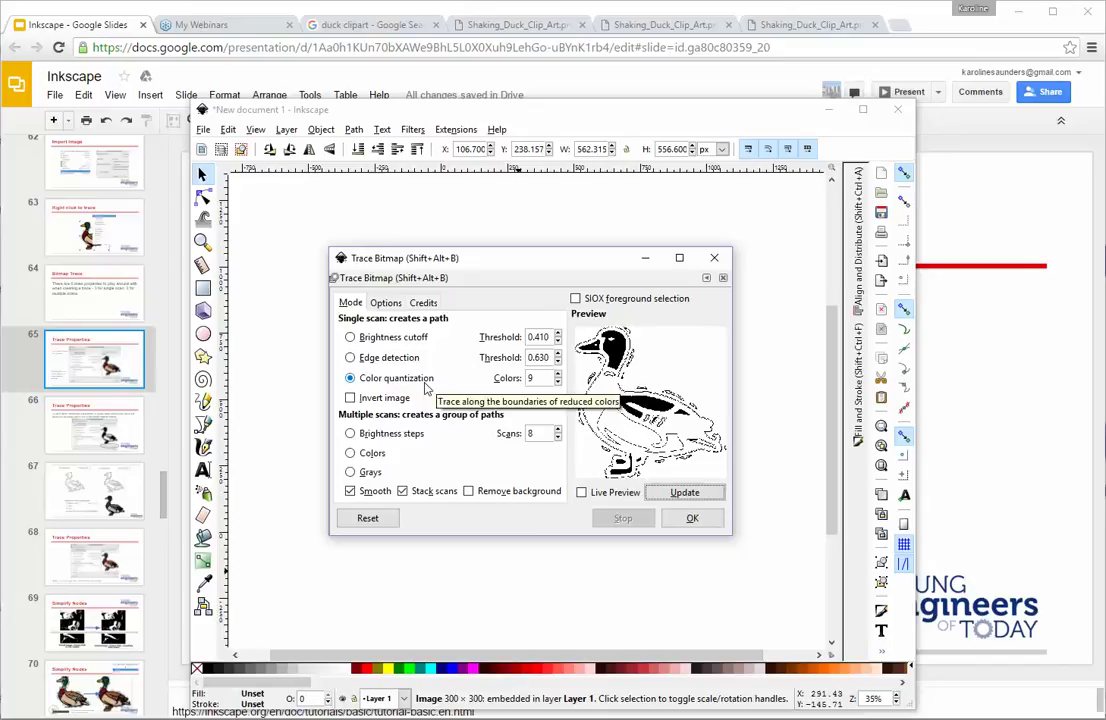
Toggle Invert image on and off, then choose Brightness steps mode.
left_click(378, 398)
left_click(378, 398)
left_click(385, 434)
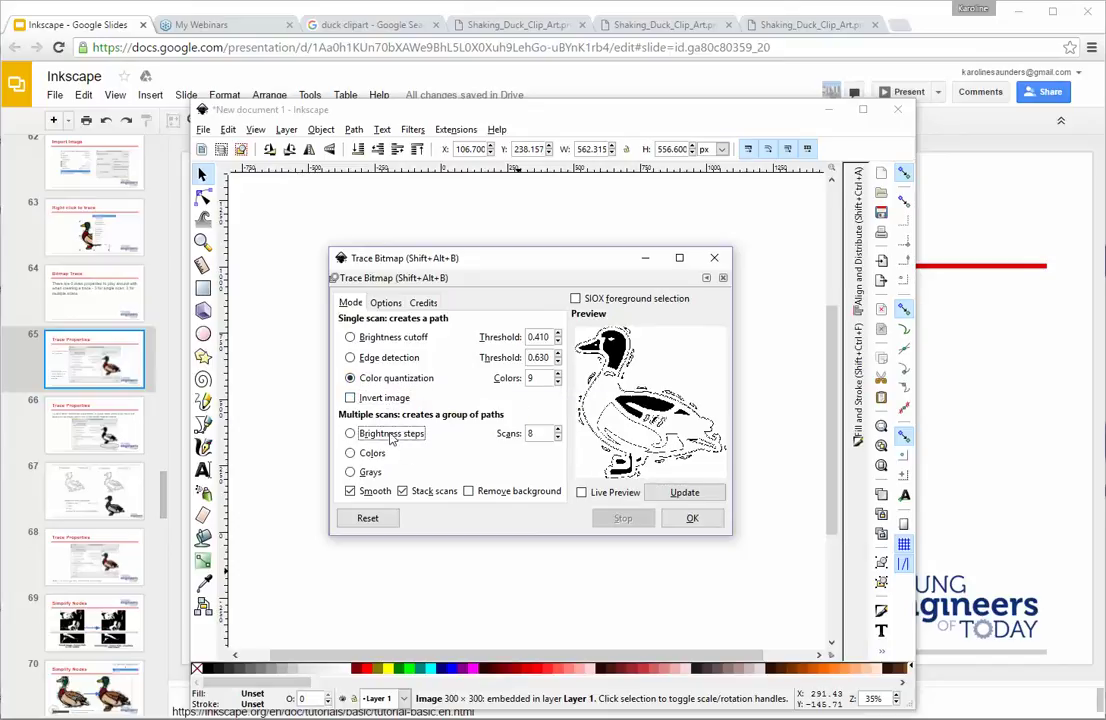
Preview the 8-scan Brightness steps trace and move the dialog aside.
left_click(649, 494)
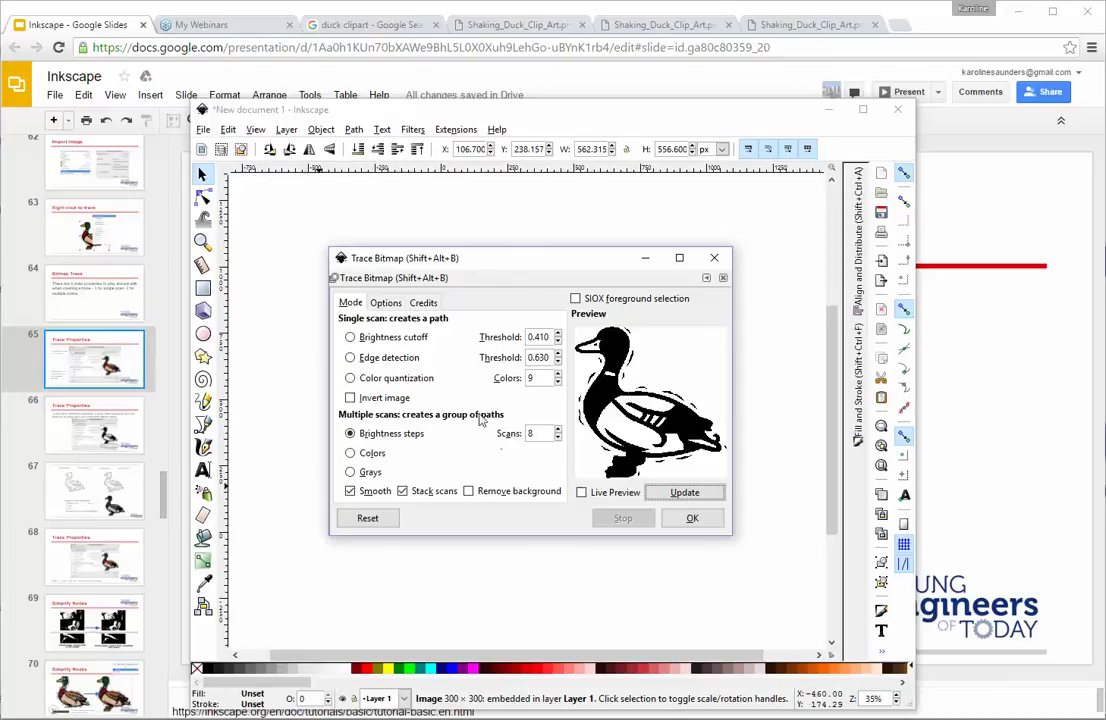
mouse_move(513, 269)
left_mouse_down()
mouse_move(497, 303)
mouse_move(468, 263)
left_mouse_up()
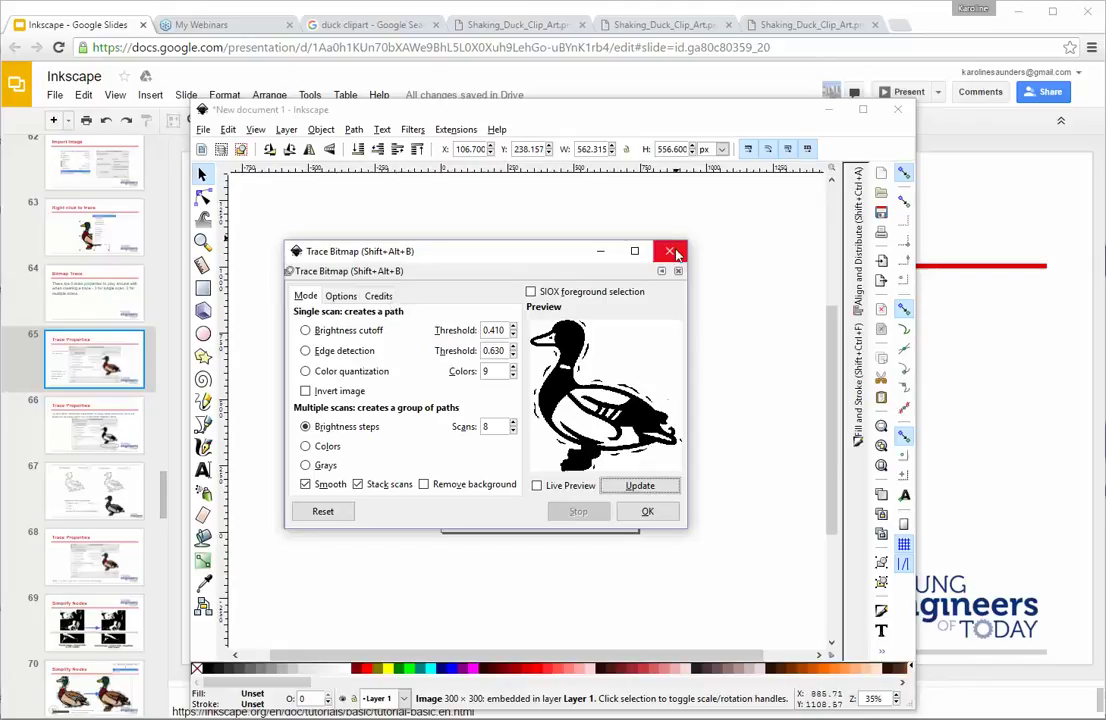
Run the black trace on the duck, close Trace Bitmap, and remove the black traced duck.
left_click(645, 512)
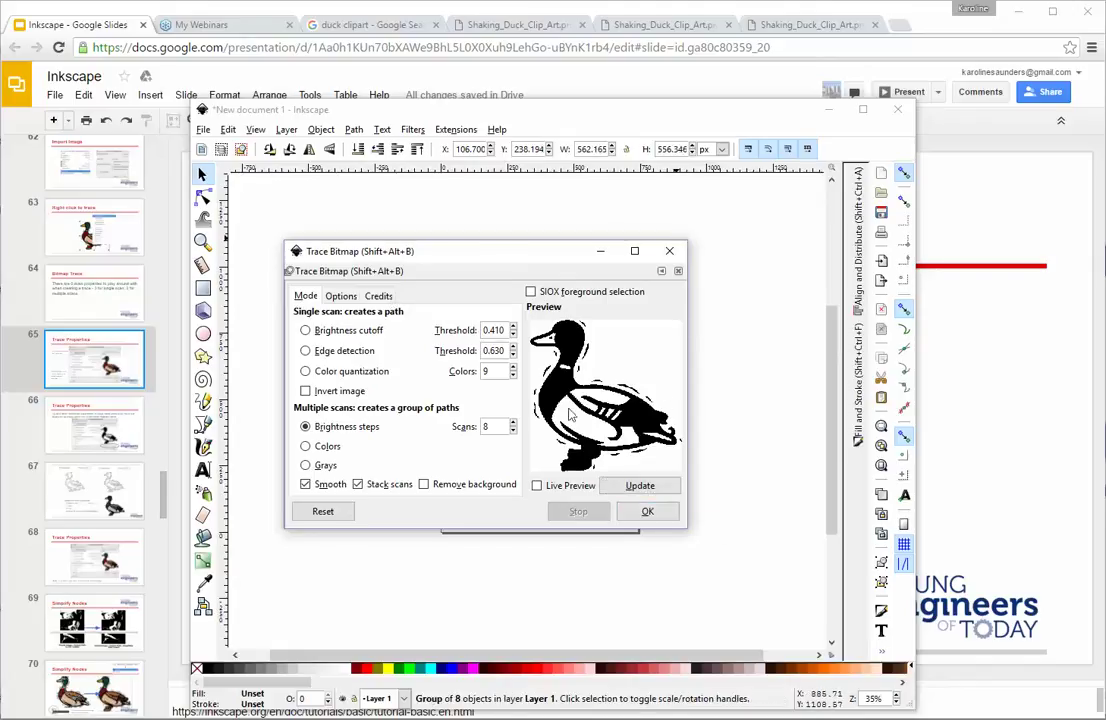
mouse_move(590, 260)
left_mouse_down()
mouse_move(627, 415)
mouse_move(588, 280)
mouse_move(603, 267)
left_mouse_up()
left_click(686, 262)
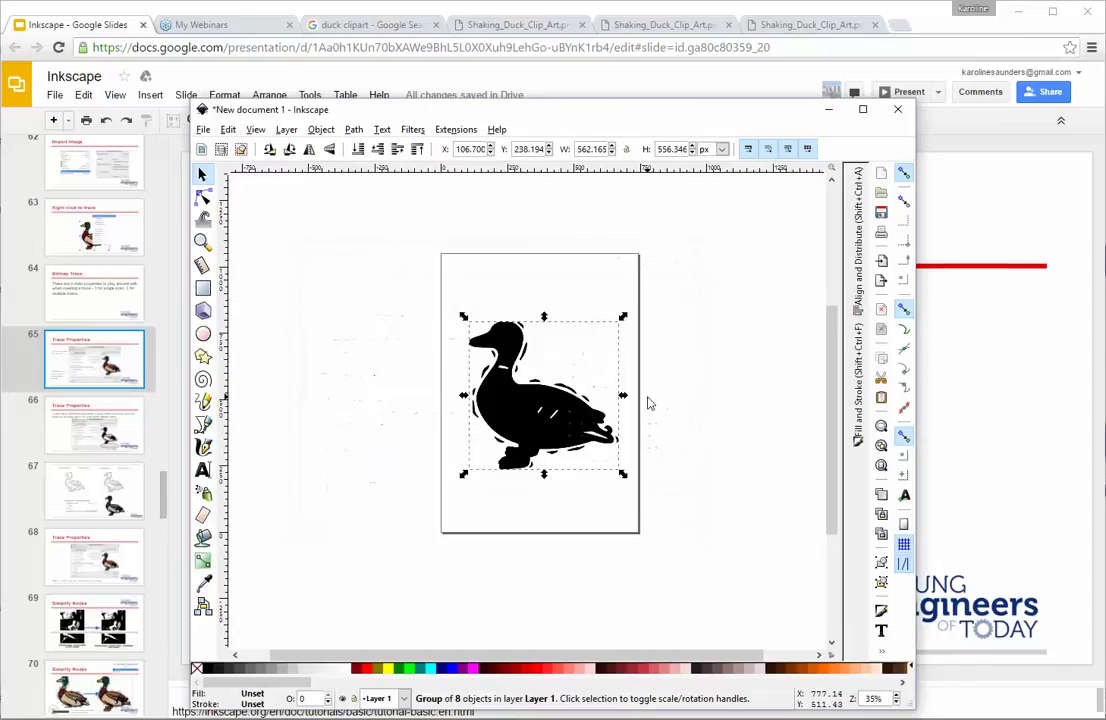
key("Delete")
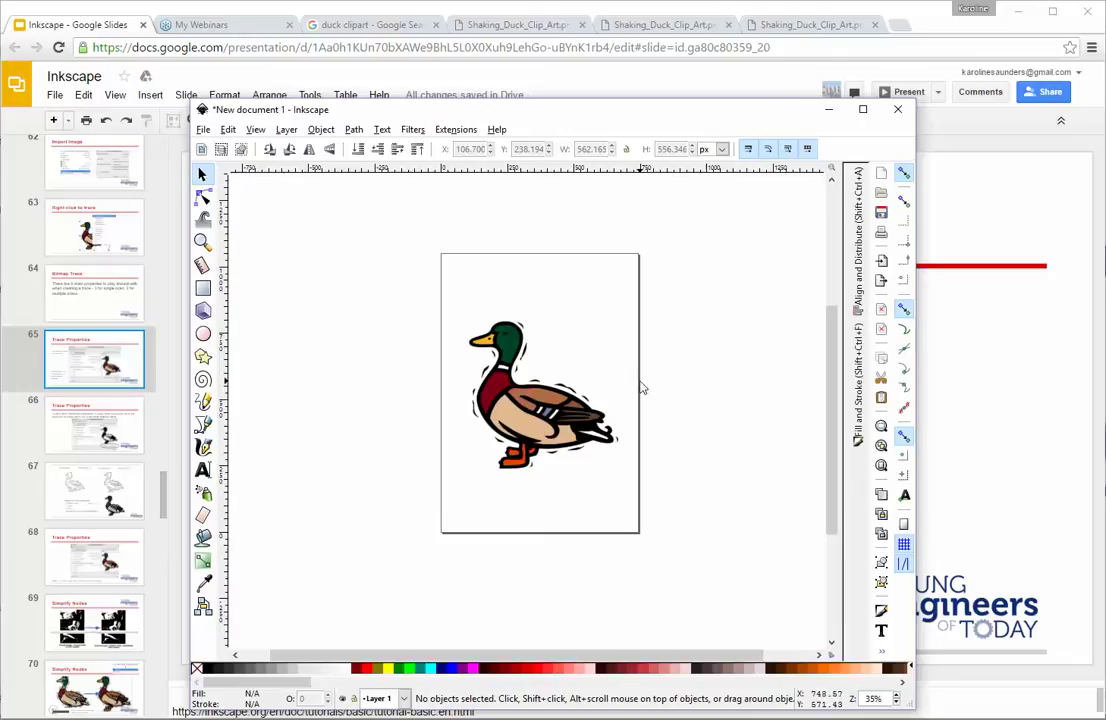
Reopen Trace Bitmap on the colour duck image and switch the mode to Grays.
left_click(532, 414)
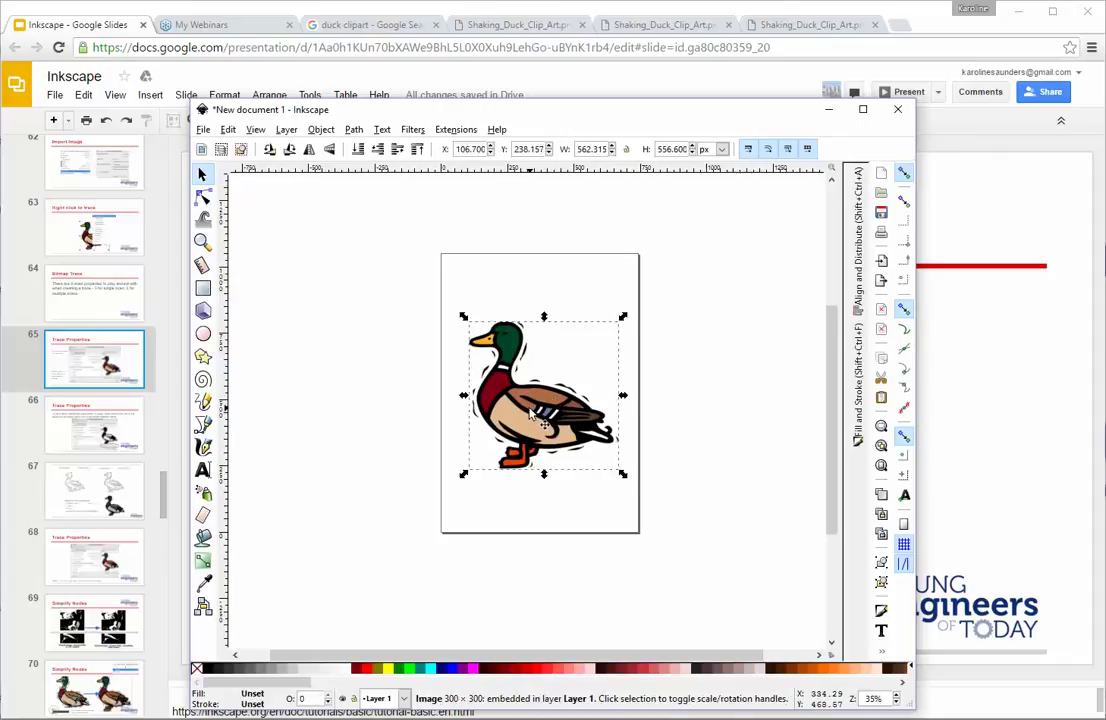
right_click(532, 414)
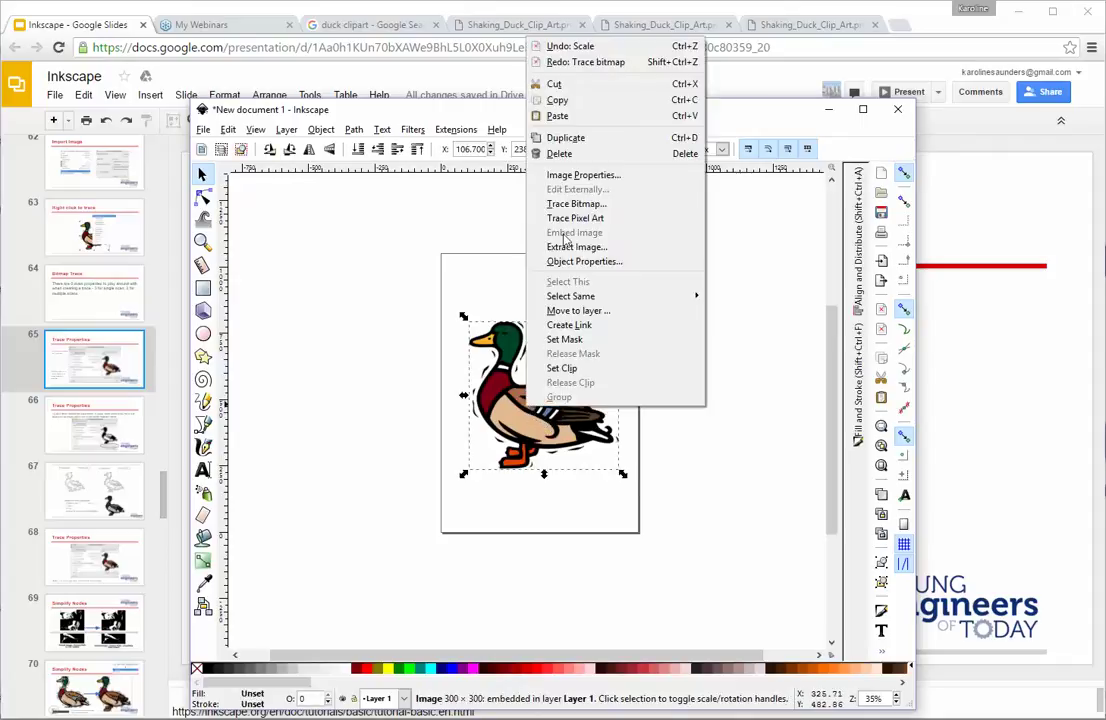
left_click(582, 201)
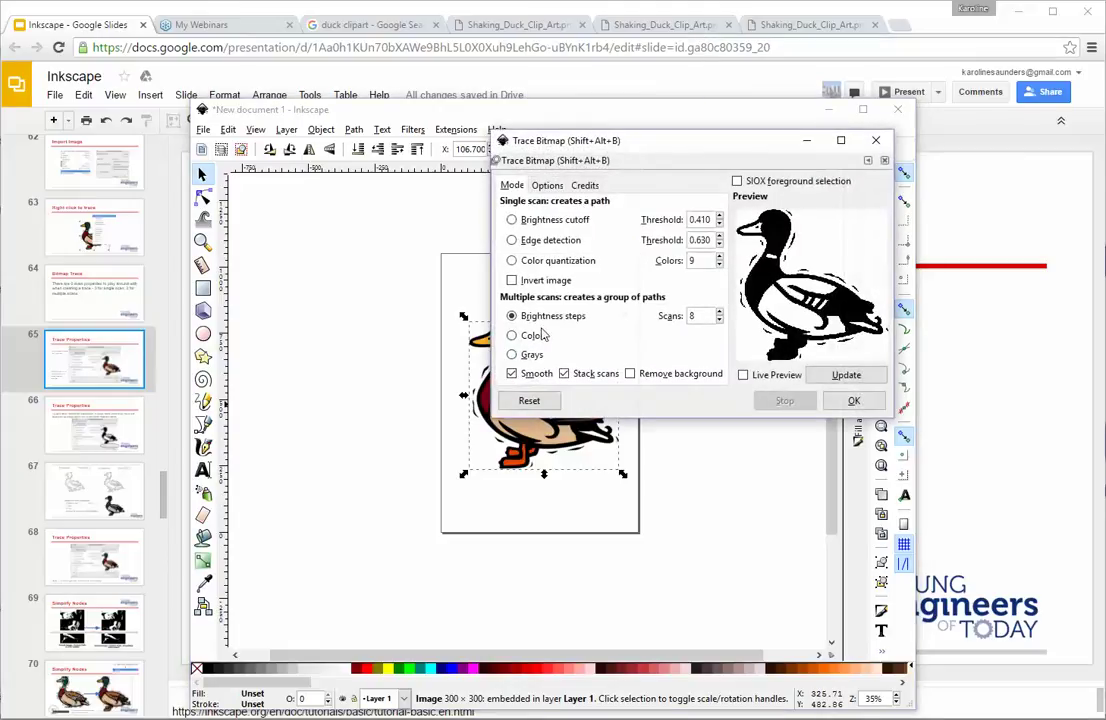
left_click(518, 337)
left_click(537, 355)
mouse_move(550, 140)
left_mouse_down()
mouse_move(295, 185)
mouse_move(320, 226)
left_mouse_up()
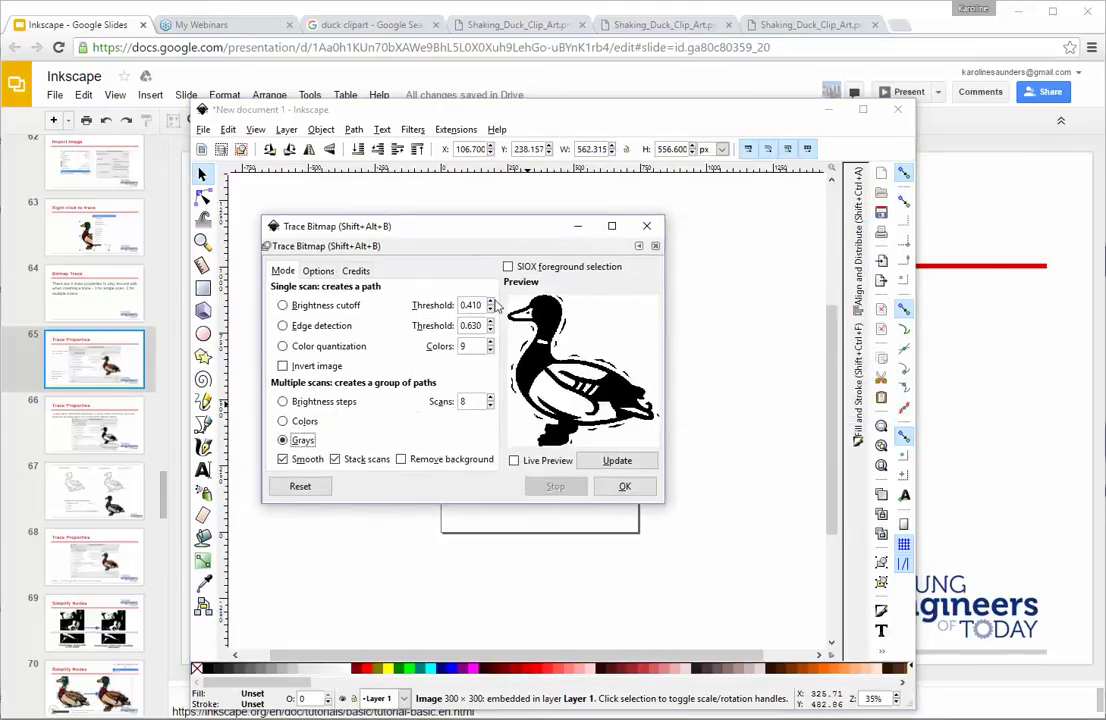
Compare Colors and Brightness steps trace previews, ending on Colors mode.
left_click(316, 271)
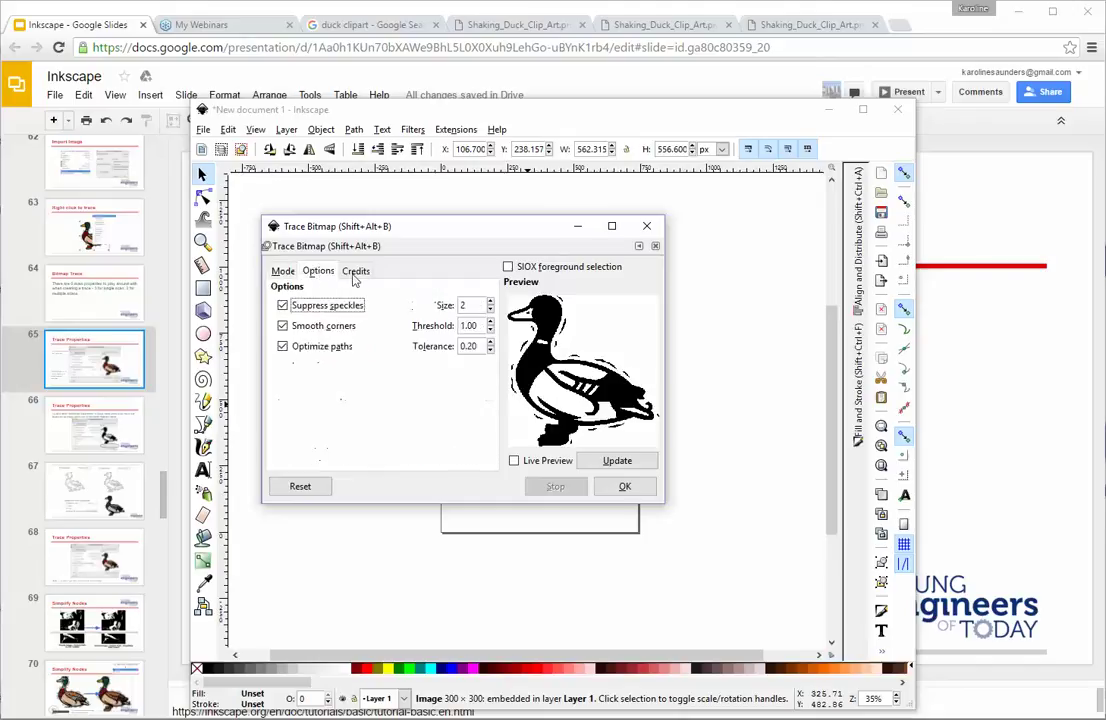
left_click(354, 272)
left_click(318, 271)
left_click(283, 271)
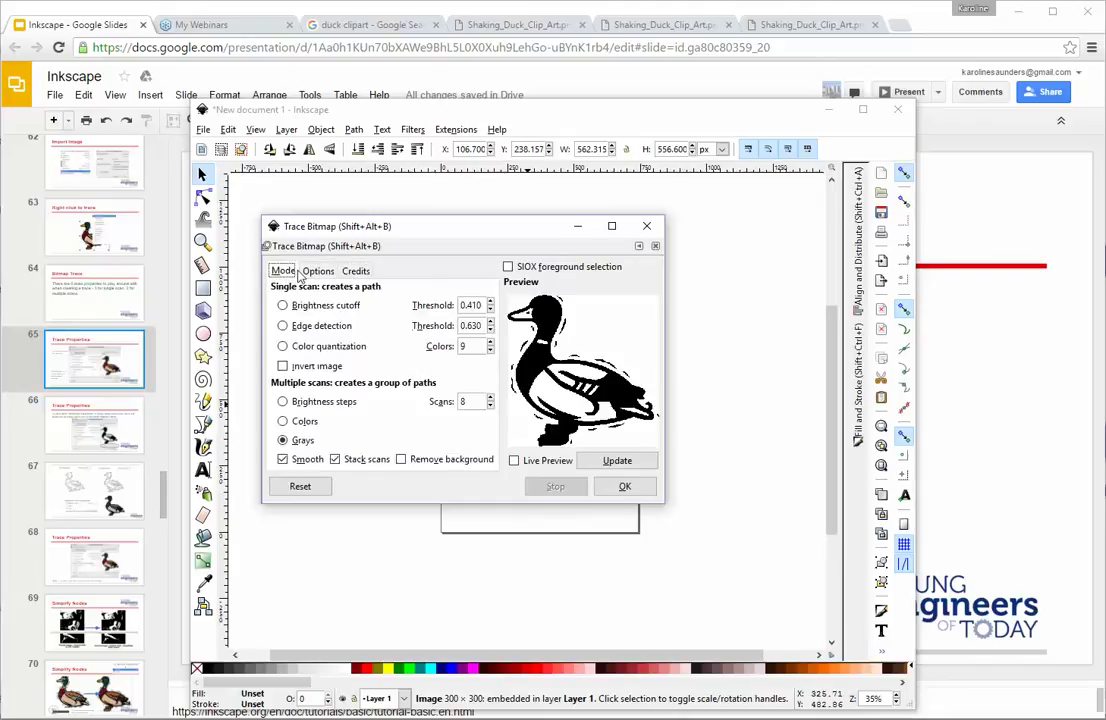
left_click(283, 421)
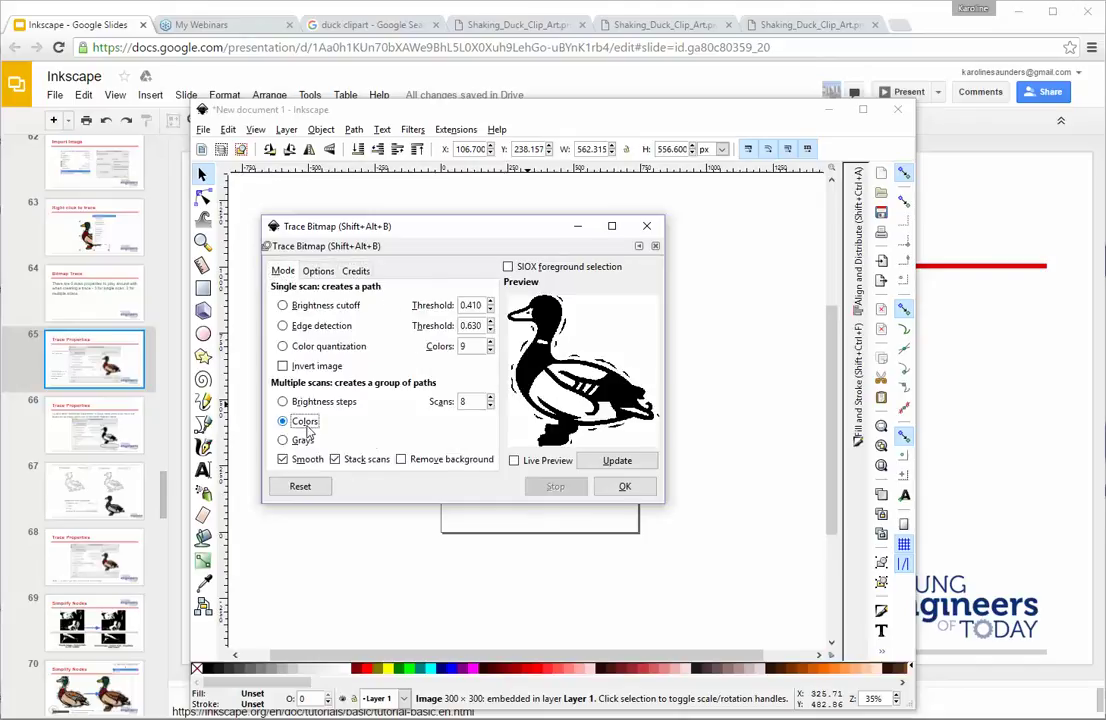
left_click(586, 462)
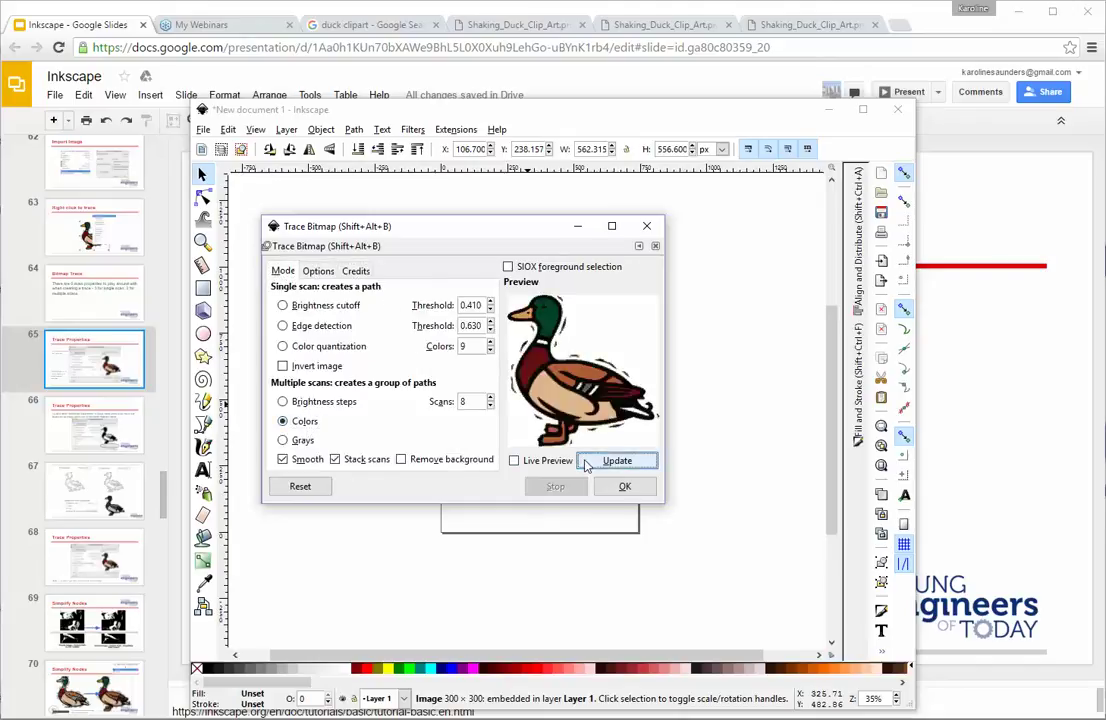
left_click(310, 423)
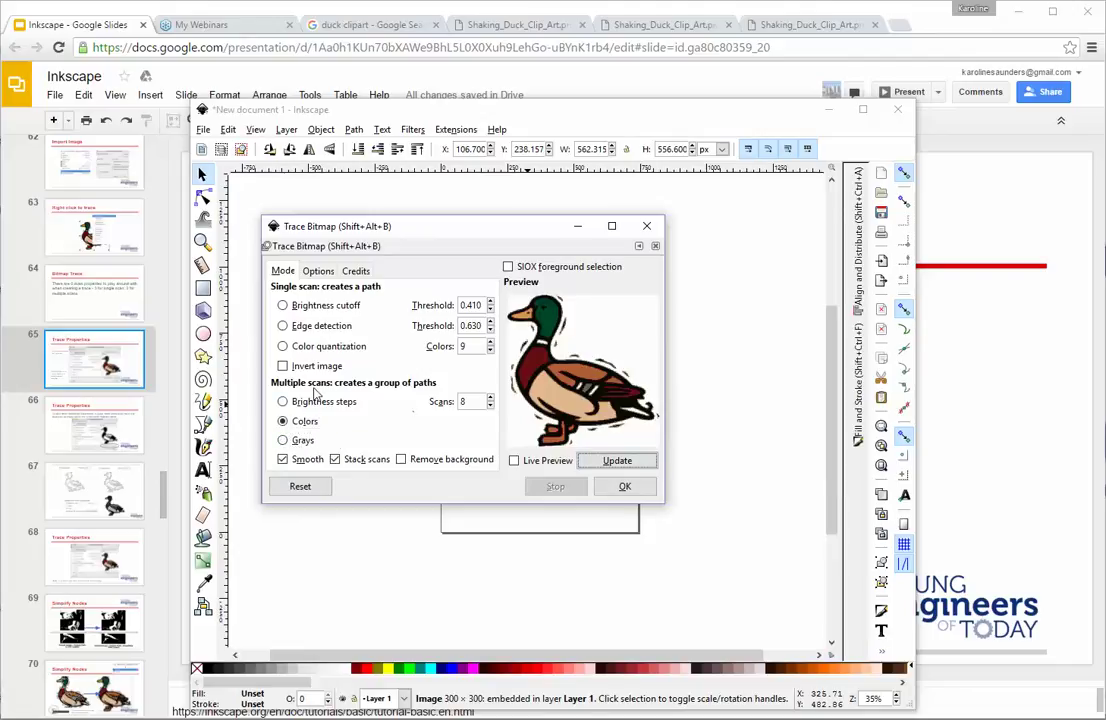
left_click(309, 401)
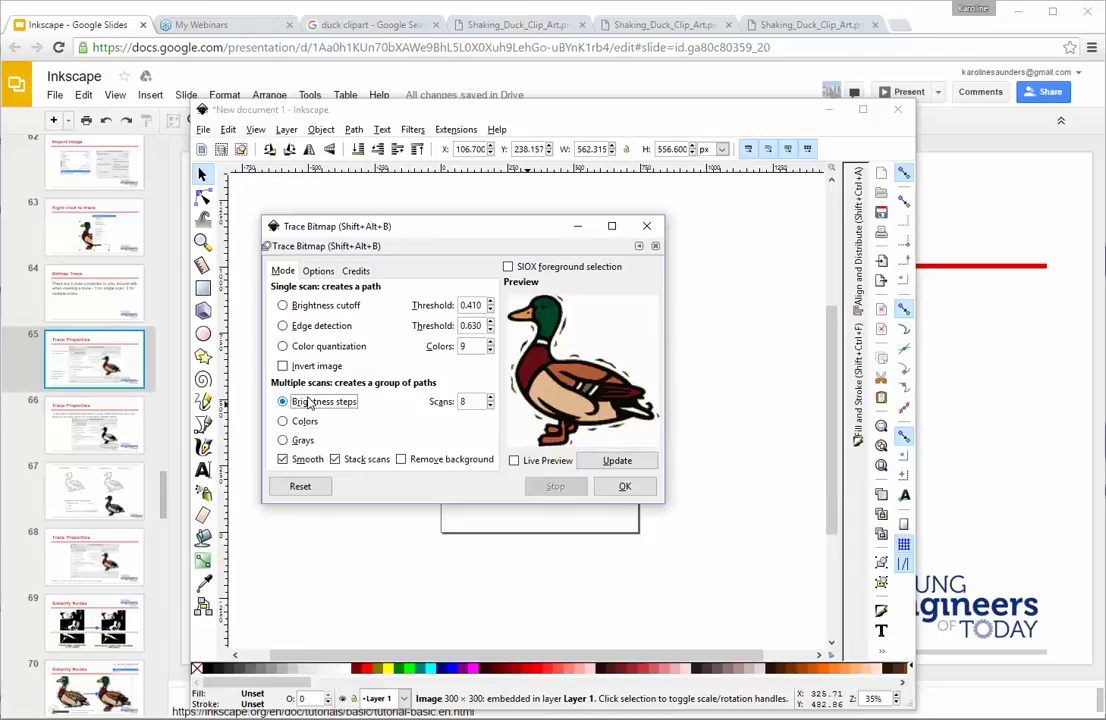
left_click(605, 461)
left_click(312, 423)
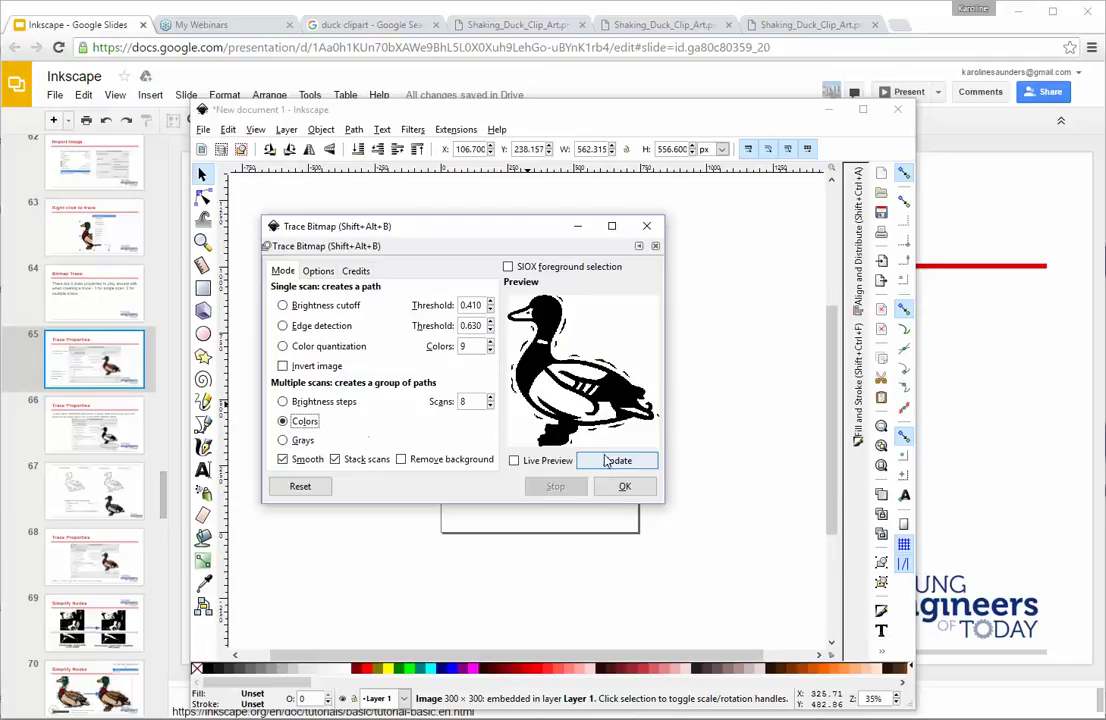
left_click(612, 461)
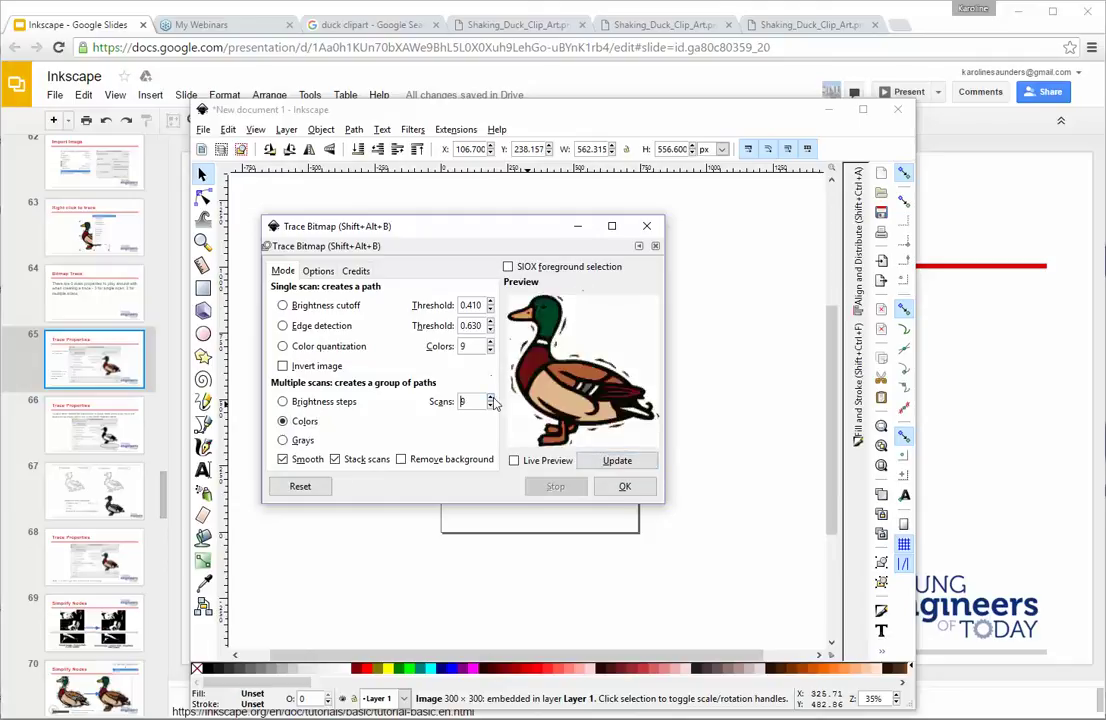
Preview the Colors trace at 10 scans, then lower scans to 8 and refresh.
double_click(463, 401)
type("10")
left_click(626, 463)
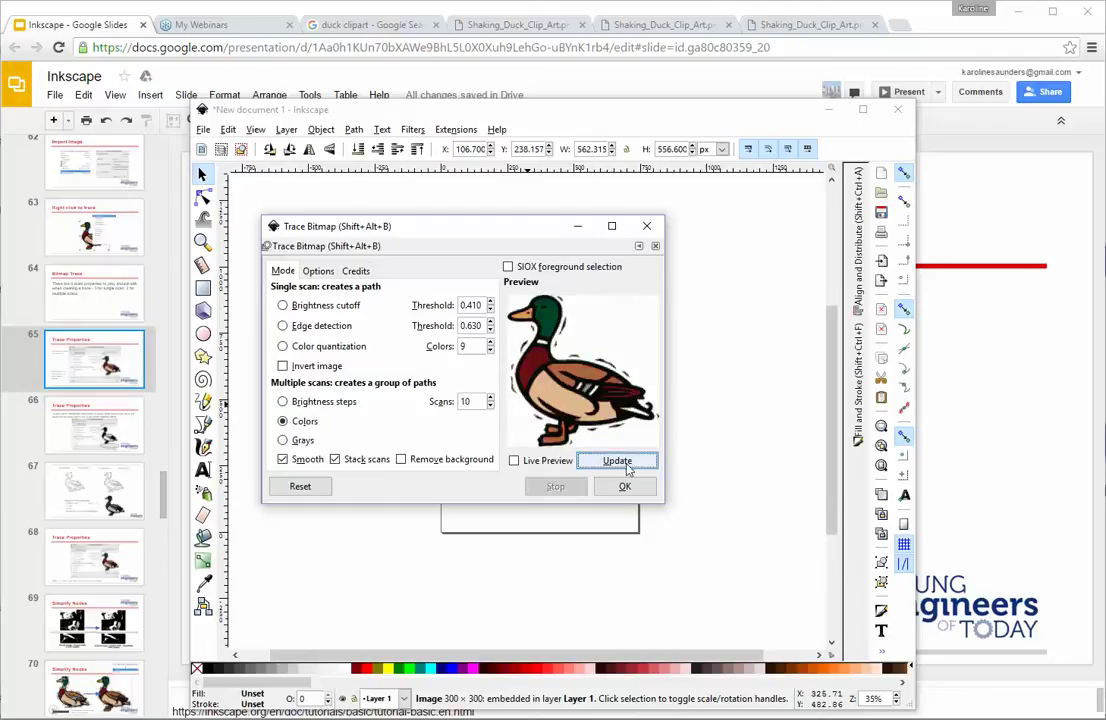
left_click(622, 462)
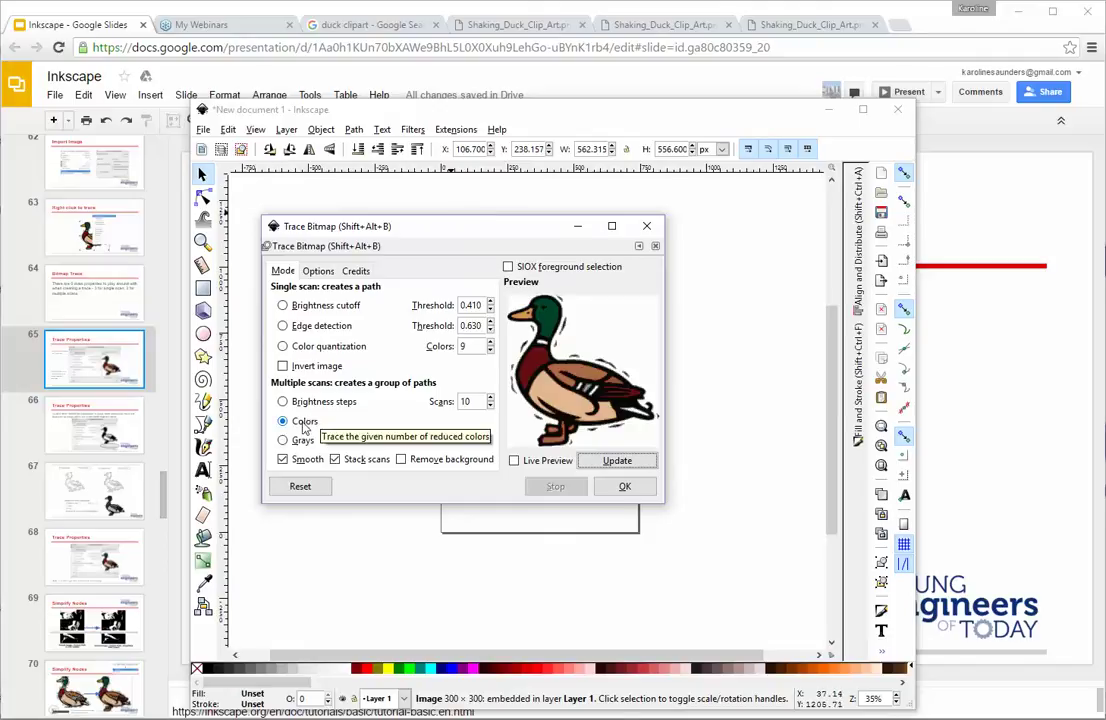
left_click(490, 405)
left_click(490, 405)
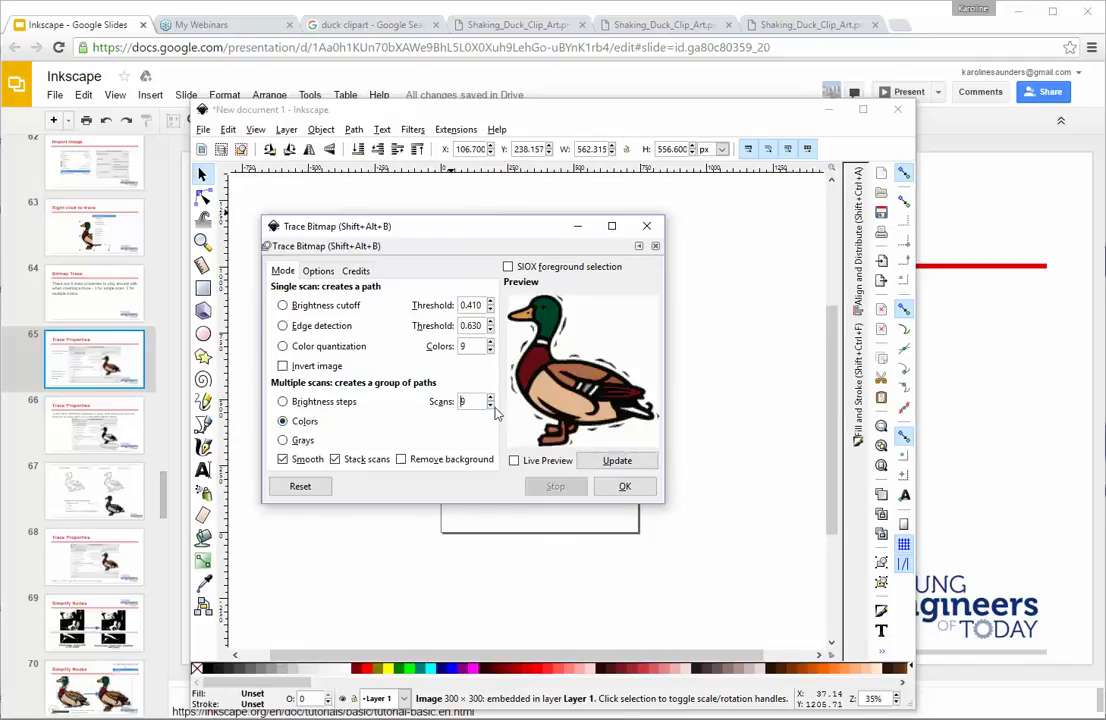
left_click(619, 462)
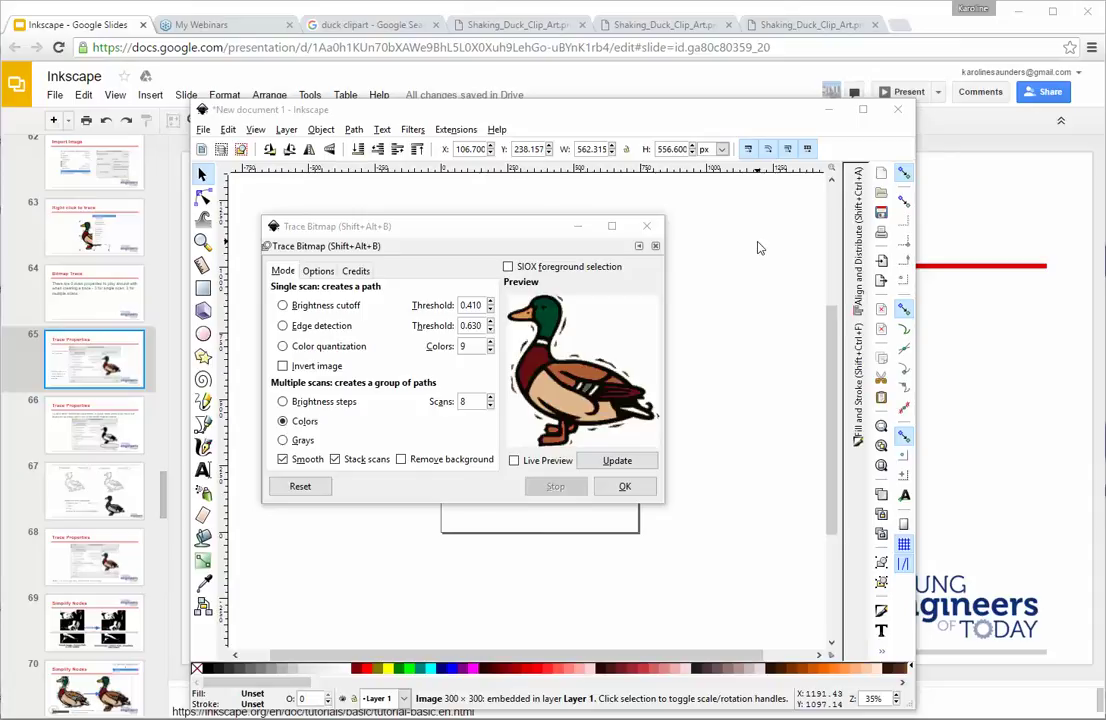
Trace the duck in Colors mode into a group of 8 paths and close Trace Bitmap.
left_click(626, 487)
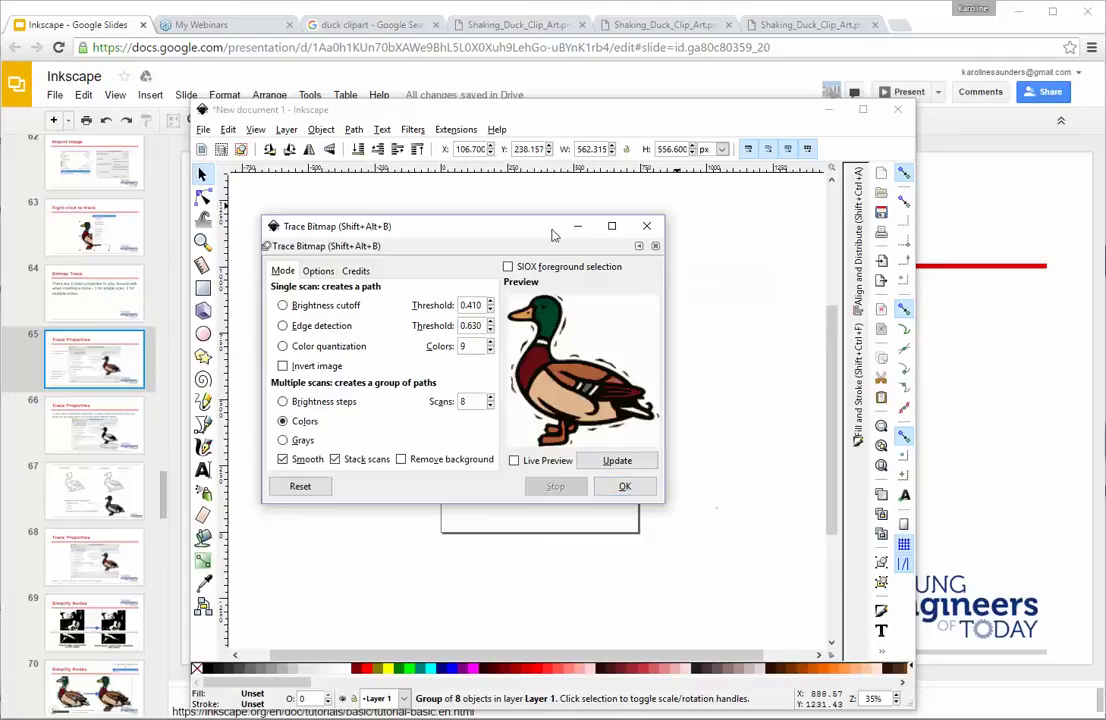
mouse_move(553, 233)
left_mouse_down()
mouse_move(605, 436)
mouse_move(611, 562)
mouse_move(550, 253)
mouse_move(558, 179)
mouse_move(563, 200)
left_mouse_up()
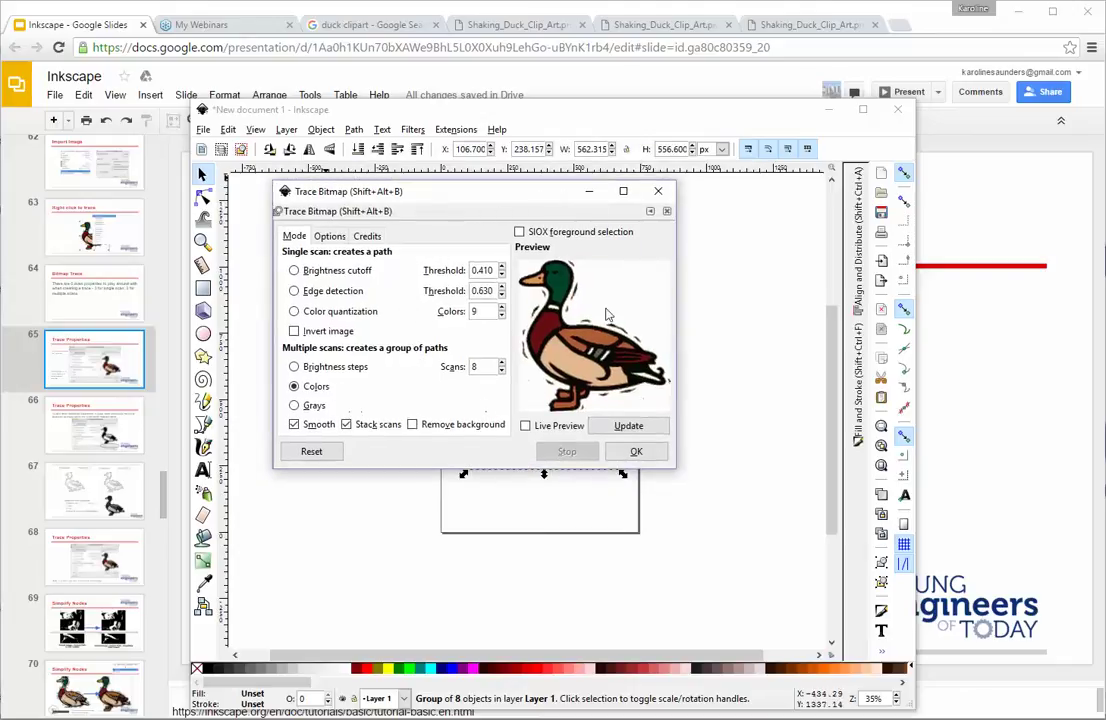
mouse_move(546, 193)
left_mouse_down()
mouse_move(611, 427)
mouse_move(615, 530)
mouse_move(558, 520)
mouse_move(432, 168)
mouse_move(422, 95)
mouse_move(467, 126)
mouse_move(403, 71)
mouse_move(312, 50)
left_mouse_up()
left_click(452, 48)
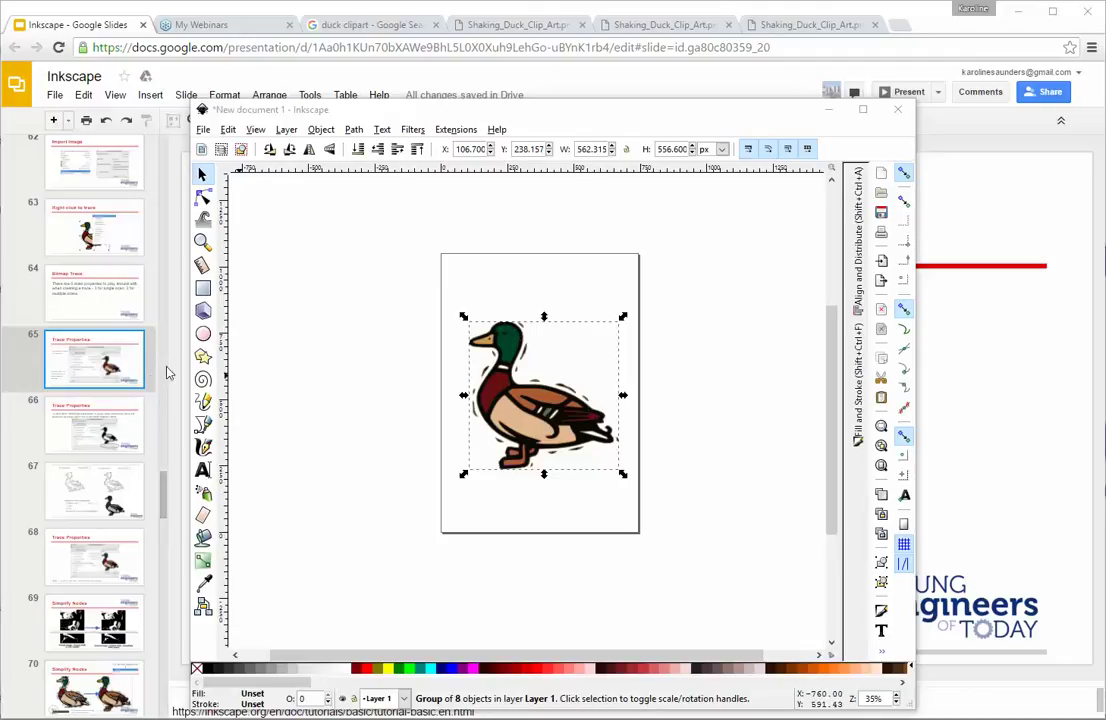
In Google Slides, step through slides 66 and 67 to slide 68, Trace Properties.
left_click(148, 408)
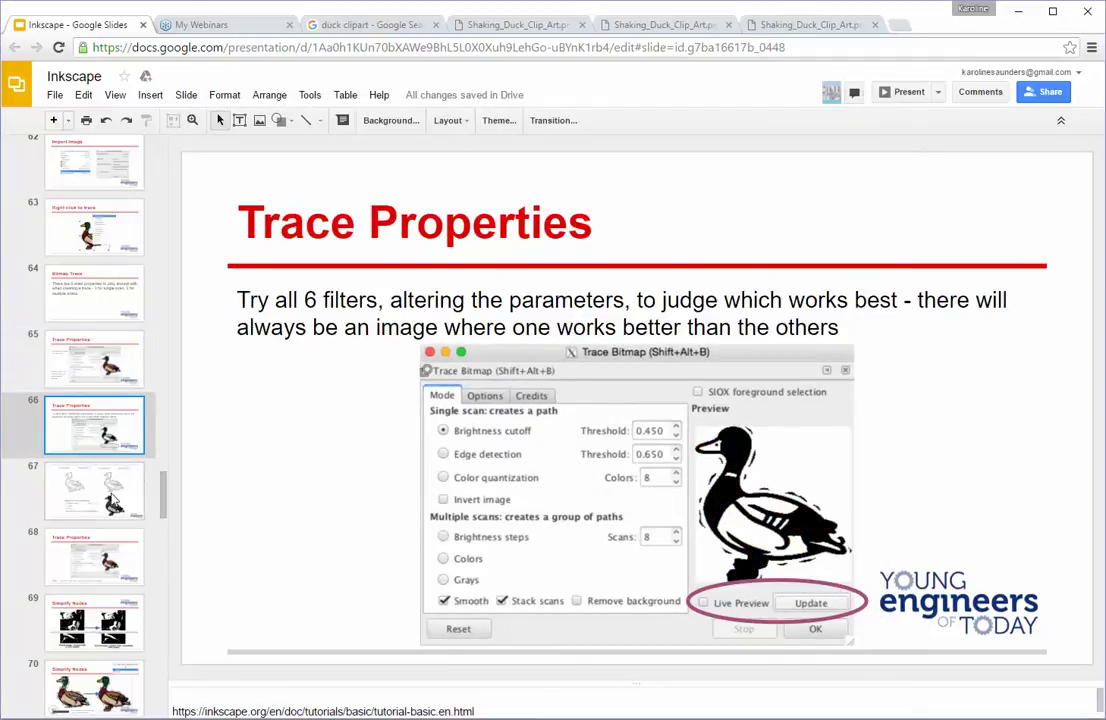
left_click(113, 500)
scroll(110, 490, "down", 1)
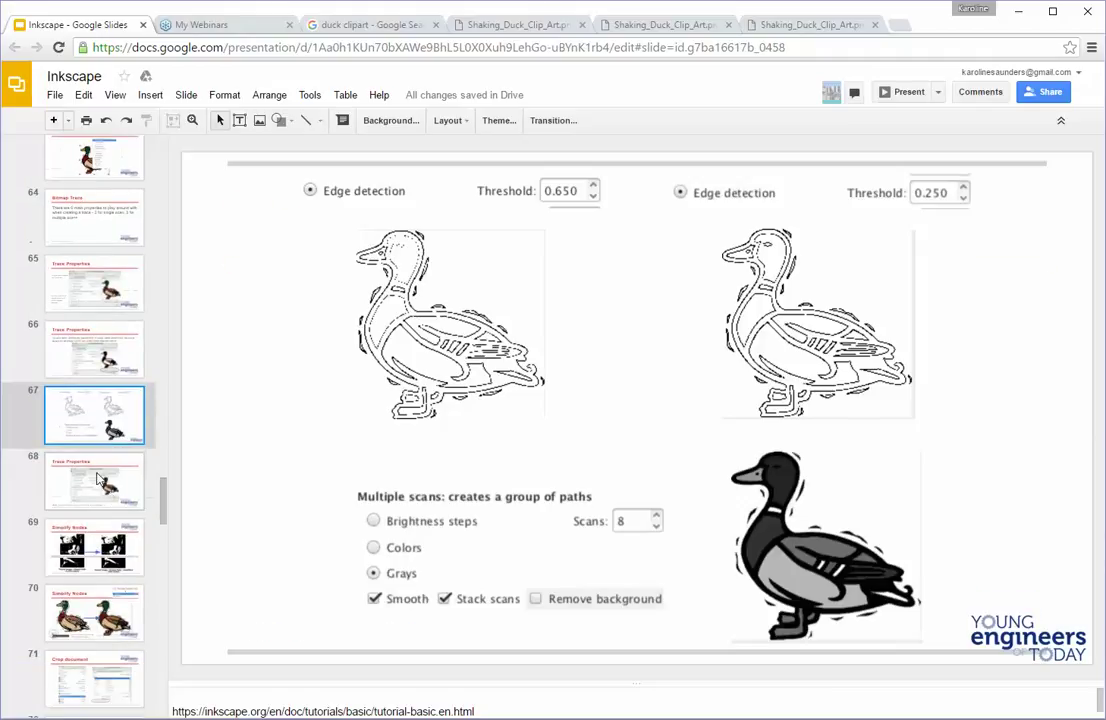
left_click(97, 480)
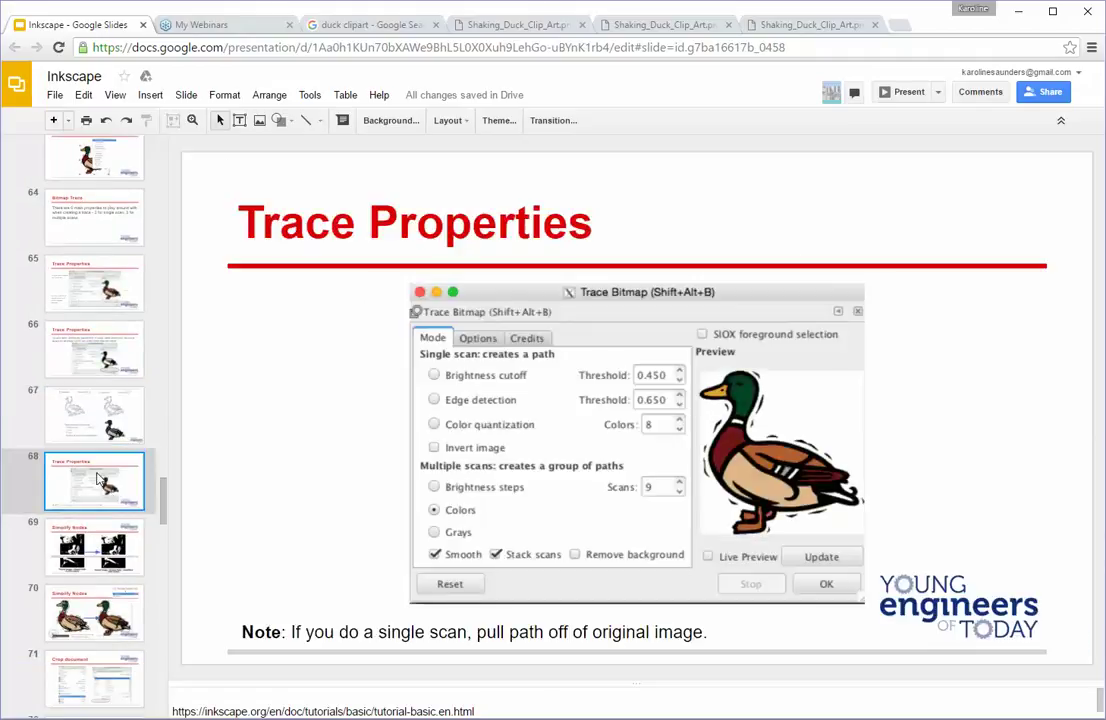
scroll(97, 480, "down", 1)
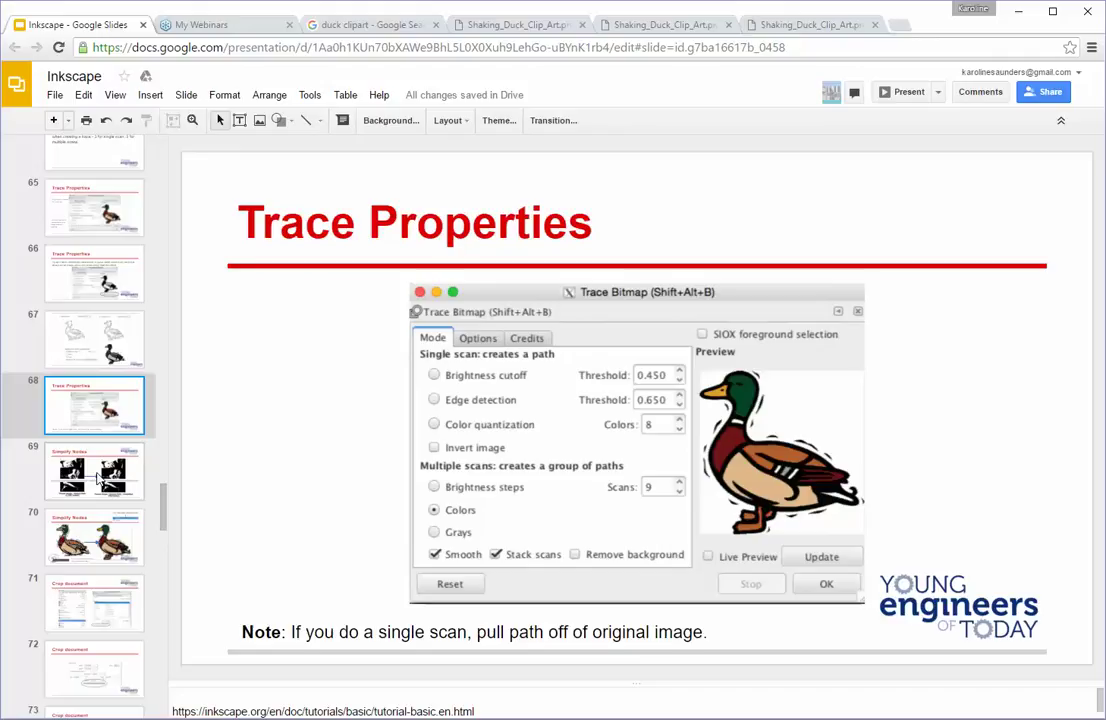
Show slides 69 and 70 (Simplify Nodes), then bring Inkscape back in front.
left_click(97, 480)
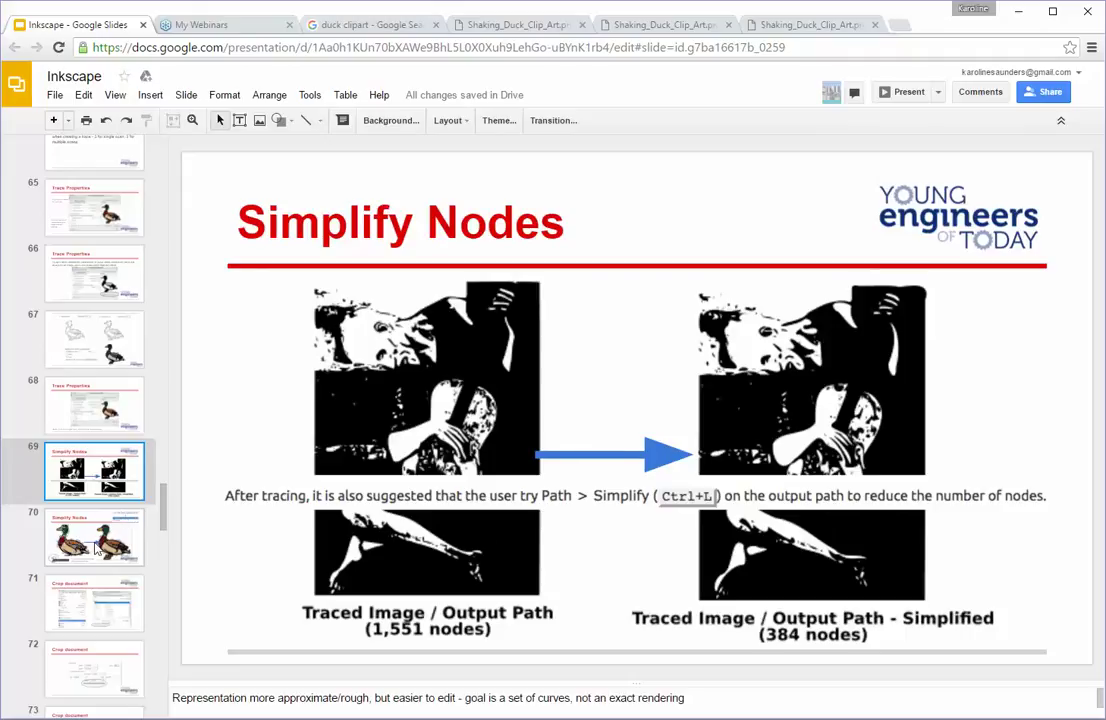
left_click(96, 548)
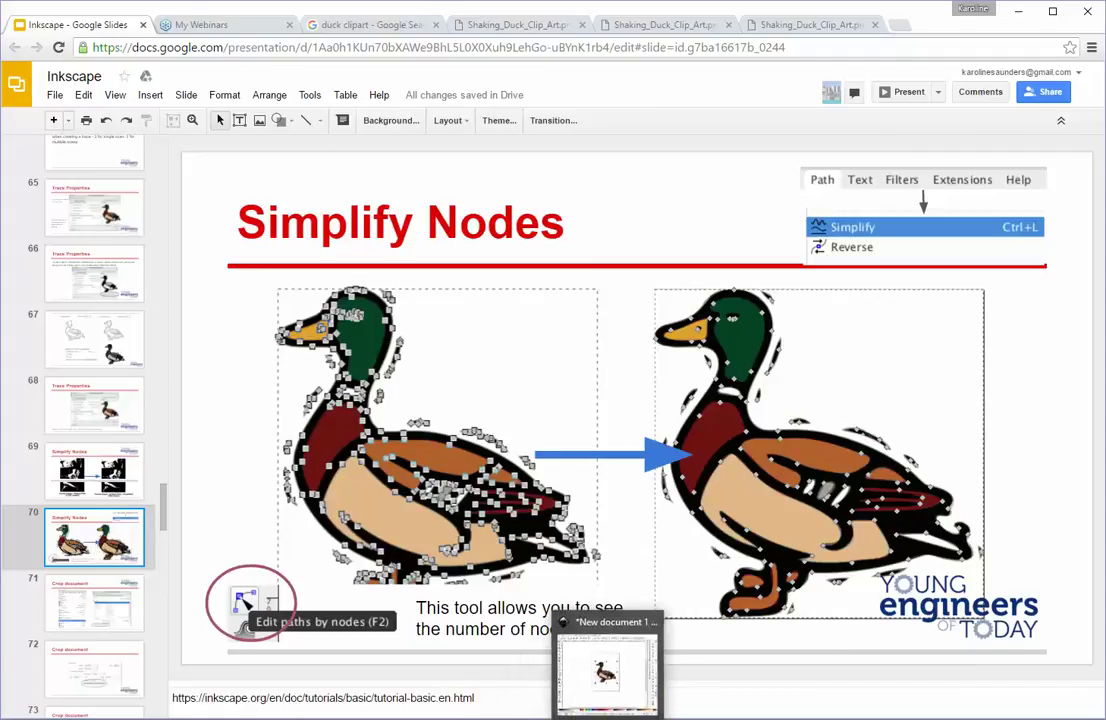
left_click(617, 668)
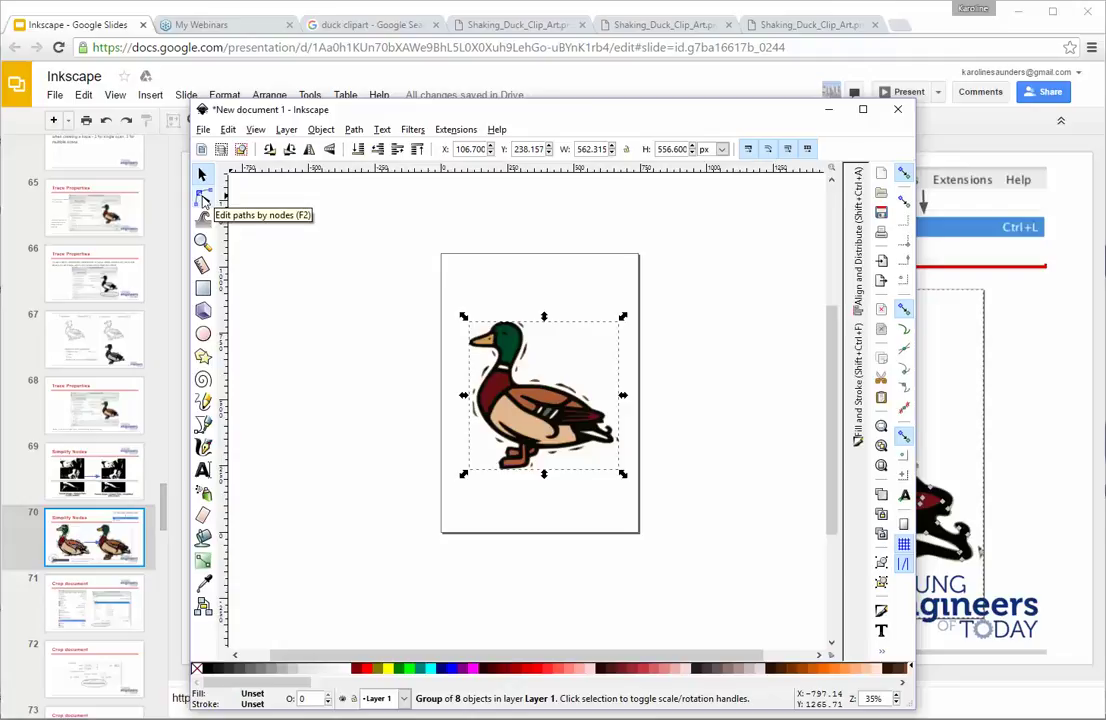
With the Node tool, select the traced duck to show its nodes, zoomed to 70%.
left_click(203, 199)
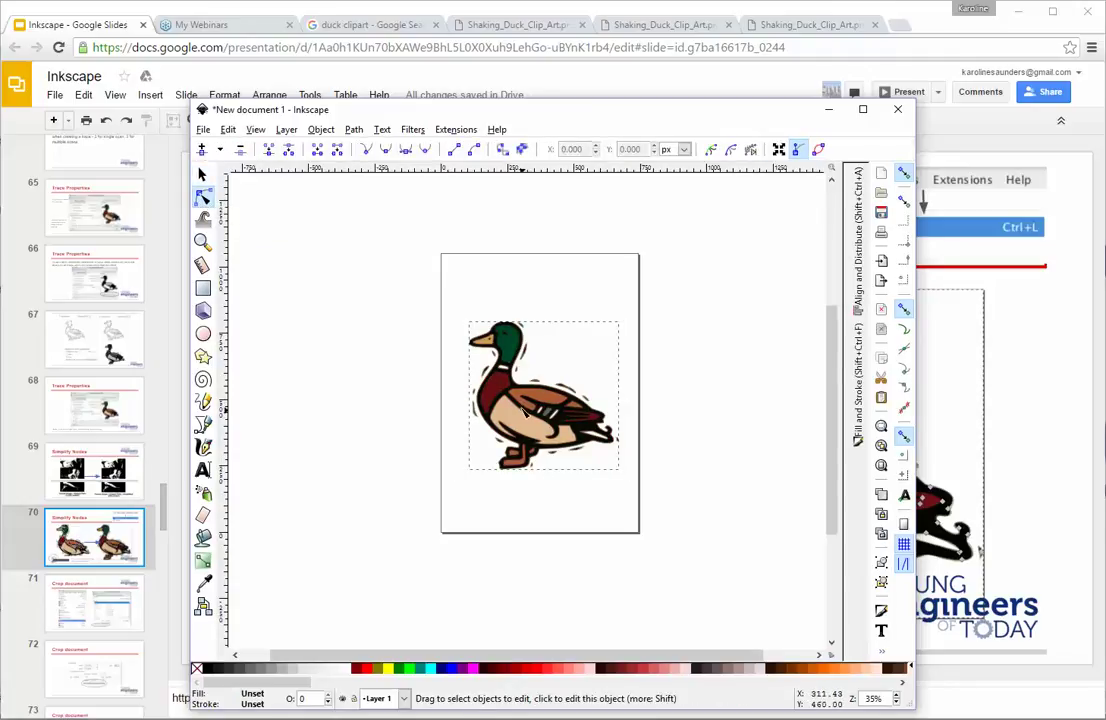
left_click(512, 374)
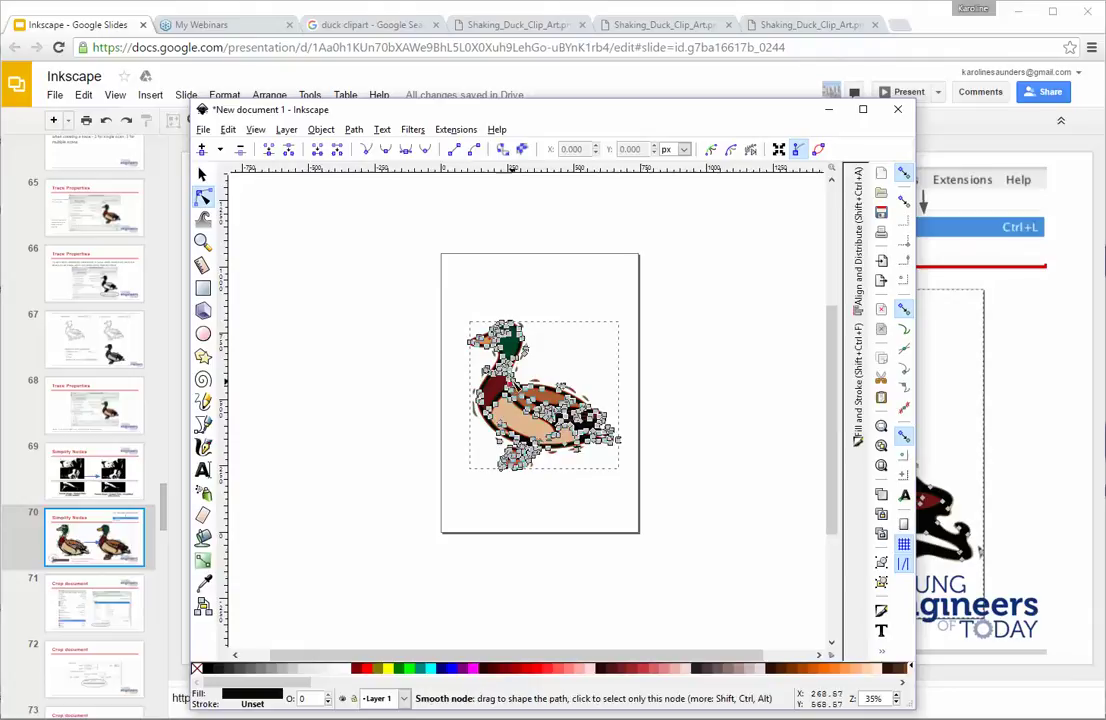
scroll(522, 411, "up", 2)
scroll(522, 411, "down", 2)
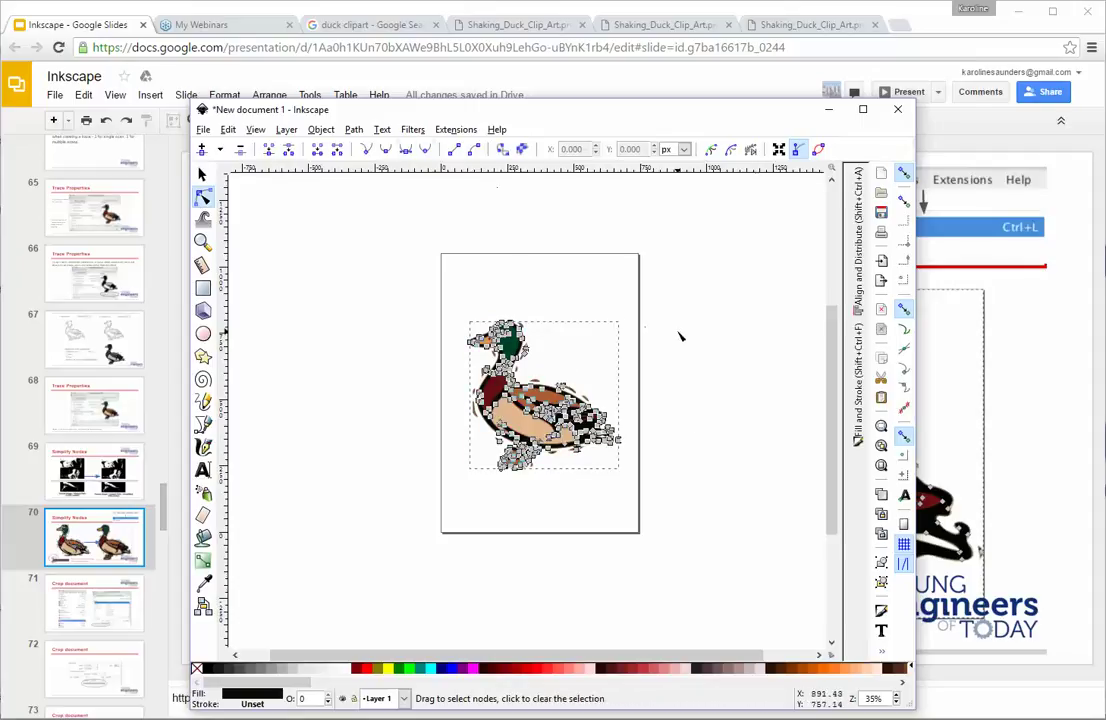
key("plus")
key("plus")
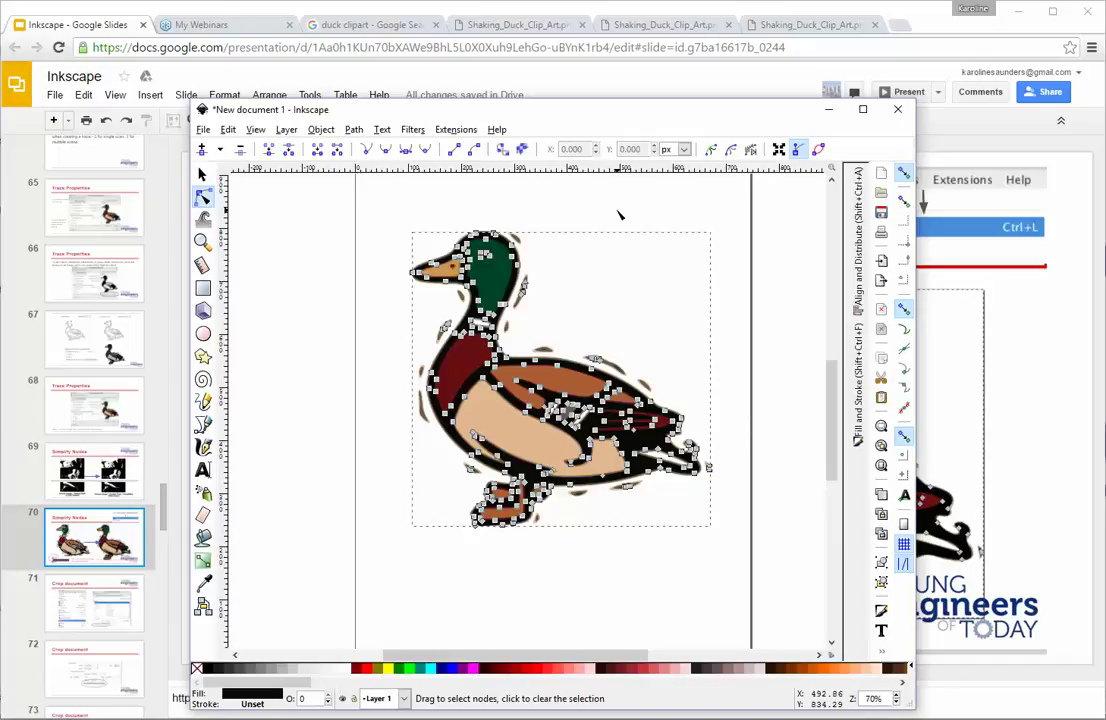
Simplify the traced duck paths with Ctrl+L to cut their node count.
key("ctrl+l")
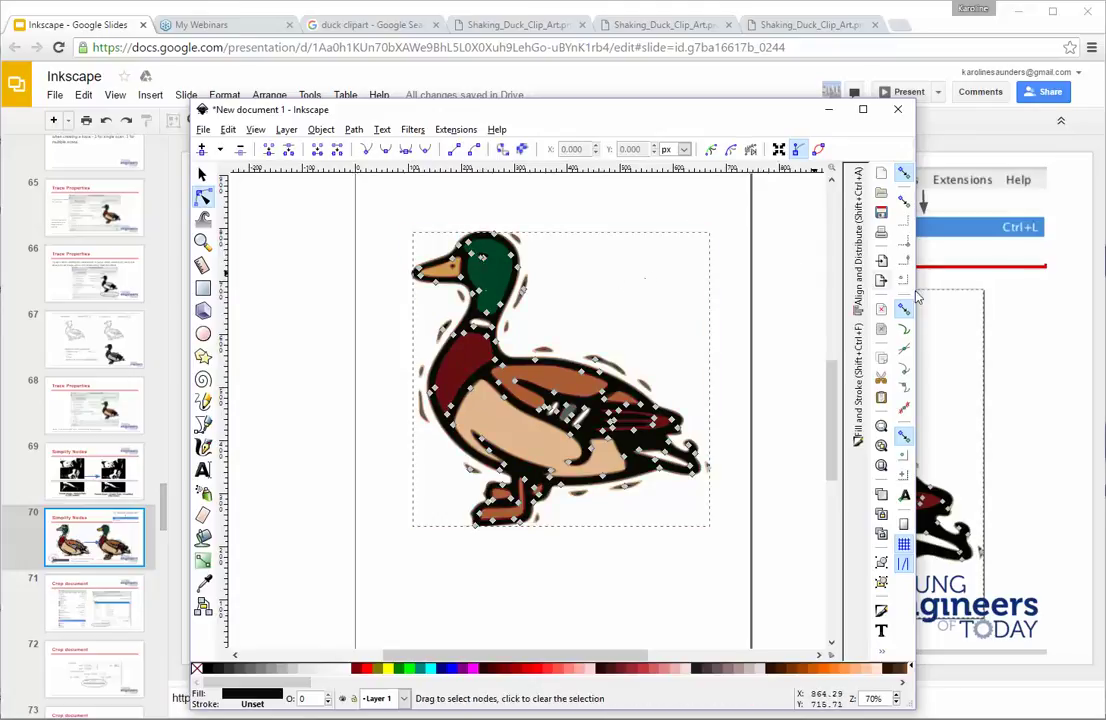
Bring Google Slides back in front on slide 70, Simplify Nodes.
left_click(113, 530)
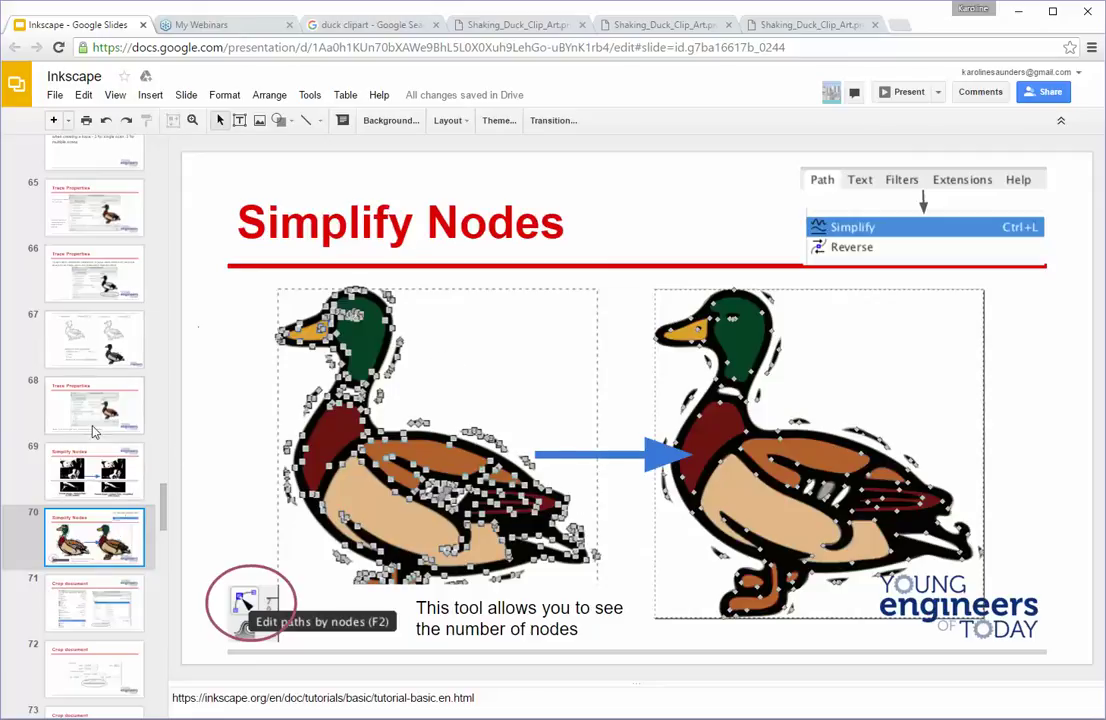
Browse slides 68 to 71 with a quick look at Inkscape, returning to slide 68.
left_click(94, 392)
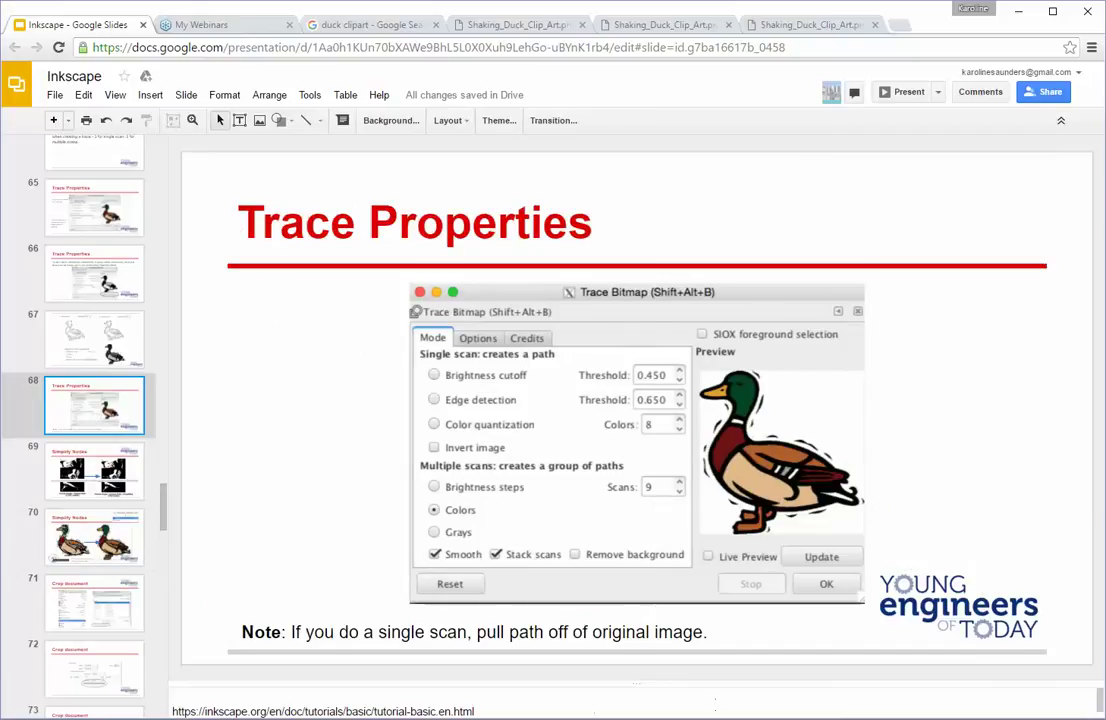
key("alt+Tab")
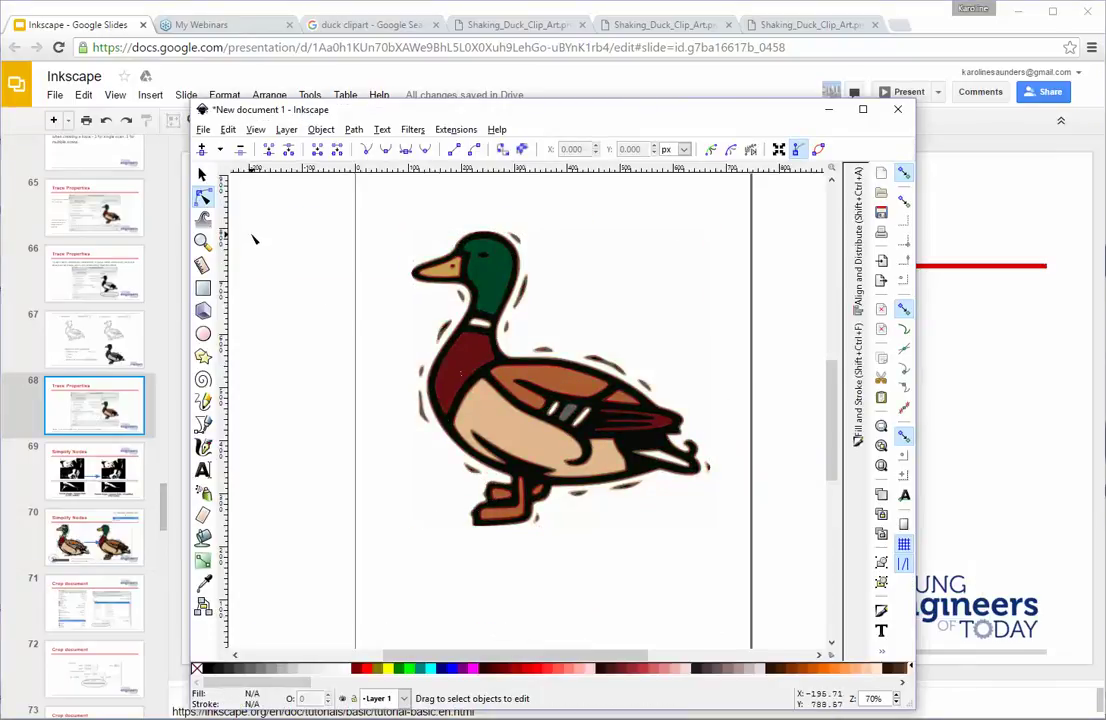
left_click(647, 12)
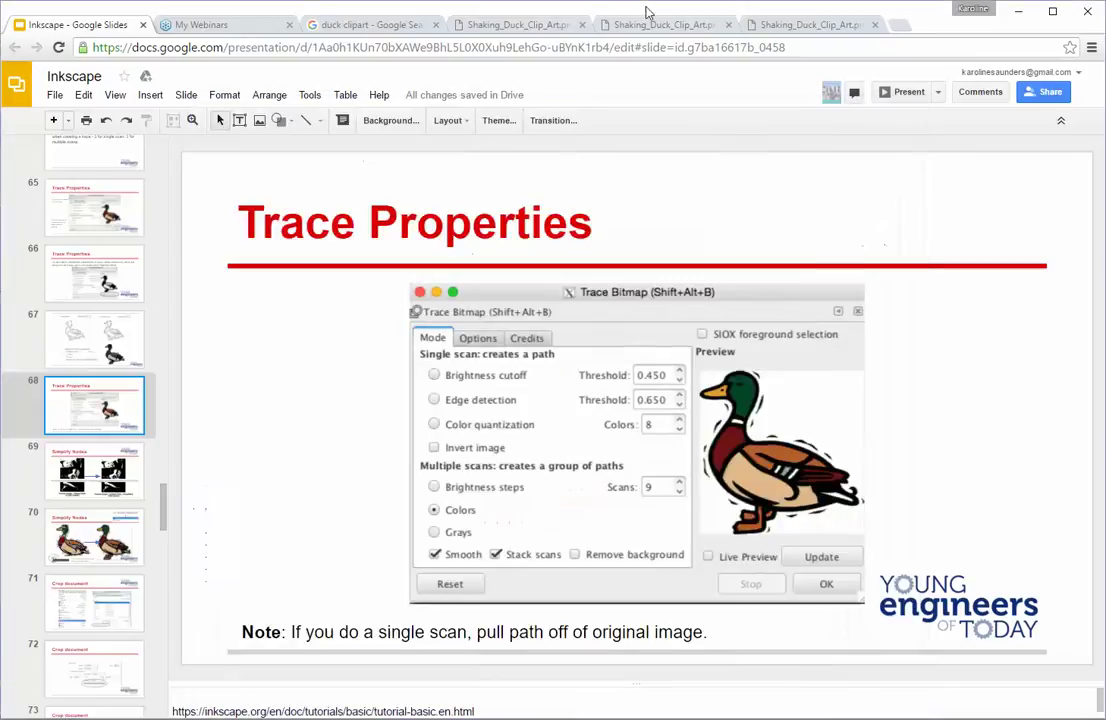
left_click(95, 470)
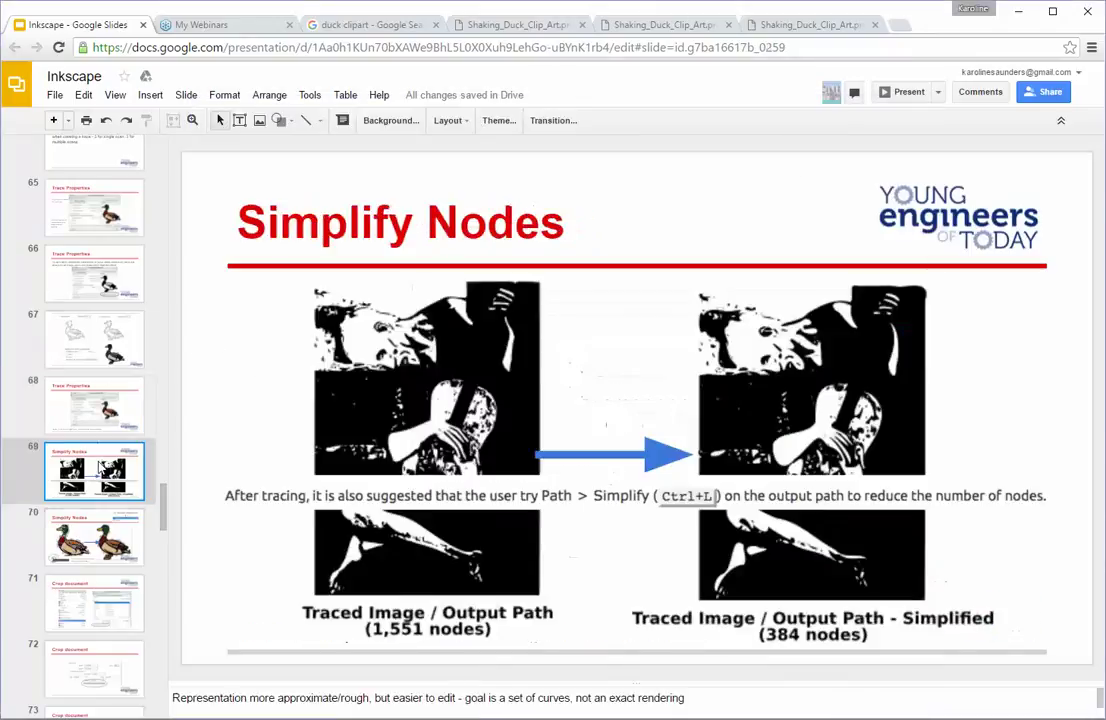
left_click(75, 600)
left_click(97, 485)
left_click(93, 405)
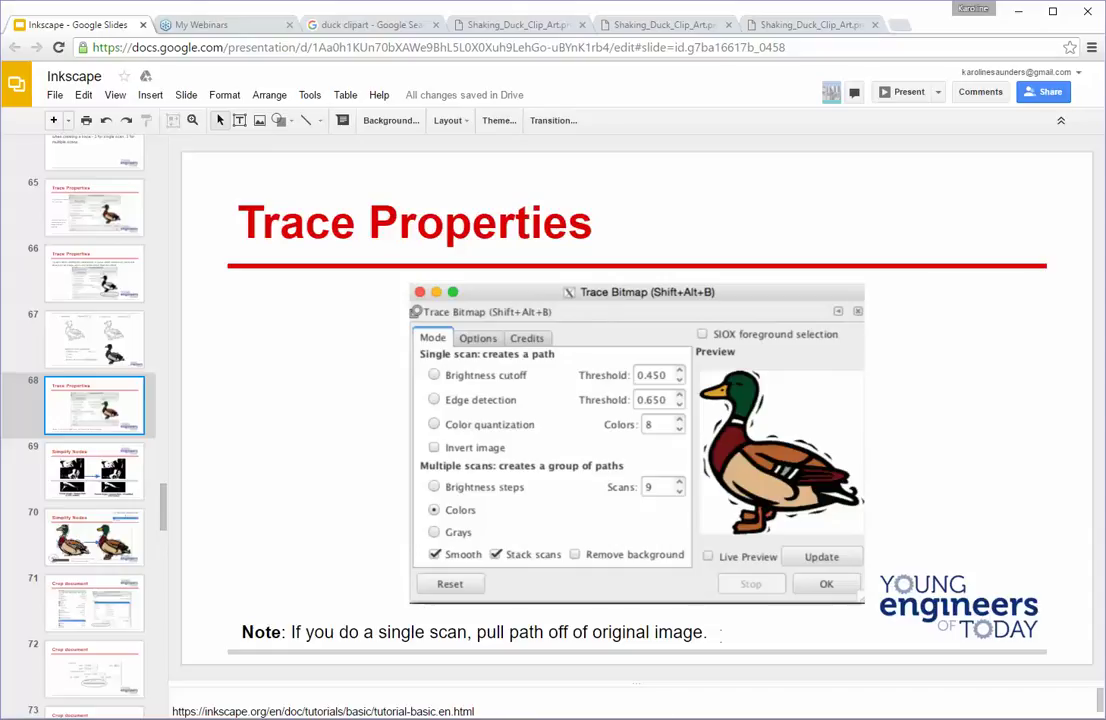
Back in Inkscape, select the traced duck with the Node tool to display its nodes.
key("alt+Tab")
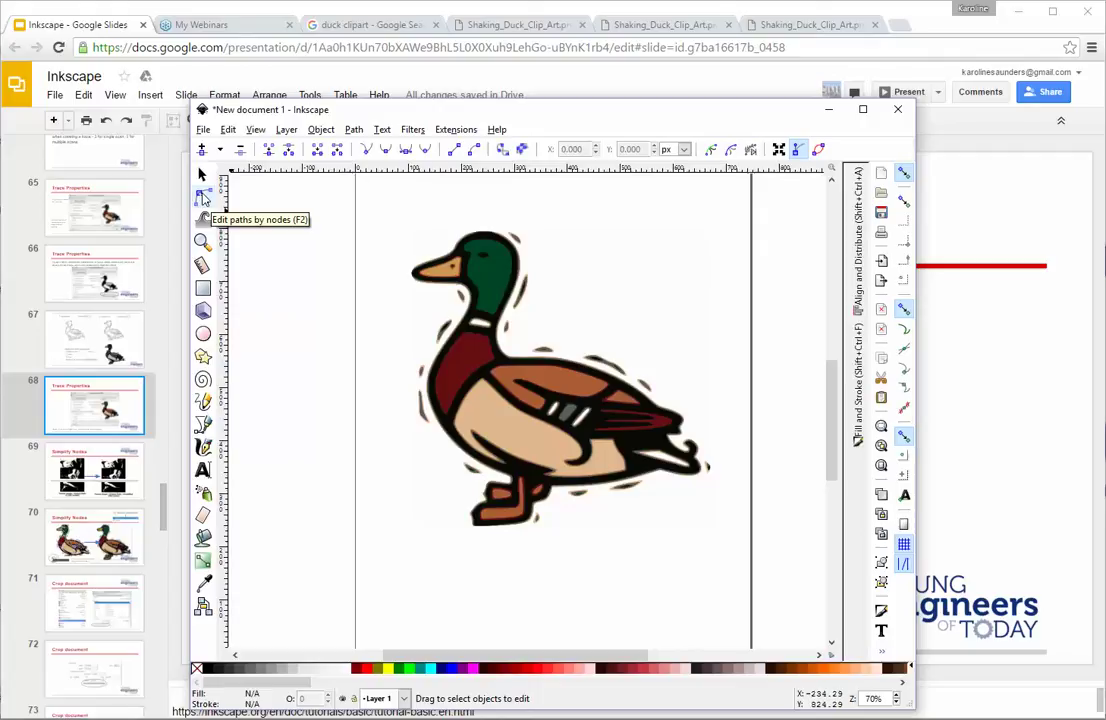
left_click(203, 197)
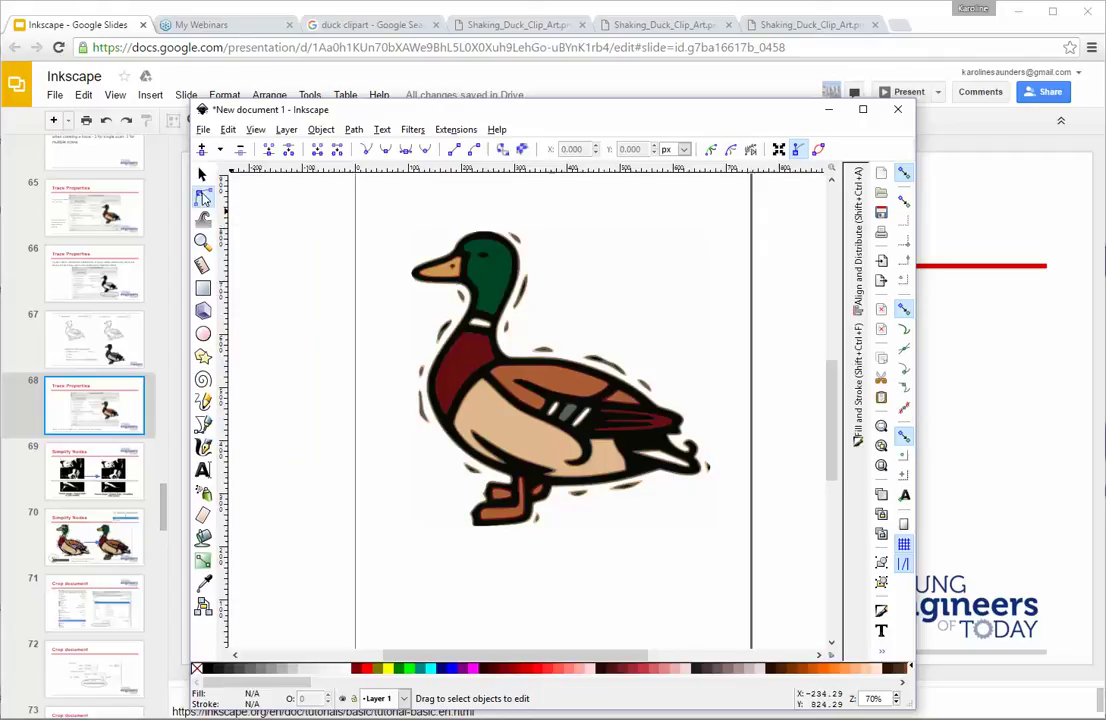
left_click(495, 291)
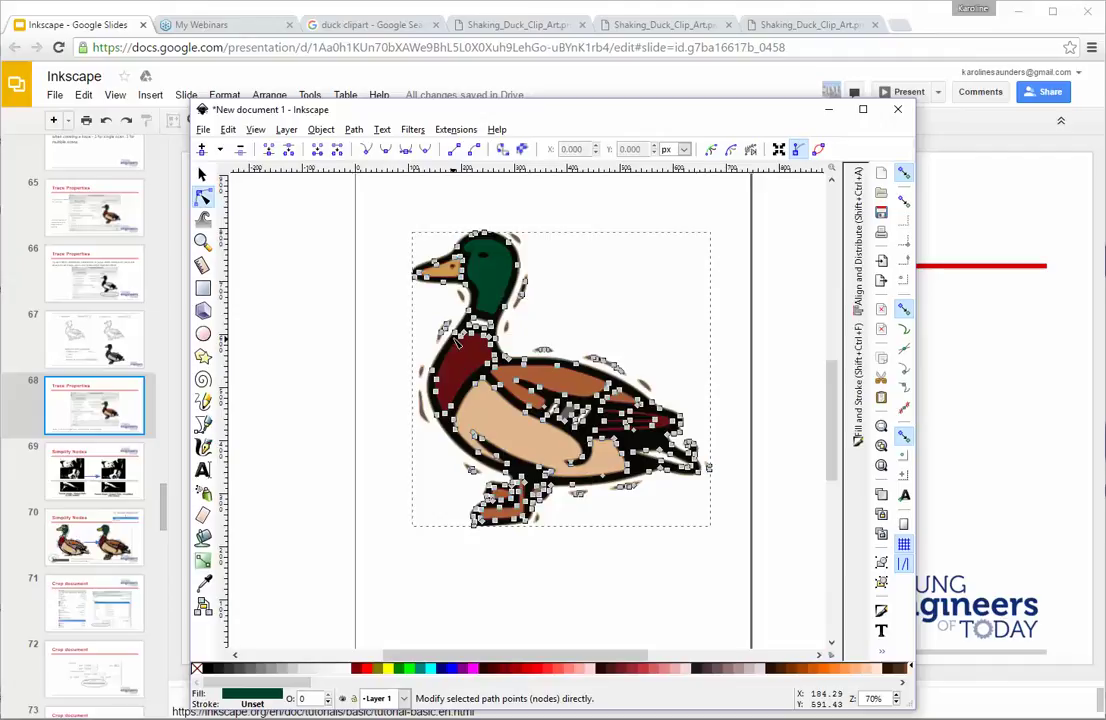
Simplify the duck's traced colour paths with Ctrl+L to cut their node count.
key("ctrl+l")
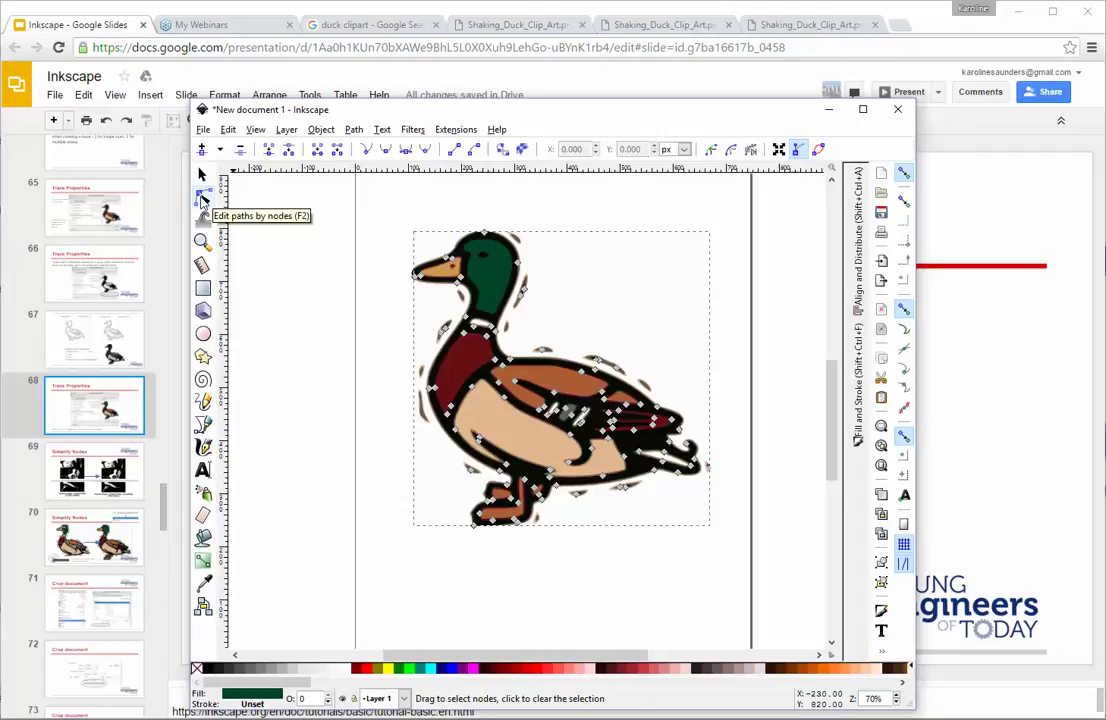
Bring Google Slides forward and move through slide 70 to slide 71, 'Crop document'.
left_click(921, 30)
left_click(80, 518)
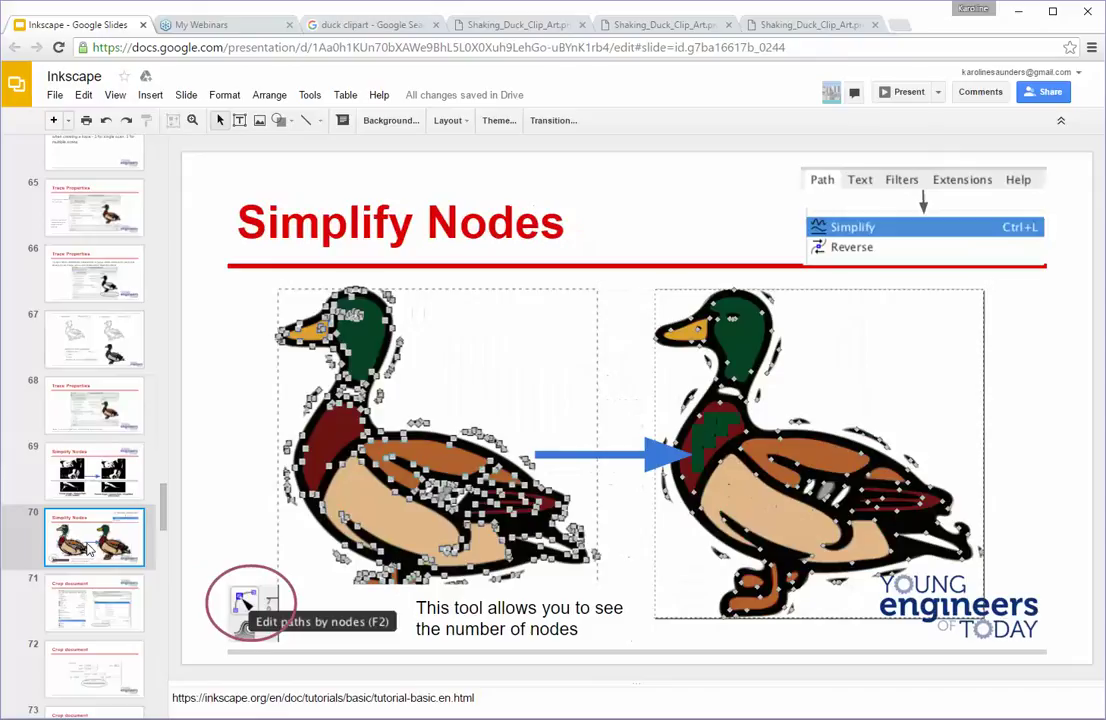
left_click(89, 600)
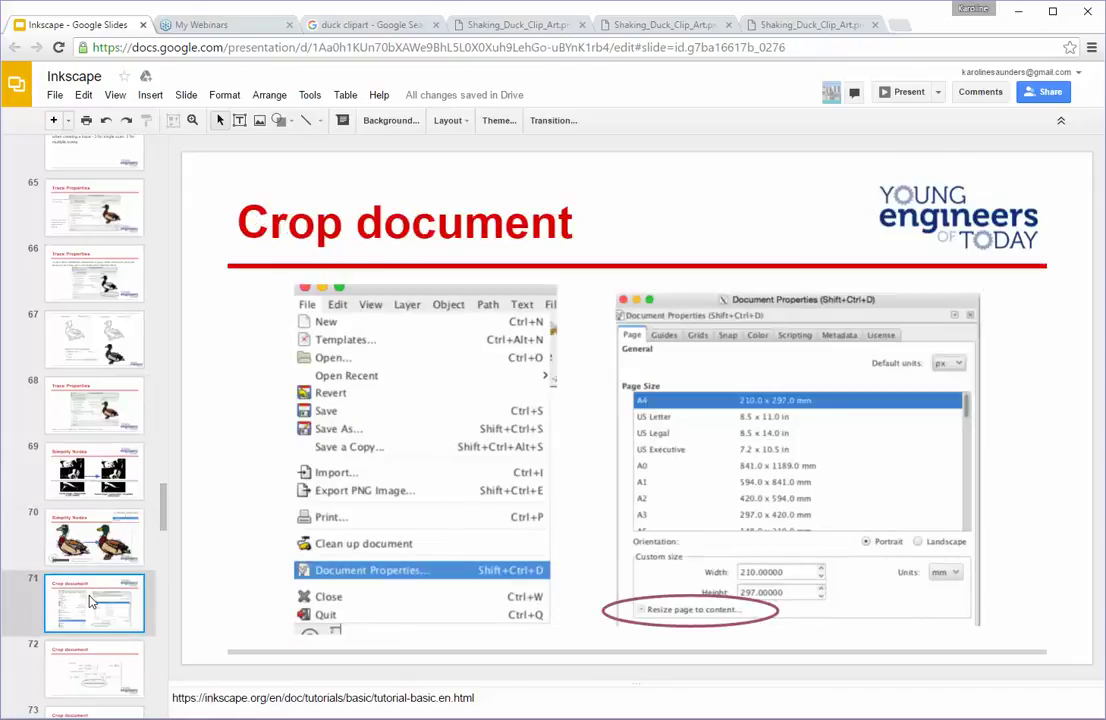
scroll(89, 600, "down", 5)
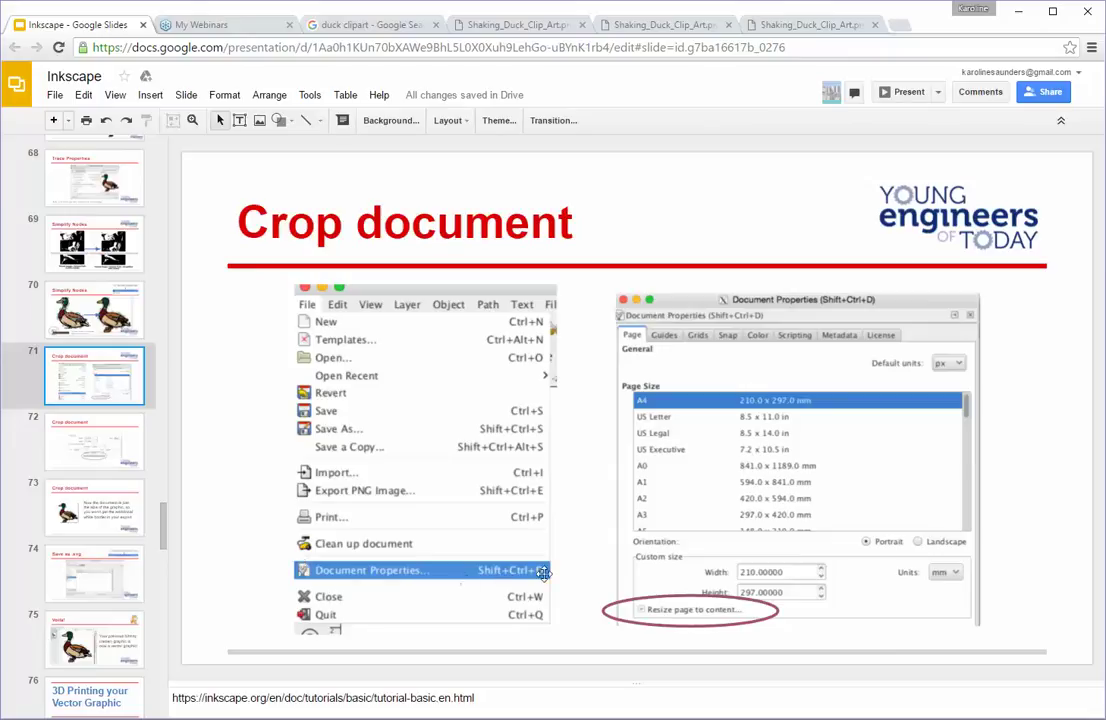
Open Document Properties over the duck drawing and centre it, showing the A4 210 × 297 mm page.
key("alt+Tab")
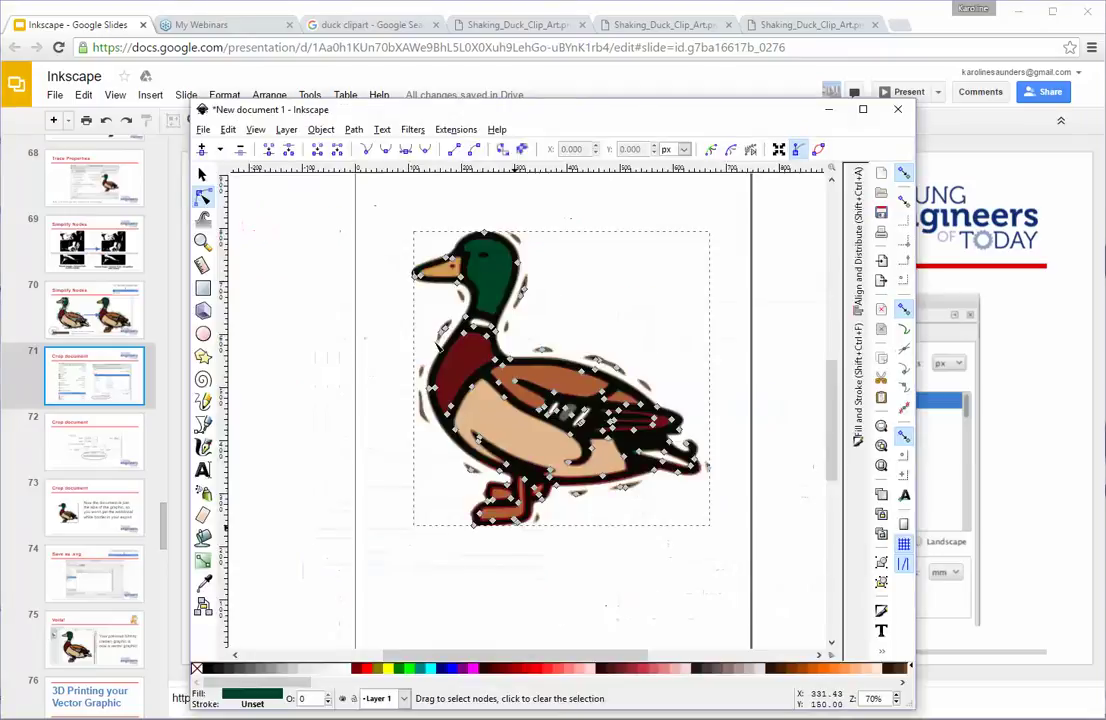
left_click(203, 129)
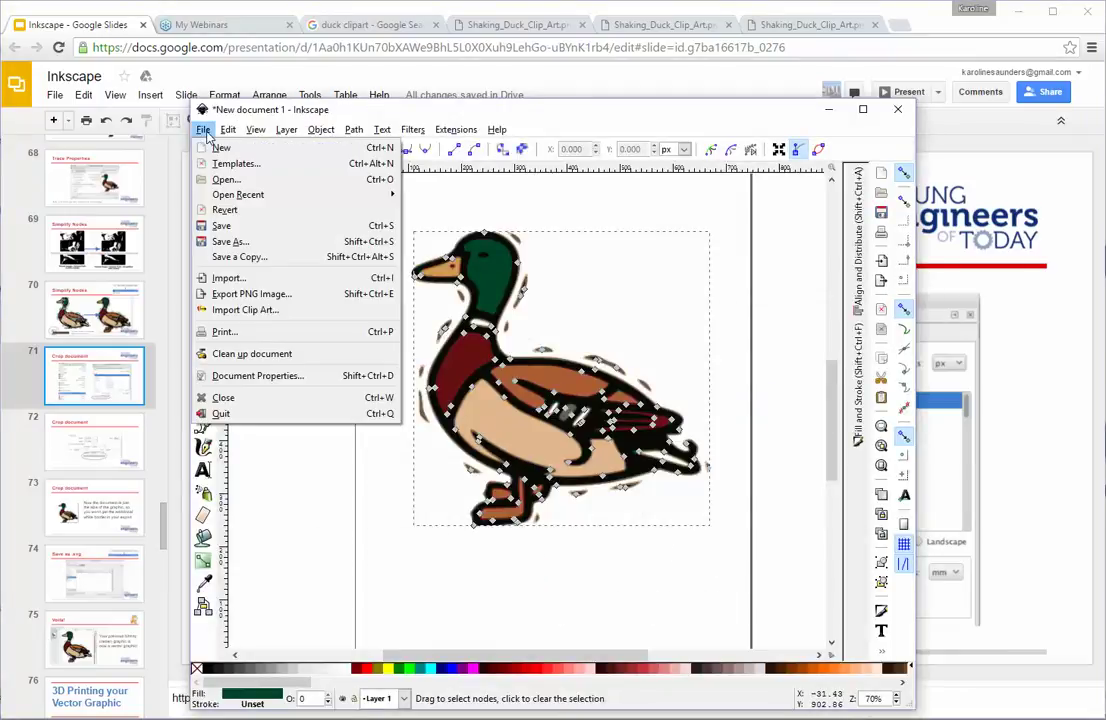
left_click(289, 376)
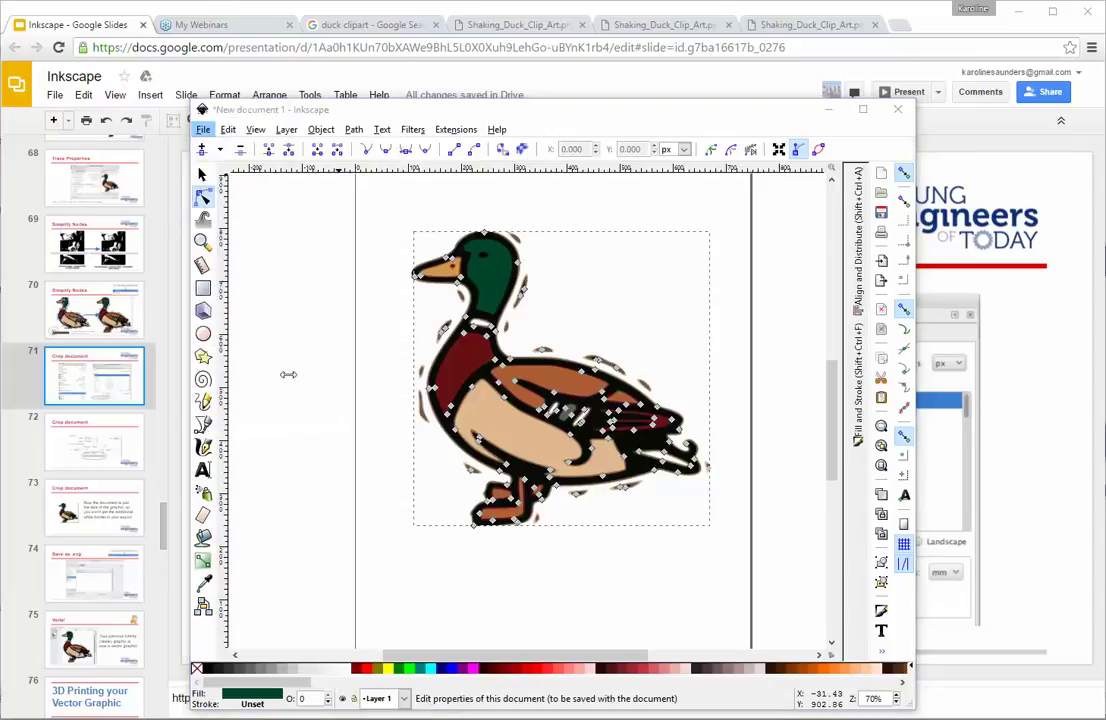
left_click_drag(104, 15, 456, 183)
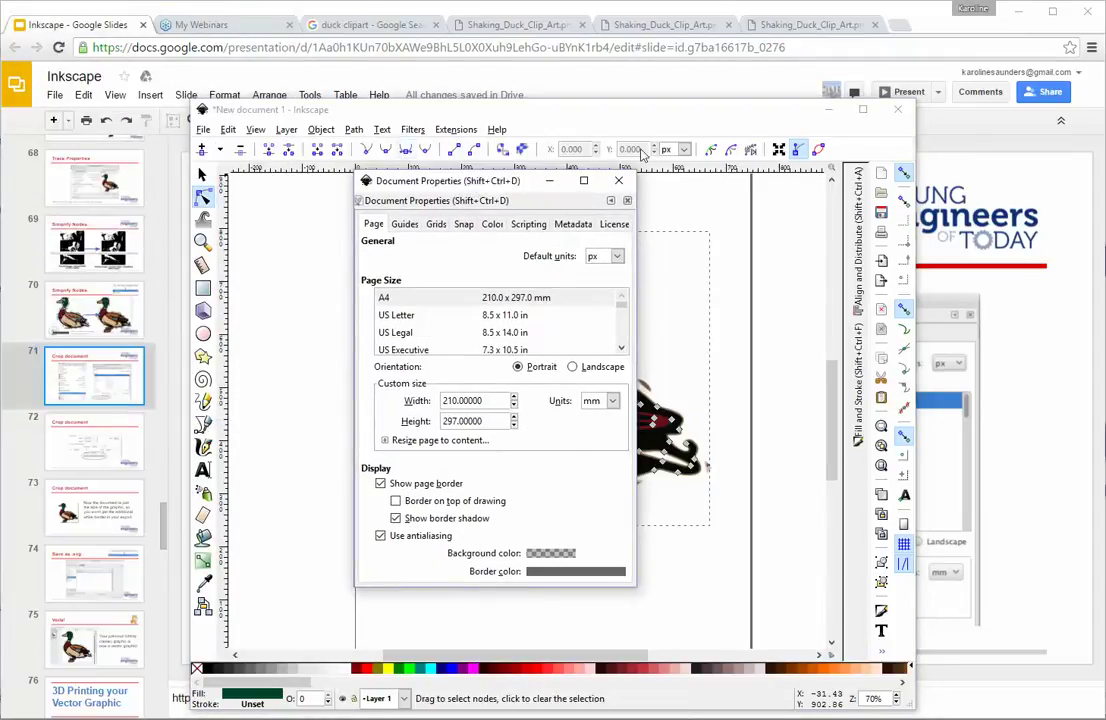
left_click(828, 109)
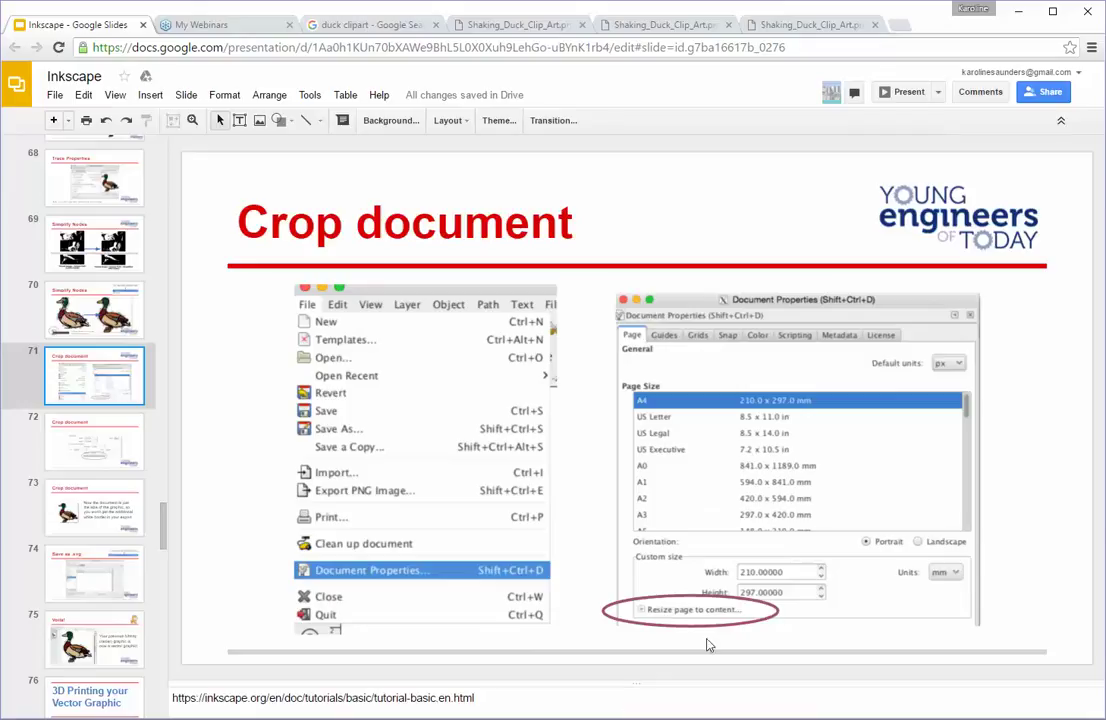
key("alt+Tab")
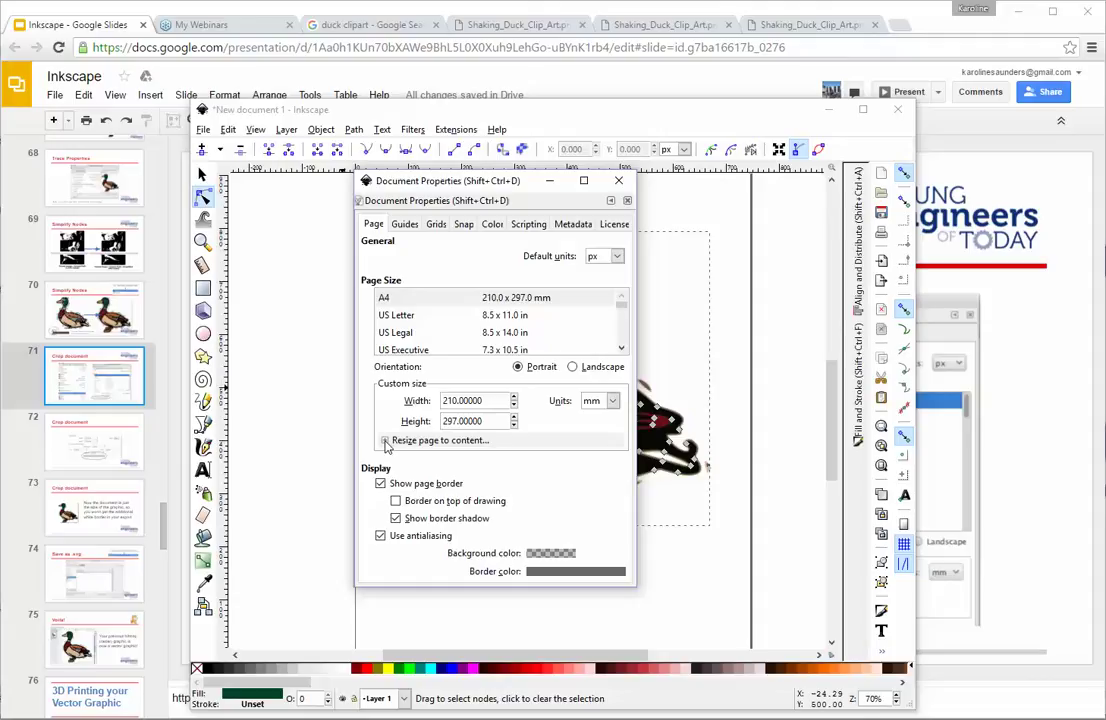
Resize the page to the drawing, 157.31758 × 156.46169 mm, then close Document Properties.
left_click(386, 441)
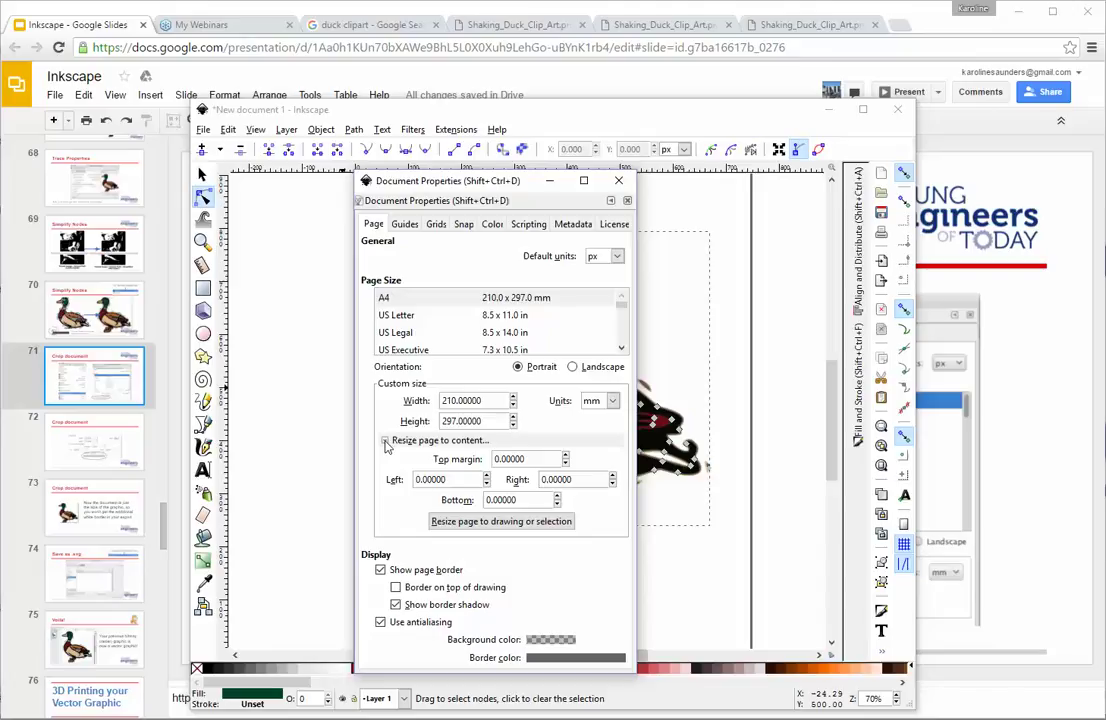
left_click(476, 524)
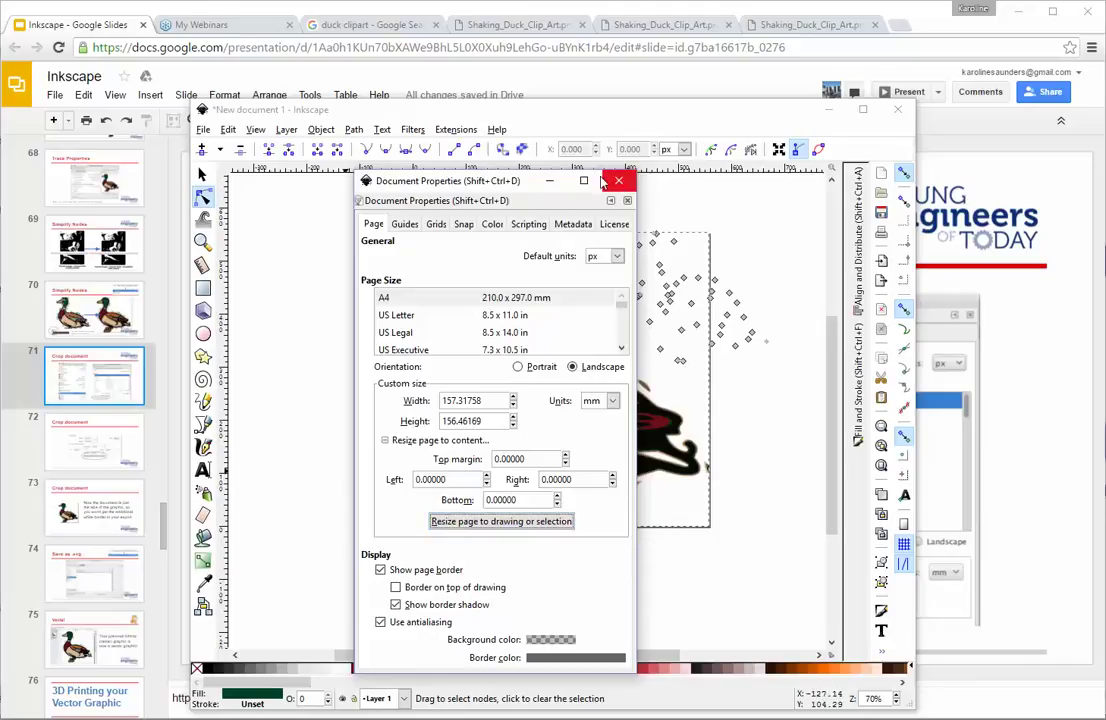
left_click_drag(488, 203, 388, 291)
left_click(518, 271)
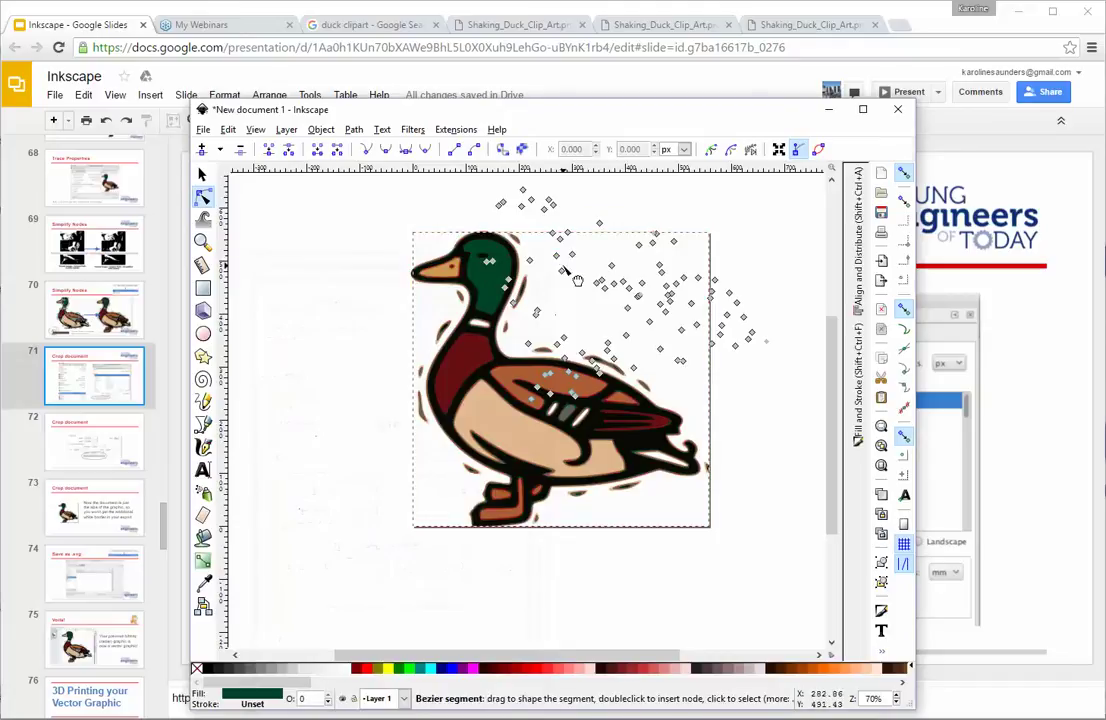
scroll(393, 345, "up", 1)
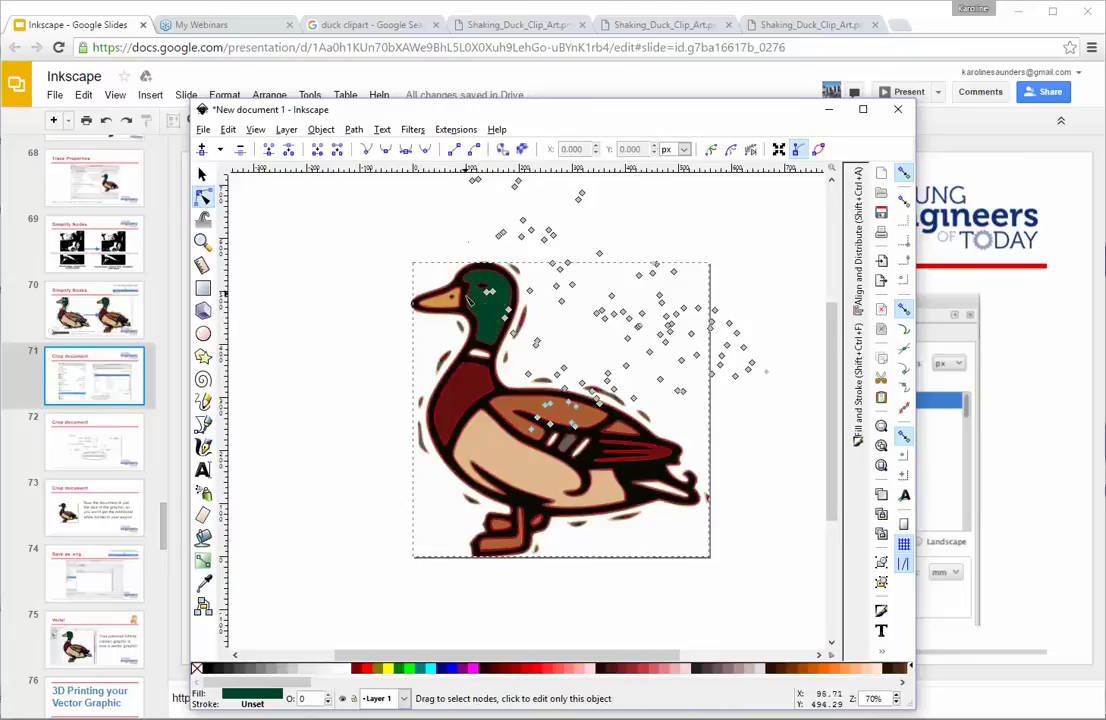
scroll(654, 444, "down", 2)
scroll(650, 440, "up", 1)
scroll(650, 440, "up", 2)
Bring Google Slides forward and advance to slides 72 and 73 on the cropped document.
left_click(724, 78)
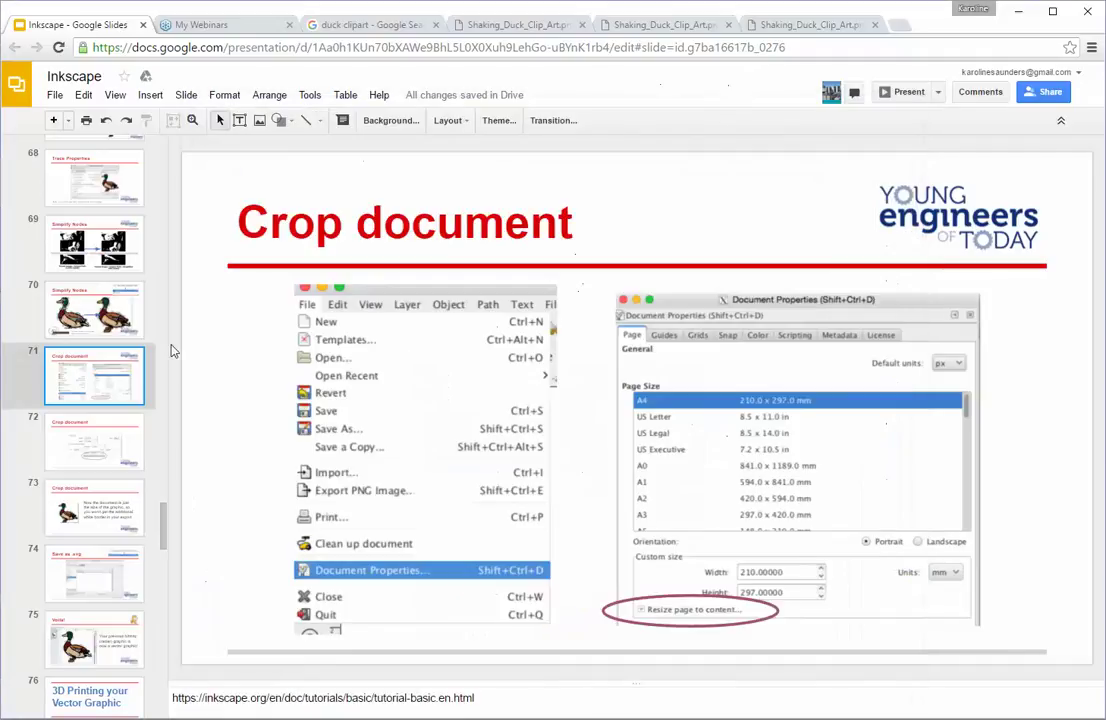
left_click(84, 458)
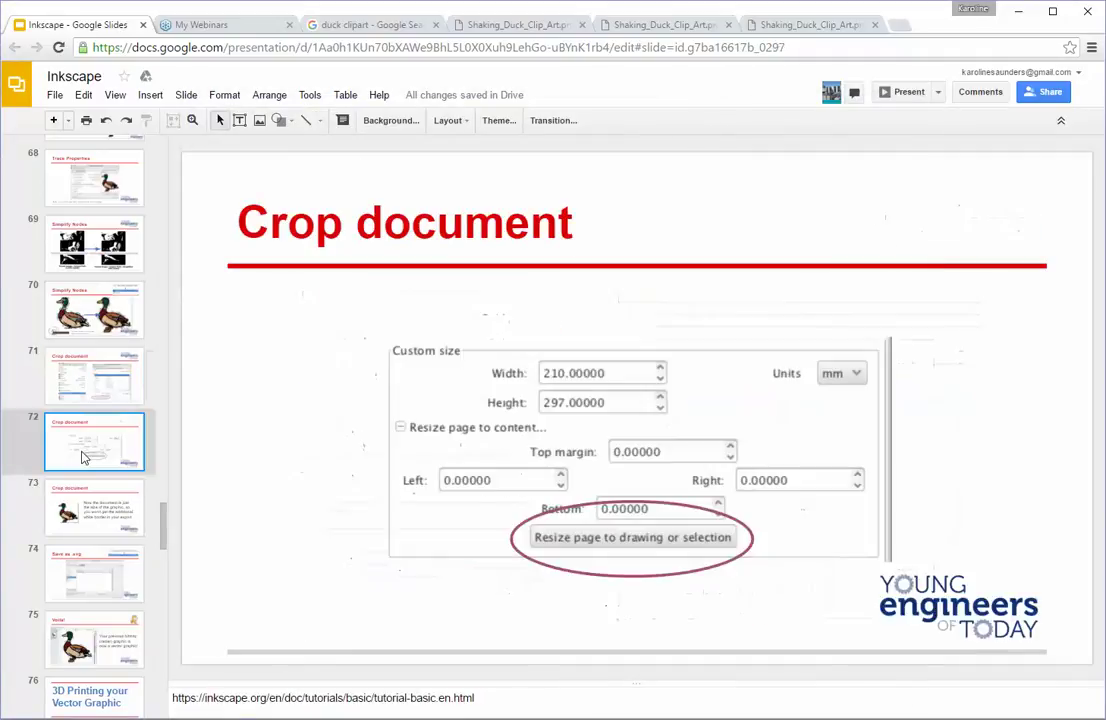
left_click(88, 503)
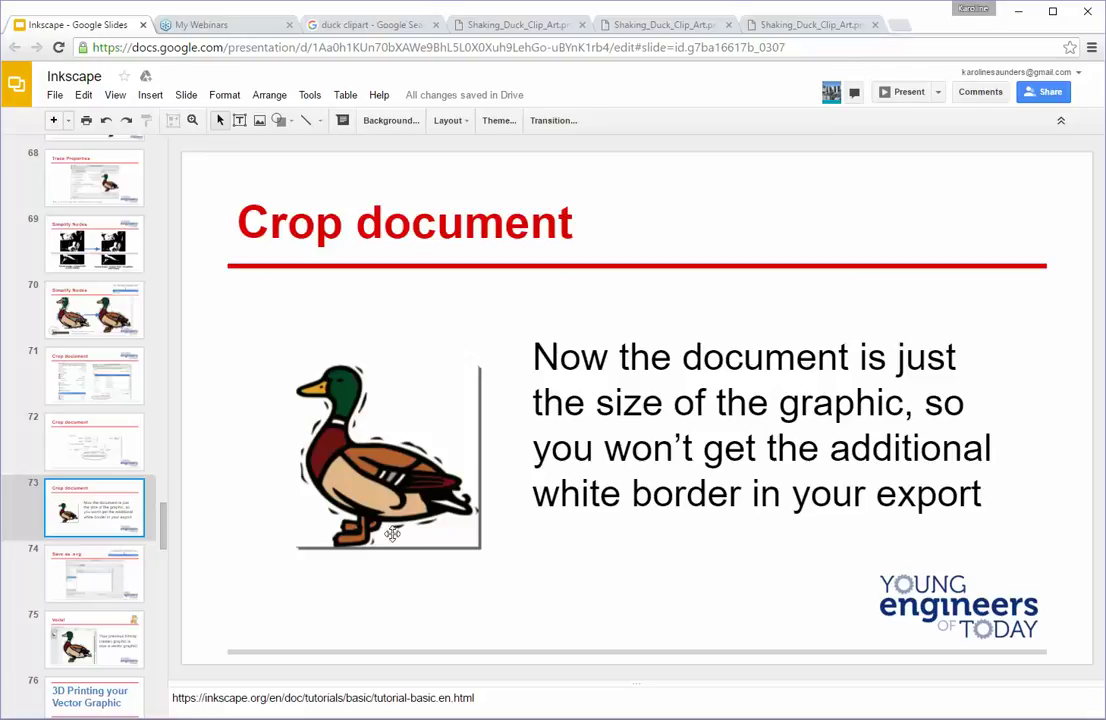
Return to the Inkscape duck drawing and pick the Node tool.
key("alt+Tab")
scroll(690, 298, "down", 2)
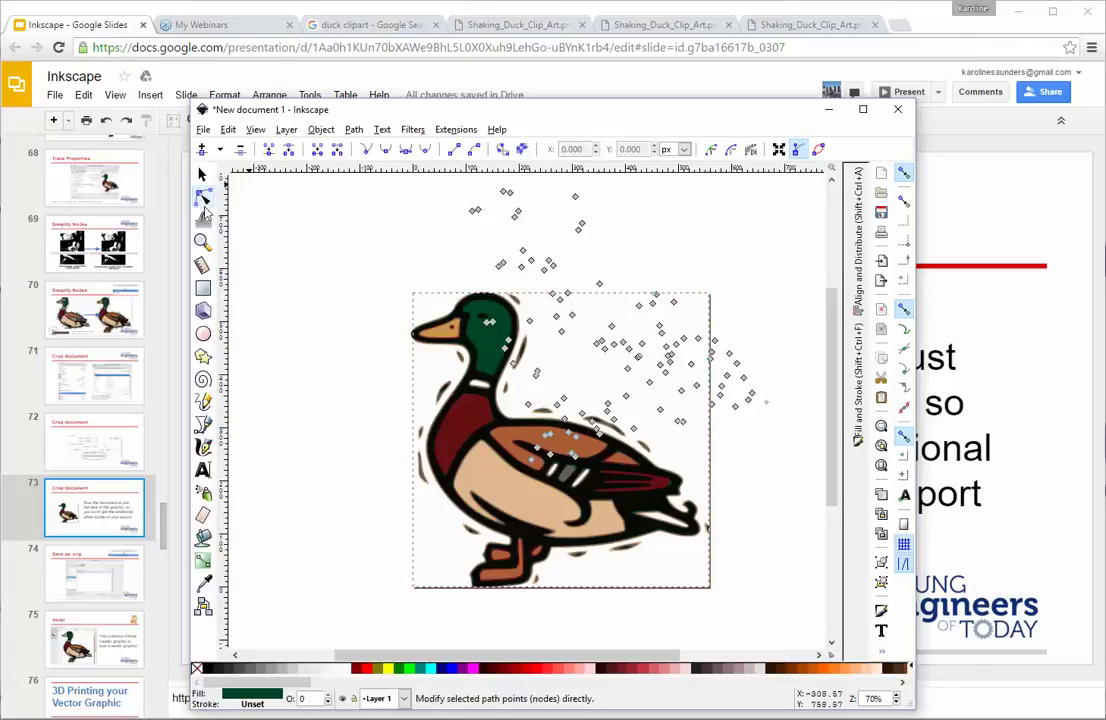
left_click(203, 196)
Go to slide 74 'Save as .svg', then open Inkscape's Save As dialog for the duck drawing.
left_click(337, 80)
left_click(111, 588)
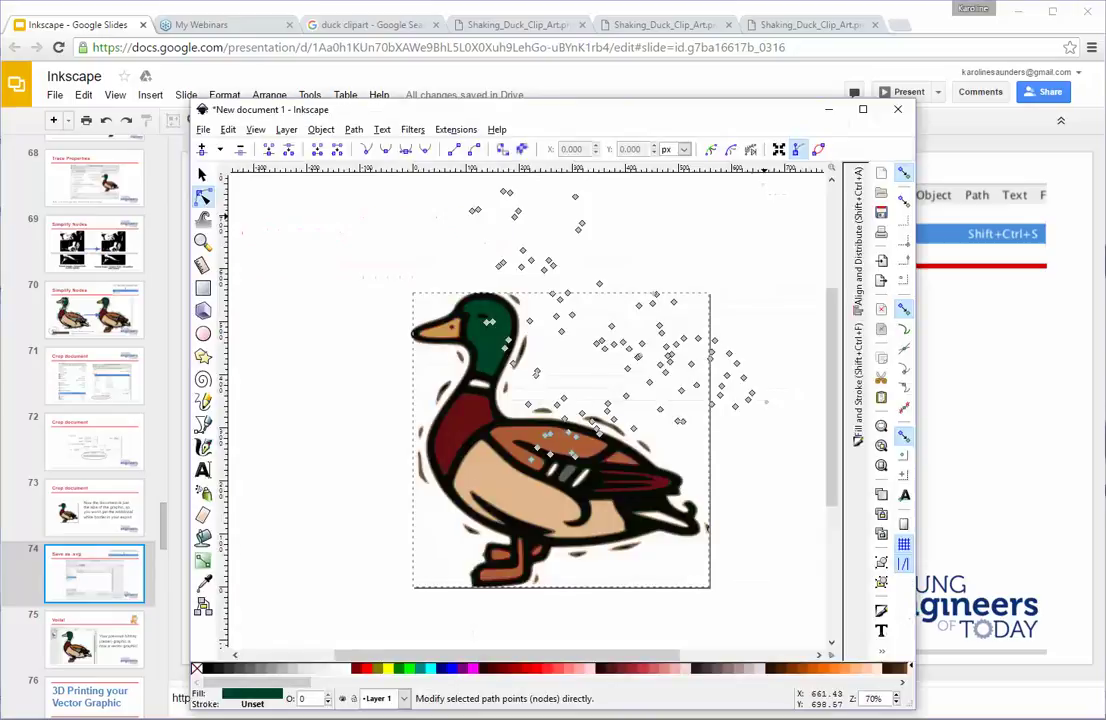
key("alt+Tab")
left_click(203, 130)
left_click(222, 242)
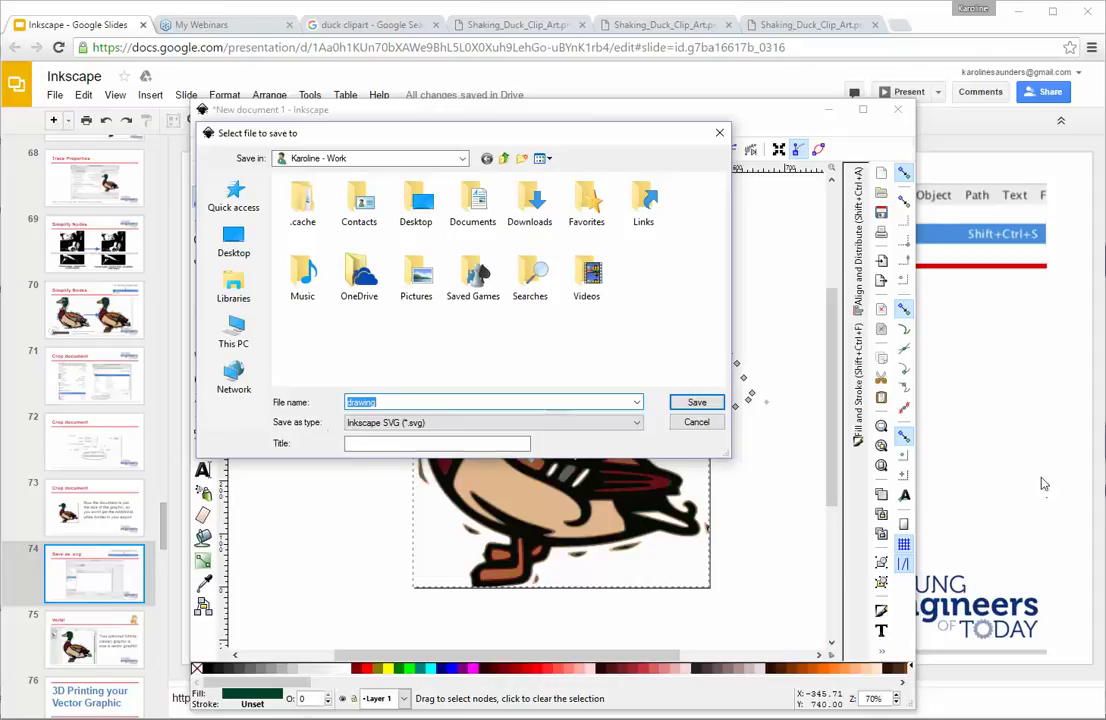
left_click(1043, 484)
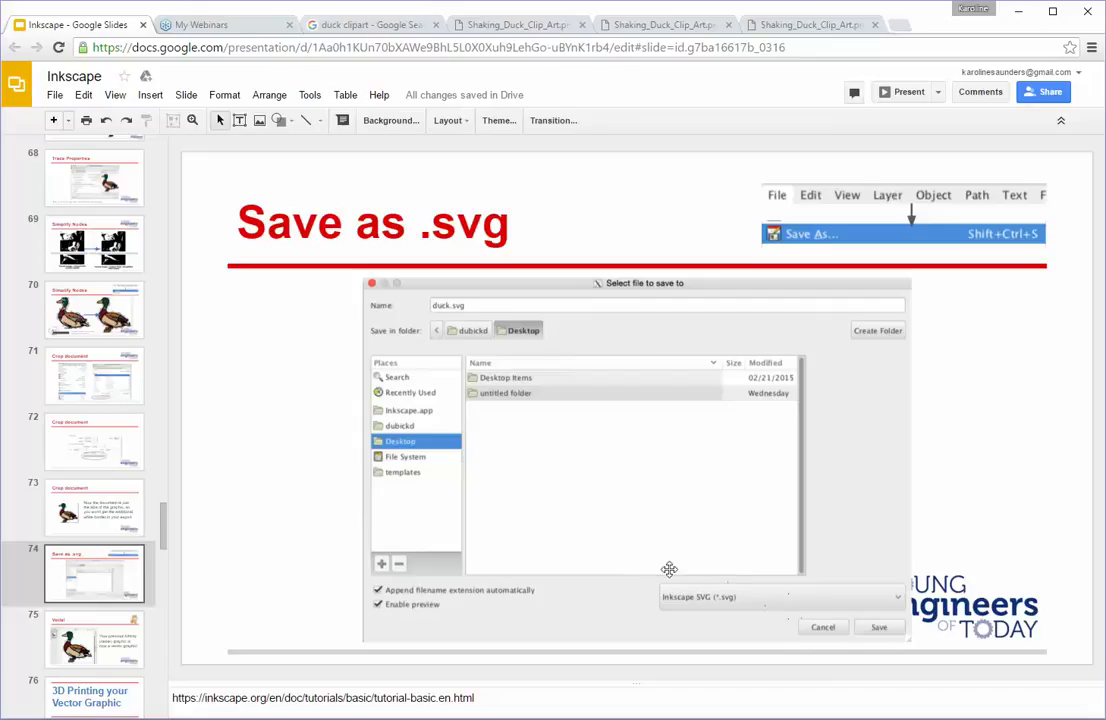